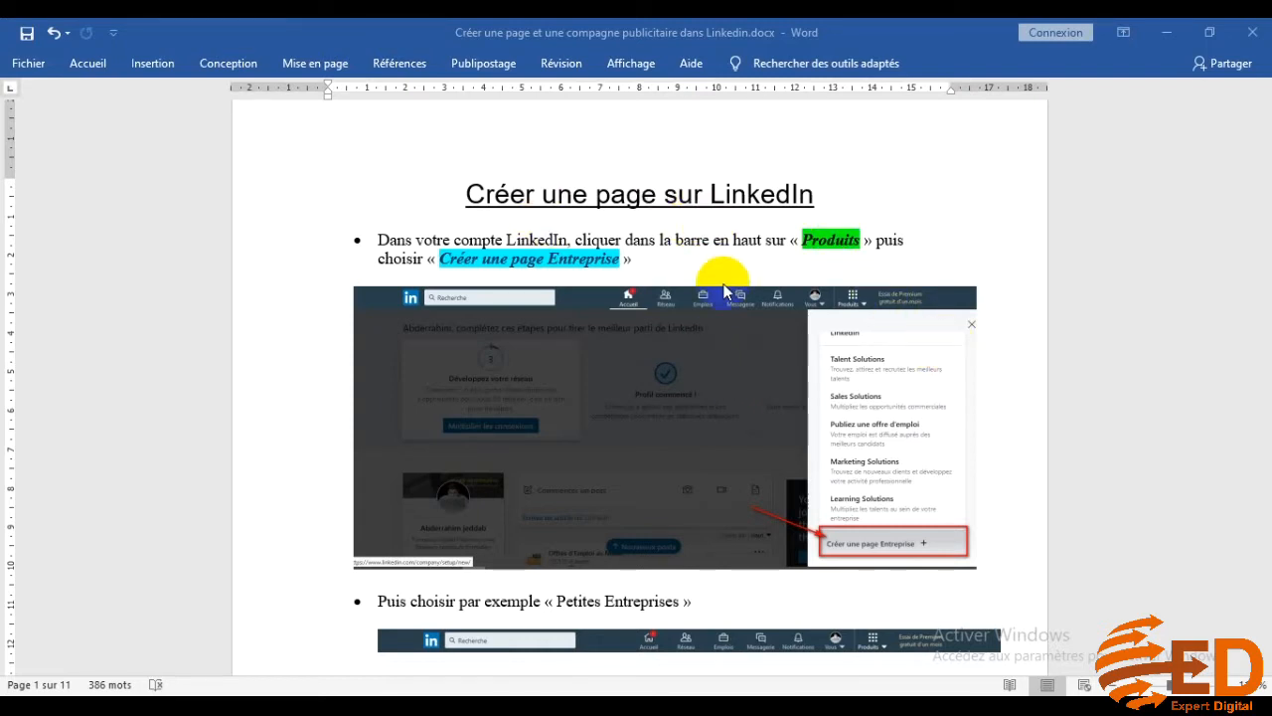
Skim the Word guide on creating a LinkedIn page, from its first instructions to the published post example, and return to its beginning.
scroll(601, 244, down, 2)
scroll(601, 252, down, 15)
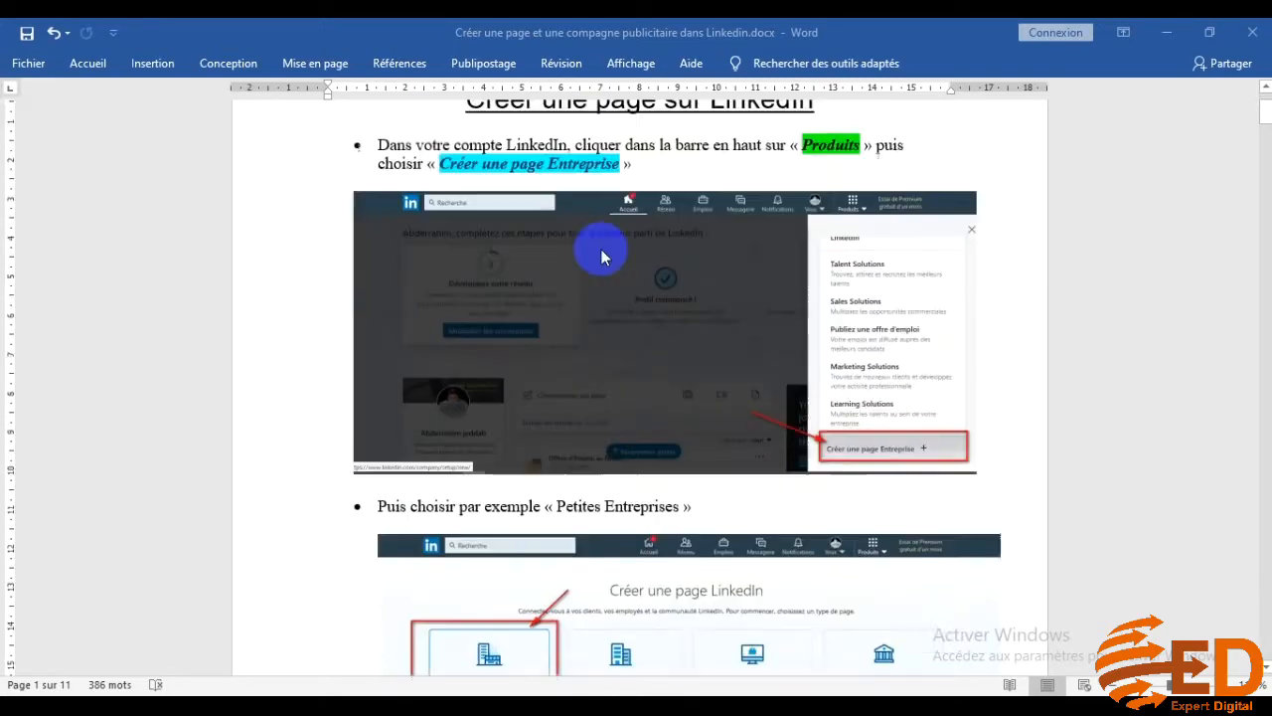
scroll(605, 260, down, 20)
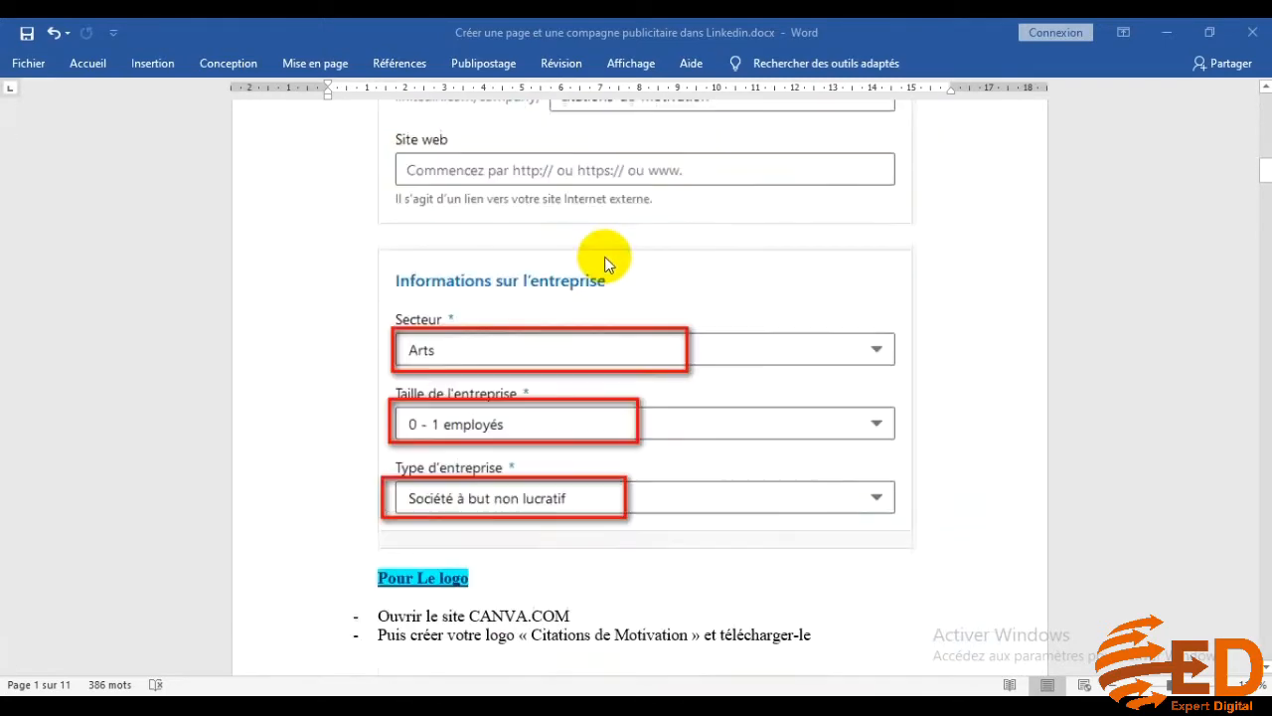
scroll(616, 254, down, 20)
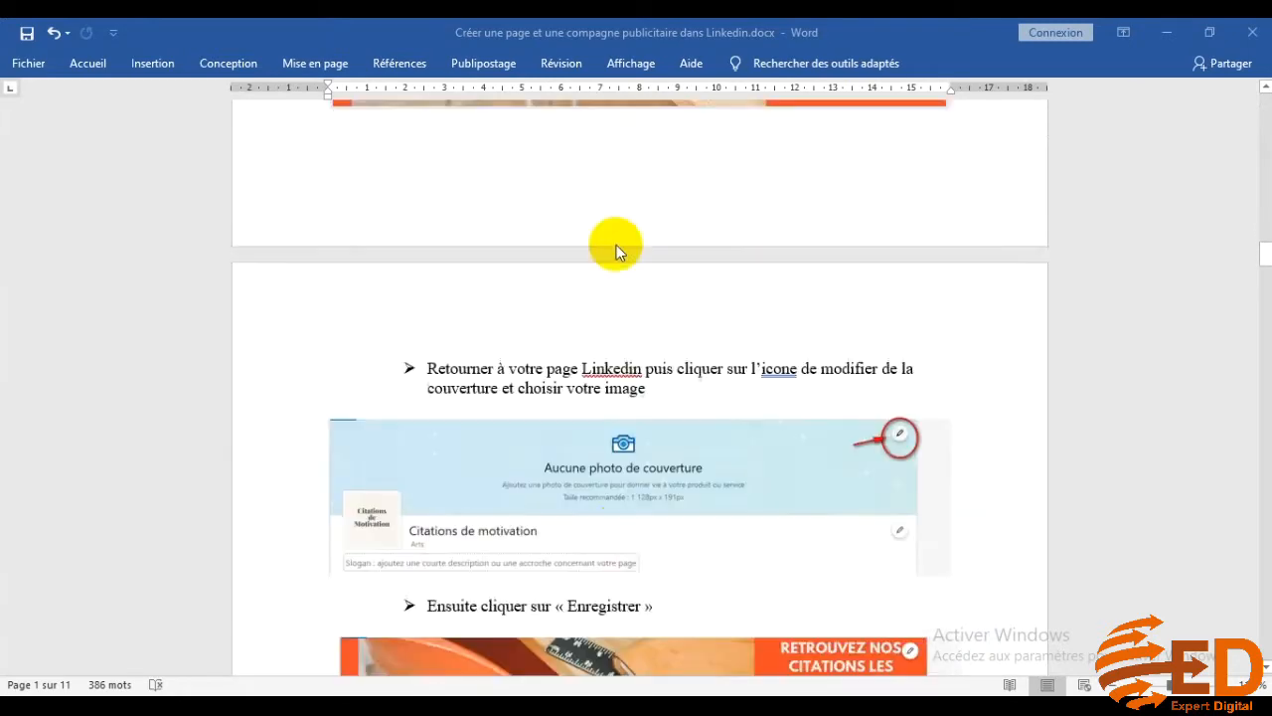
scroll(614, 257, down, 20)
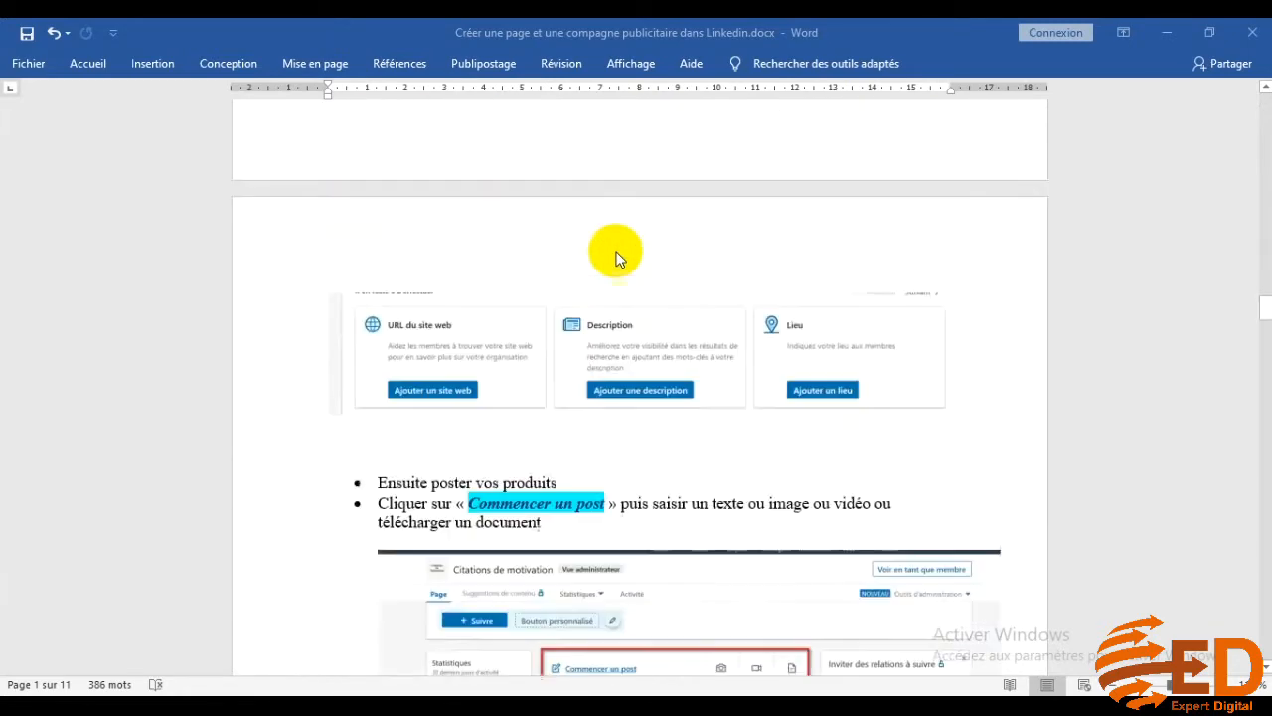
scroll(613, 256, down, 4)
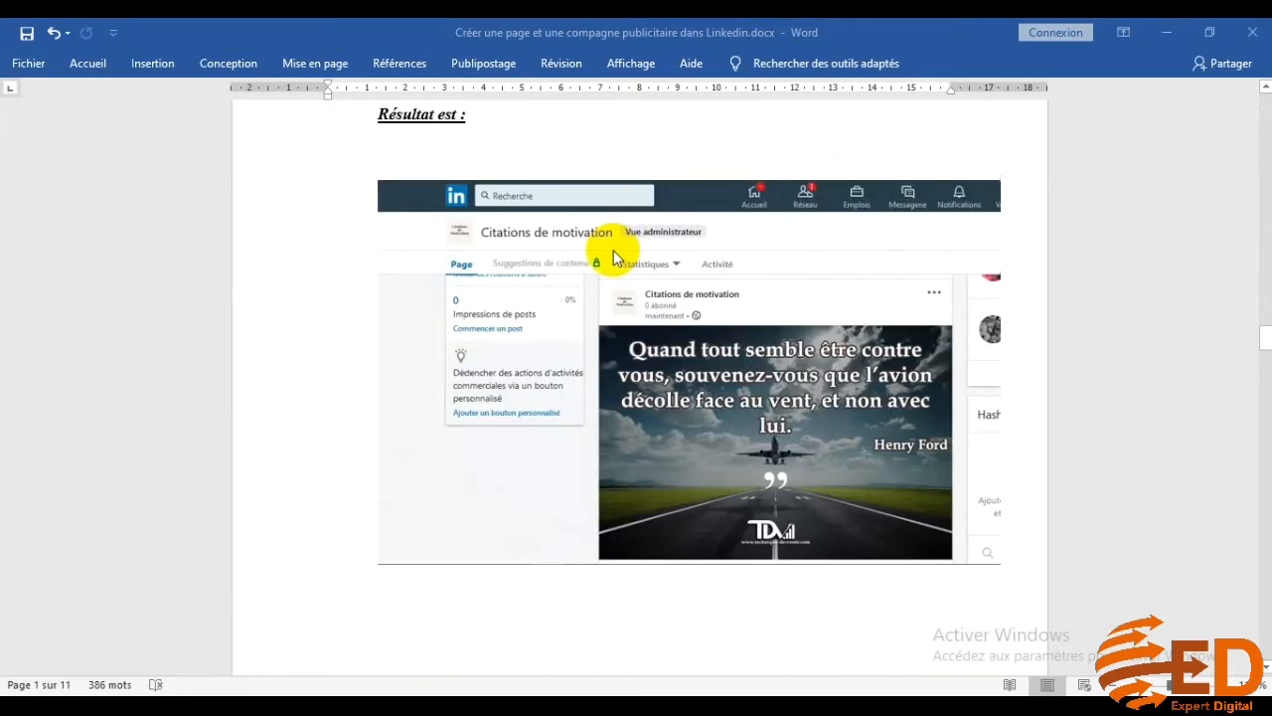
scroll(613, 256, up, 12)
scroll(614, 256, up, 20)
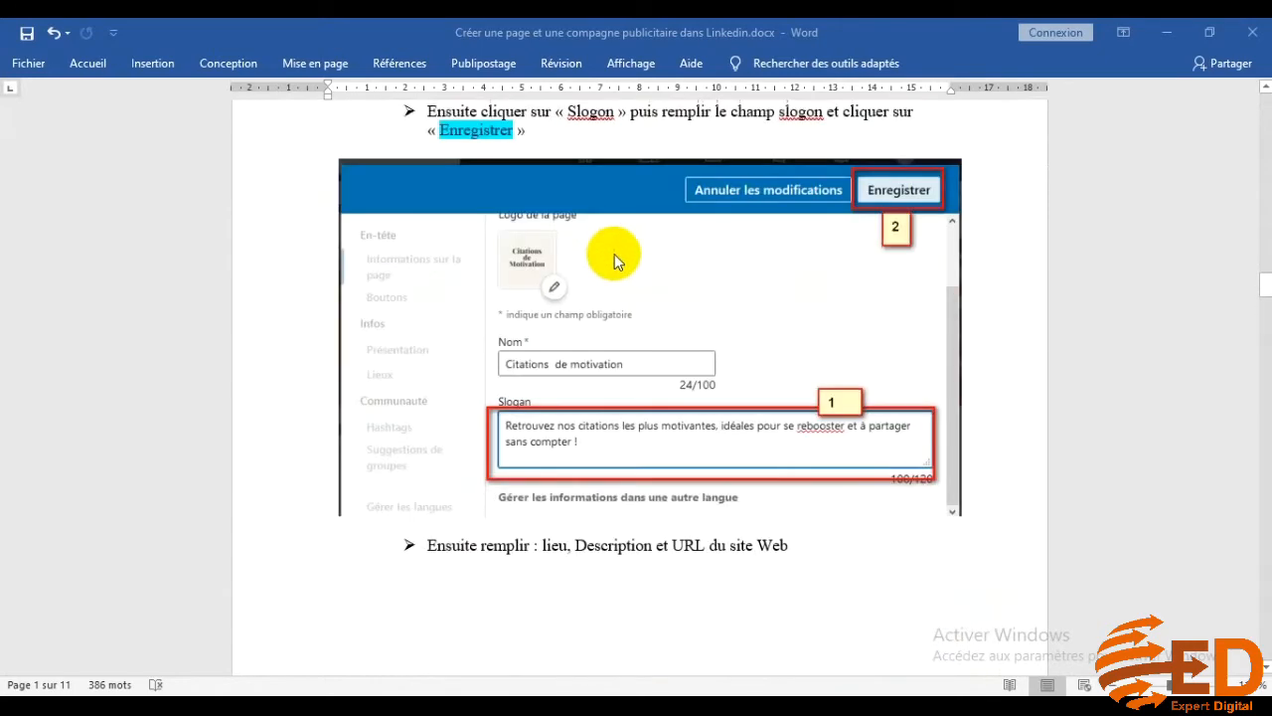
scroll(673, 290, up, 20)
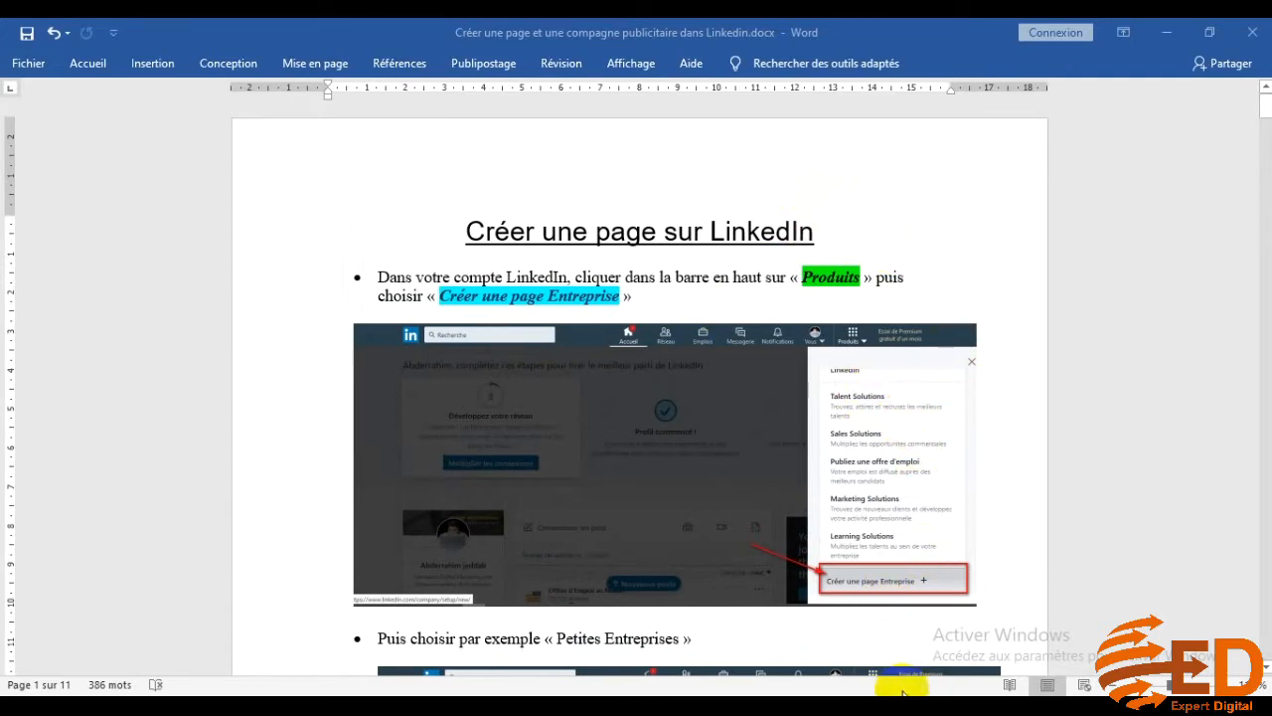
Switch to the Firefox window with the LinkedIn notifications page.
mouse_move(899, 696)
click(949, 591)
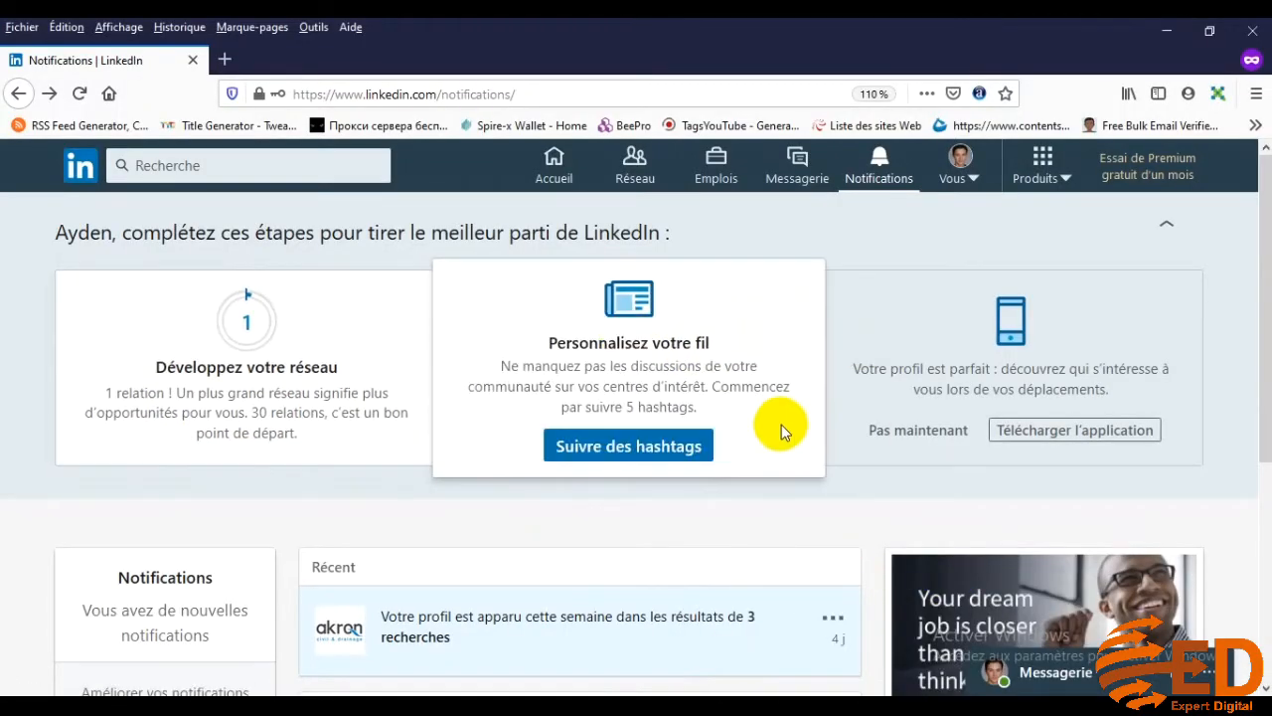
scroll(781, 424, down, 3)
scroll(566, 523, up, 4)
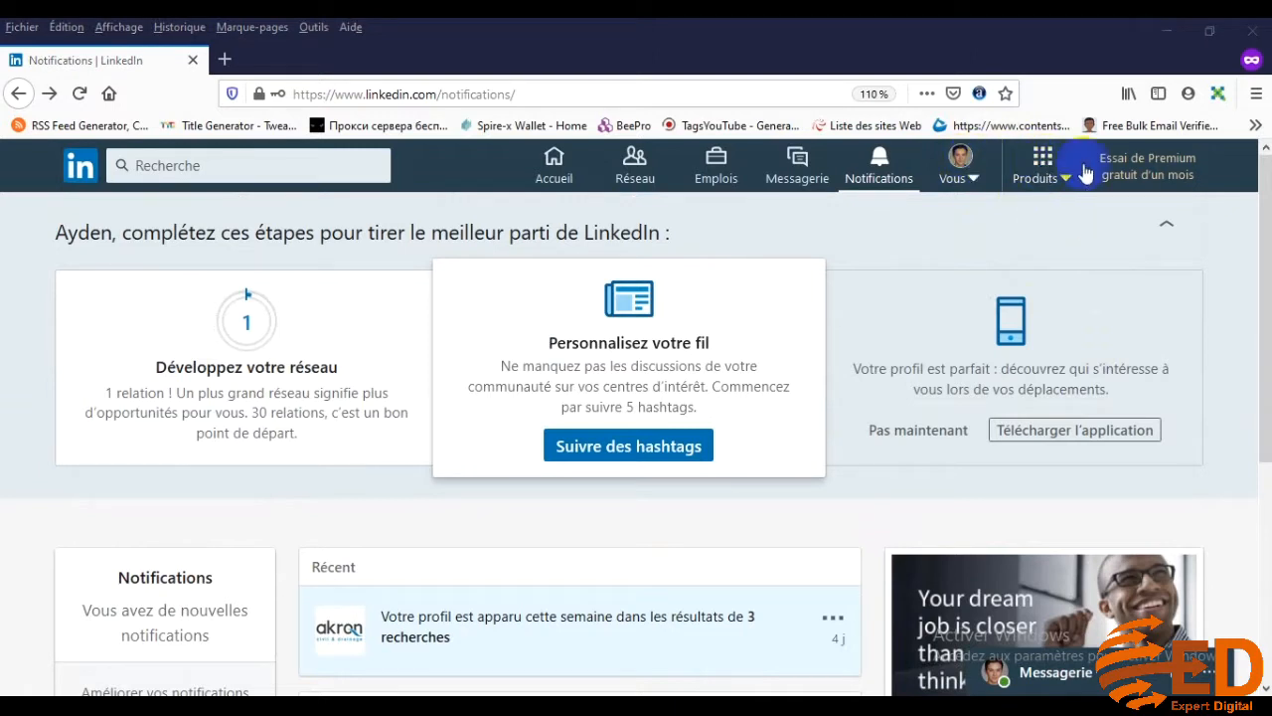
Start creating a new LinkedIn page from the LinkedIn products and choose the page type Petites entreprises.
click(1044, 171)
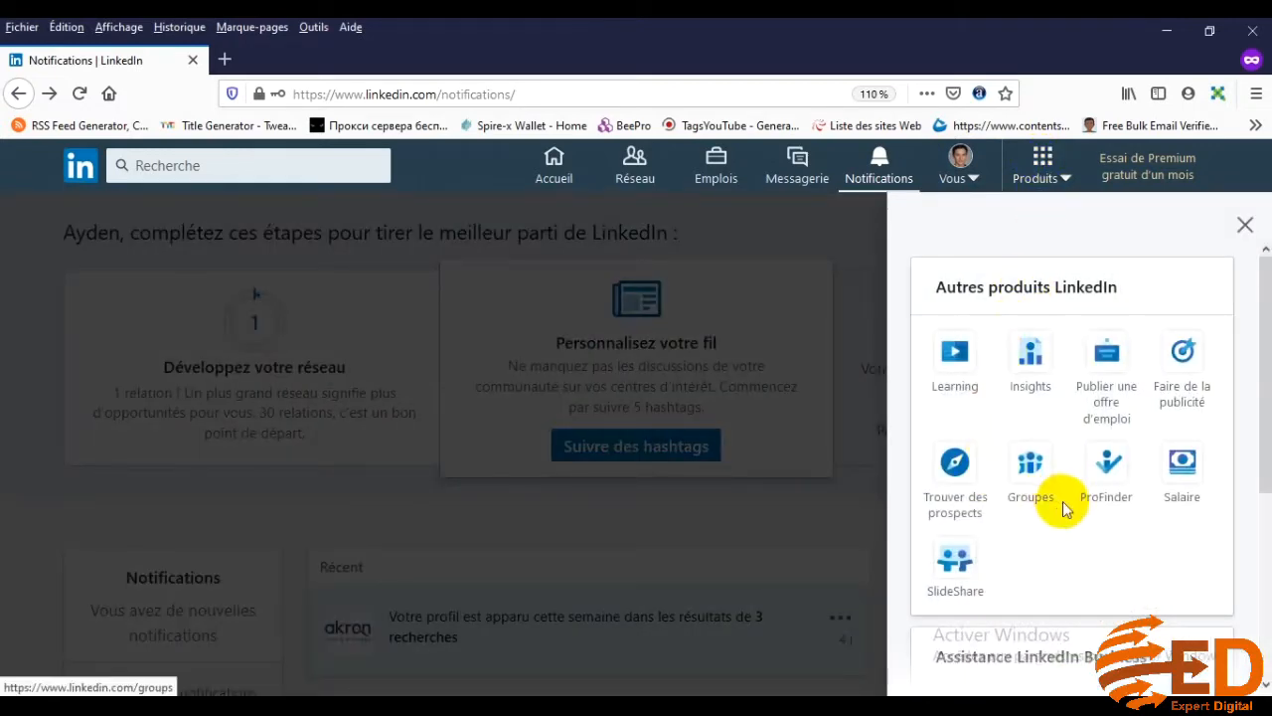
scroll(1062, 505, down, 3)
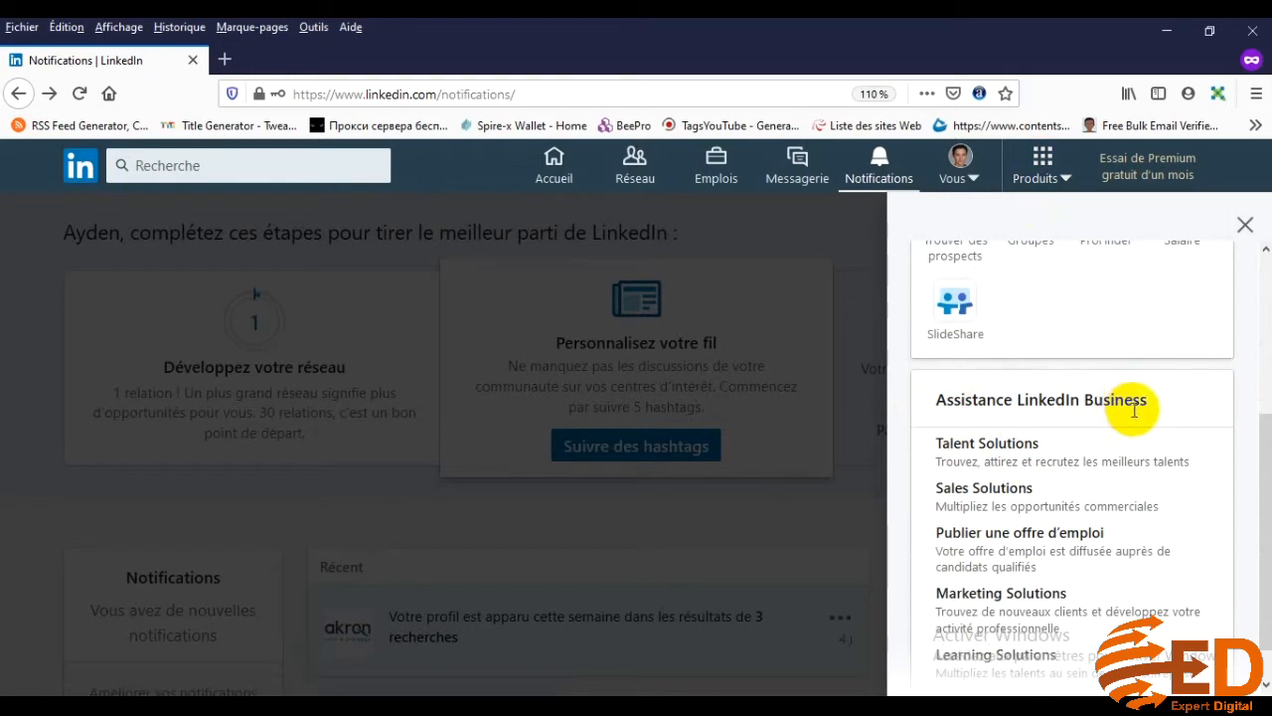
scroll(1133, 410, down, 1)
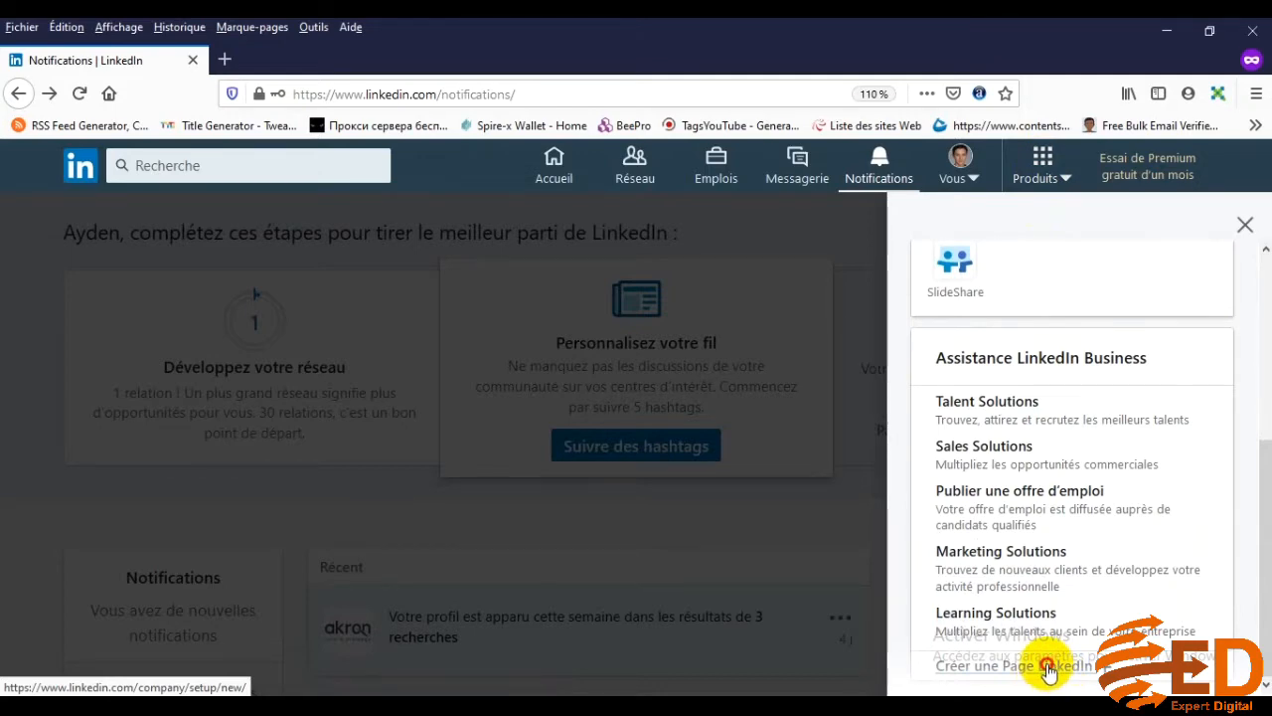
click(1047, 667)
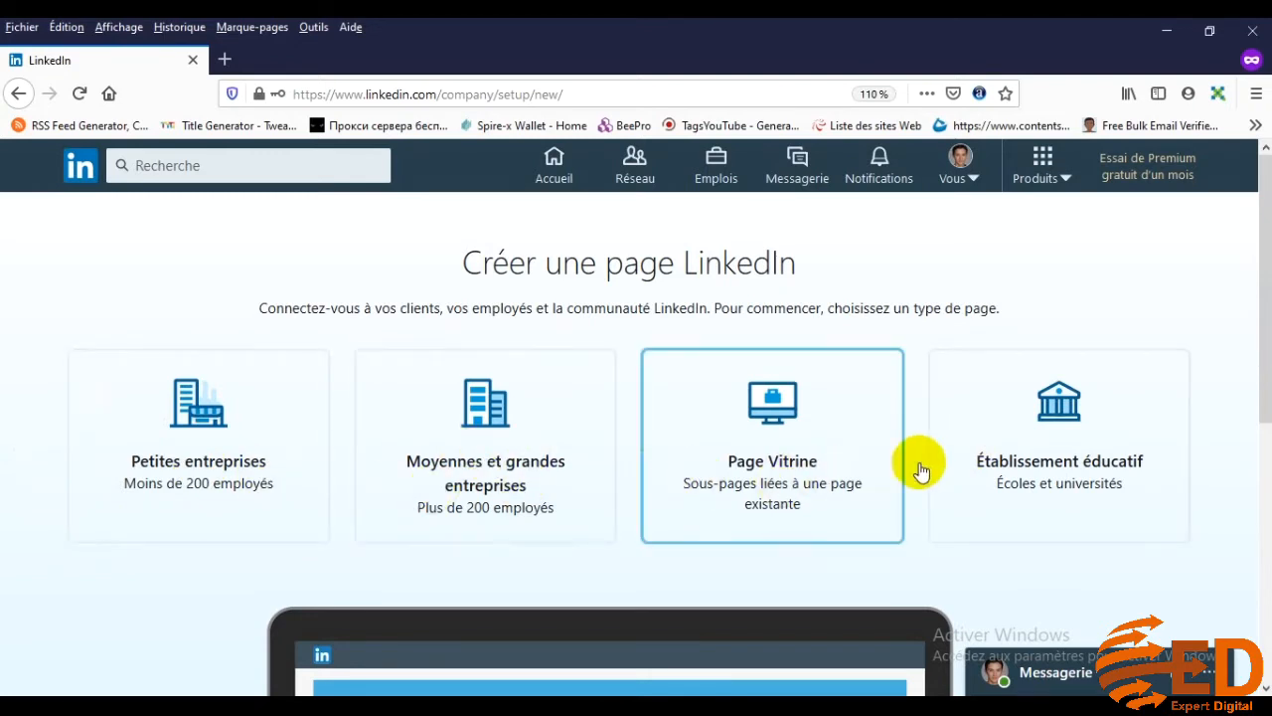
click(180, 420)
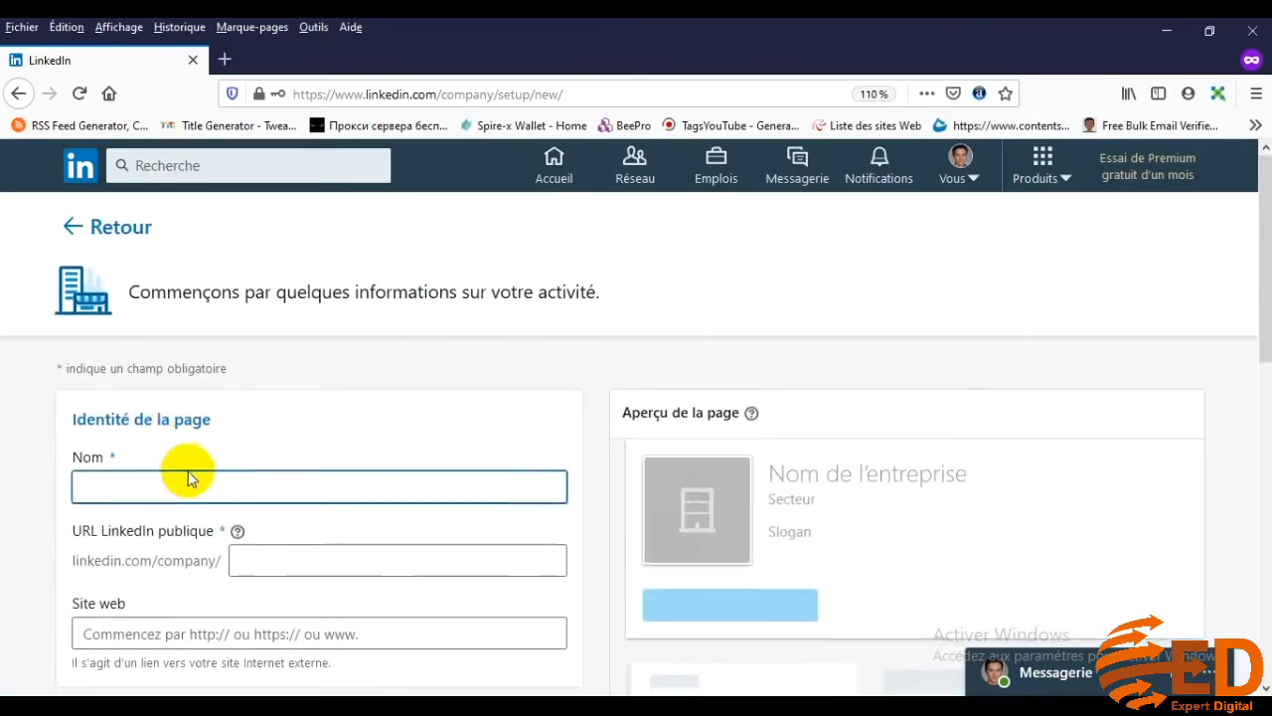
Enter TOP QUOTES as the name in the page identity section.
scroll(189, 477, down, 2)
scroll(119, 480, up, 2)
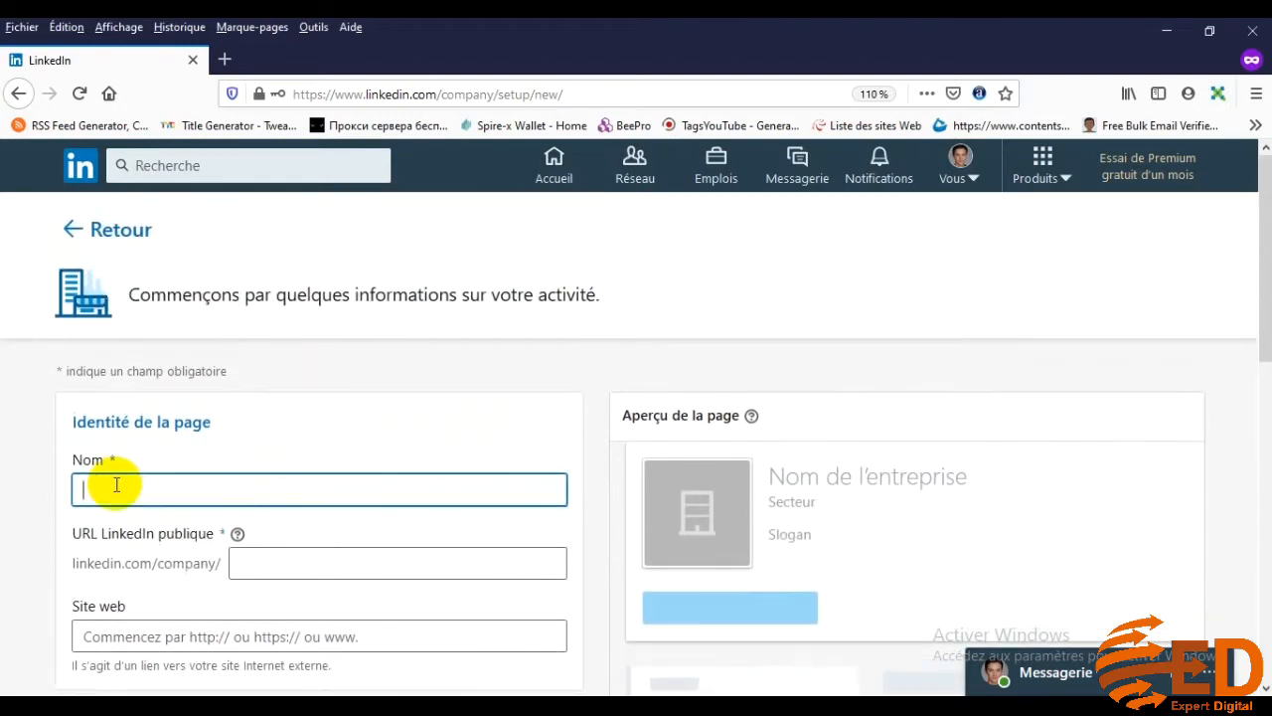
click(117, 484)
click(157, 494)
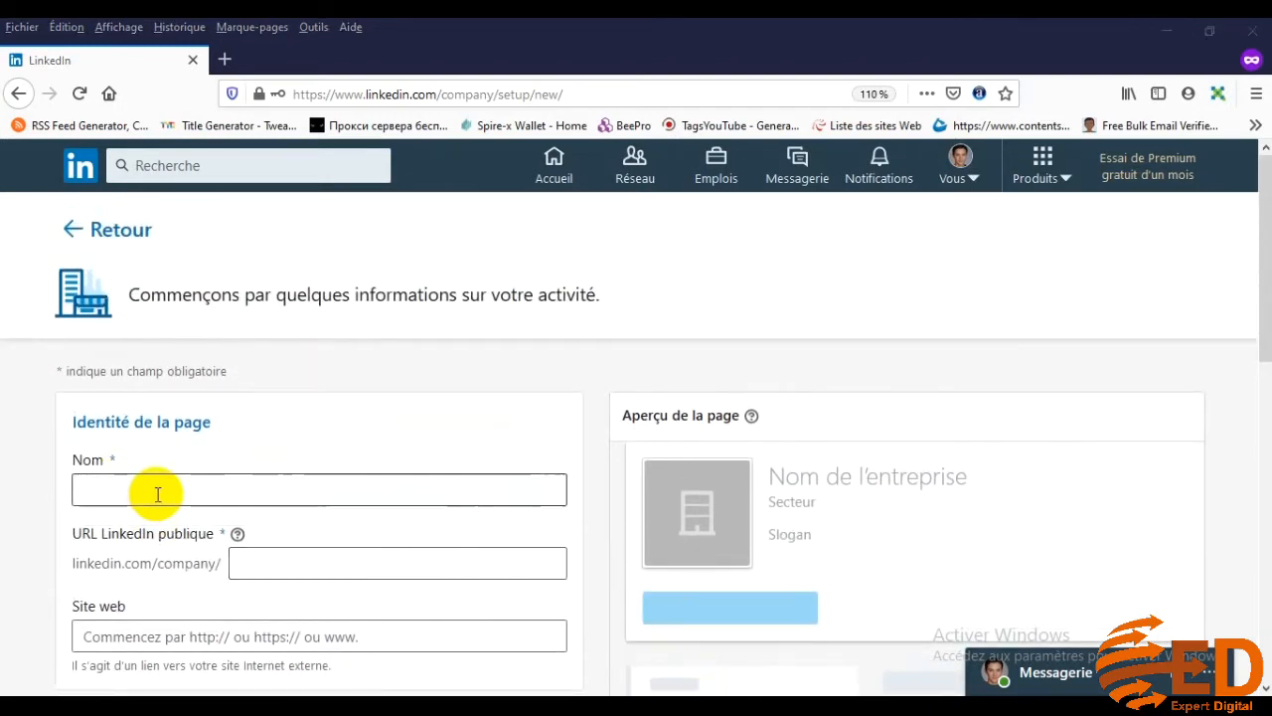
click(157, 494)
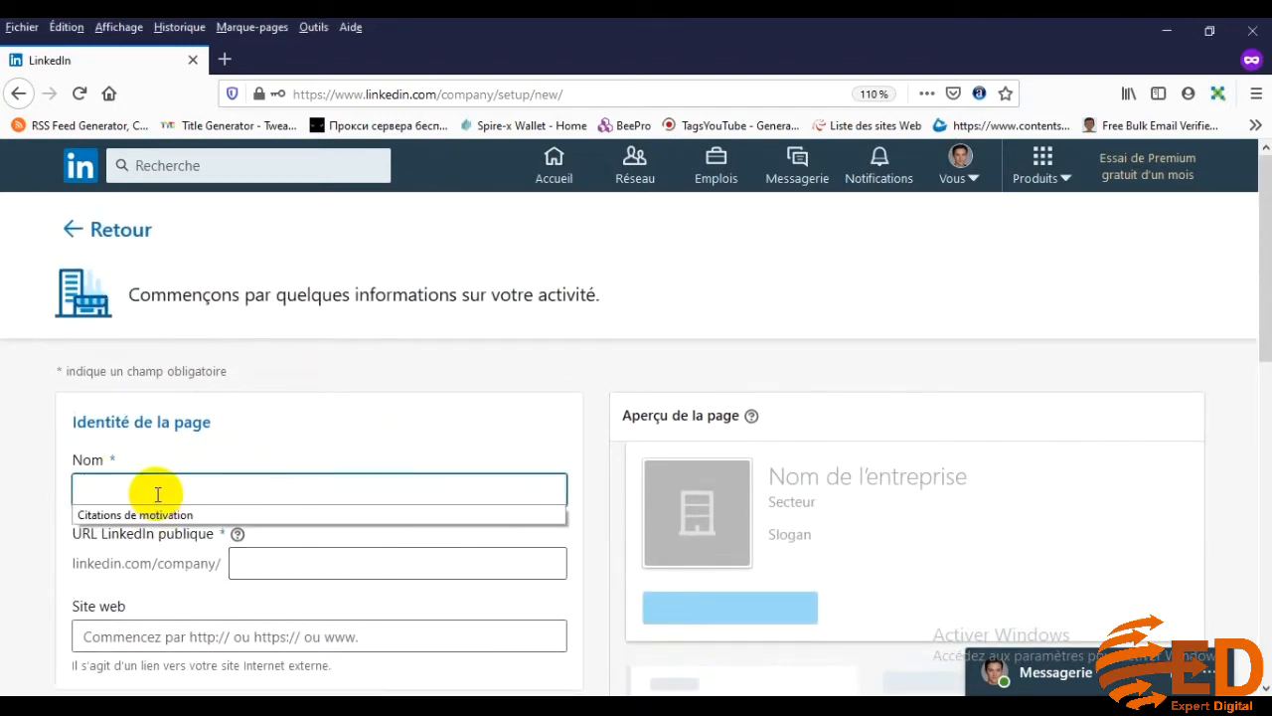
click(217, 447)
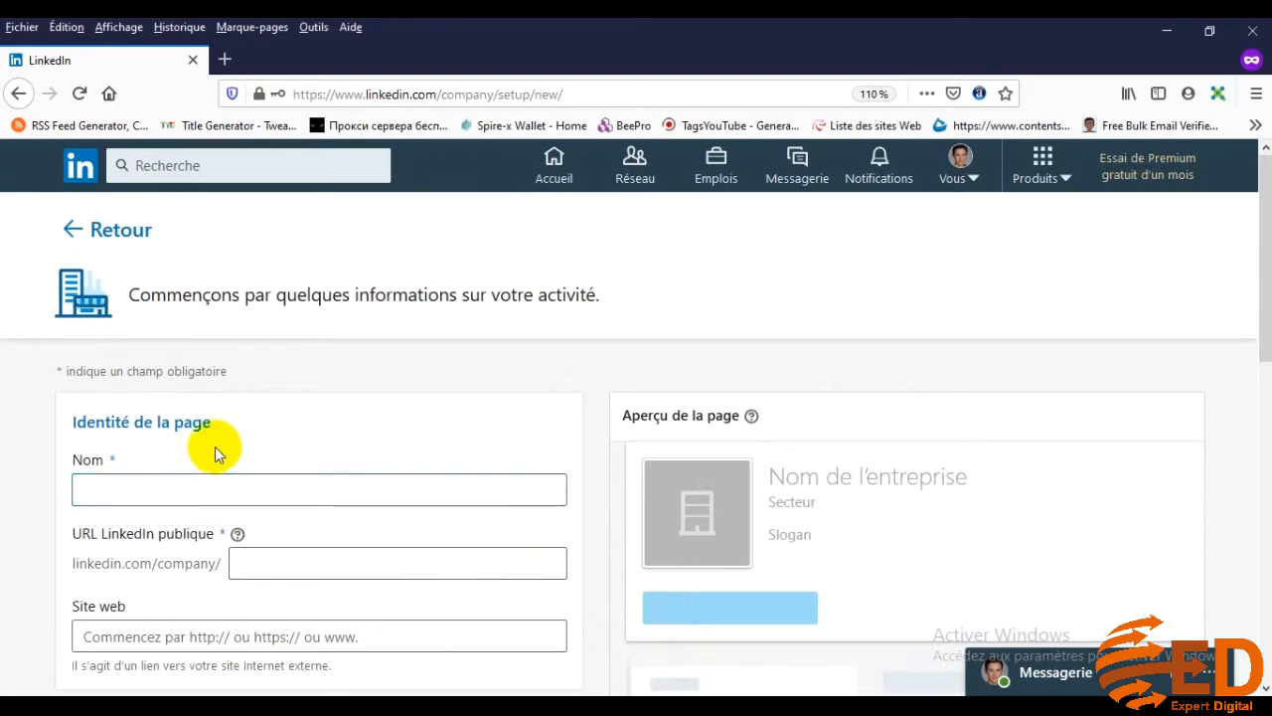
click(180, 489)
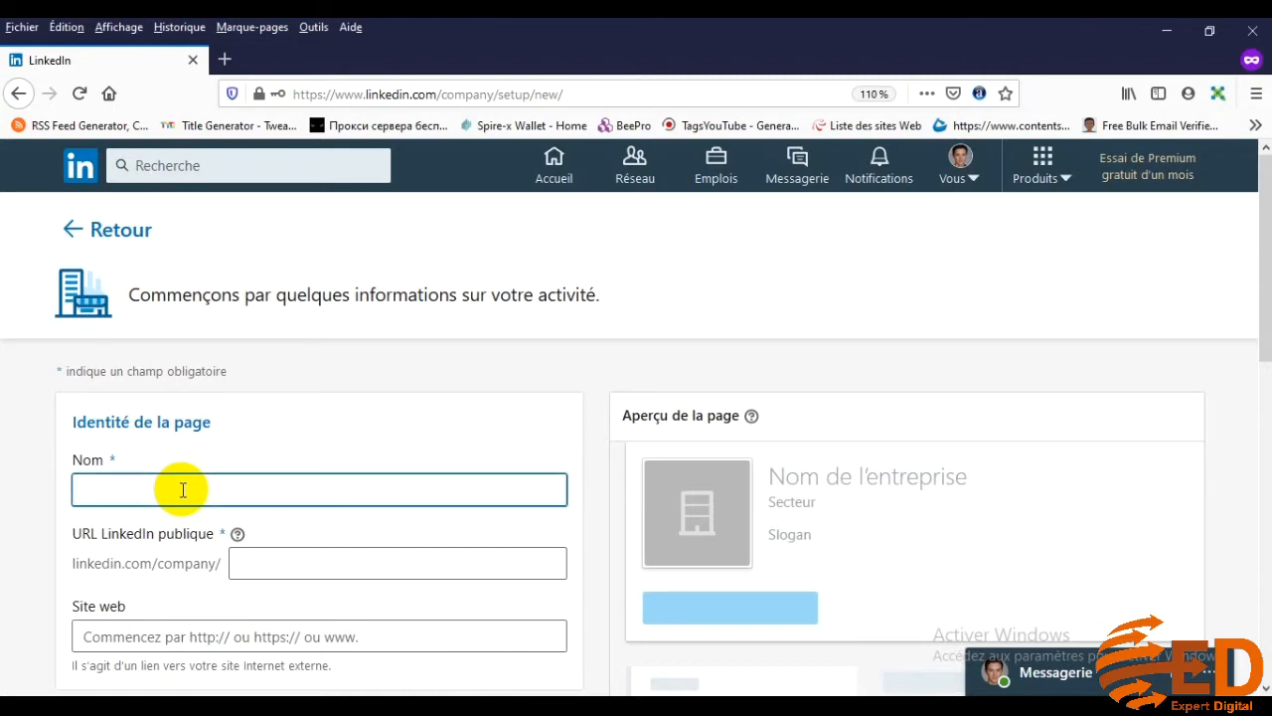
text(TOP)
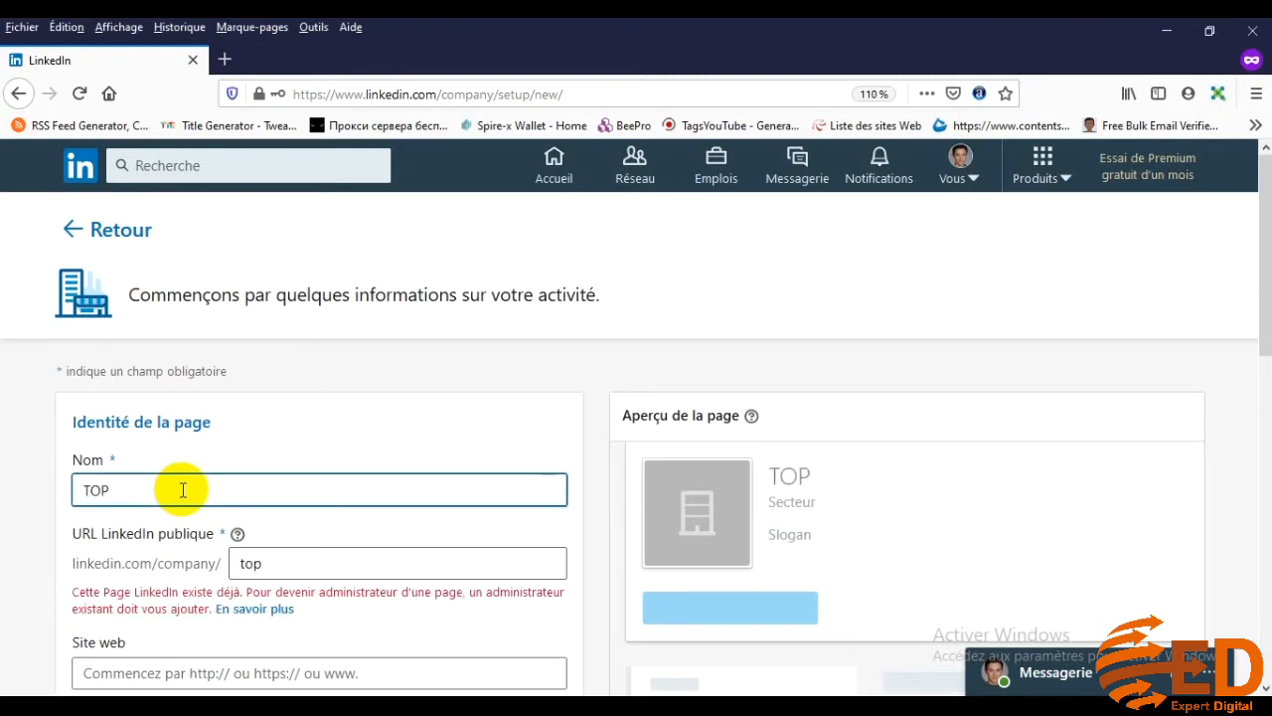
text( QUOTES)
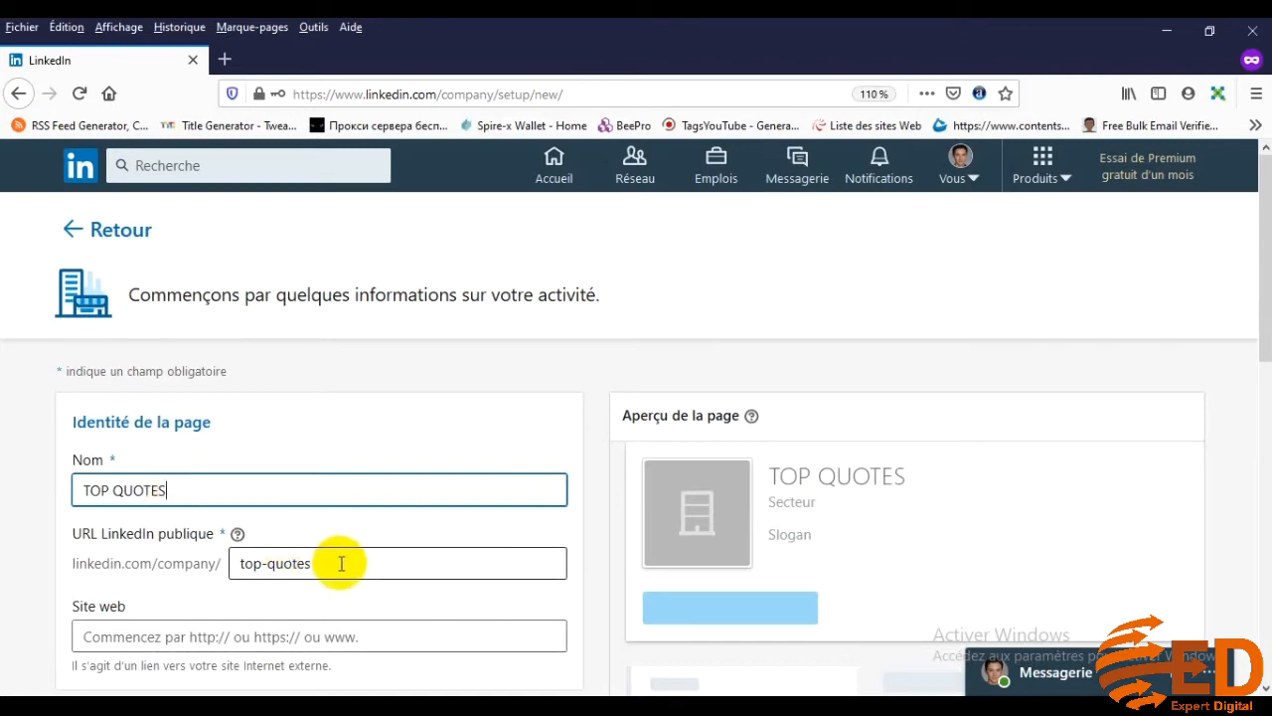
Examine the public URL, the website field, the required company information and the page preview.
drag(342, 565, 244, 562)
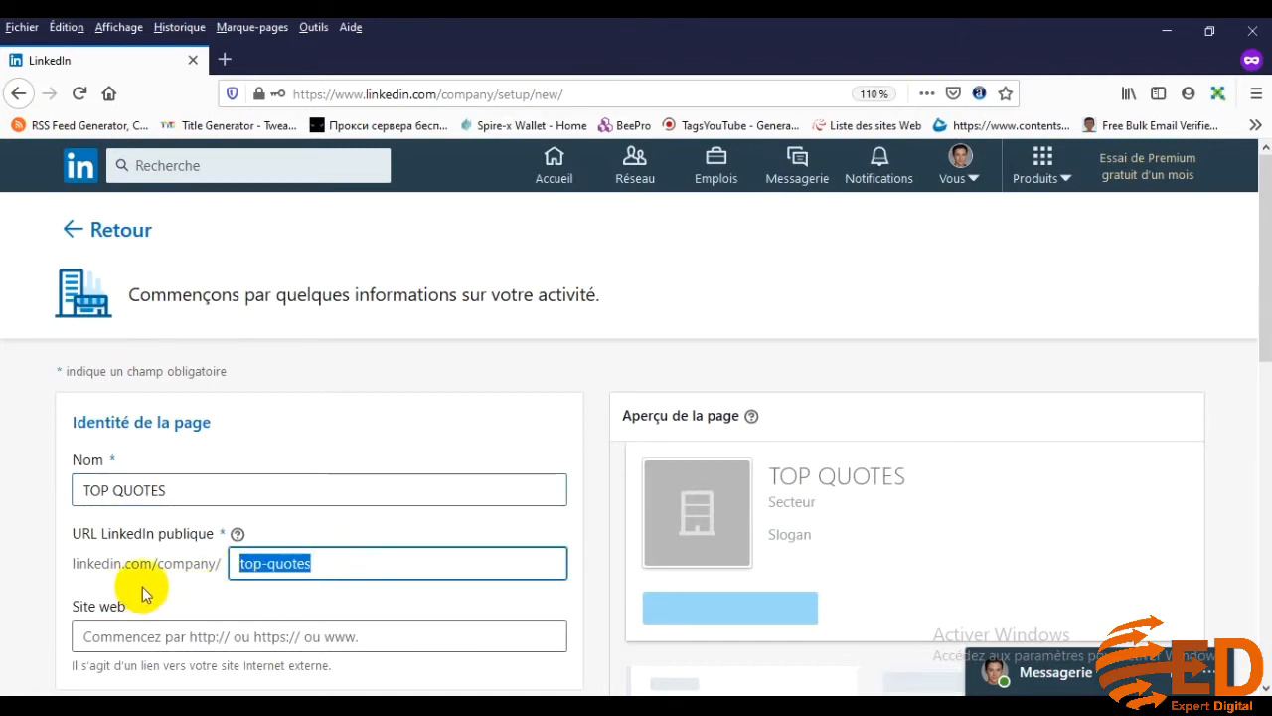
click(256, 637)
scroll(256, 641, down, 1)
scroll(256, 641, down, 1)
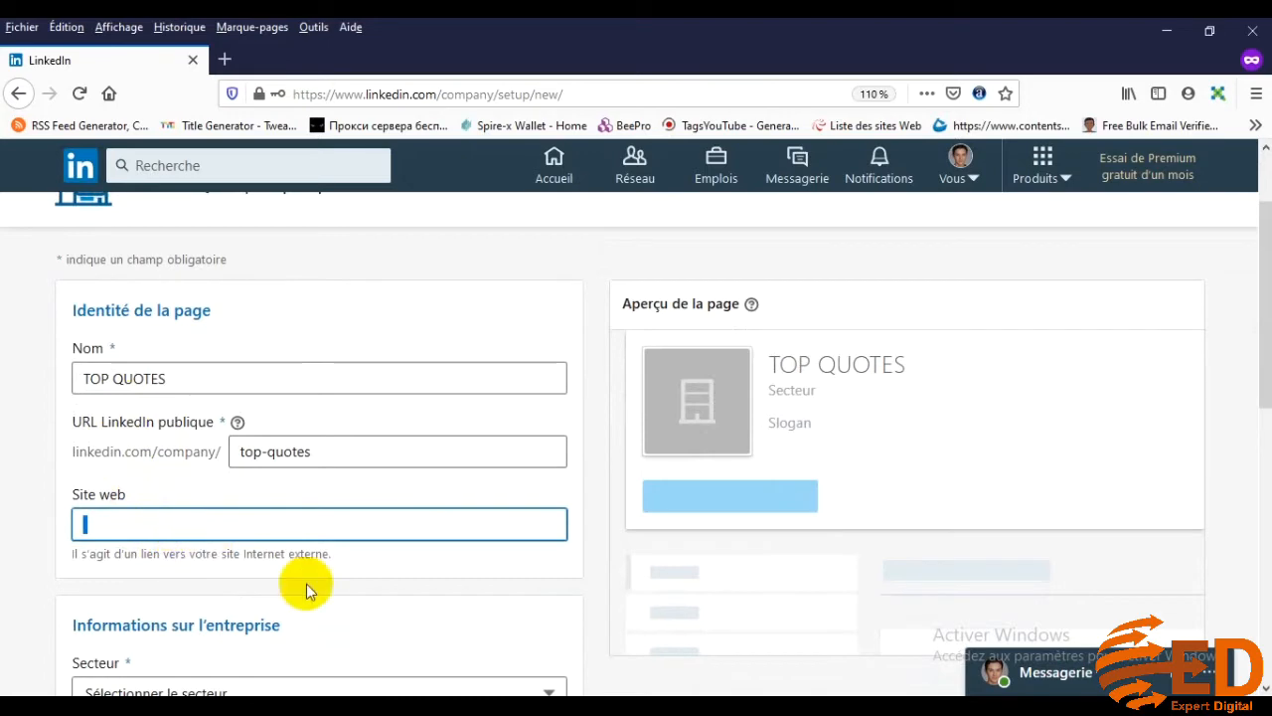
click(331, 554)
scroll(343, 565, down, 4)
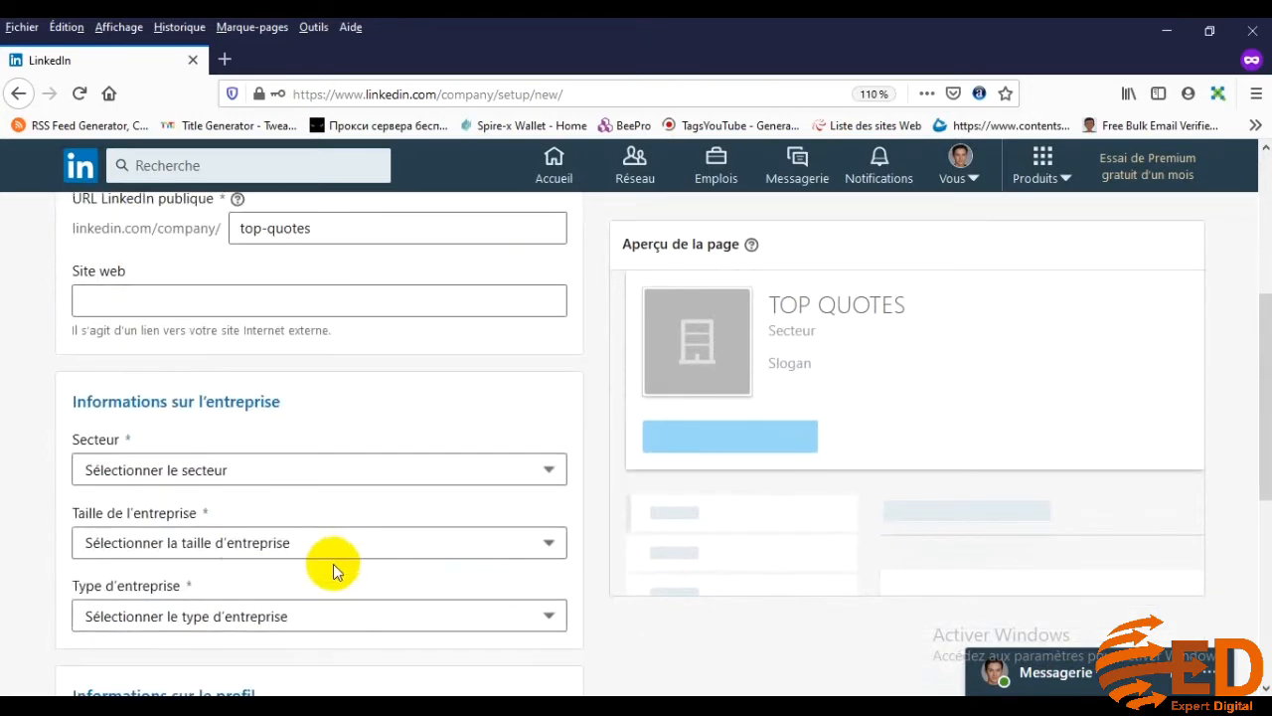
scroll(163, 437, up, 6)
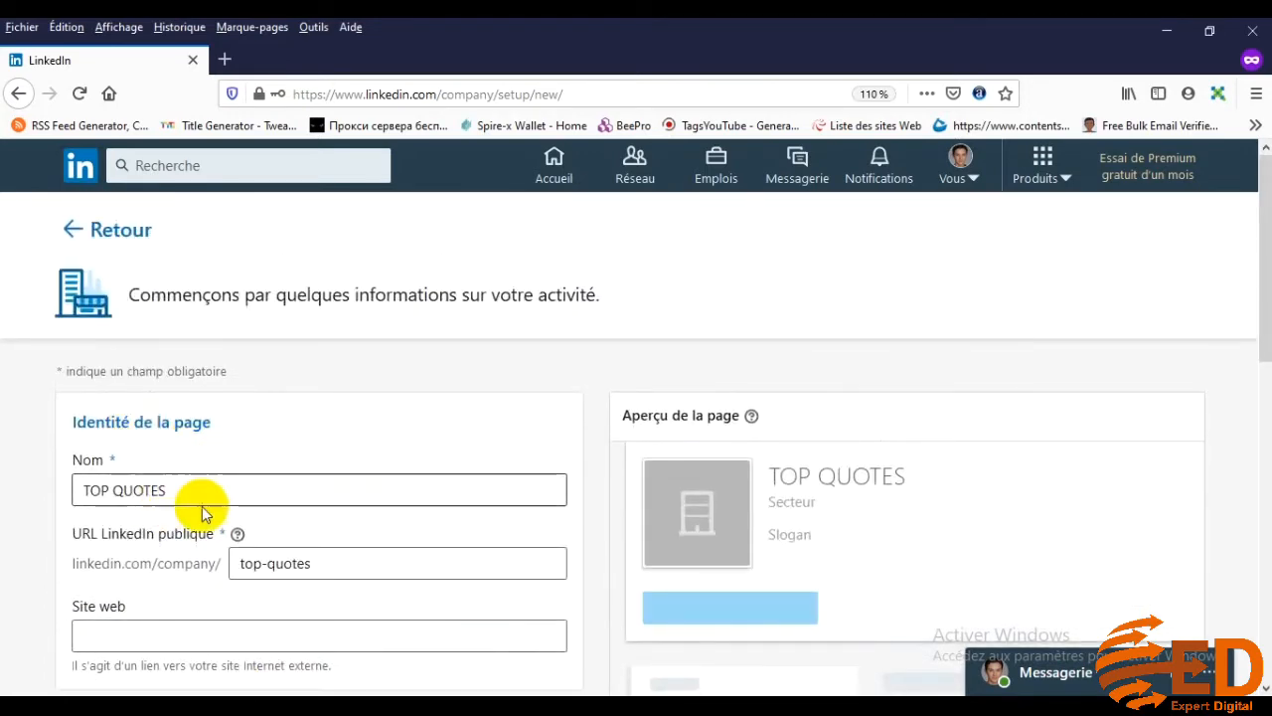
scroll(300, 568, down, 4)
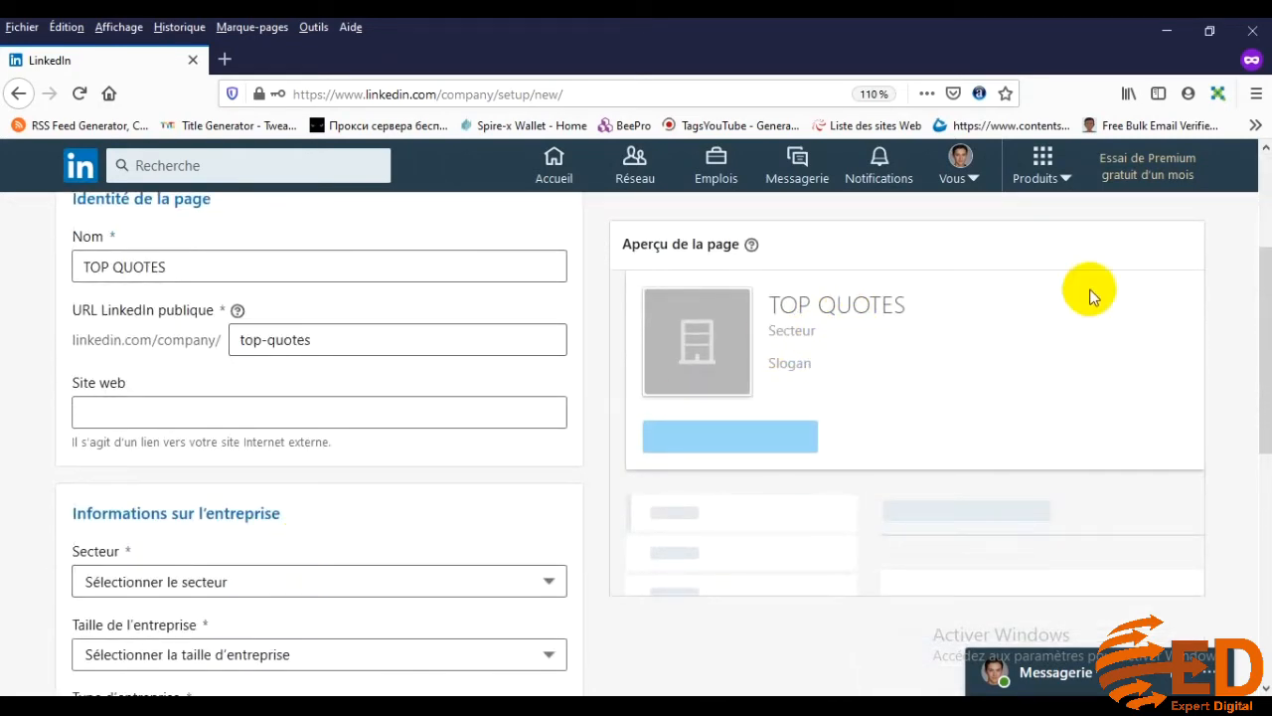
scroll(337, 320, up, 4)
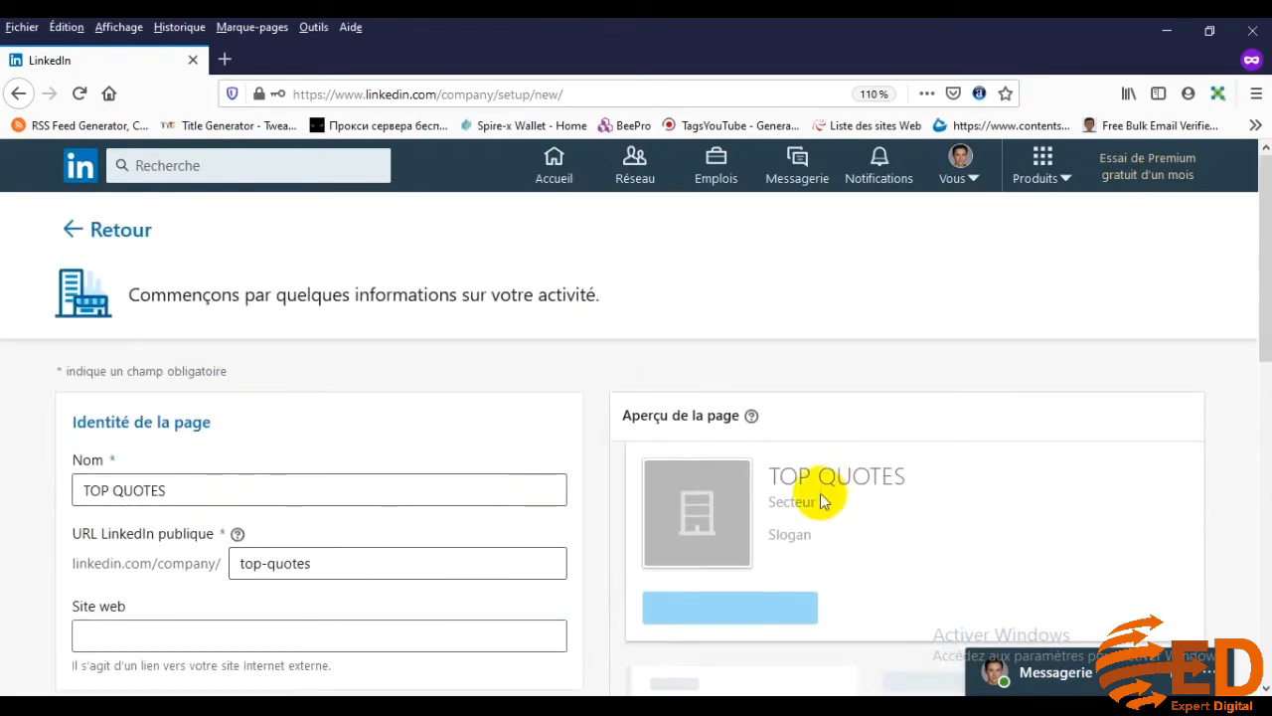
Set the company's sector to Arts in the company information section.
scroll(833, 507, down, 6)
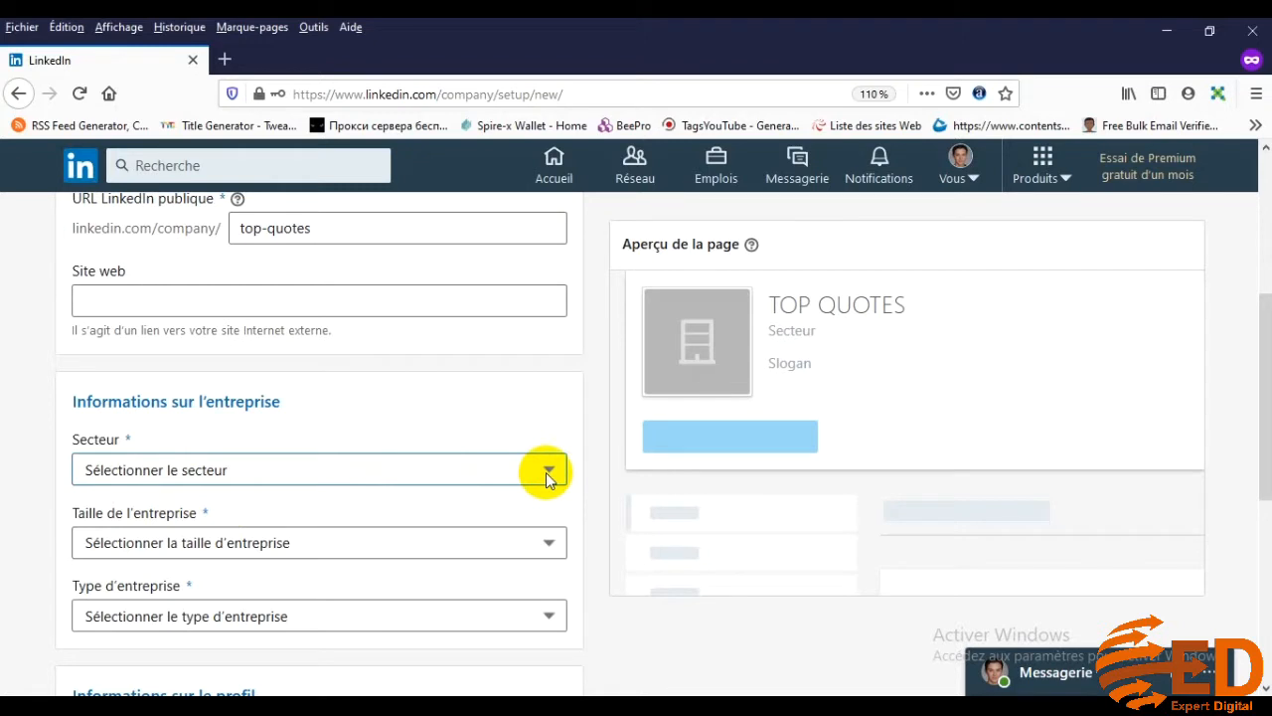
click(485, 459)
click(512, 483)
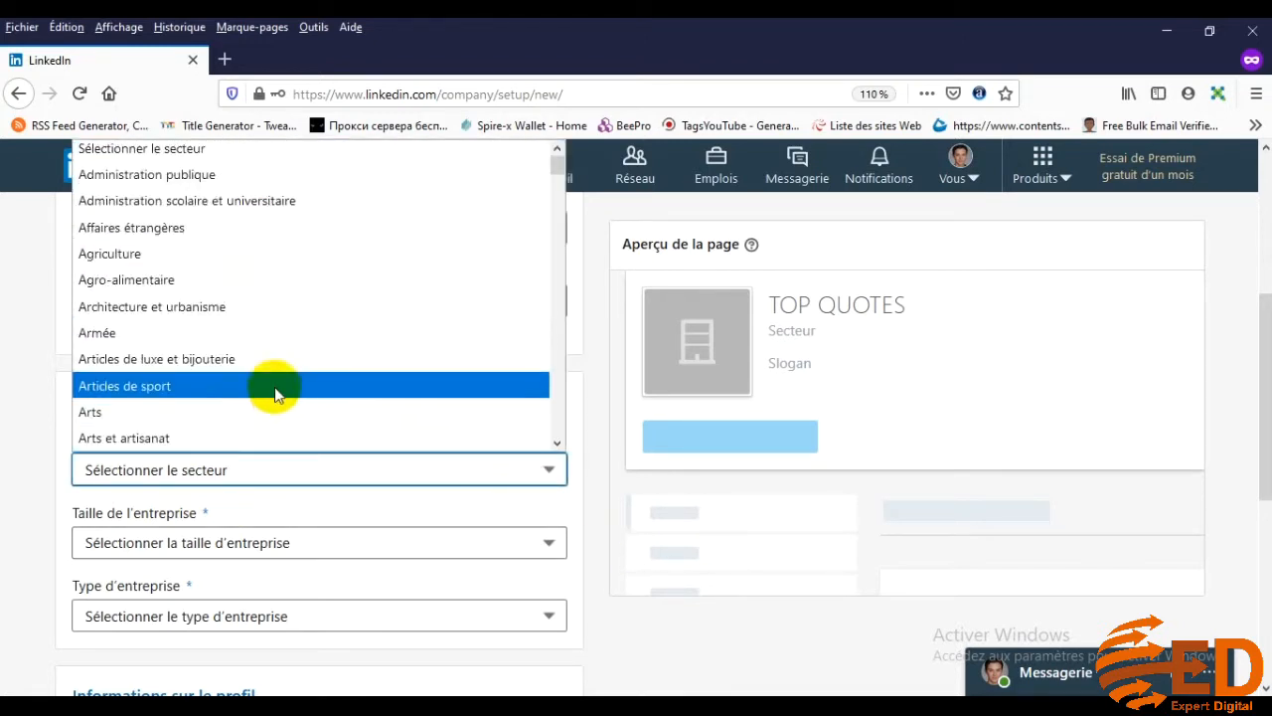
scroll(284, 417, down, 2)
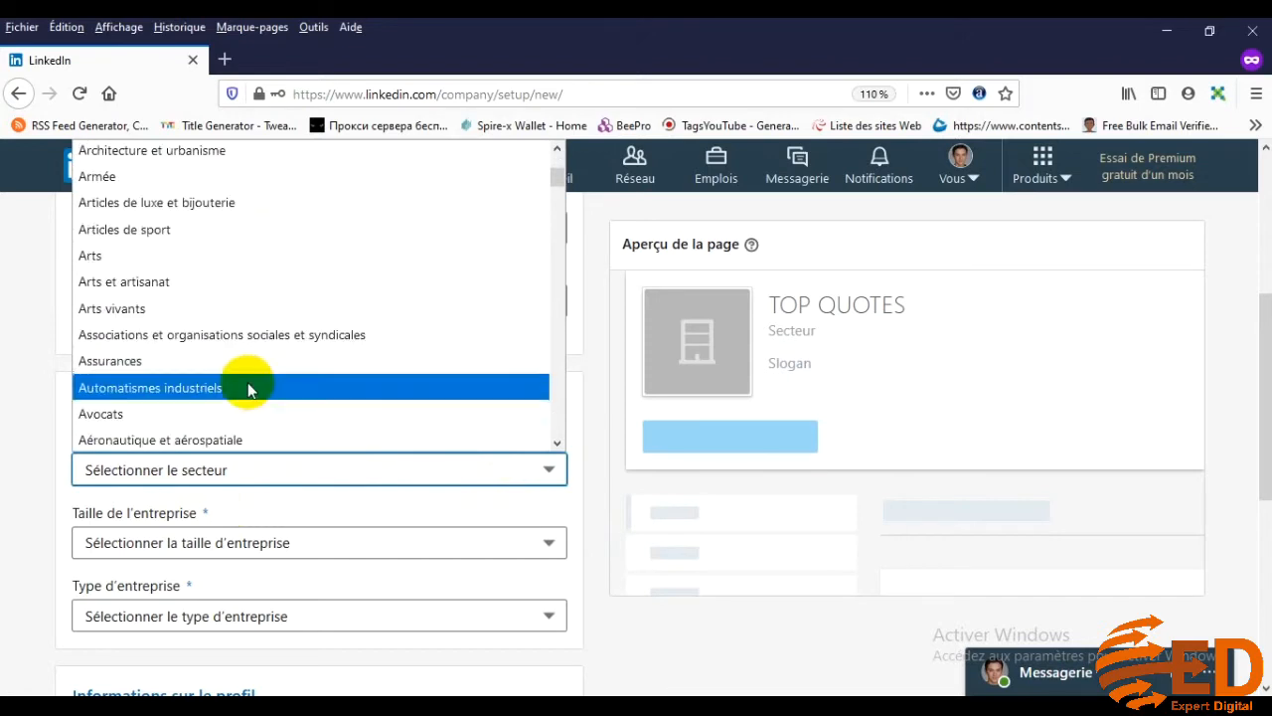
click(138, 261)
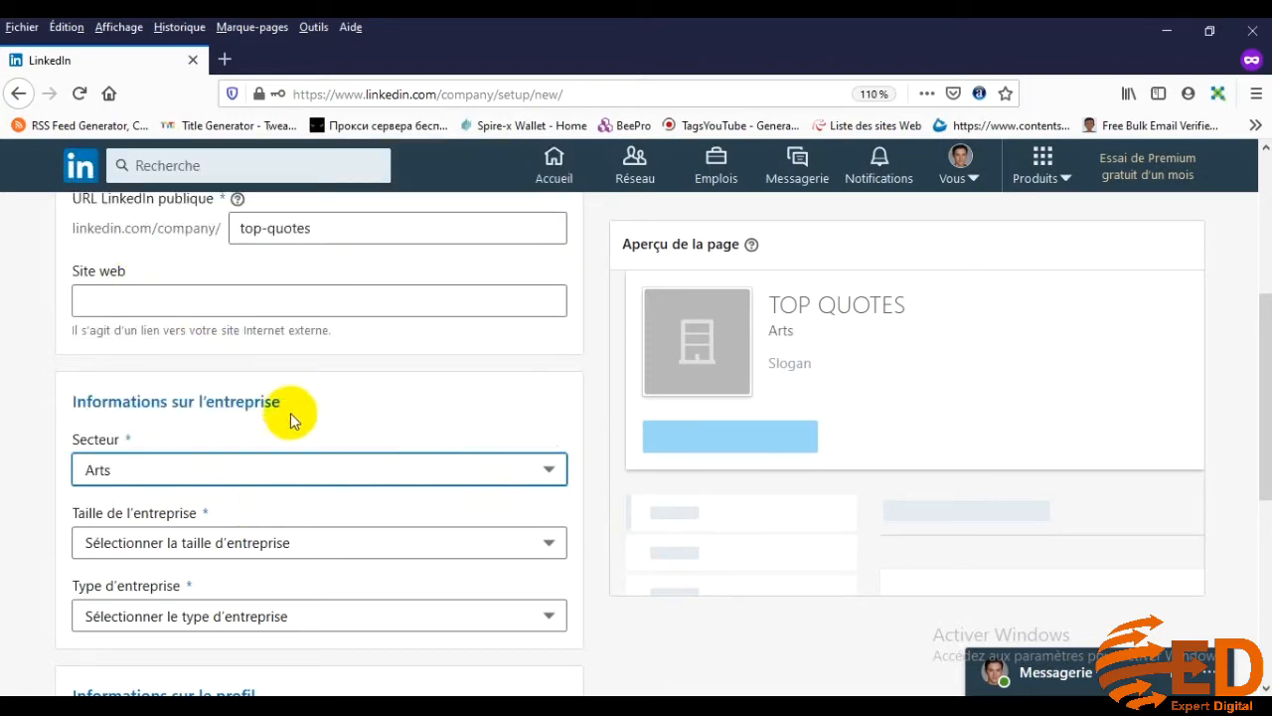
Set the company size to 0 - 1 employés and the company type to Indépendant.
click(278, 554)
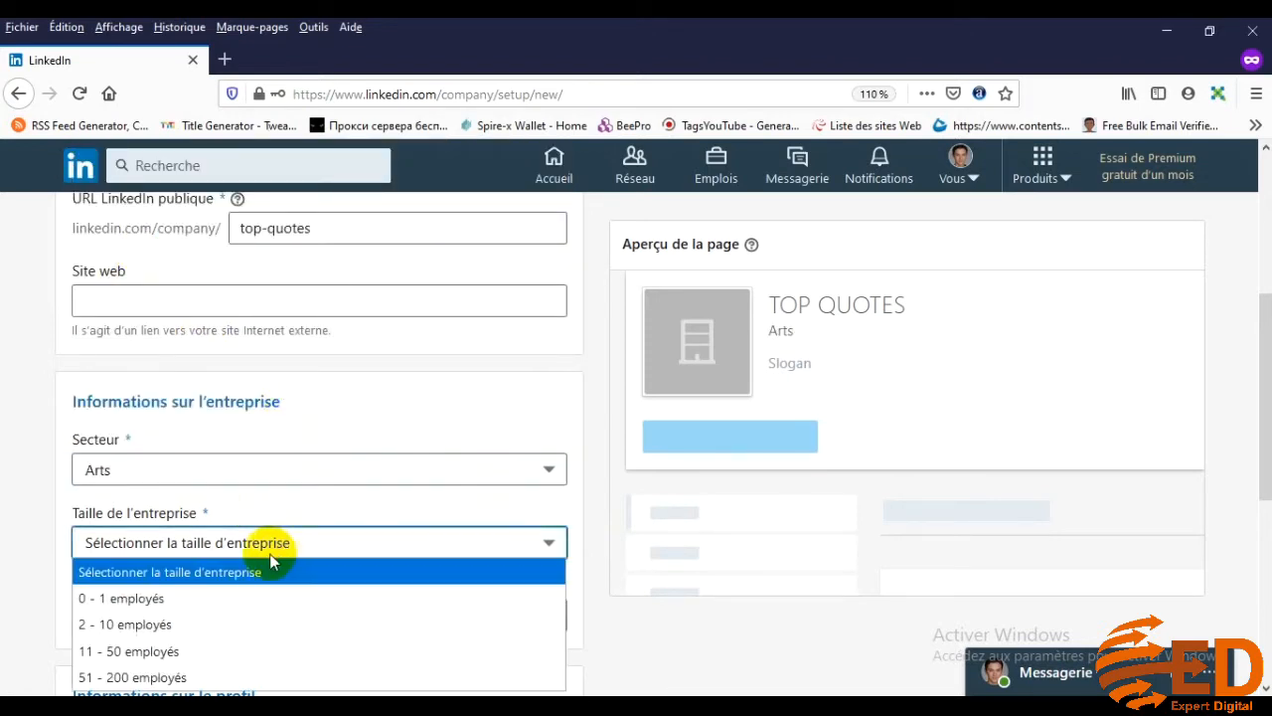
click(186, 602)
scroll(227, 594, down, 3)
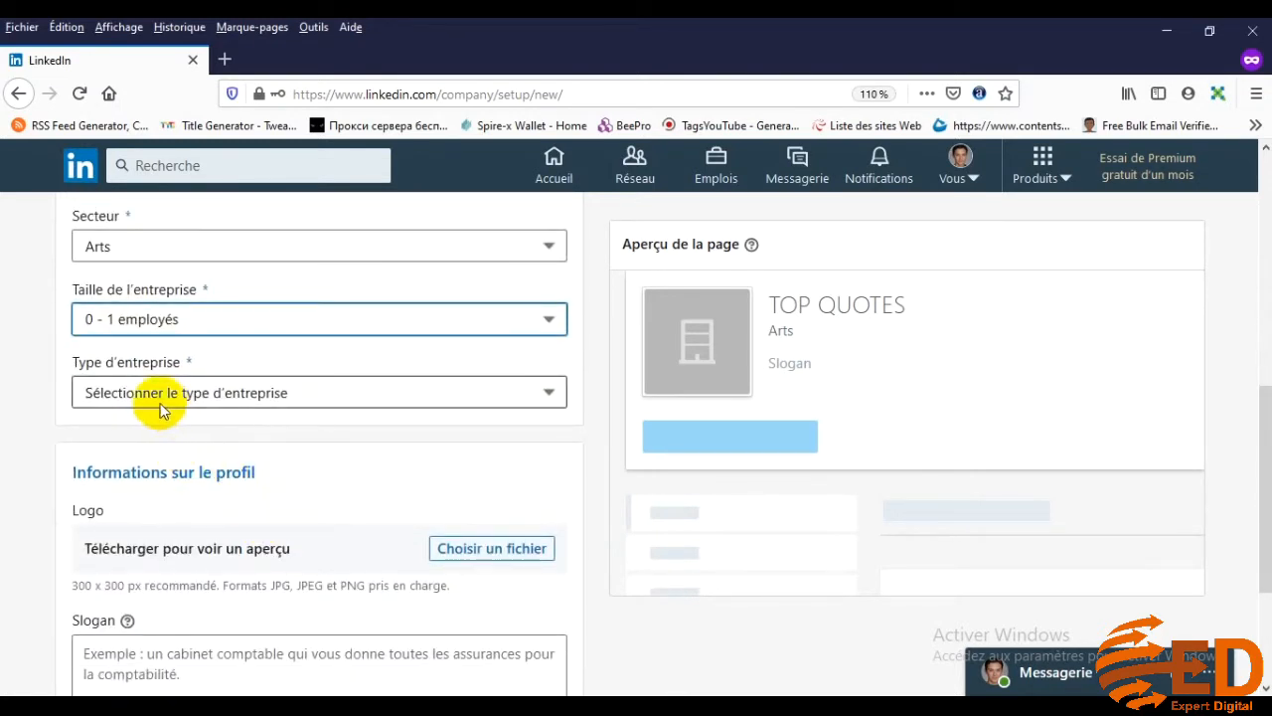
click(149, 397)
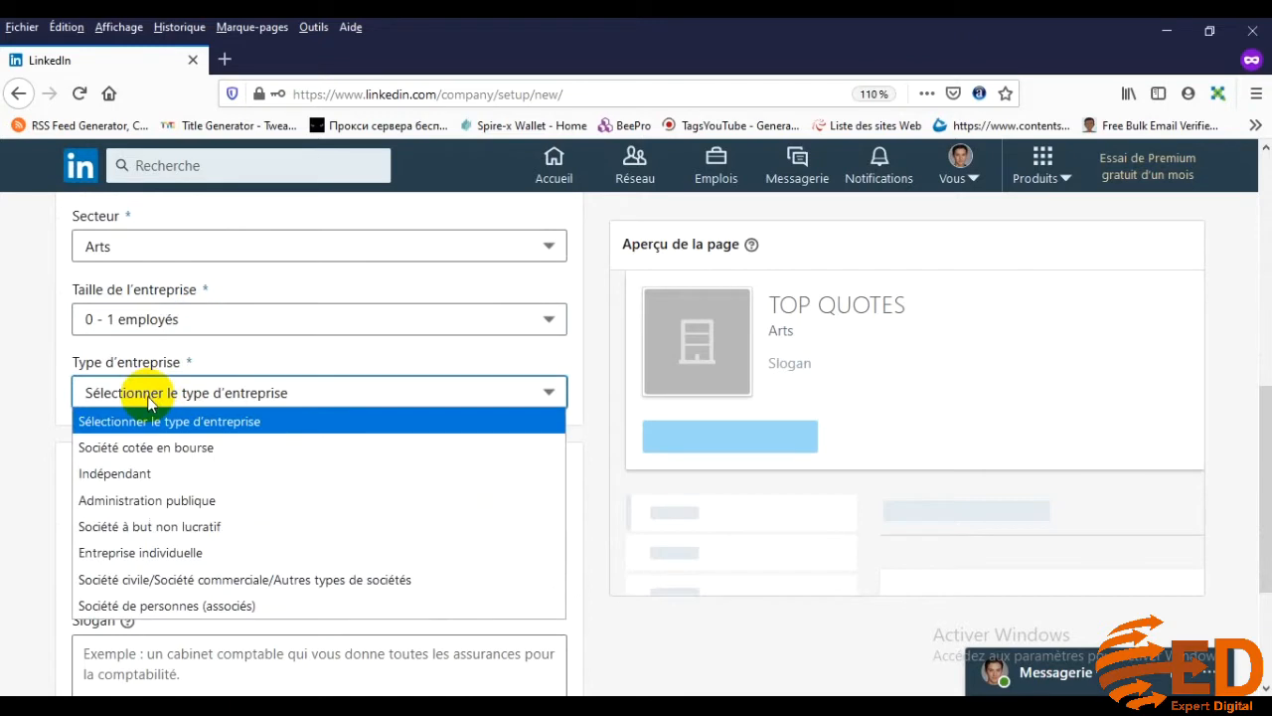
click(196, 471)
scroll(315, 506, down, 1)
scroll(316, 511, up, 1)
scroll(316, 511, down, 1)
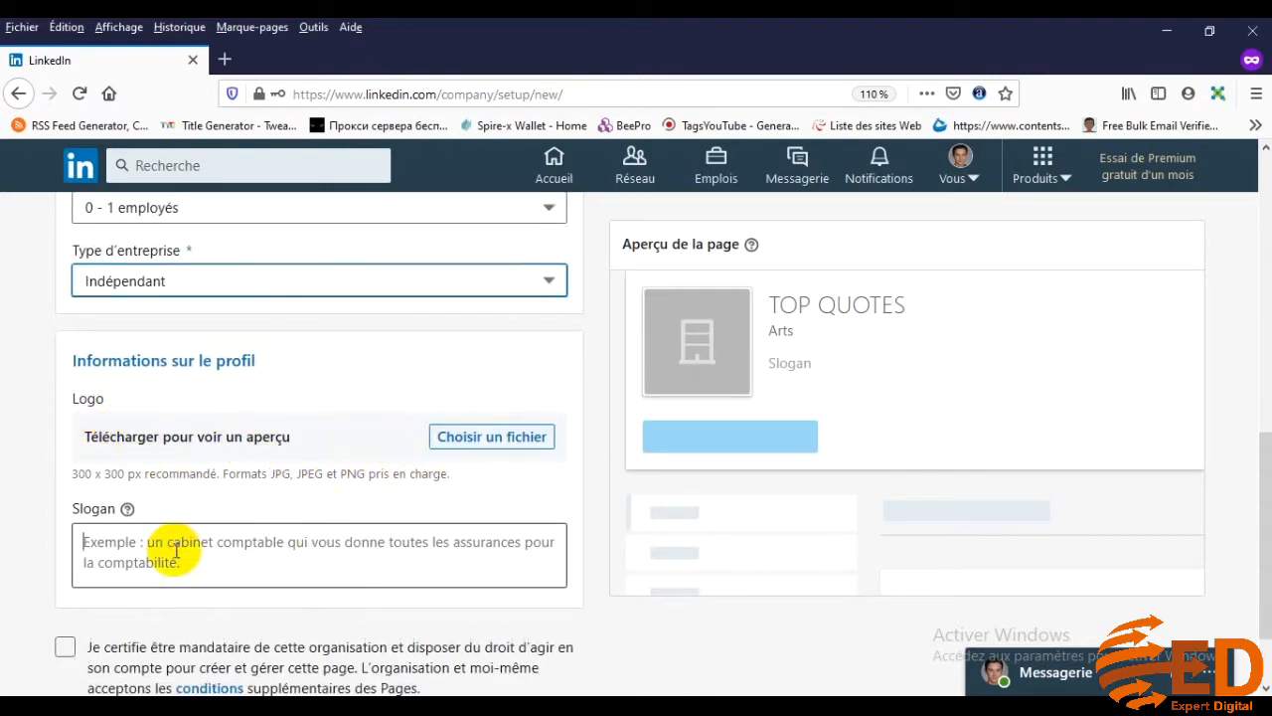
Examine the logo and slogan fields of the profile information section and the certification statement below them.
click(128, 540)
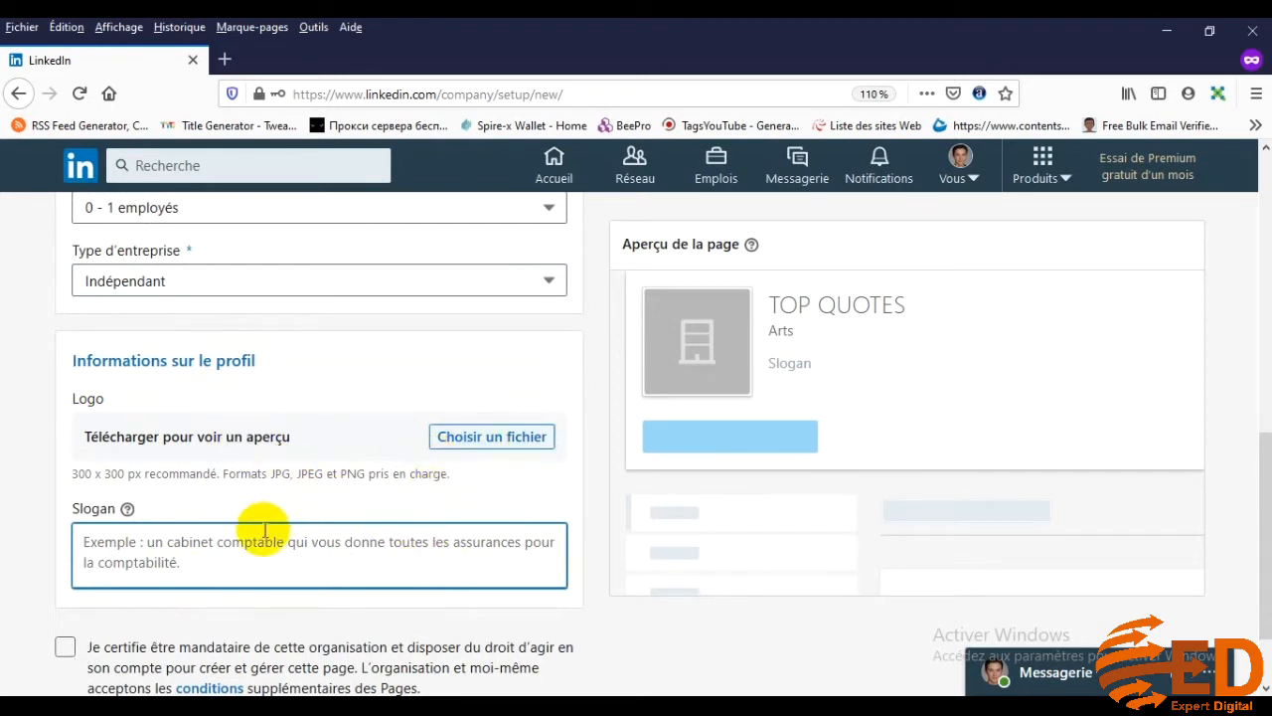
scroll(255, 567, down, 2)
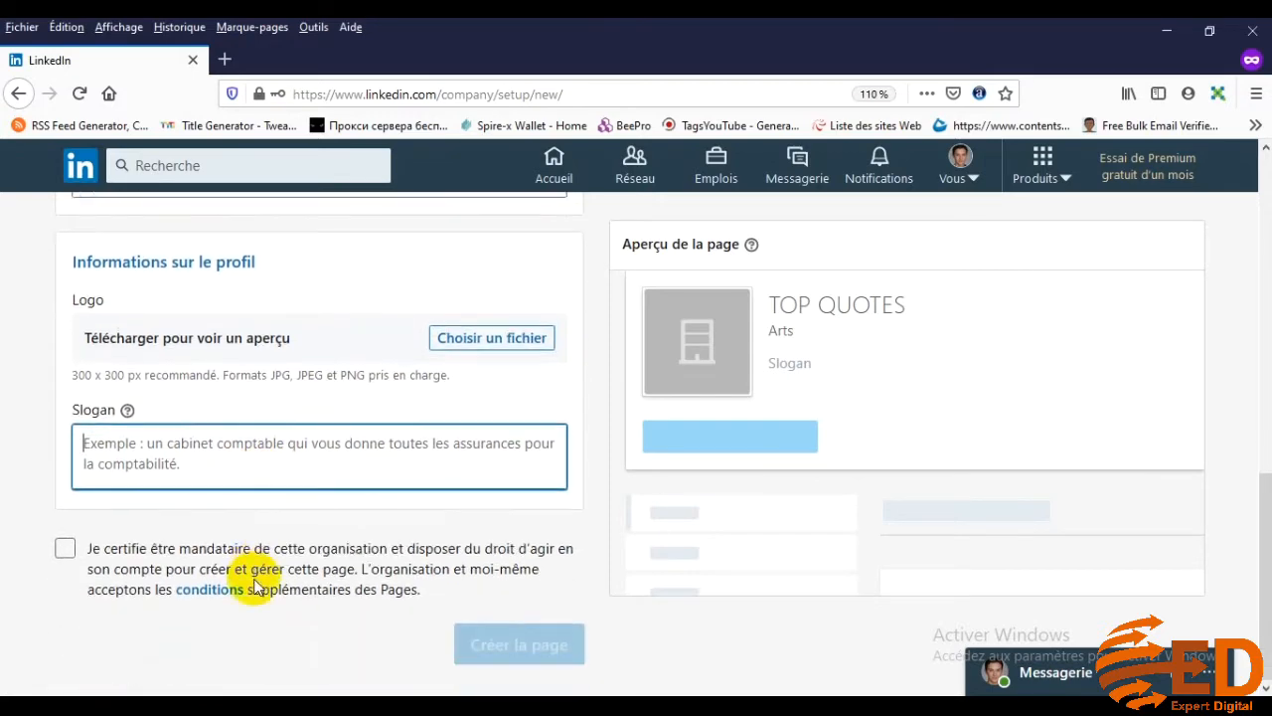
scroll(268, 556, up, 5)
scroll(292, 540, down, 2)
scroll(288, 539, down, 3)
scroll(278, 534, up, 6)
scroll(265, 497, down, 4)
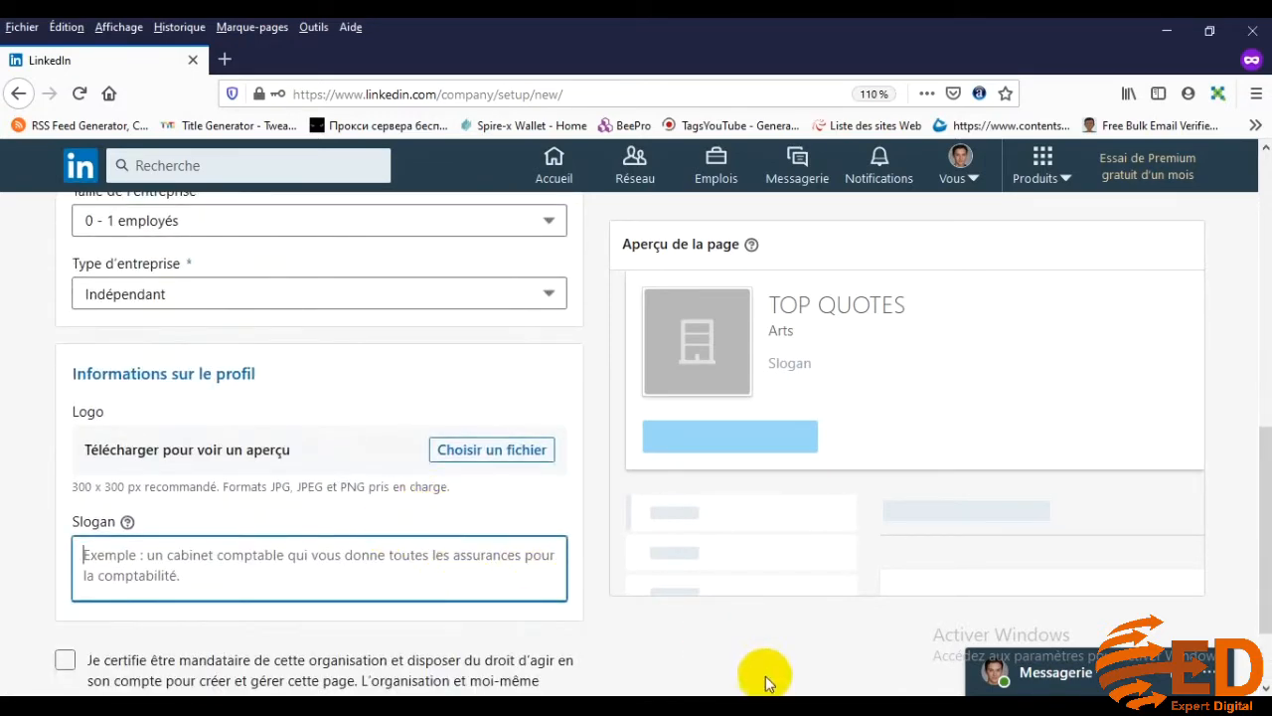
Switch to the Canva home page in the other browser window and close its open list of design types.
click(734, 704)
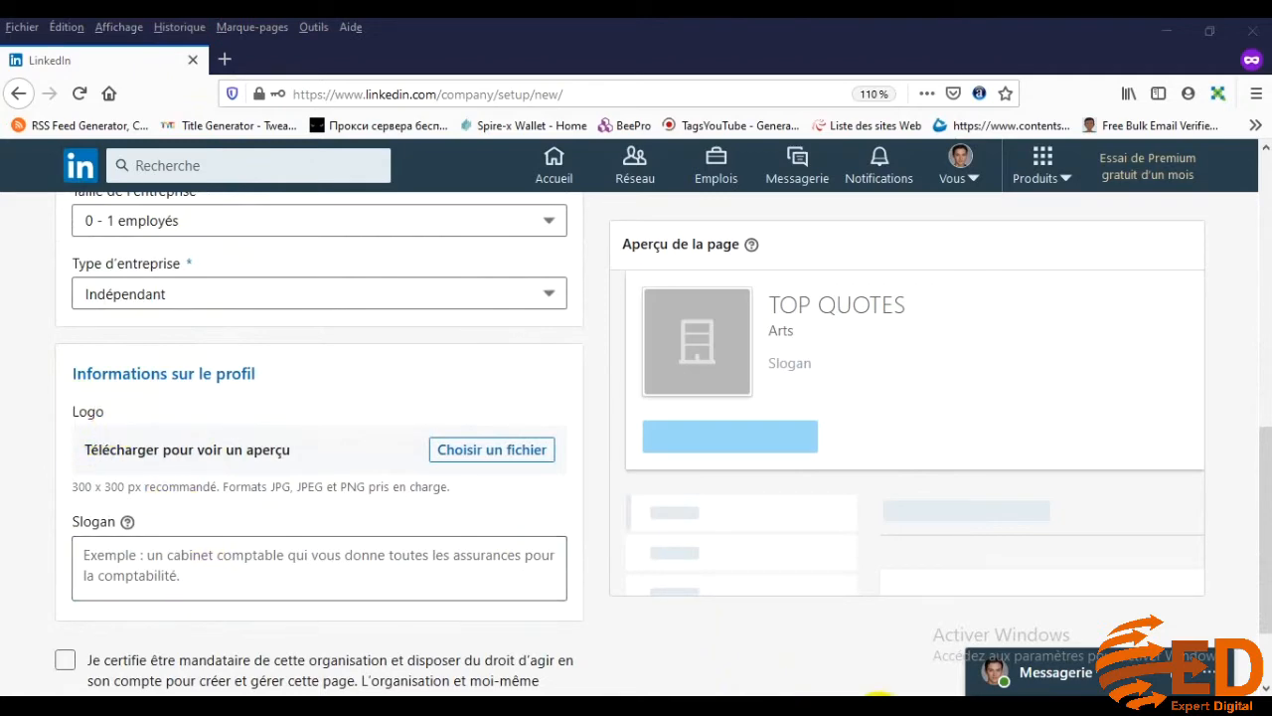
mouse_move(887, 698)
click(764, 587)
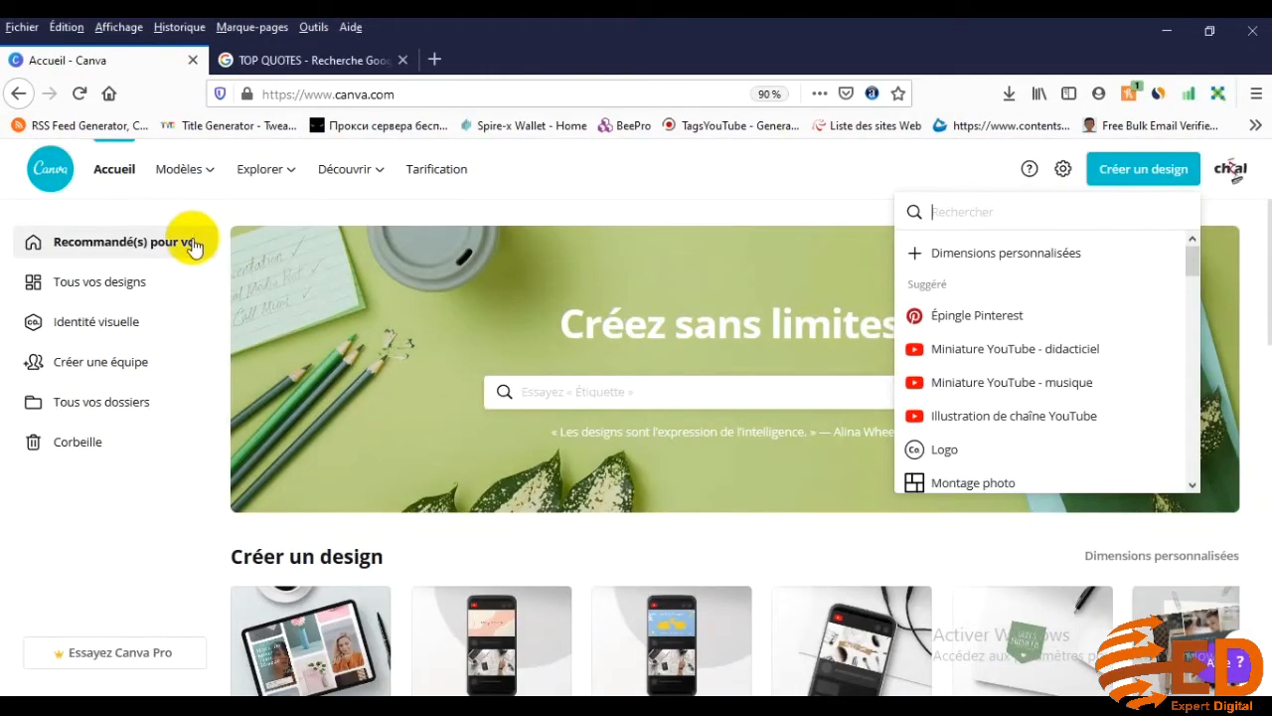
click(712, 171)
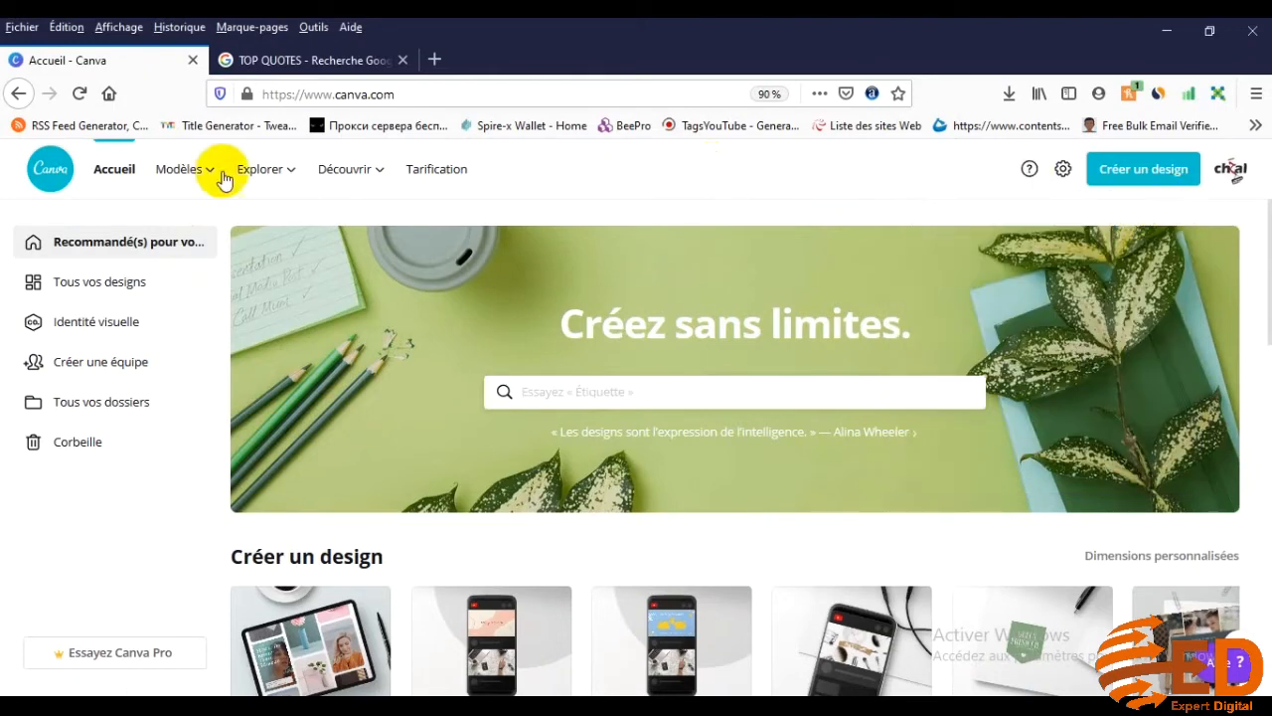
click(298, 93)
click(966, 171)
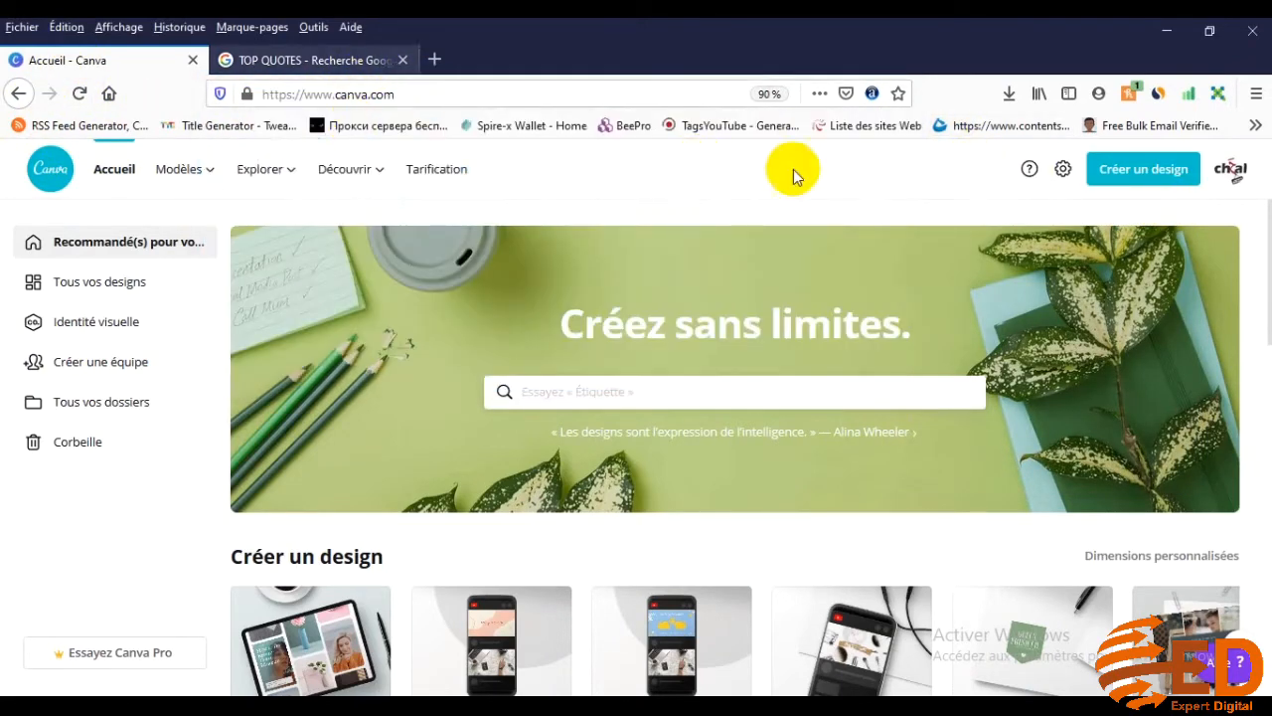
Search Canva for LOGO and open the Logo art/design template category from the suggestions.
click(613, 399)
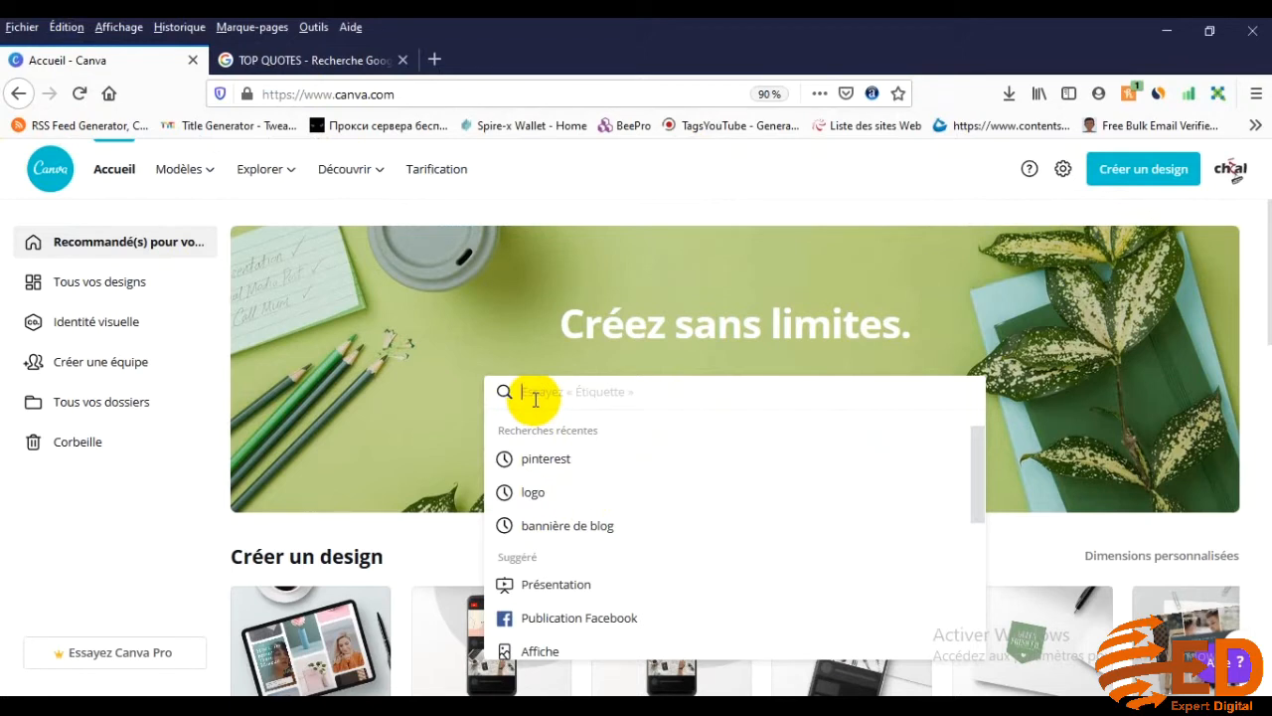
text(LOGO)
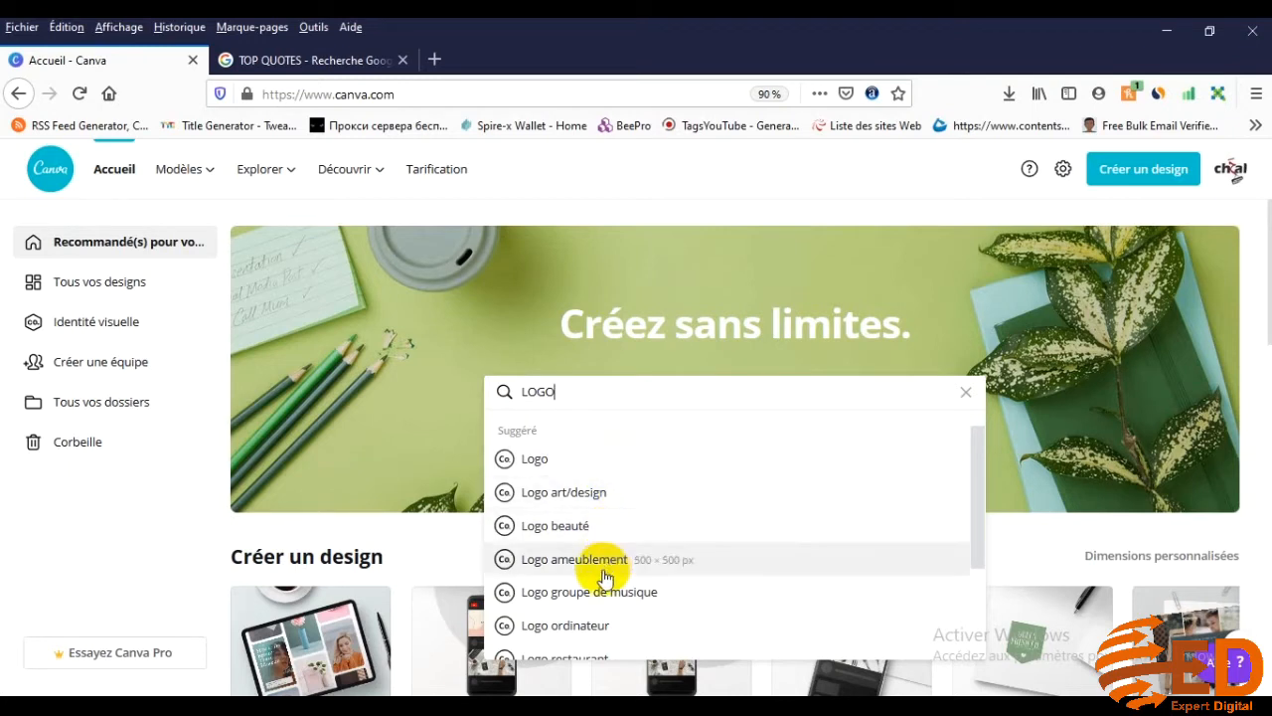
scroll(576, 621, down, 1)
scroll(577, 631, down, 1)
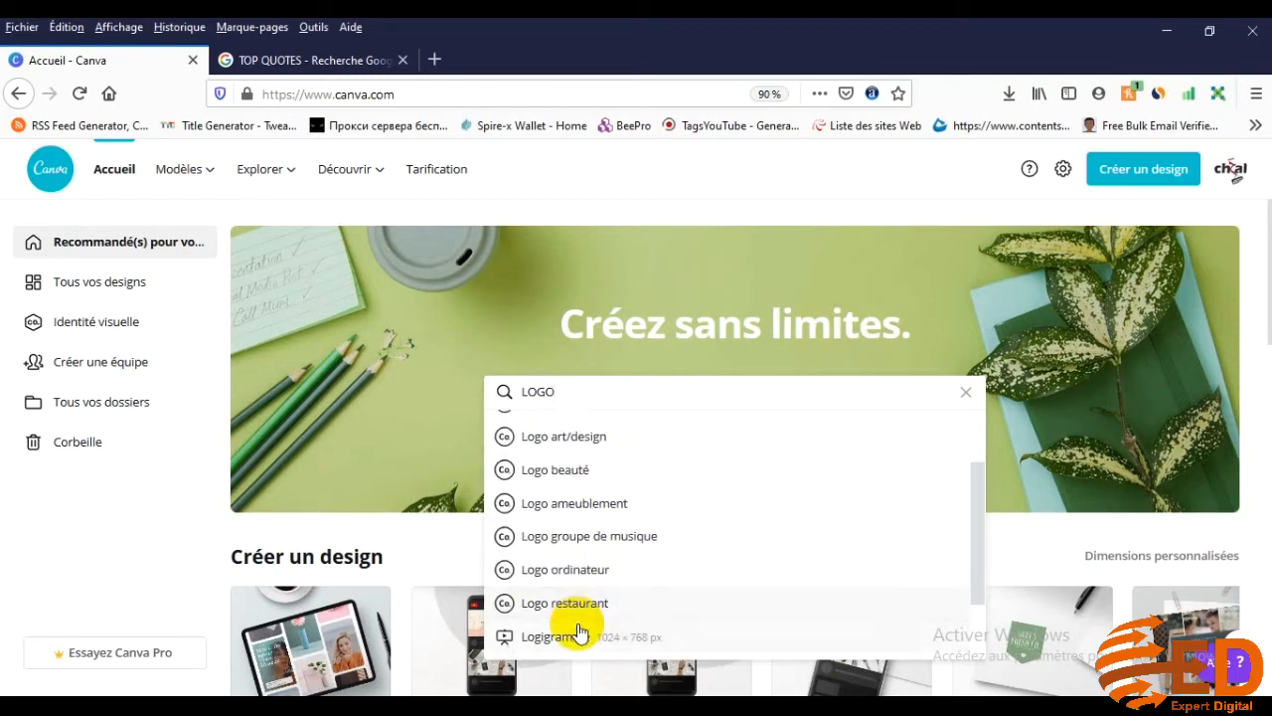
scroll(578, 632, down, 2)
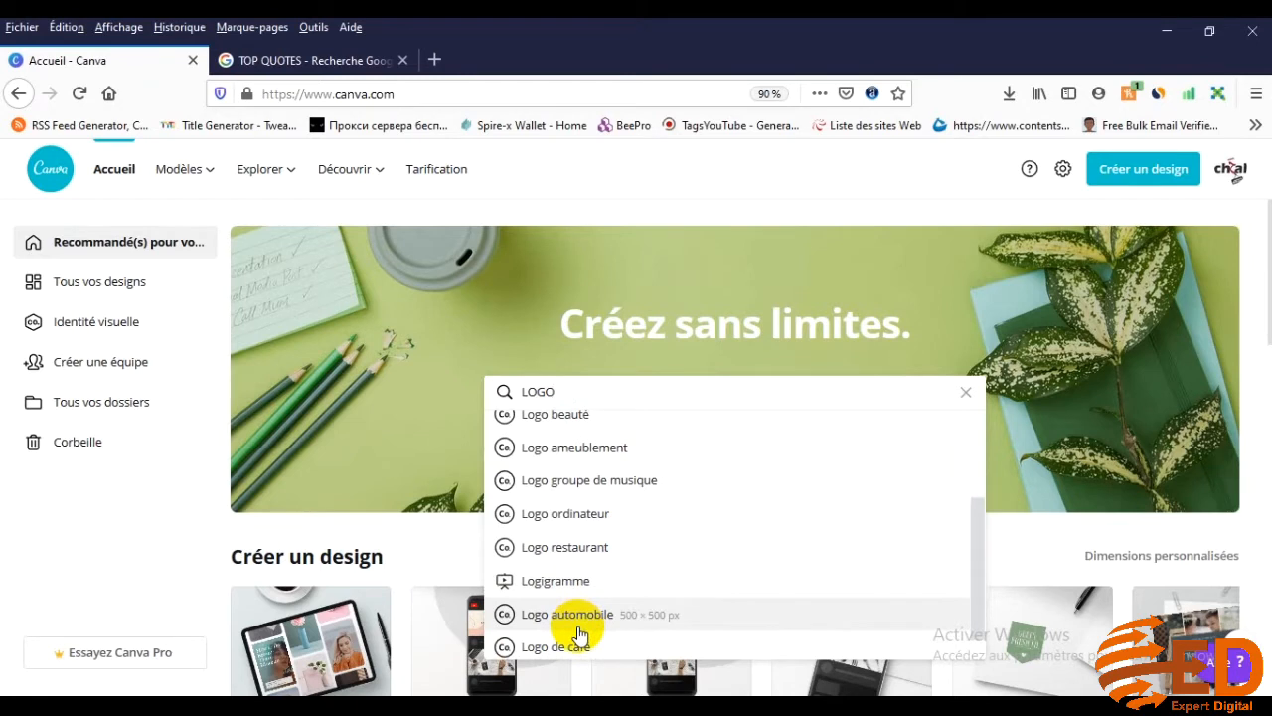
scroll(611, 631, up, 5)
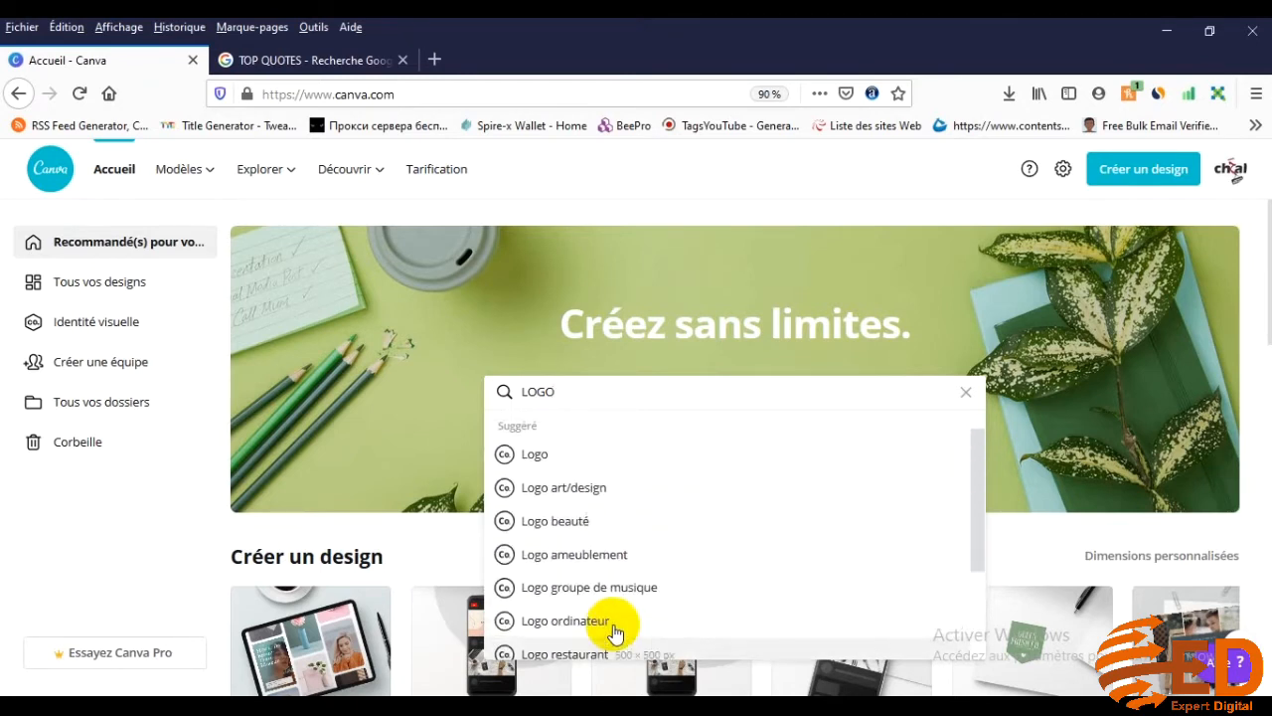
click(545, 505)
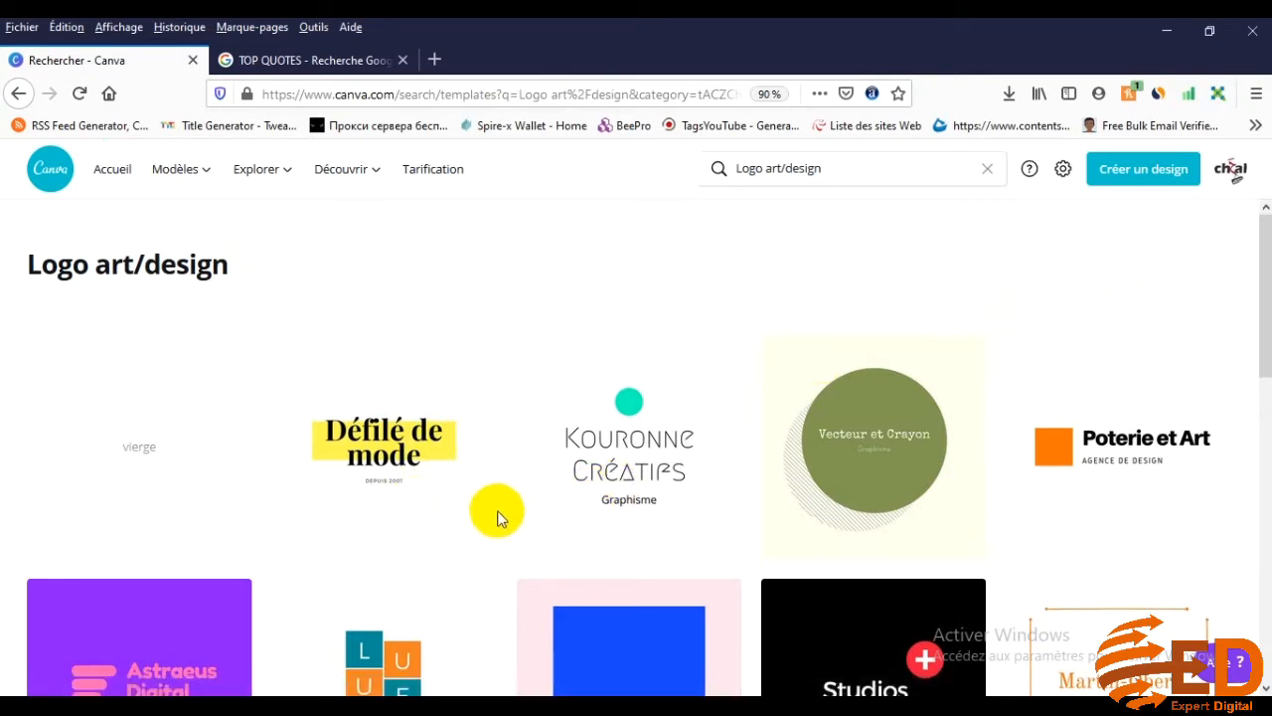
Browse the Logo art/design templates and open the Polax Multimédia logo with green shapes for editing.
scroll(499, 518, down, 1)
scroll(499, 518, down, 4)
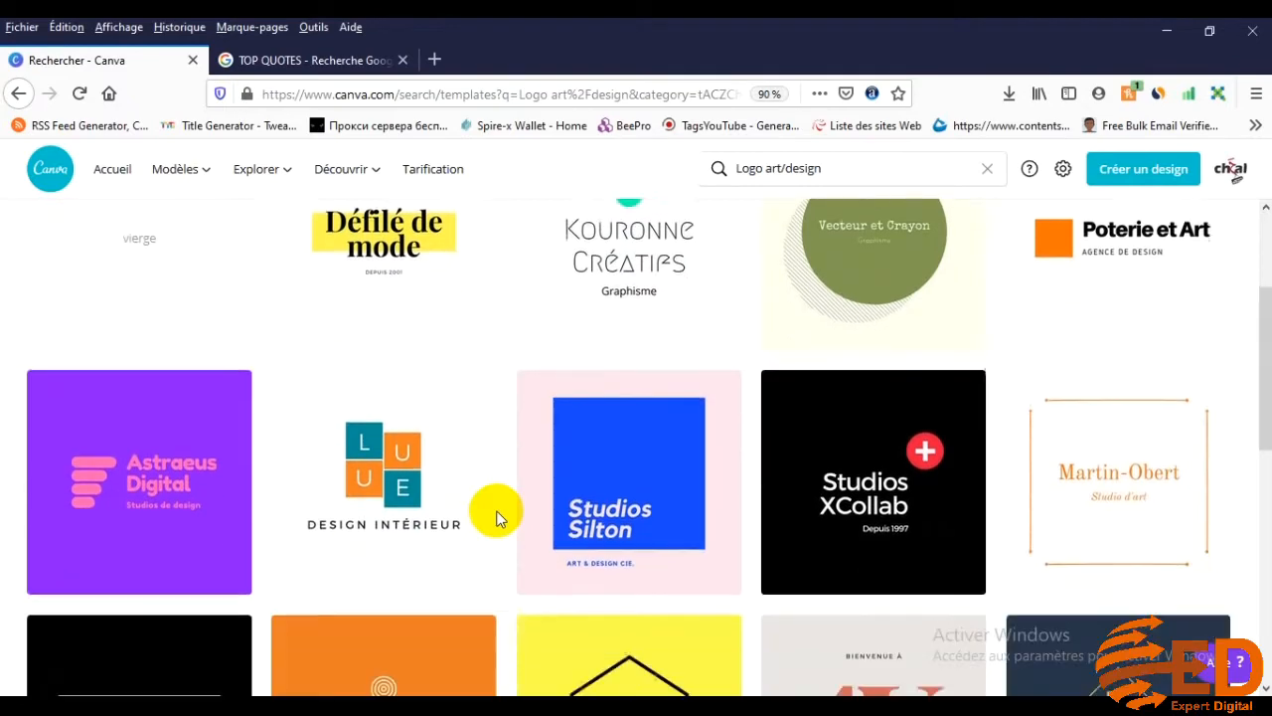
scroll(499, 518, down, 8)
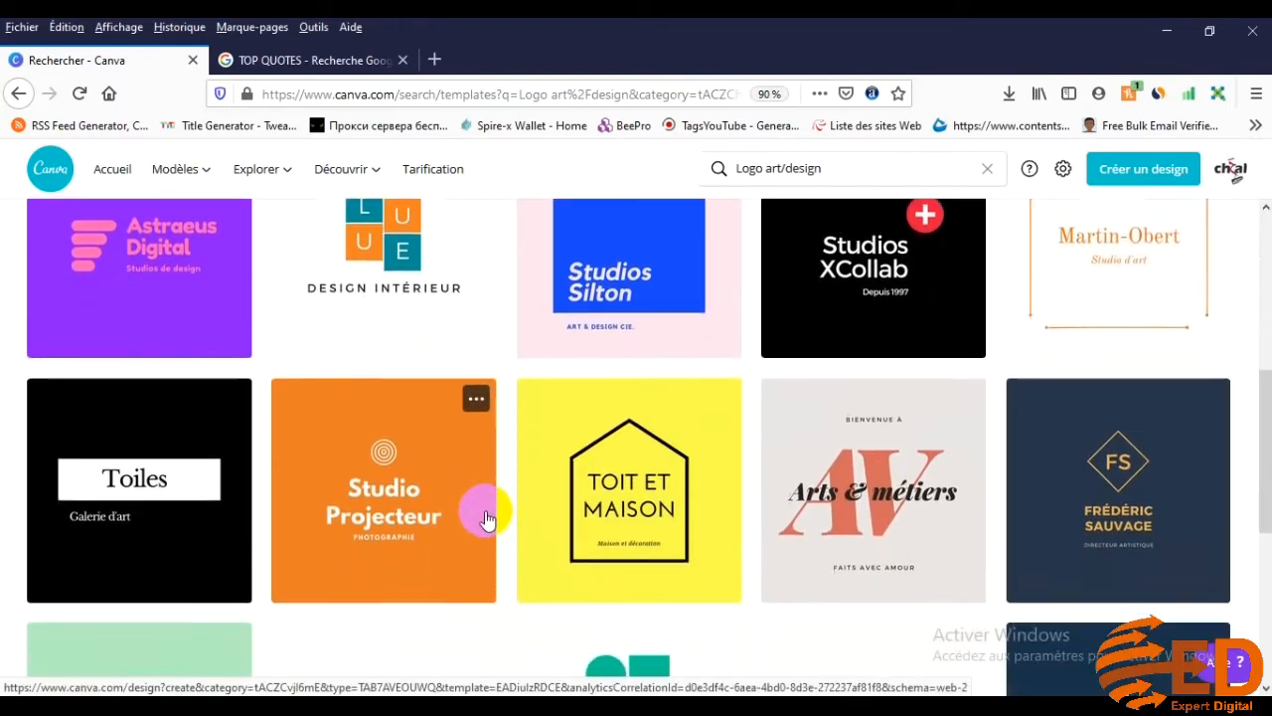
scroll(477, 511, down, 2)
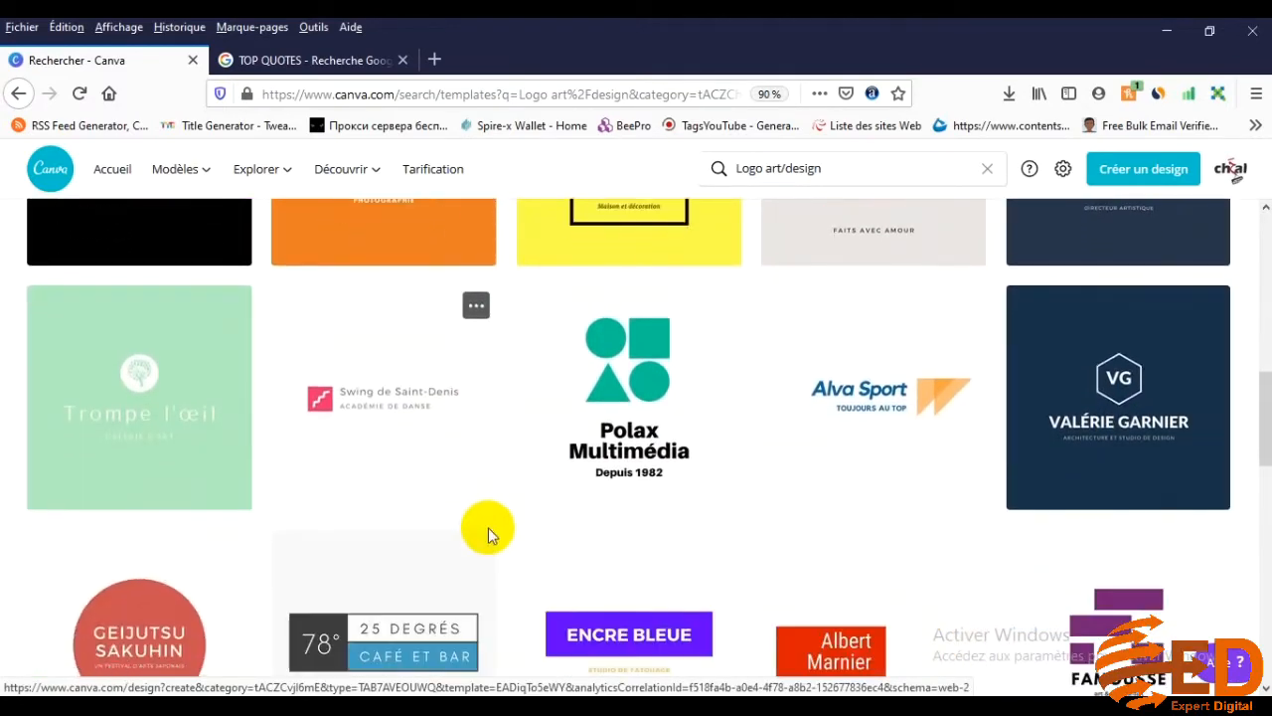
scroll(562, 462, down, 8)
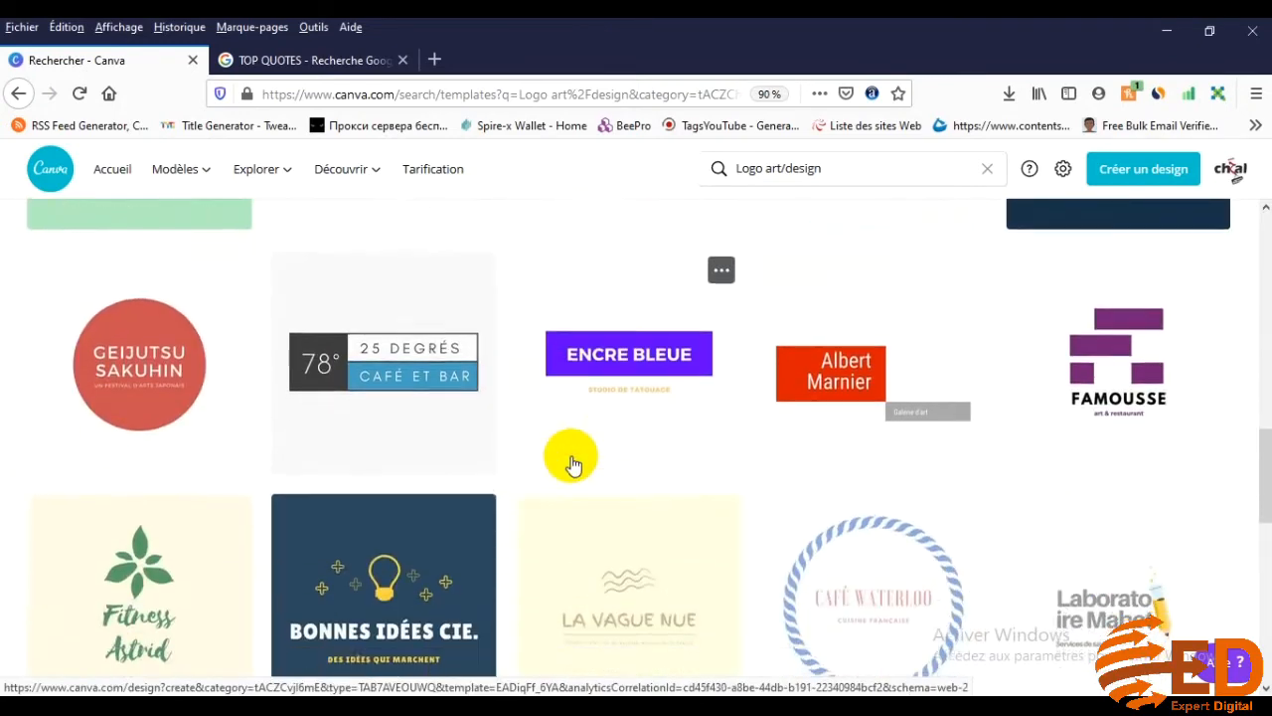
scroll(573, 463, down, 11)
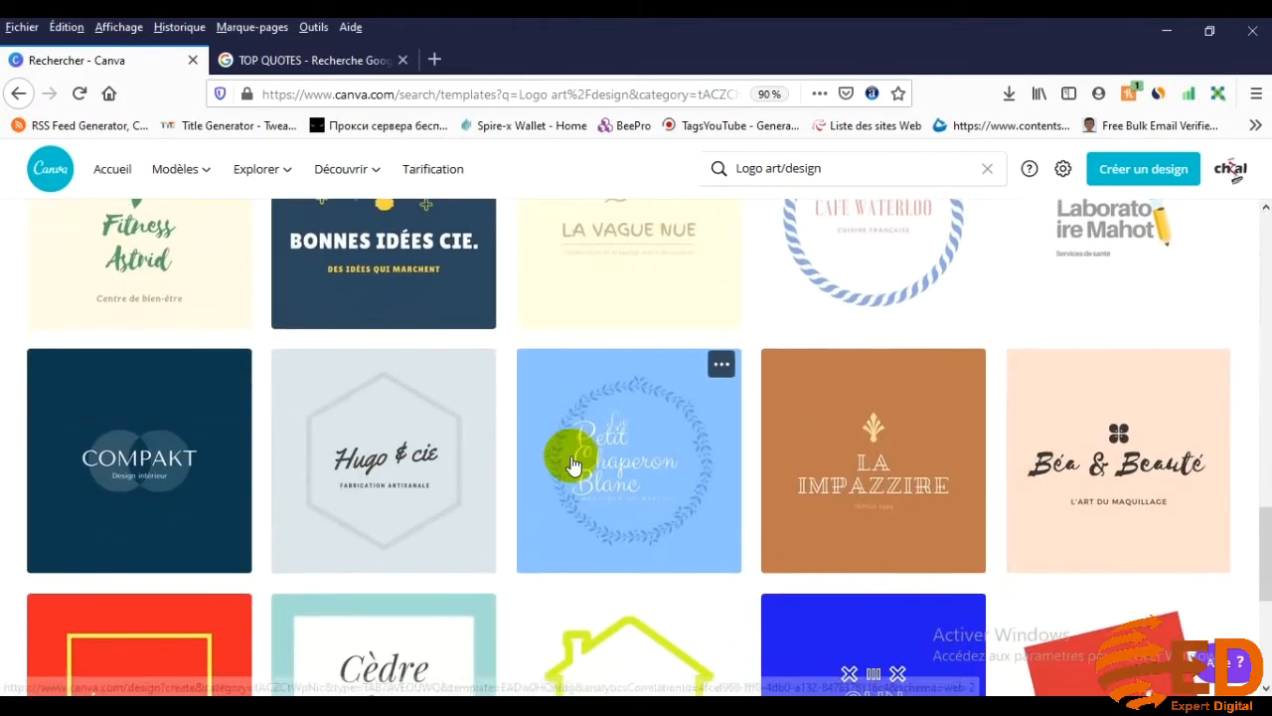
scroll(573, 463, down, 3)
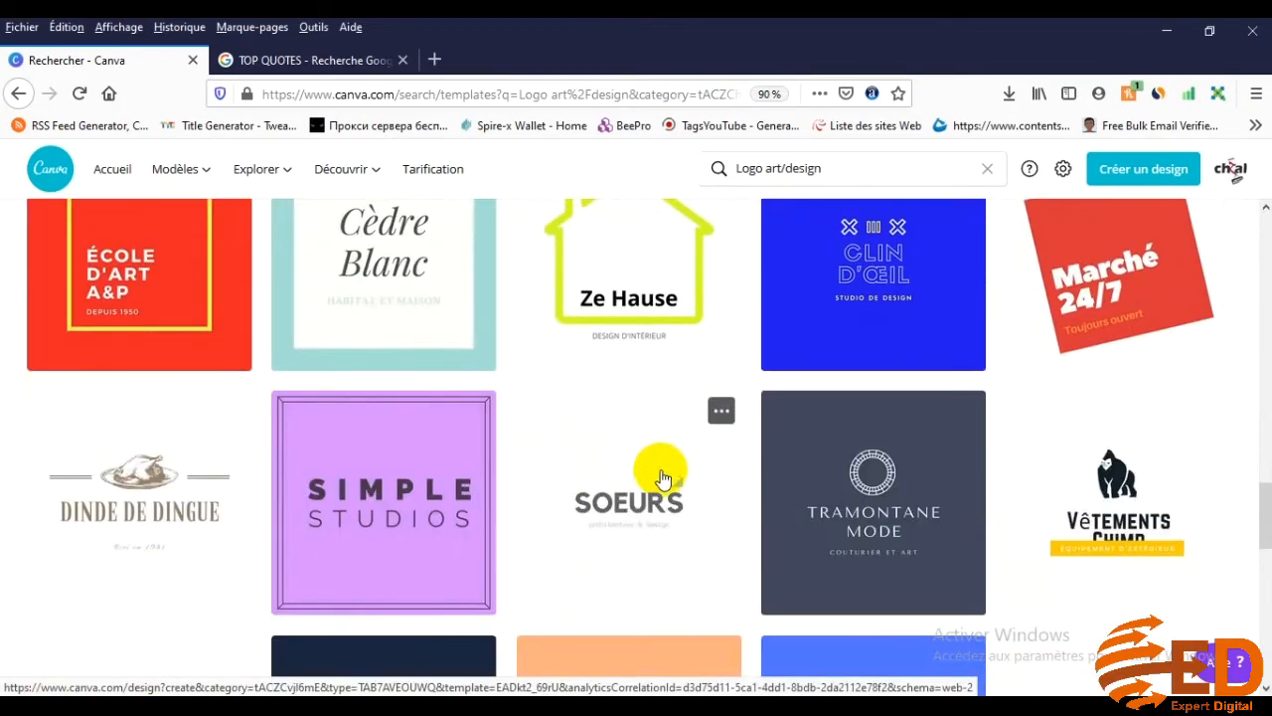
scroll(688, 596, up, 18)
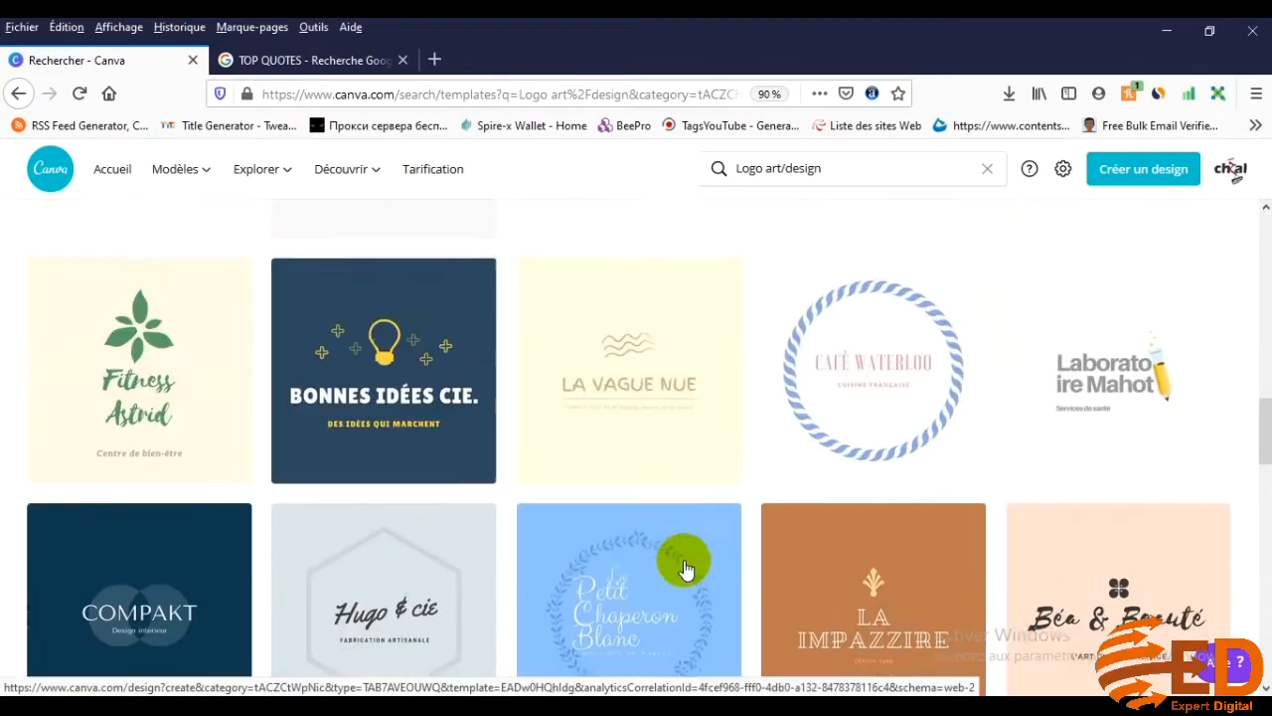
scroll(686, 569, up, 3)
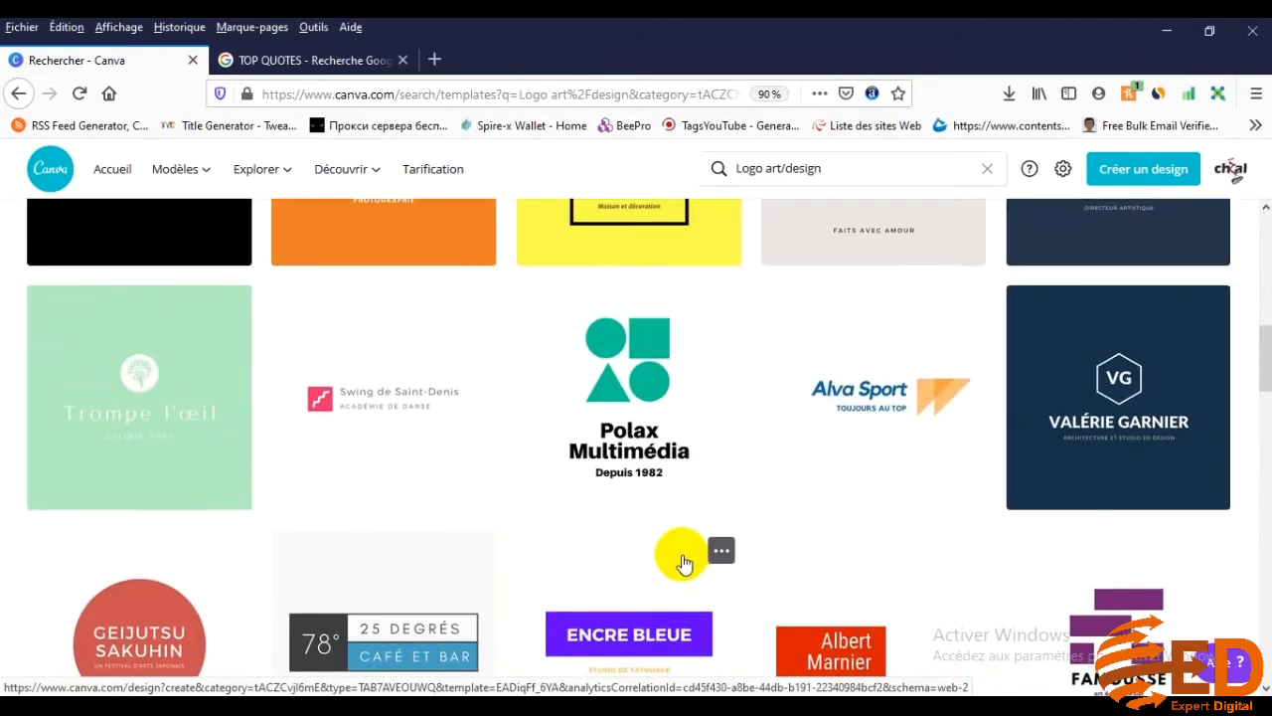
click(622, 395)
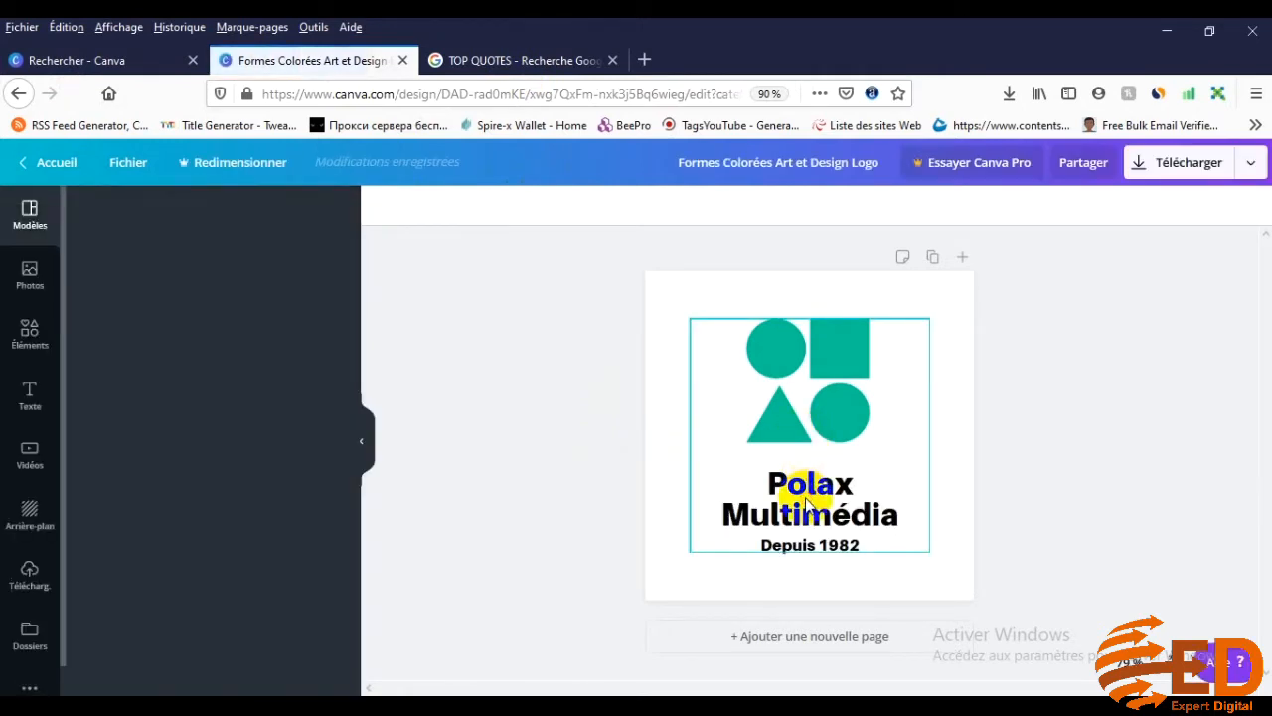
Ungroup the logo template so its green shapes and text lines become separate elements.
click(852, 388)
click(978, 485)
click(838, 494)
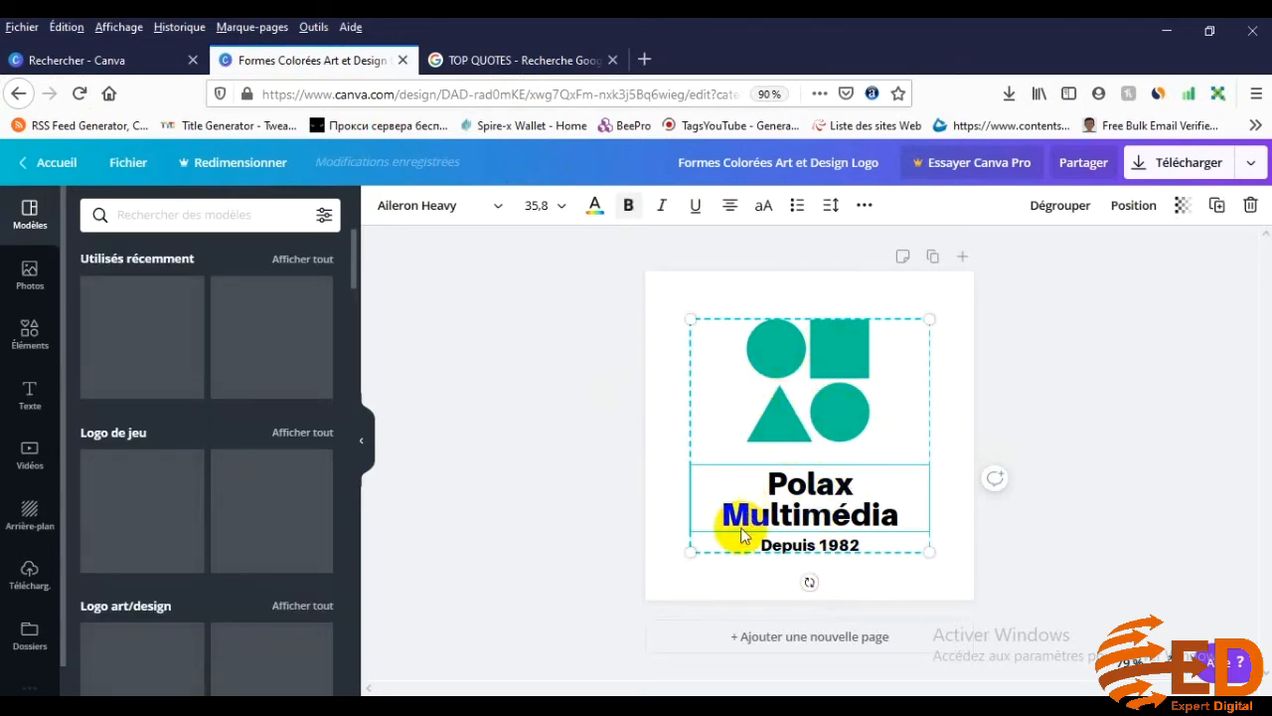
click(818, 427)
right_click(818, 427)
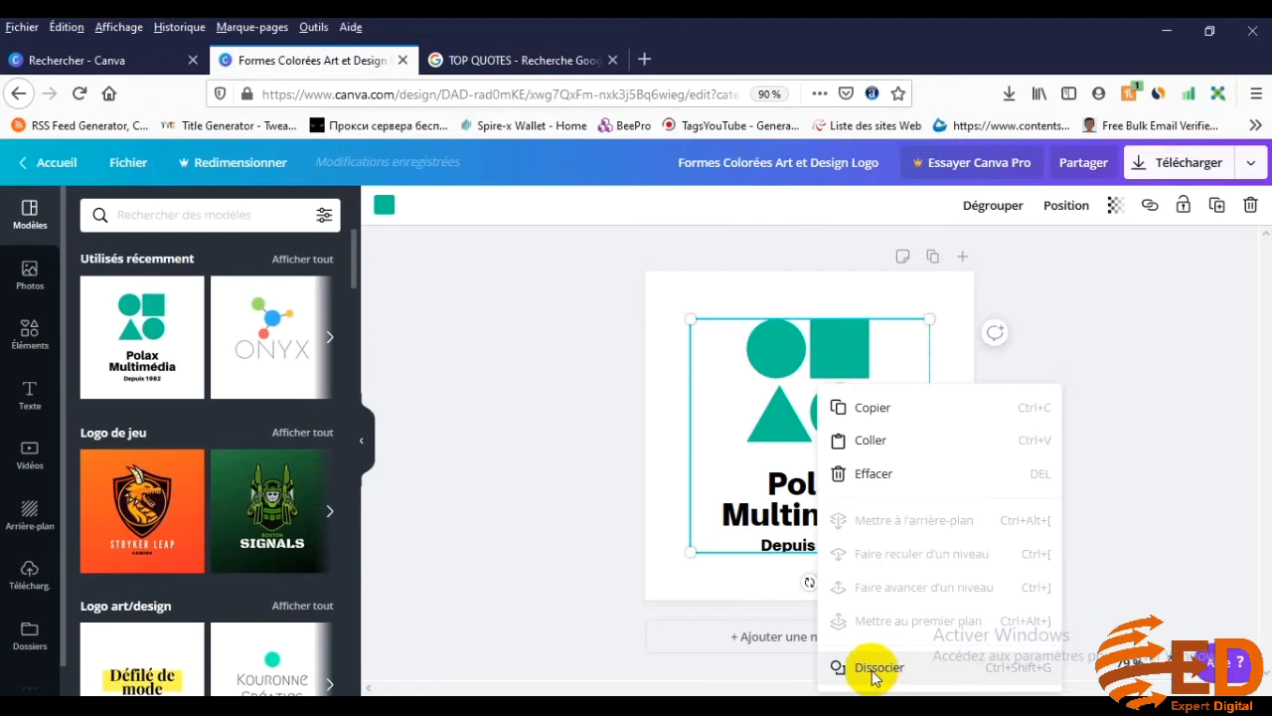
click(872, 669)
click(1013, 503)
Replace the logo's Polax Multimédia title with TOP QUOTES, one word per line.
click(900, 514)
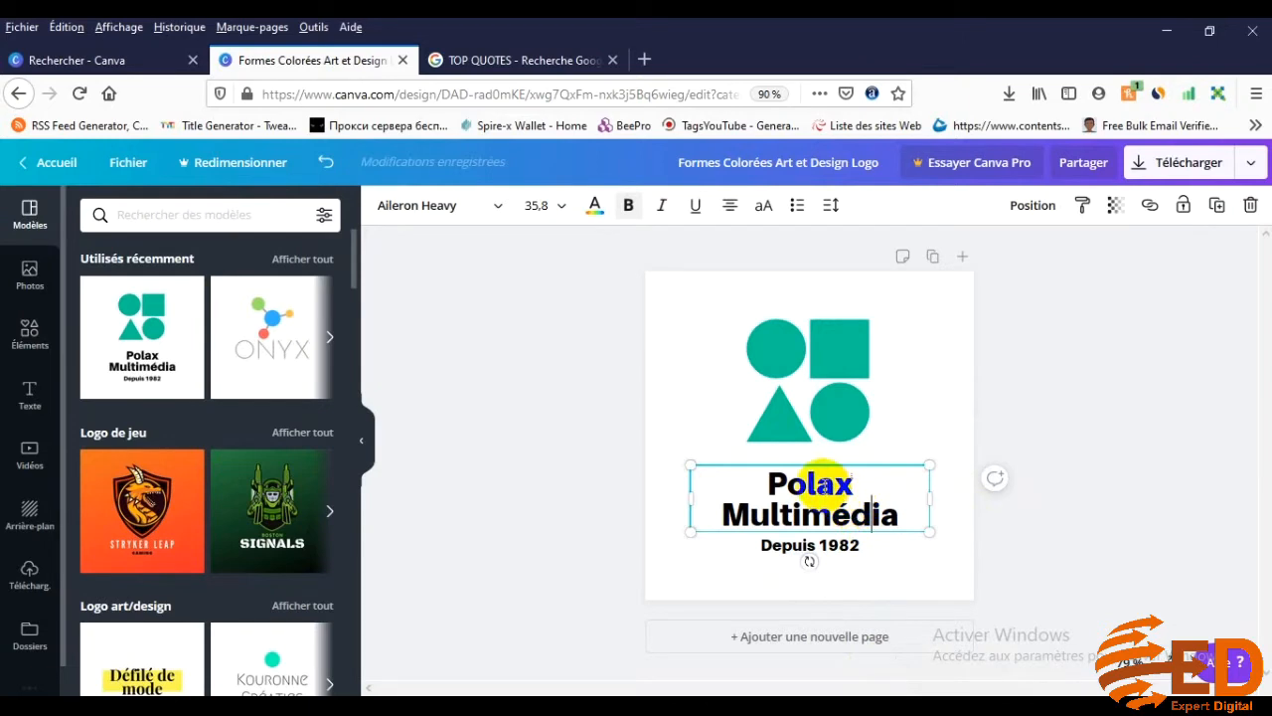
double_click(855, 512)
drag(908, 514, 746, 482)
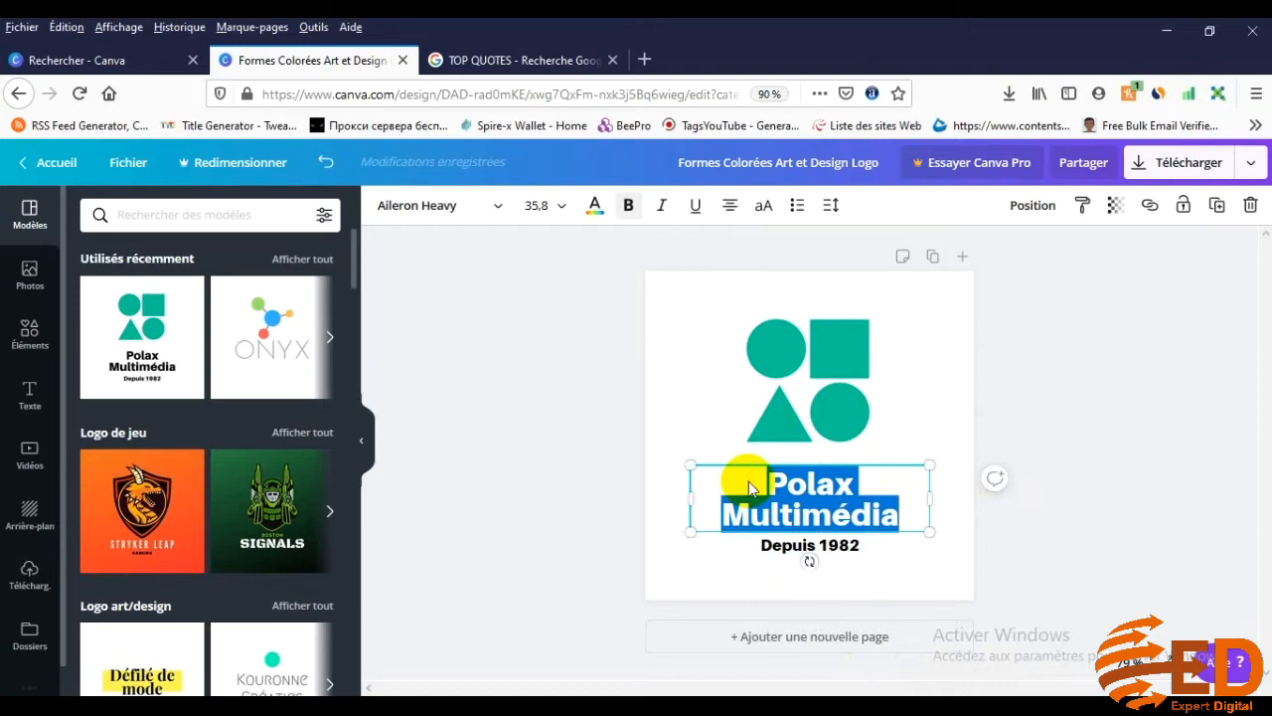
text(TOP)
key(Return)
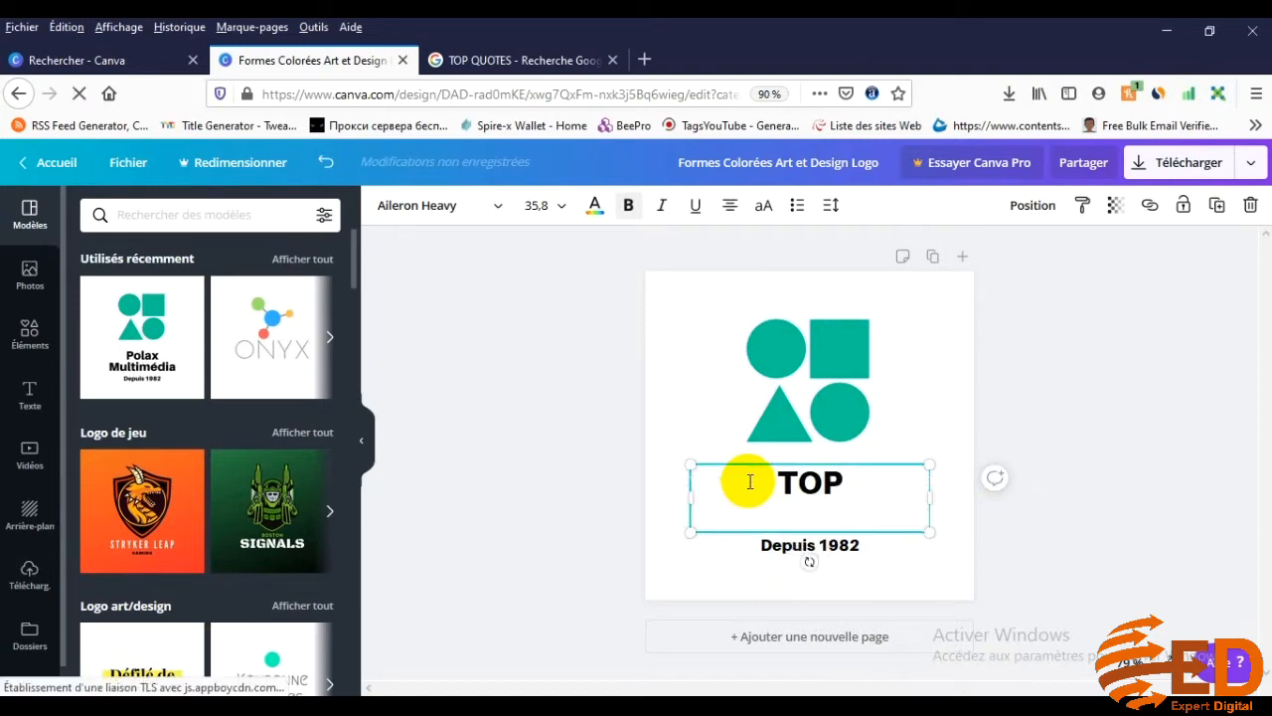
text(QUOTES)
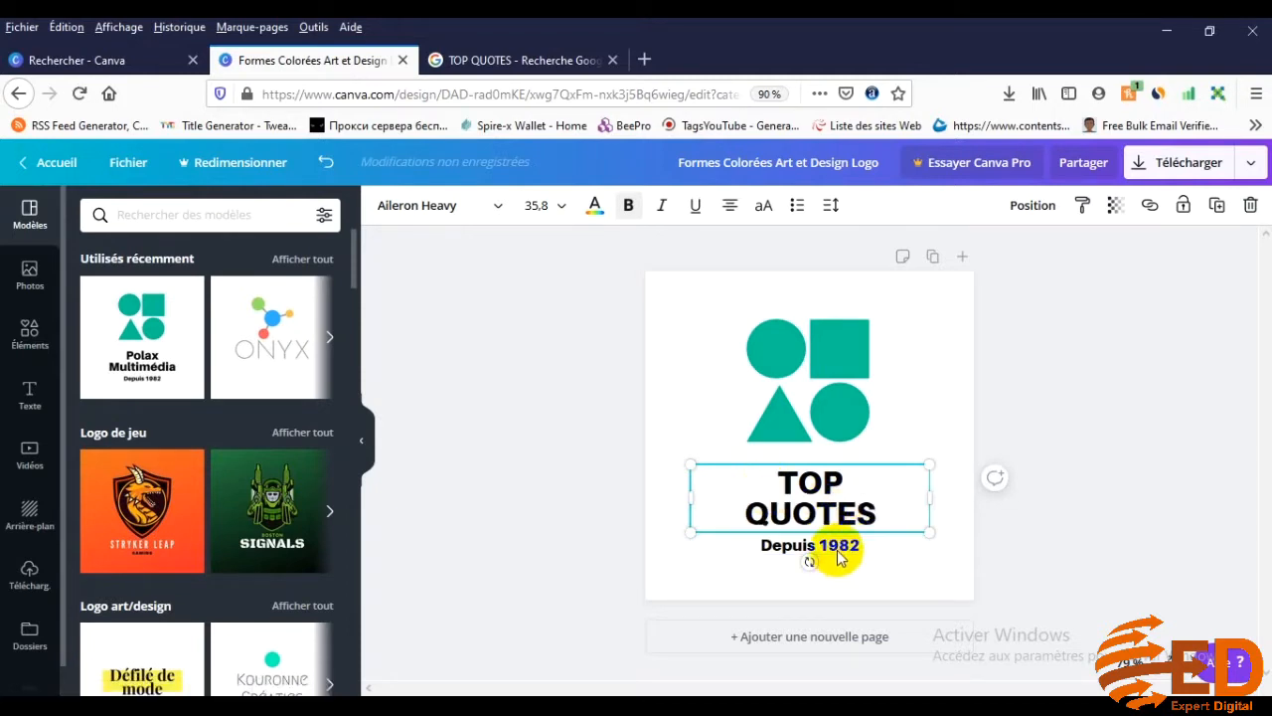
Delete the "Depuis 1982" text beneath the logo's title.
click(1098, 456)
click(835, 548)
double_click(833, 551)
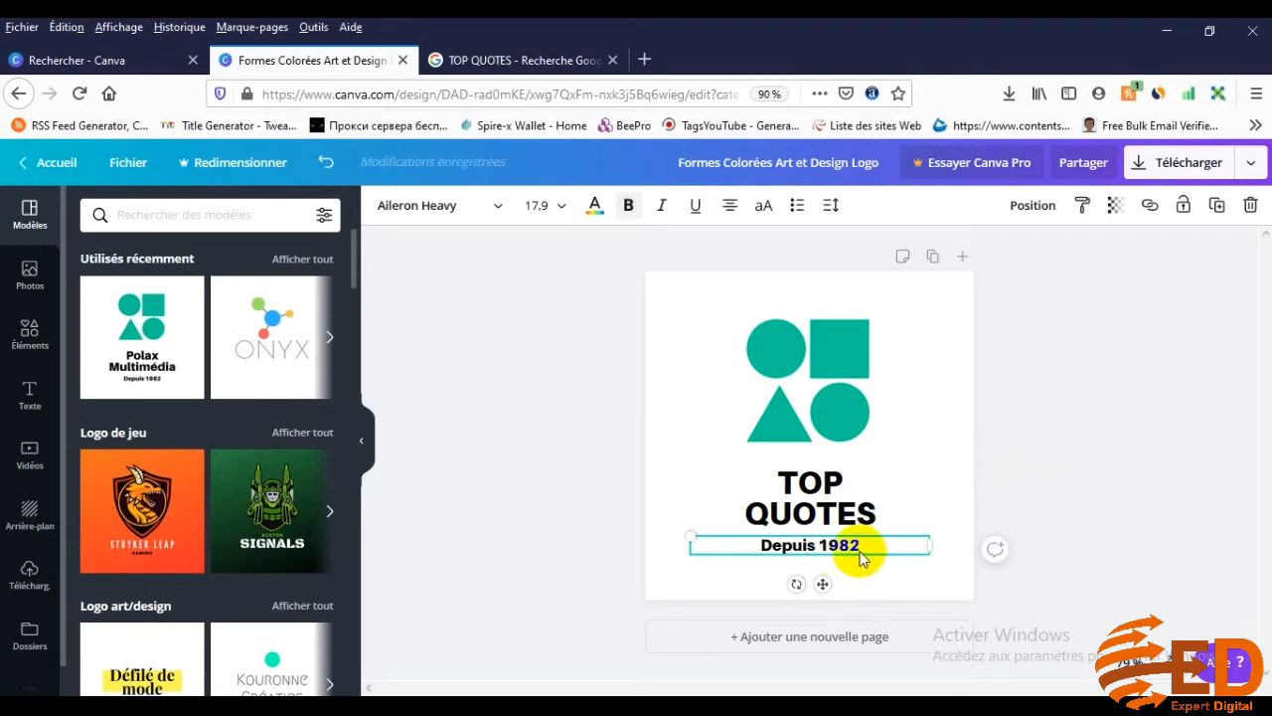
drag(868, 546, 760, 545)
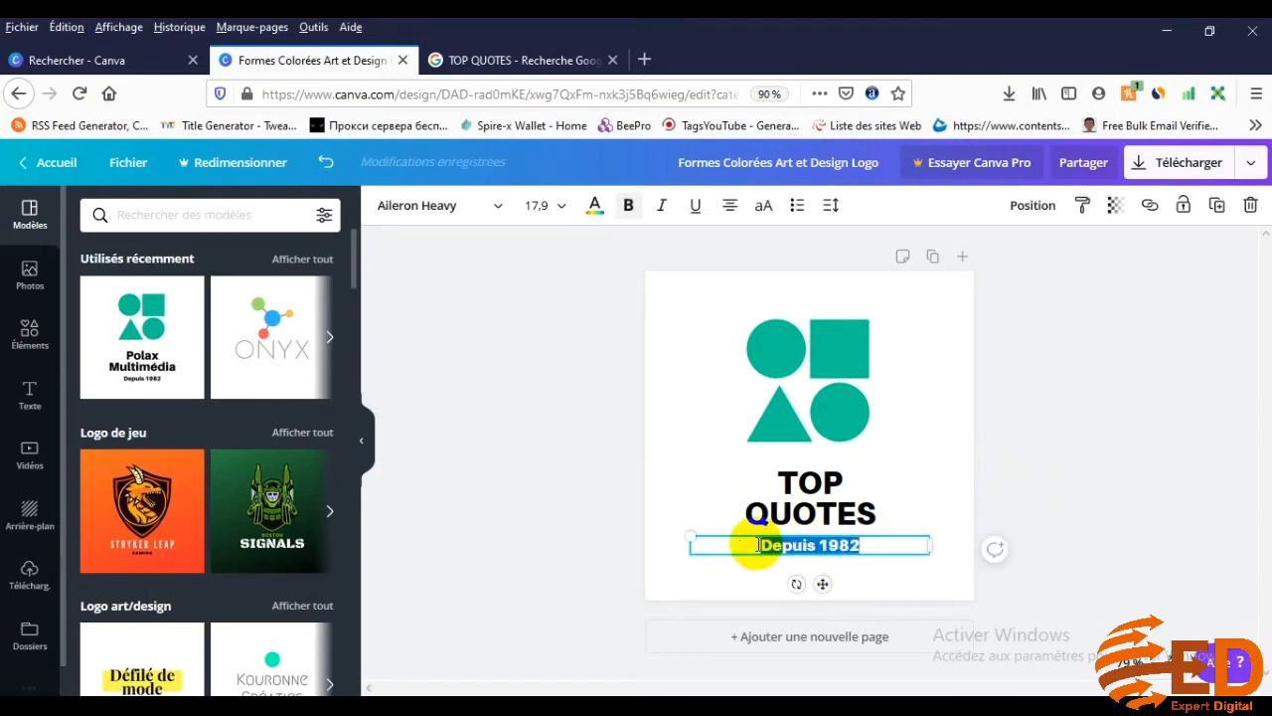
key(BackSpace)
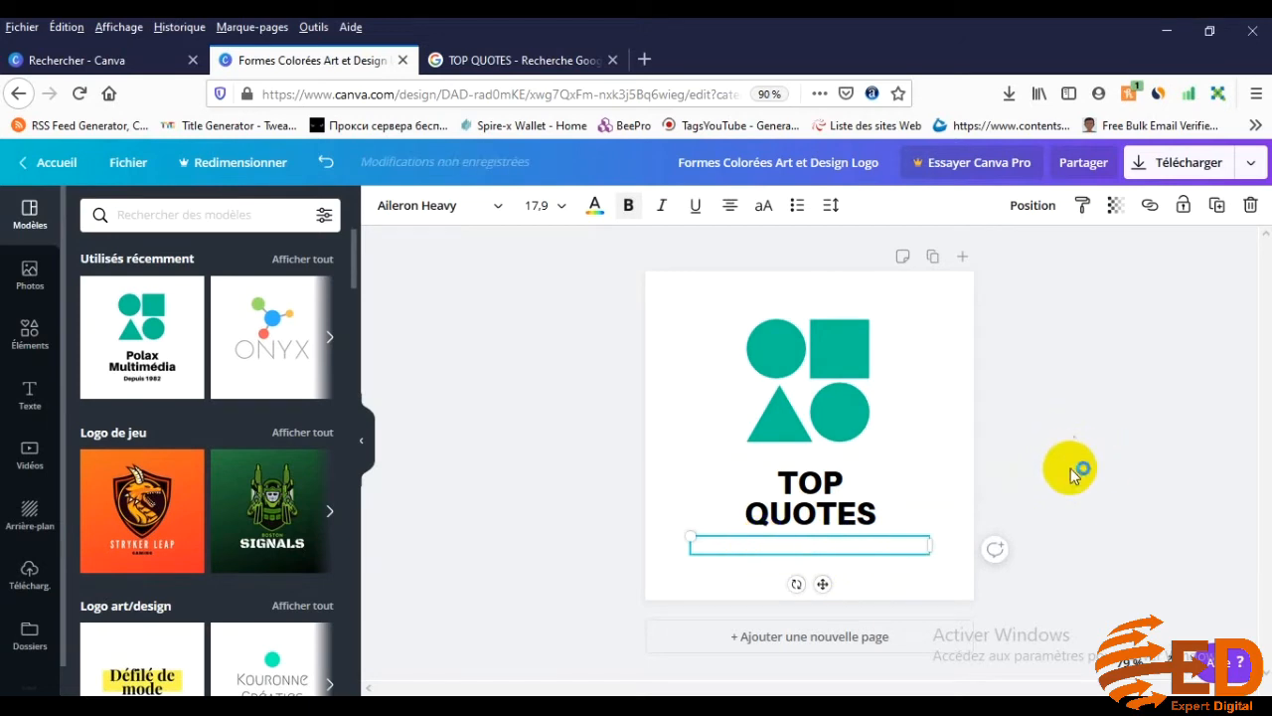
click(481, 432)
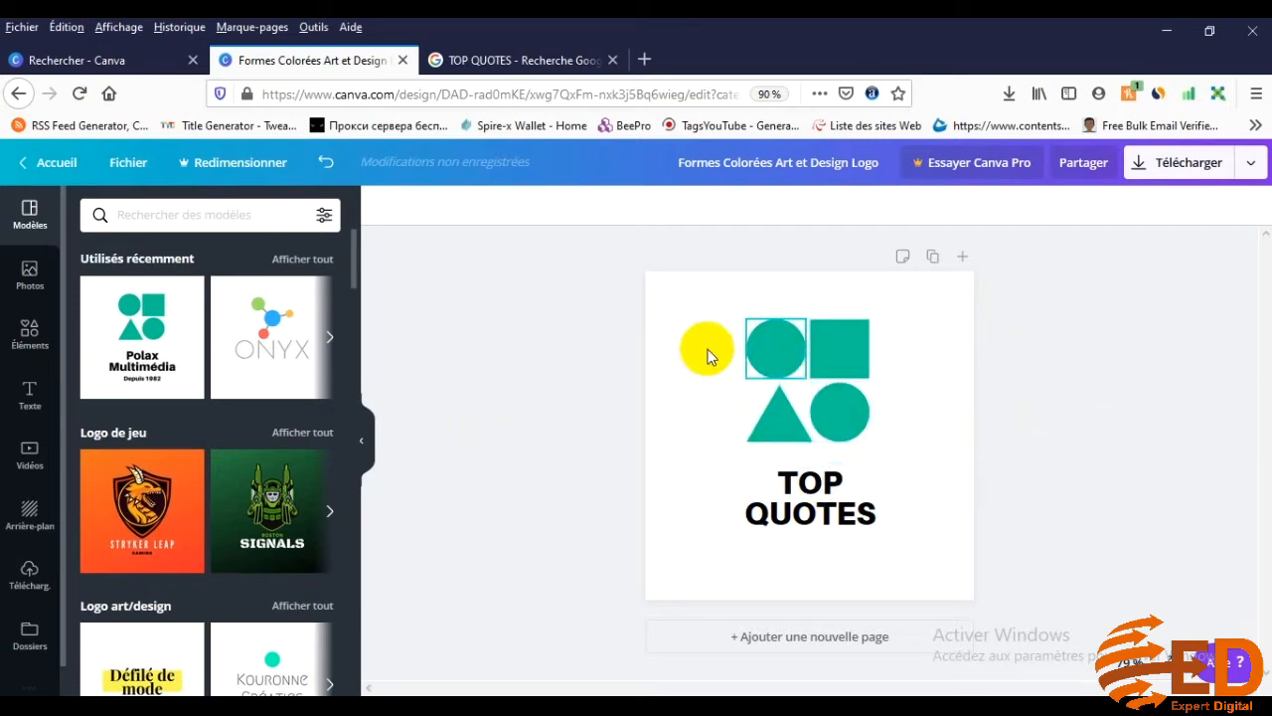
Download the finished logo as a PNG and save it to the Desktop as LOGO TOP QUOTES.
click(1175, 171)
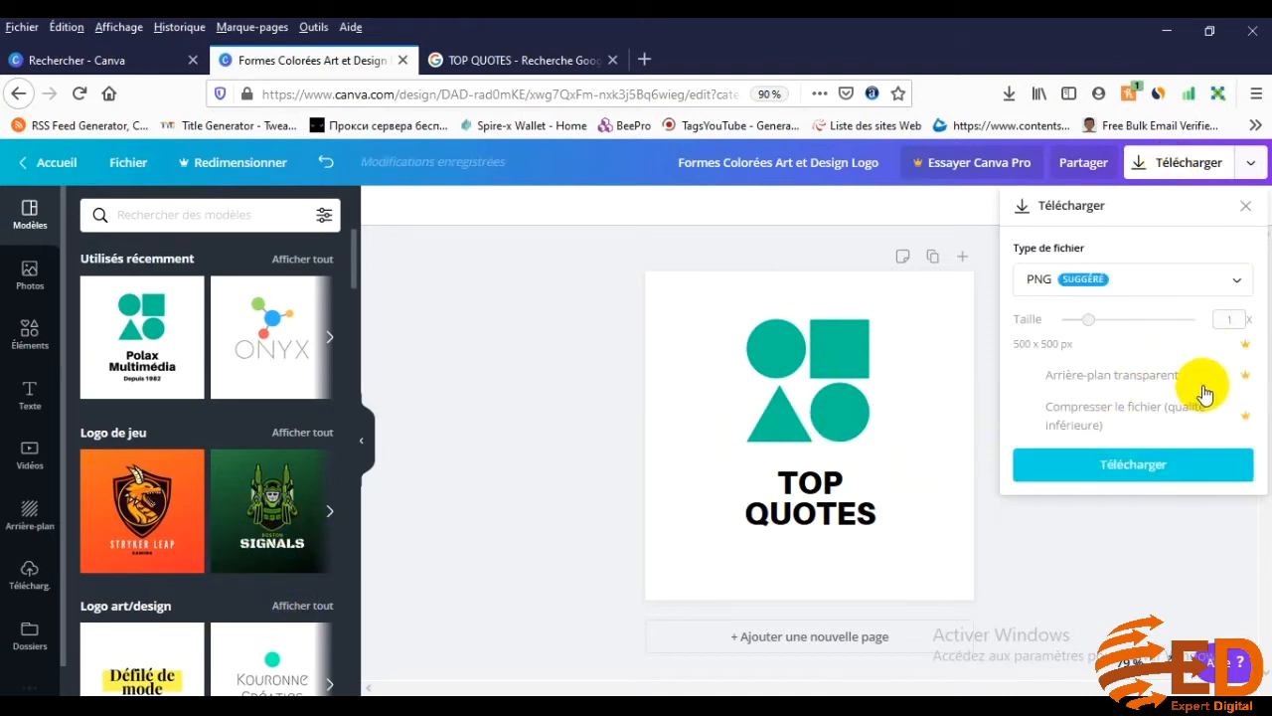
click(1174, 472)
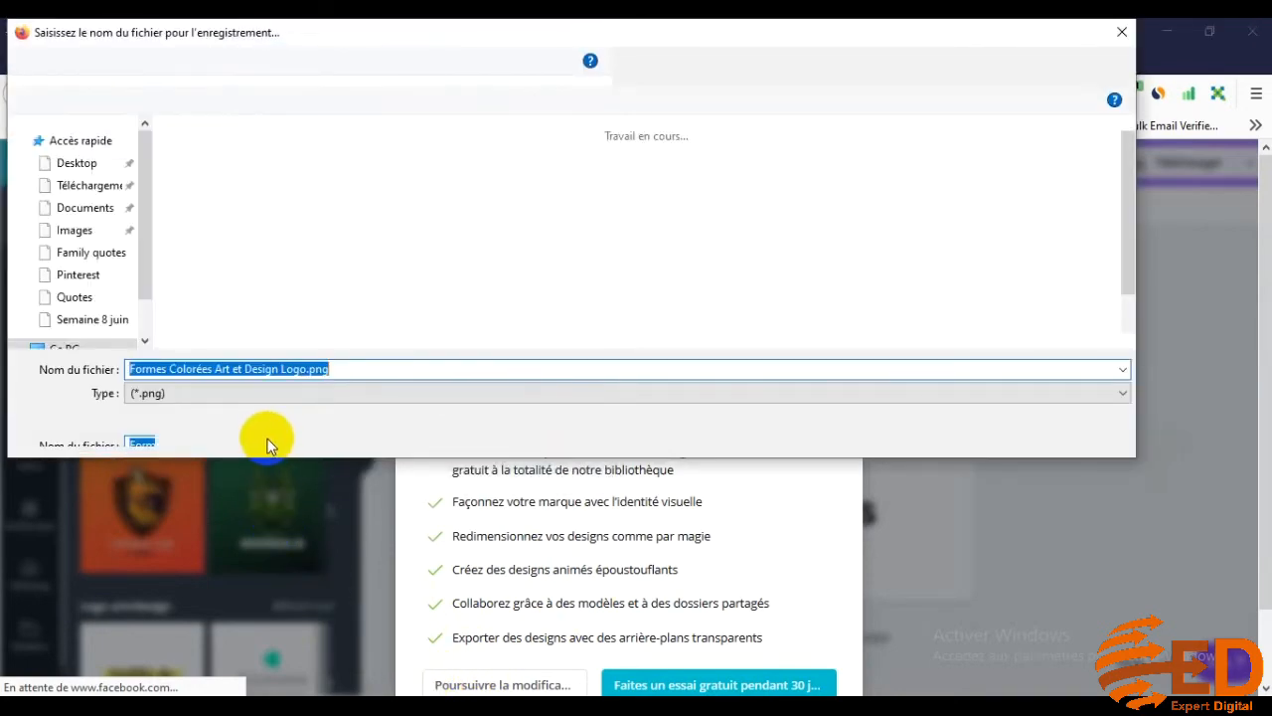
text(LOGO TOP QUOTES)
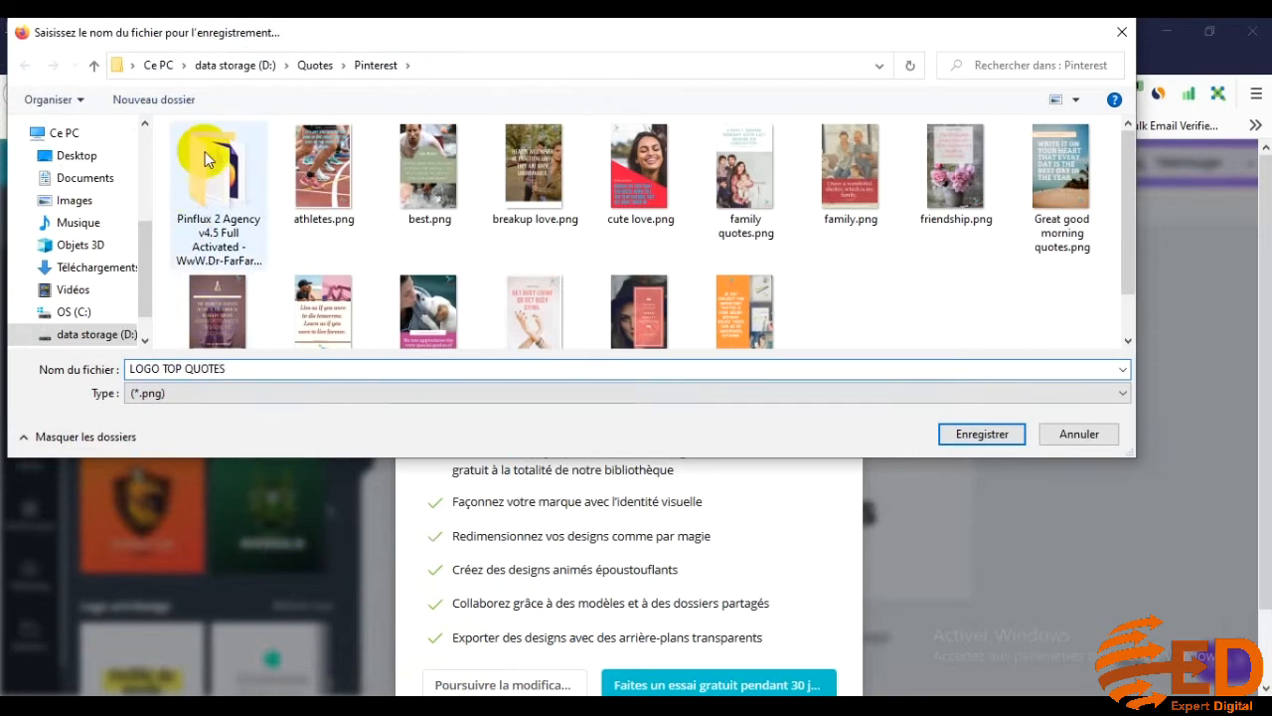
scroll(133, 162, up, 3)
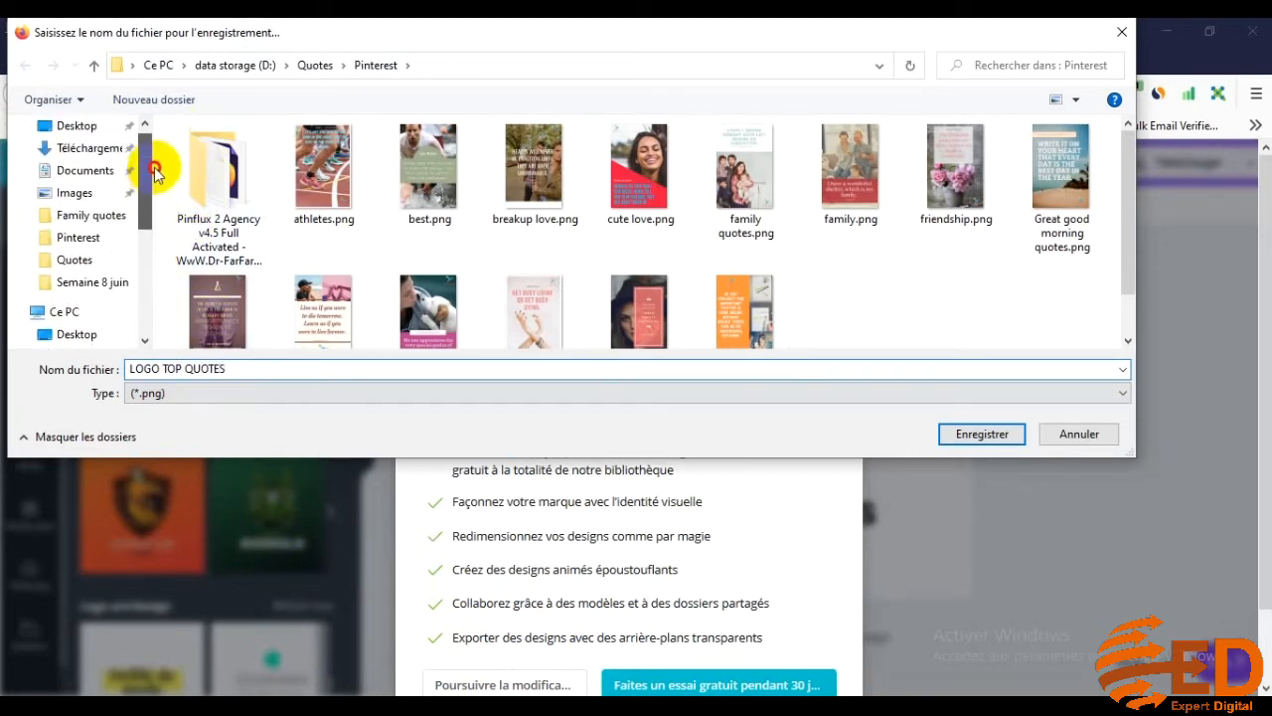
click(76, 164)
click(979, 433)
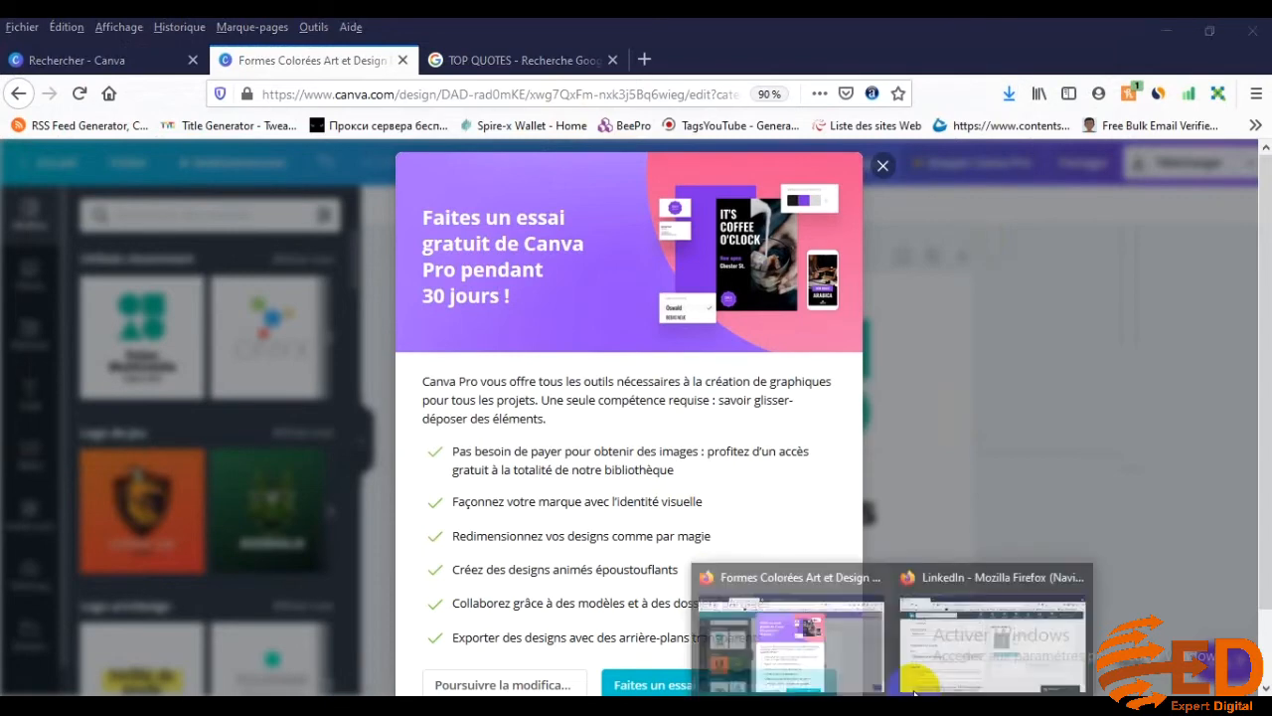
Switch to the LinkedIn page form and upload LOGO TOP QUOTES.png from the Desktop as the page's logo.
click(954, 636)
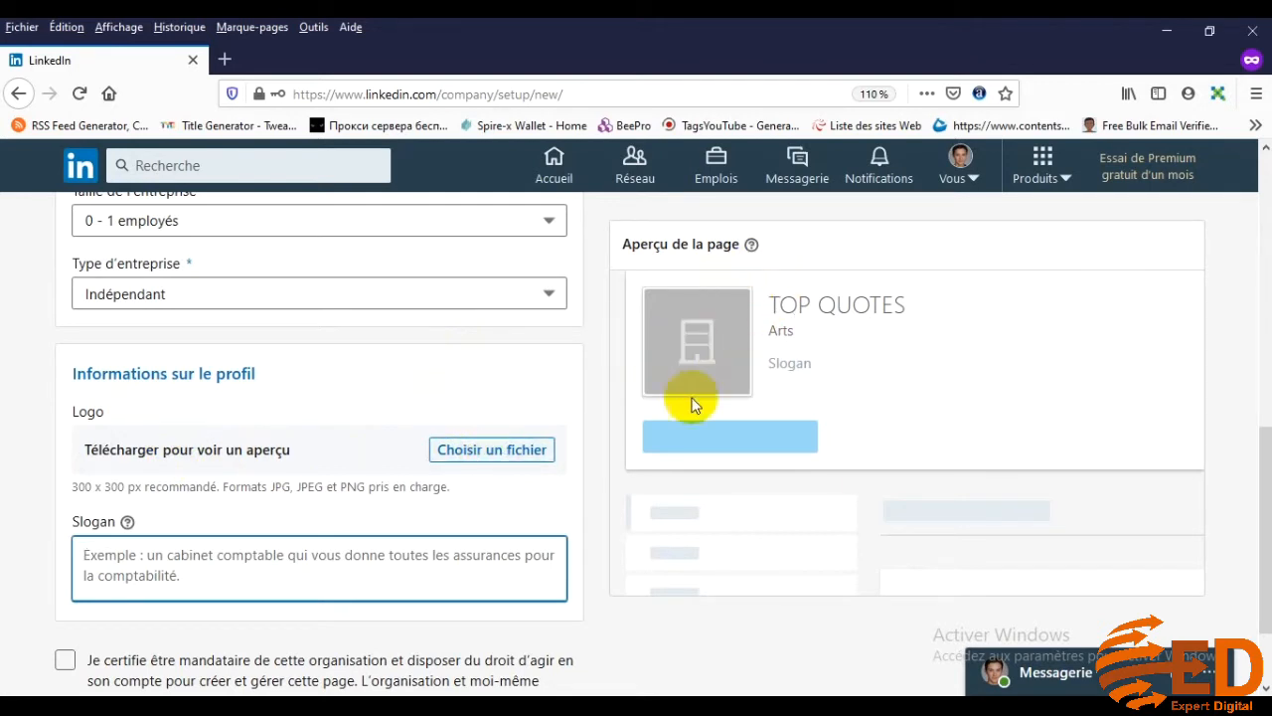
click(482, 455)
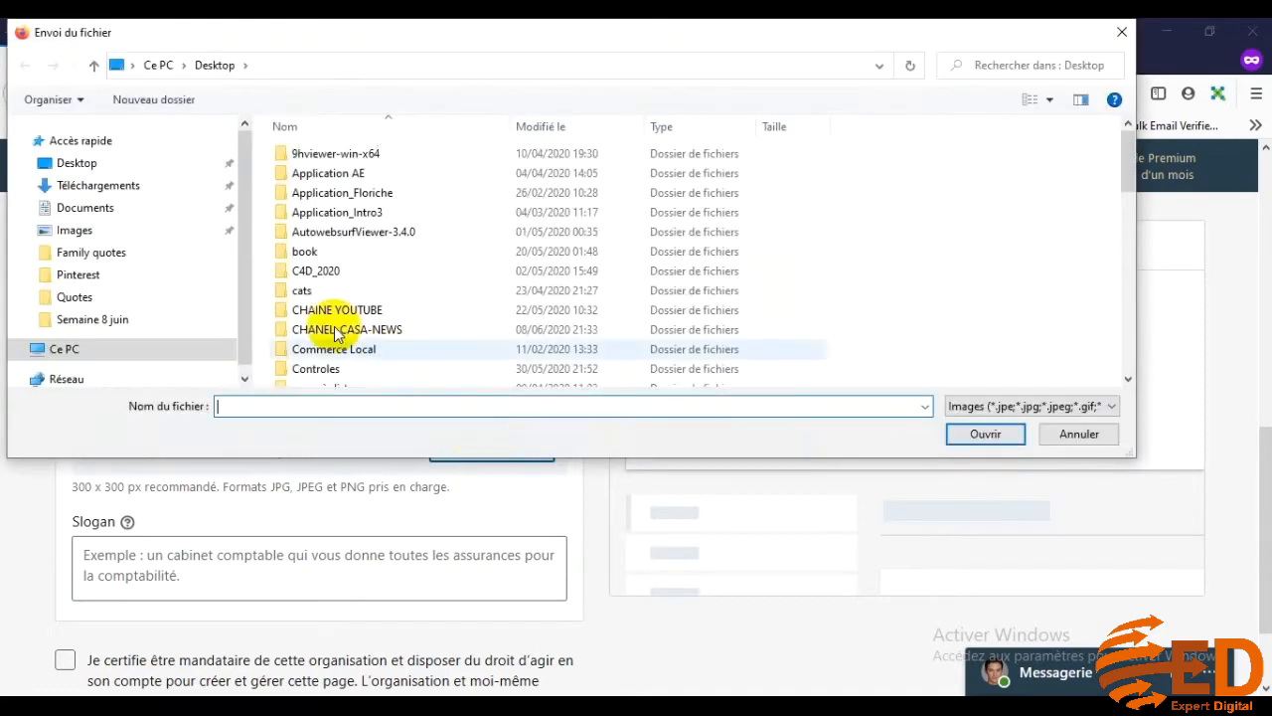
click(83, 179)
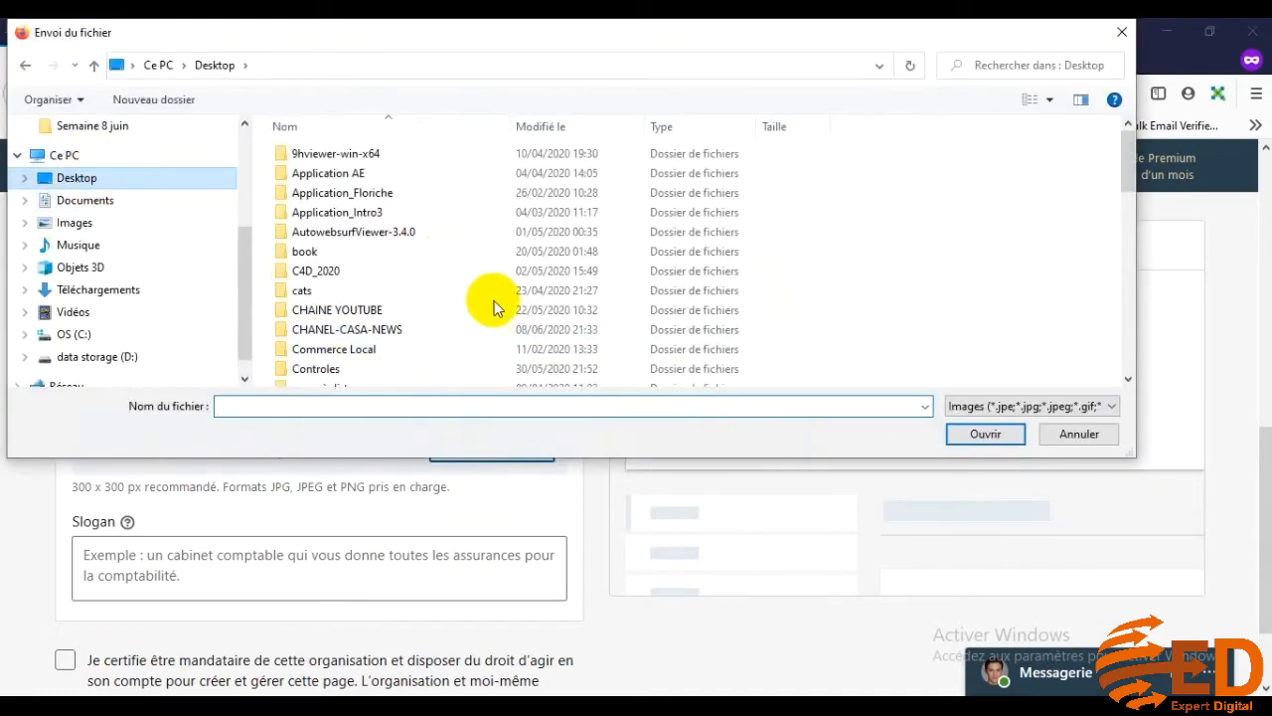
scroll(493, 298, down, 5)
scroll(493, 303, down, 8)
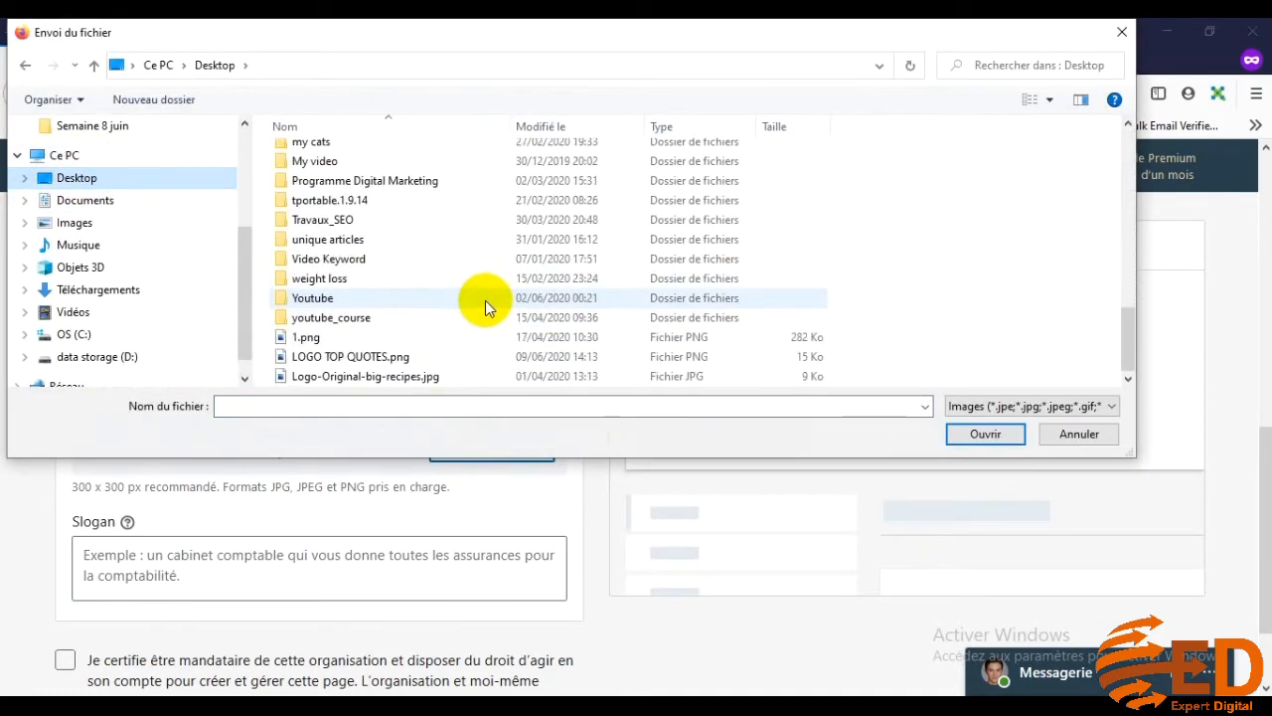
click(343, 356)
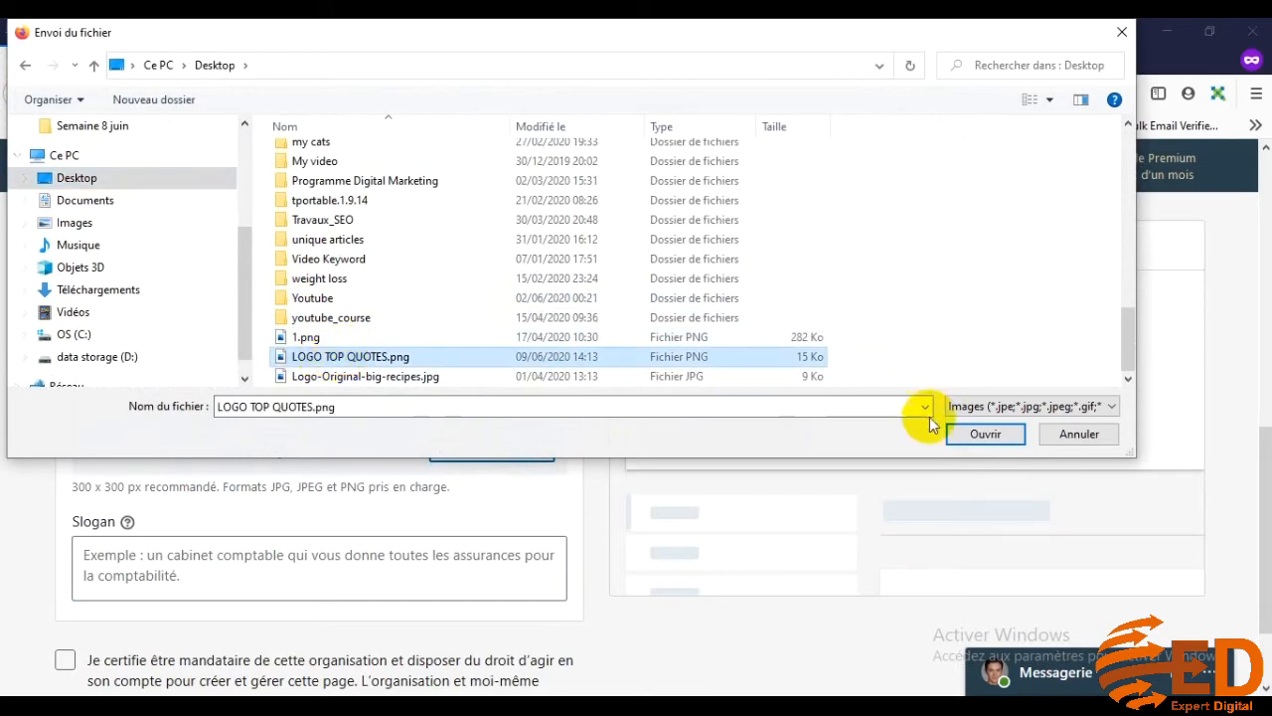
click(979, 436)
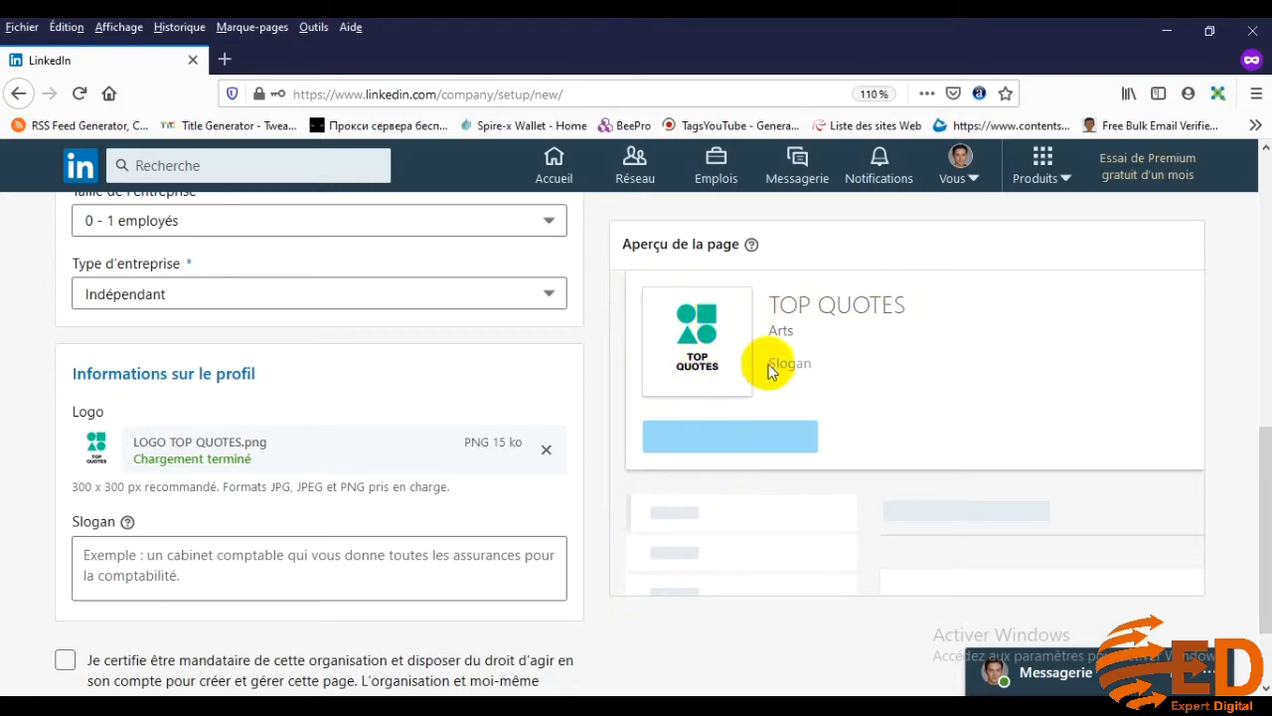
Switch to the Google results for TOP QUOTES to look for slogan text.
click(238, 558)
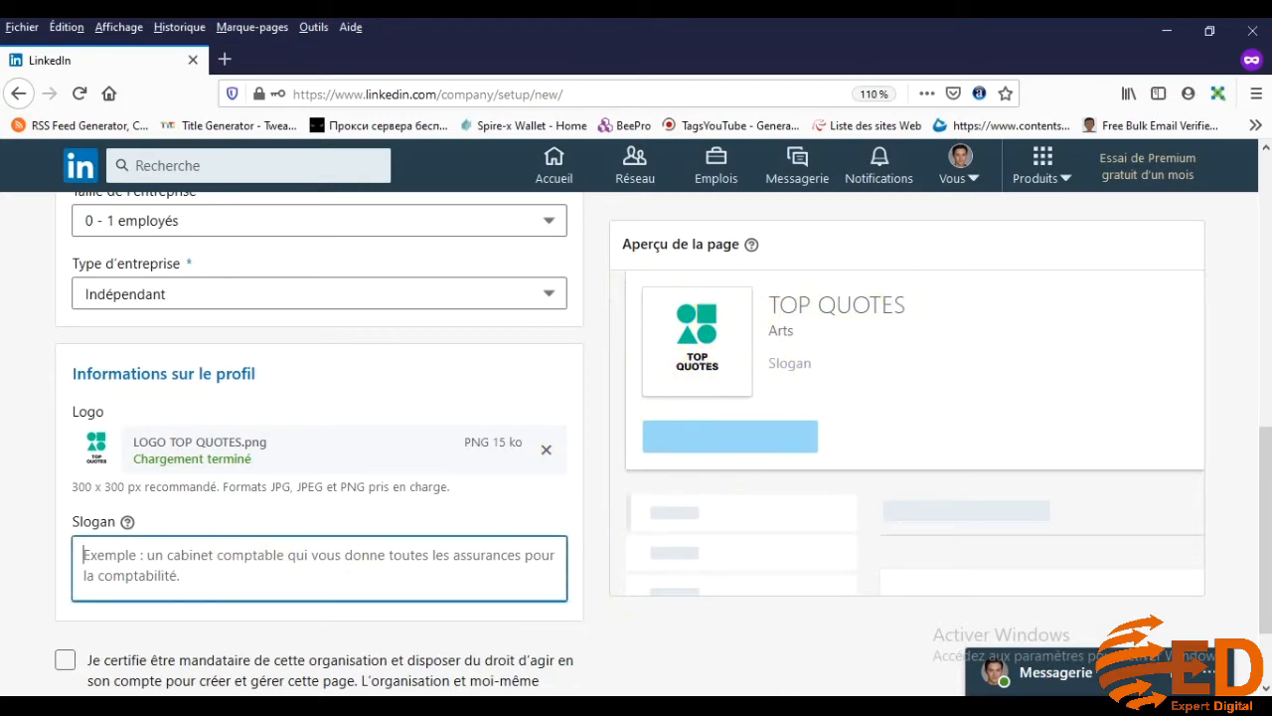
click(807, 621)
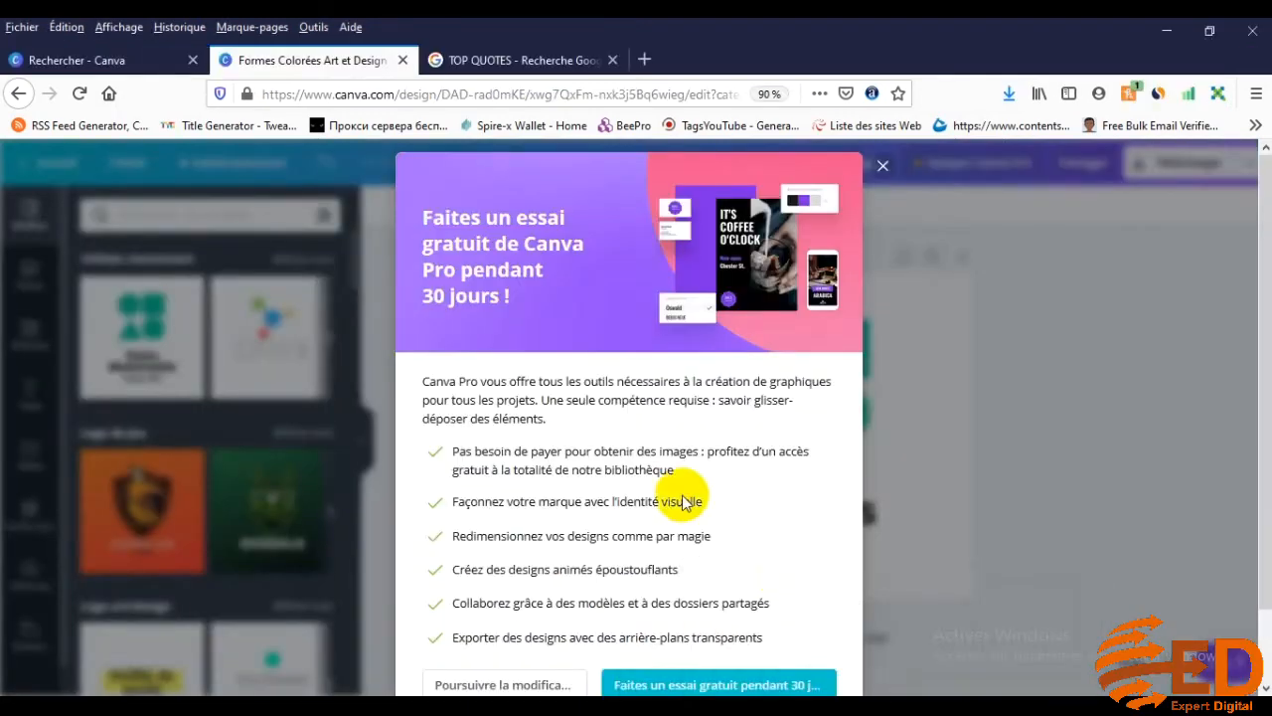
click(438, 59)
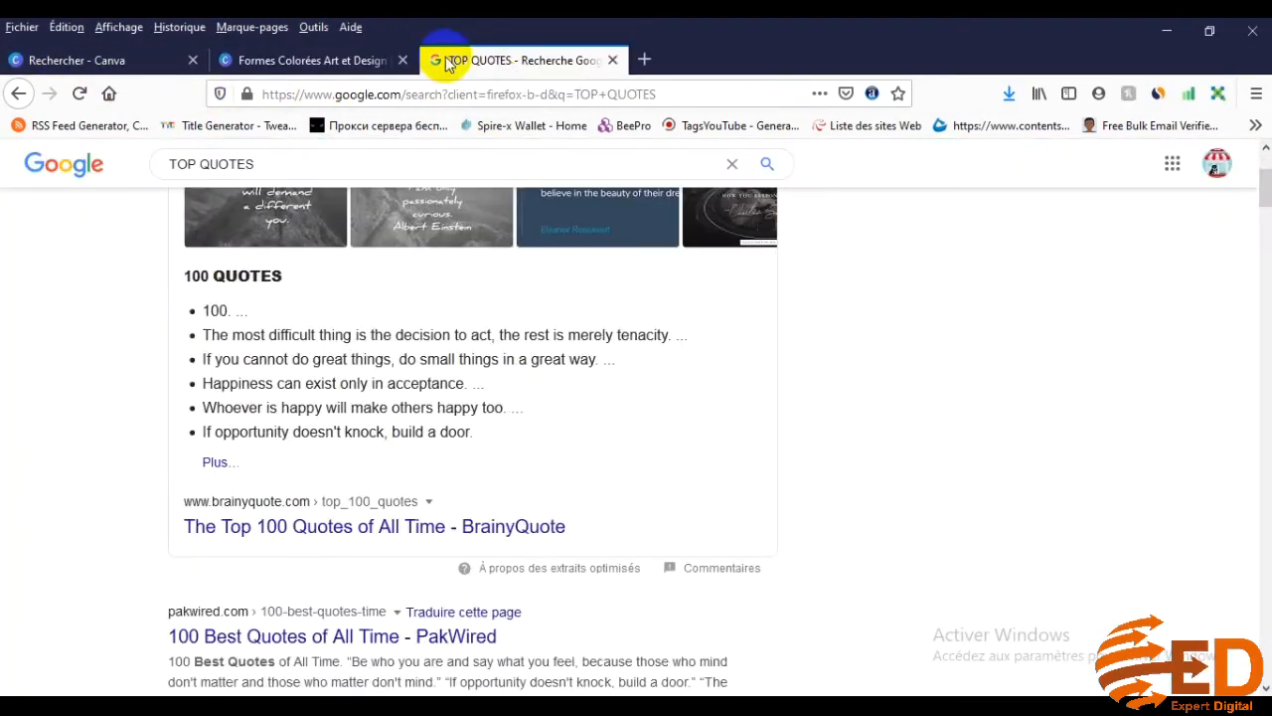
scroll(490, 246, up, 2)
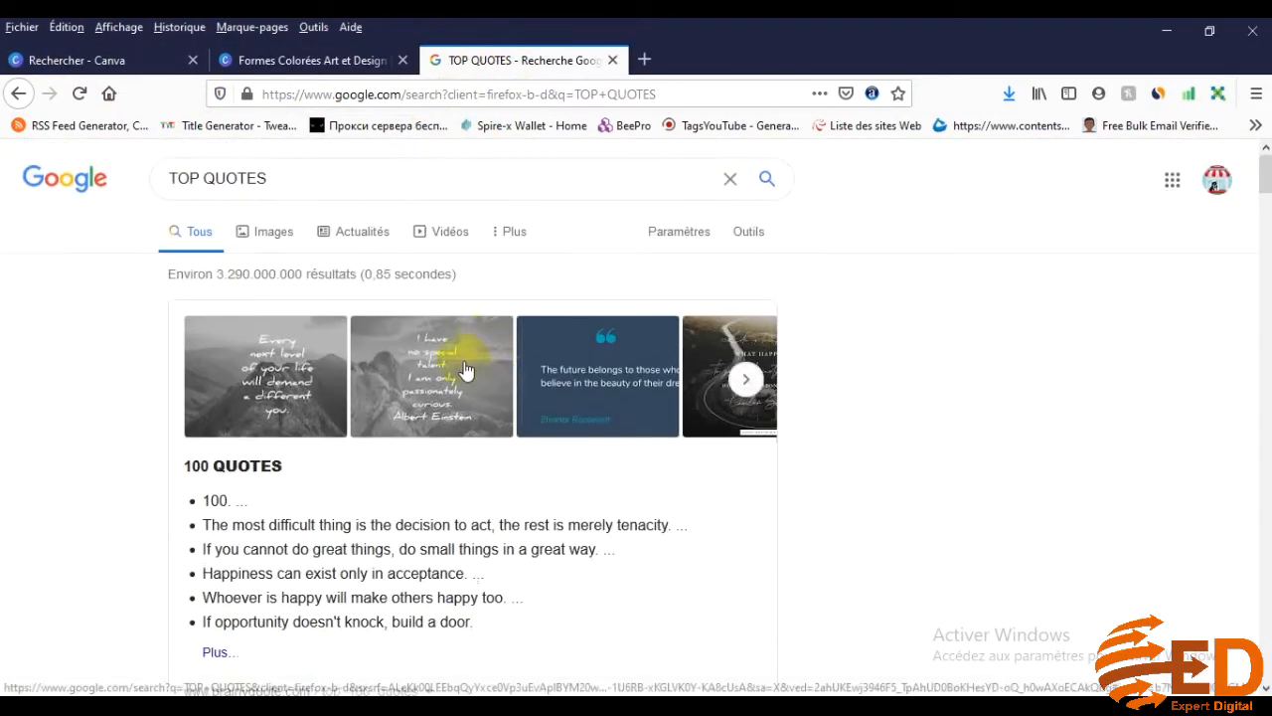
click(321, 185)
drag(321, 185, 91, 182)
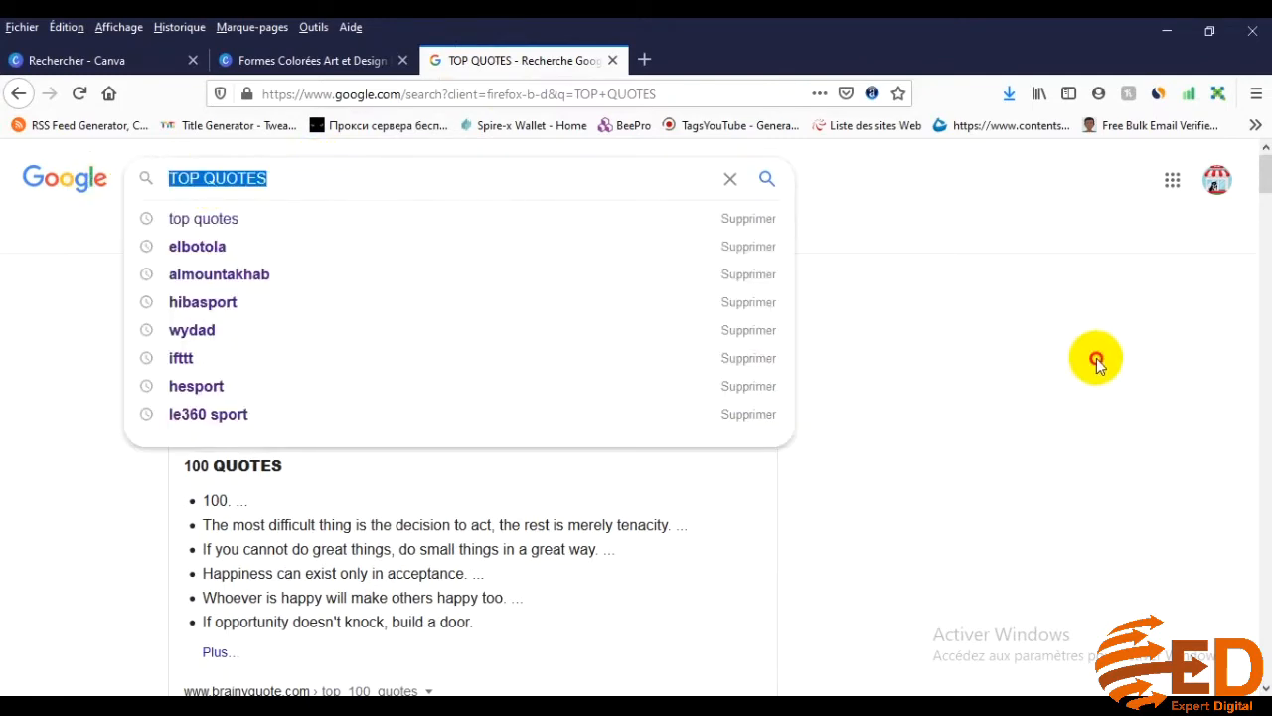
click(634, 364)
drag(156, 185, 332, 256)
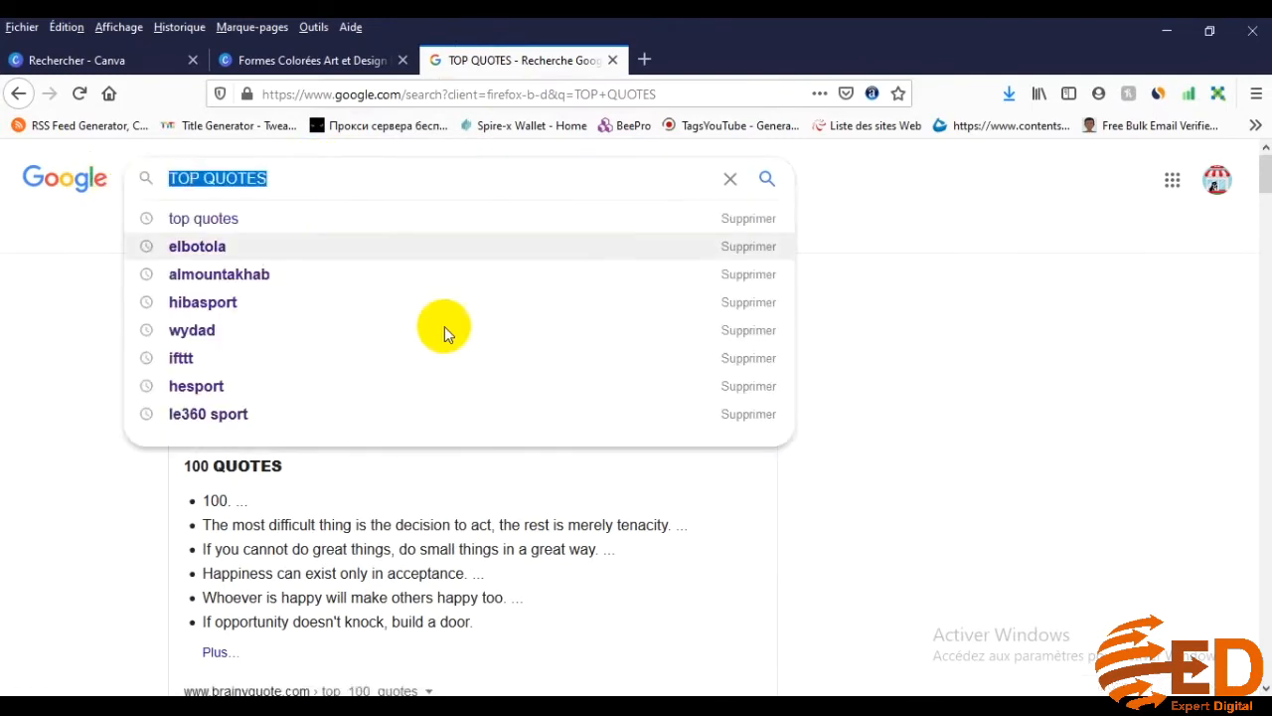
click(1058, 529)
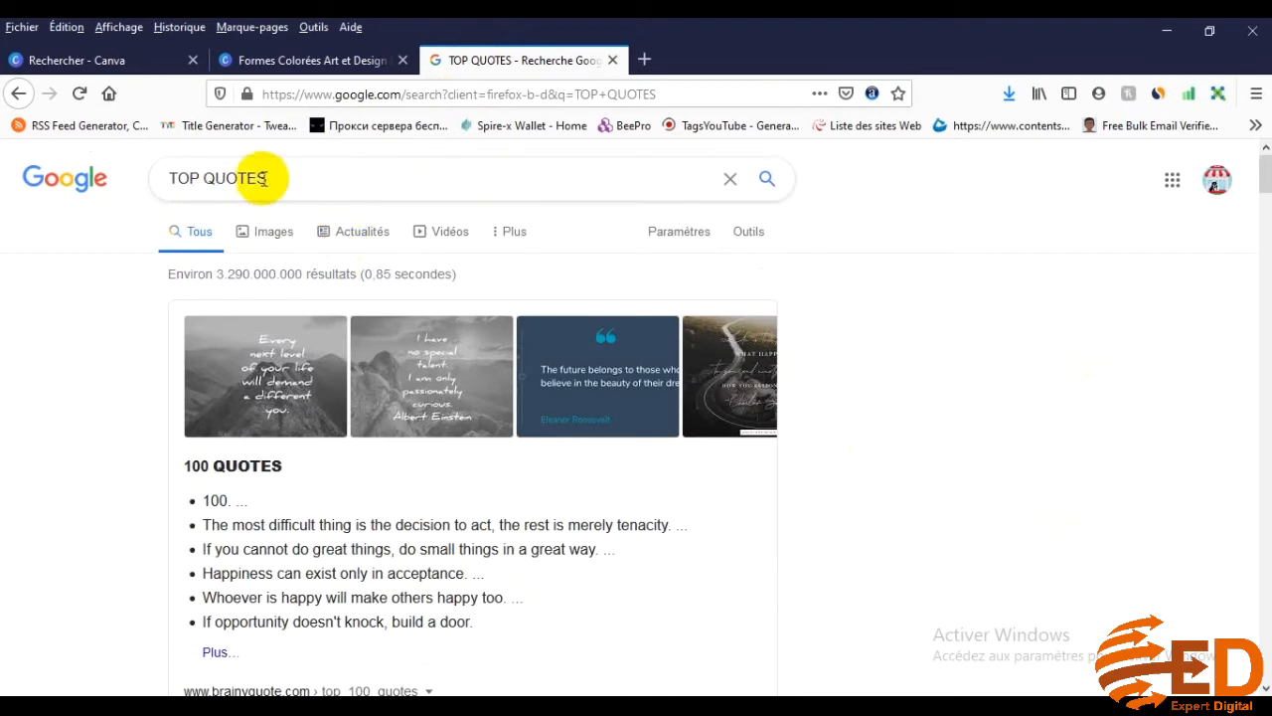
Copy the first sentence of the Keep Inspiring Me result's description, from "Feeding your mind" to "boost your positivity.".
scroll(394, 462, down, 5)
scroll(392, 462, down, 2)
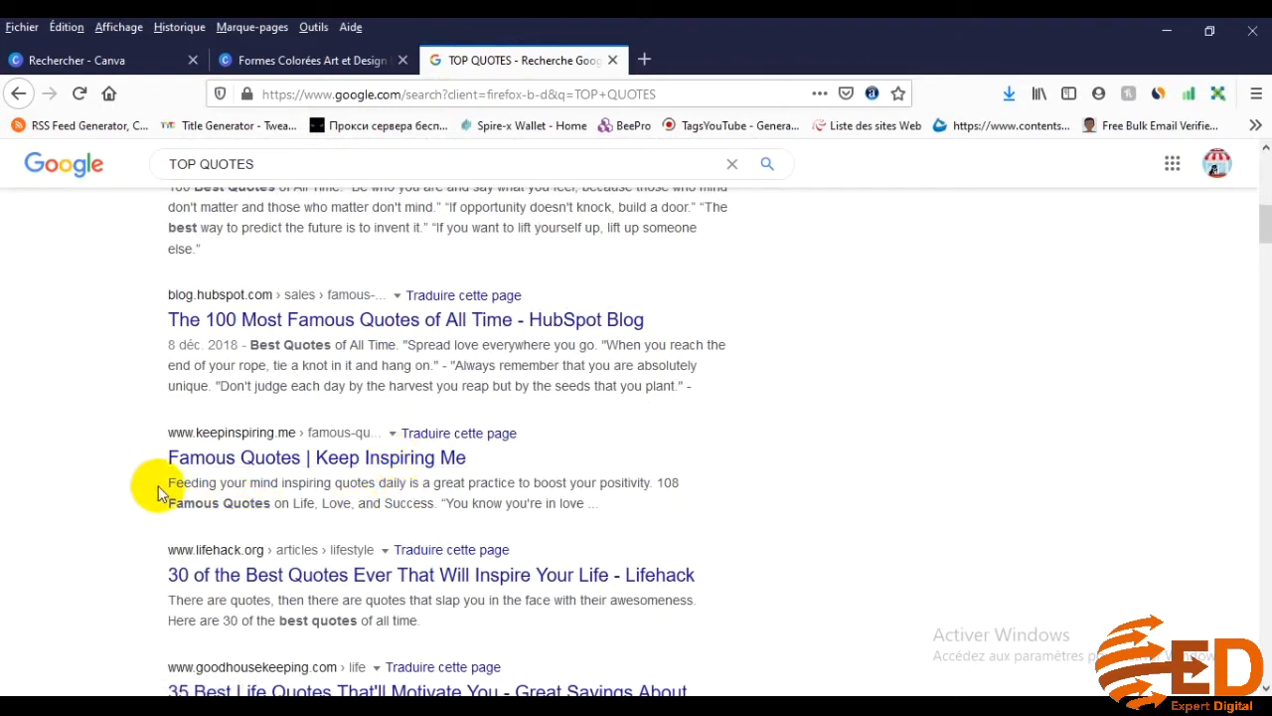
drag(170, 487, 647, 481)
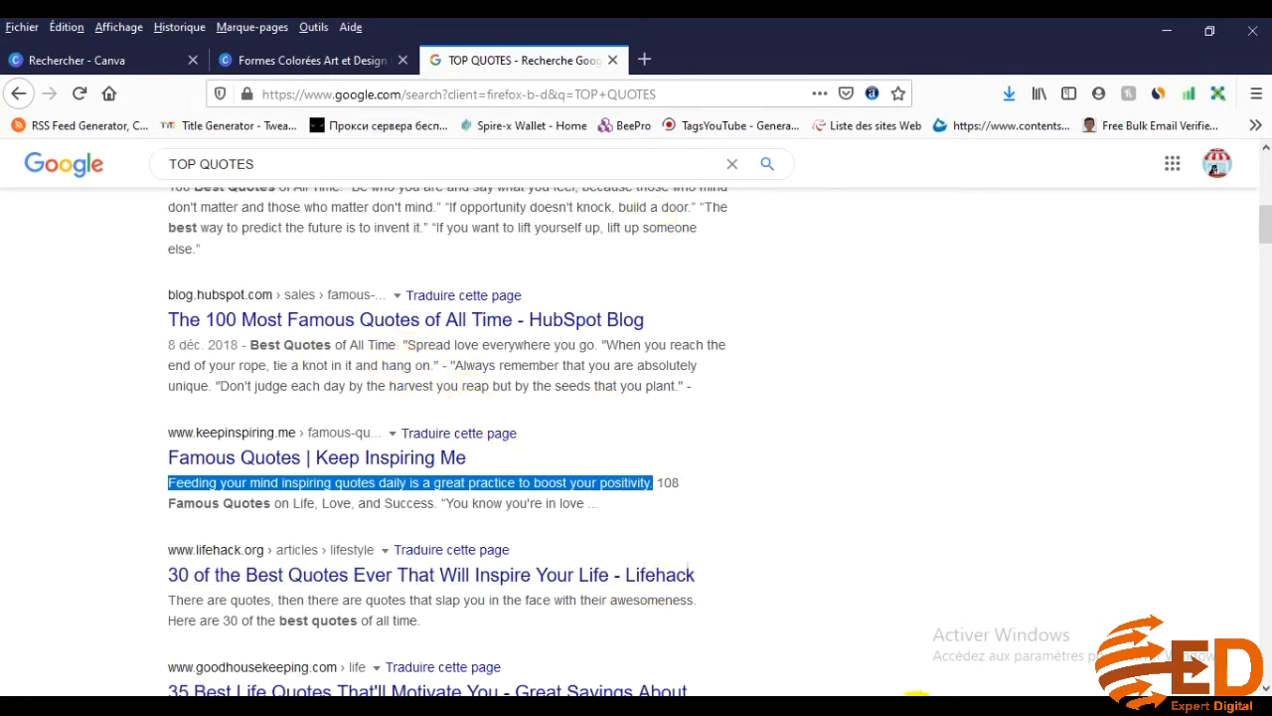
Set the LinkedIn page's slogan to "Feeding your mind inspiring quotes daily is a great practice to boost your positivity.".
mouse_move(908, 695)
click(934, 661)
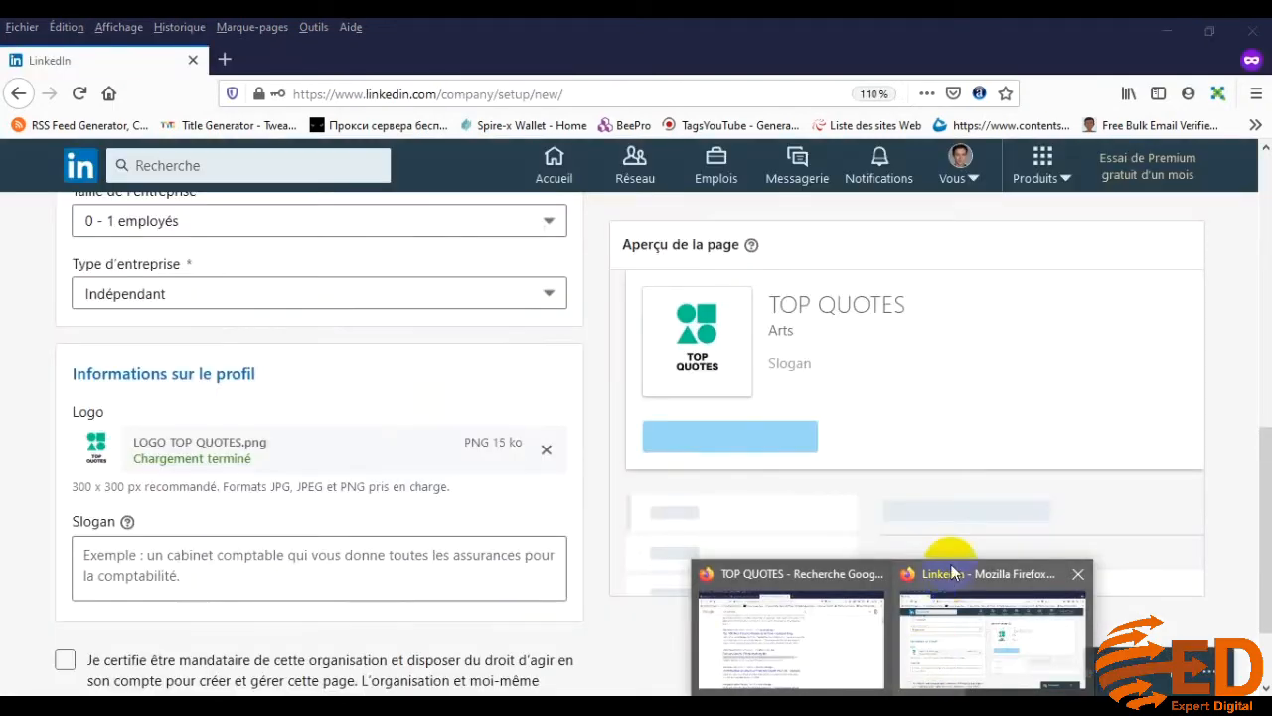
click(259, 553)
text(Feeding your mind inspiring quotes daily is a great practice to boost your positivity.)
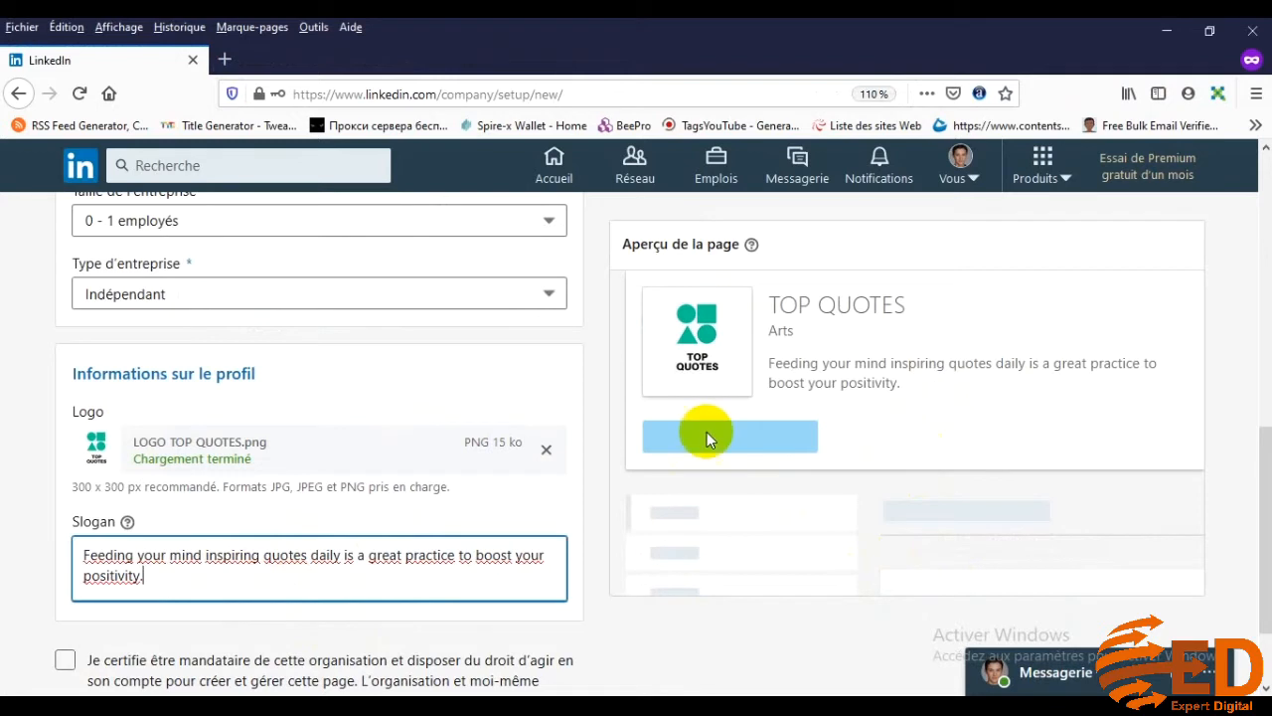
click(467, 393)
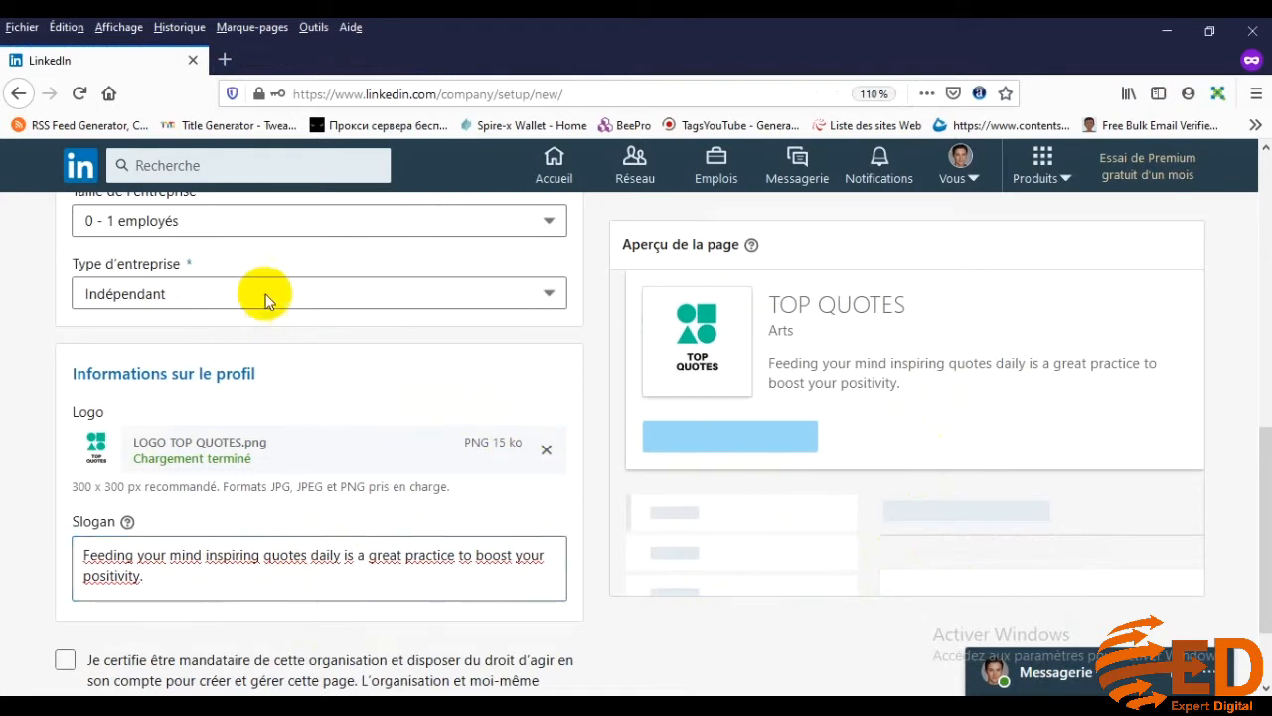
Review the company page form's identity, company and profile information before submitting it.
scroll(427, 397, down, 2)
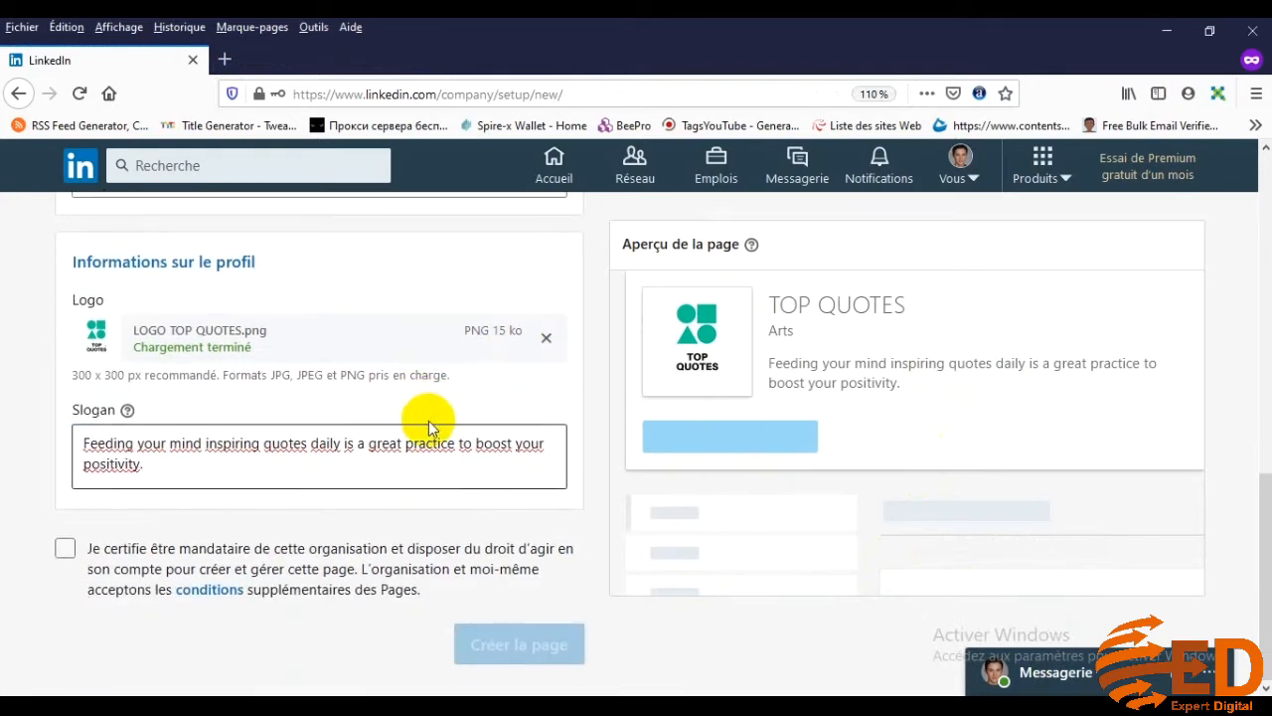
scroll(447, 483, up, 2)
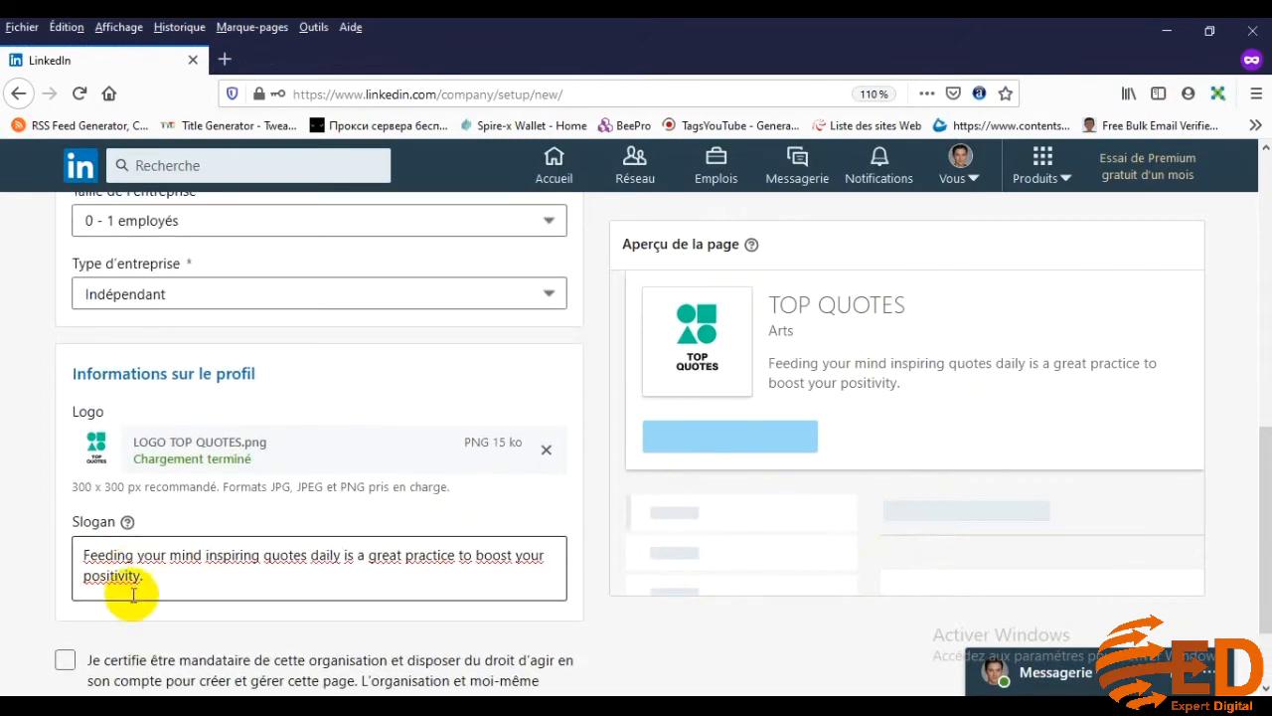
click(156, 583)
scroll(254, 494, up, 6)
scroll(266, 506, down, 6)
scroll(270, 506, up, 2)
scroll(583, 463, up, 1)
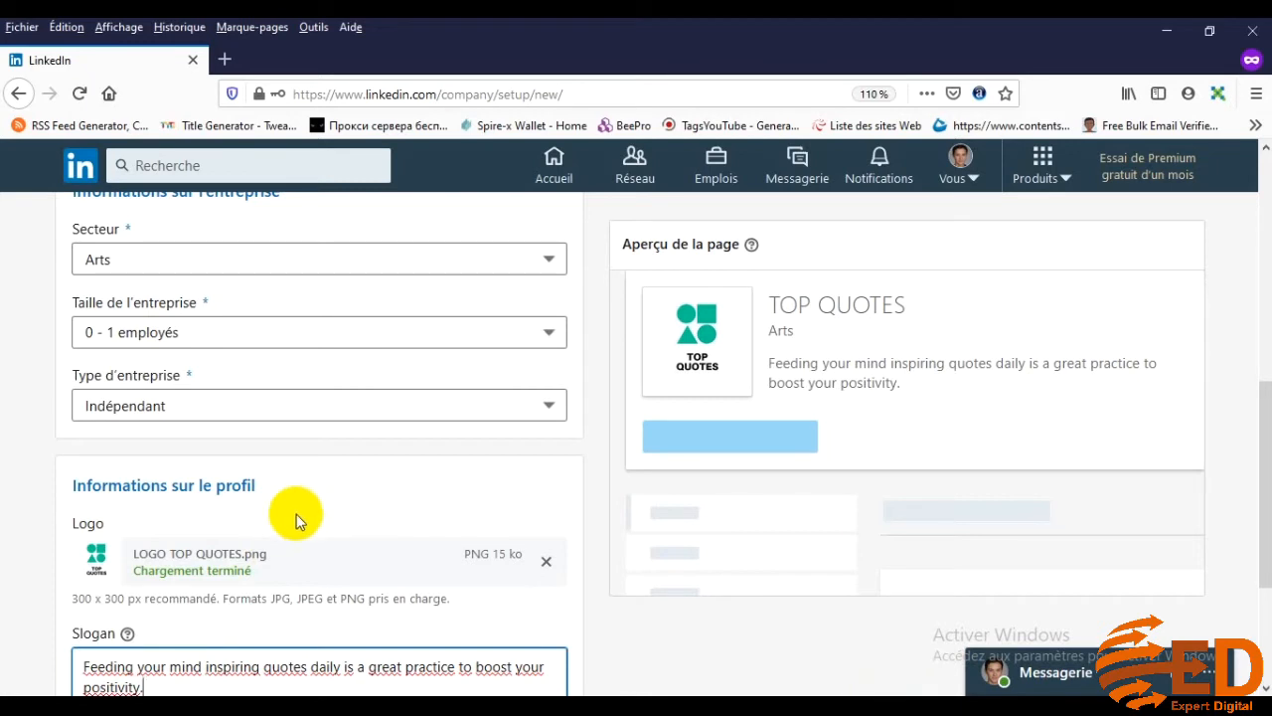
scroll(296, 520, down, 2)
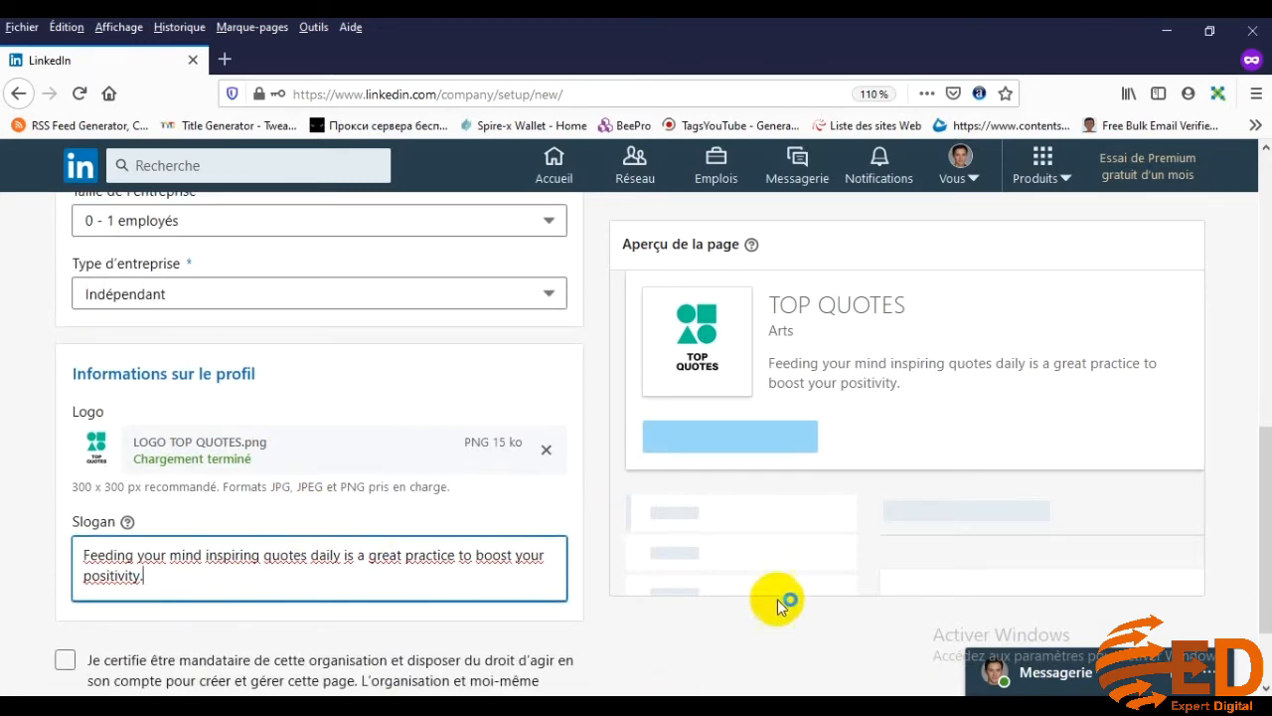
Certify being authorised to act for the organisation, accept the page conditions, and submit the page for creation.
click(232, 611)
scroll(232, 607, down, 2)
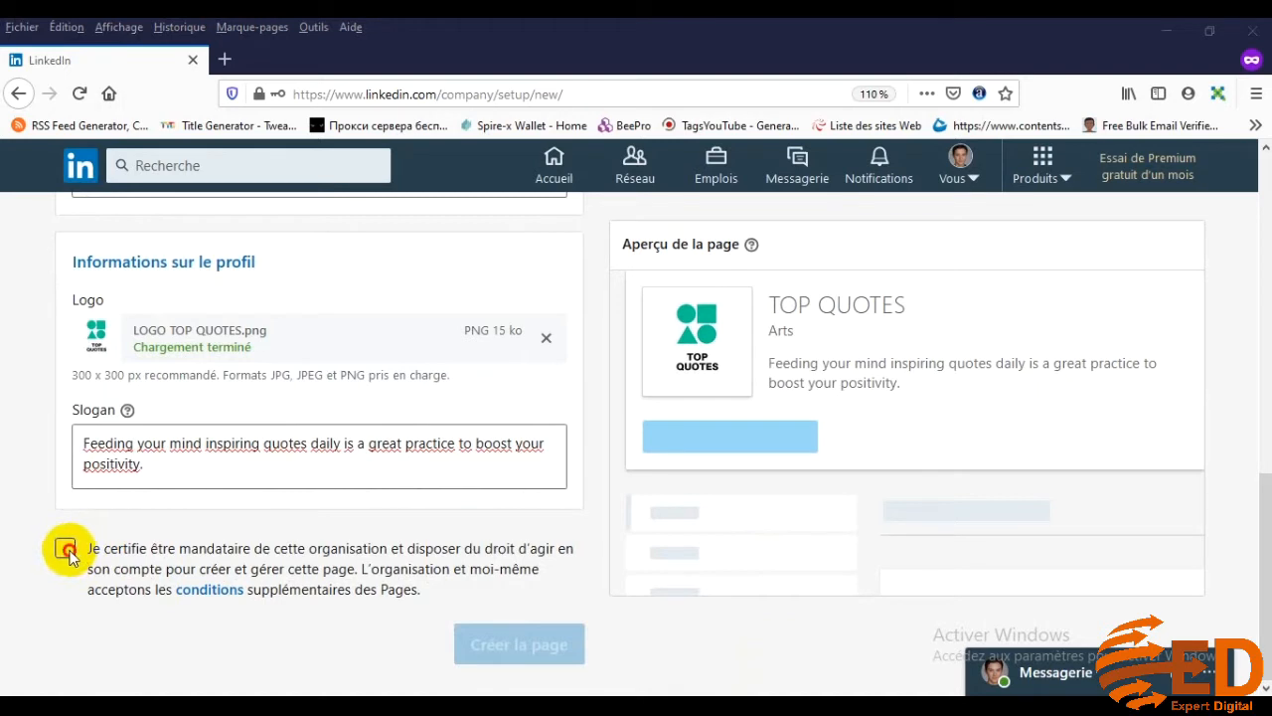
click(66, 549)
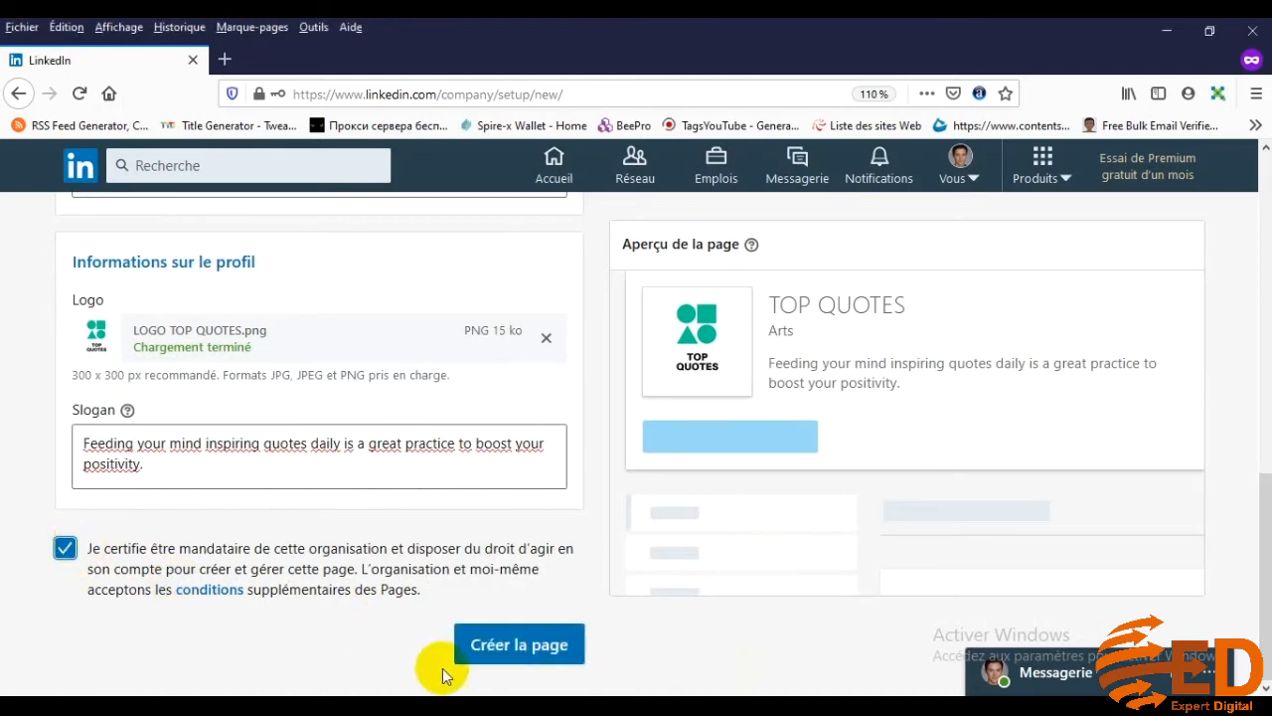
click(518, 648)
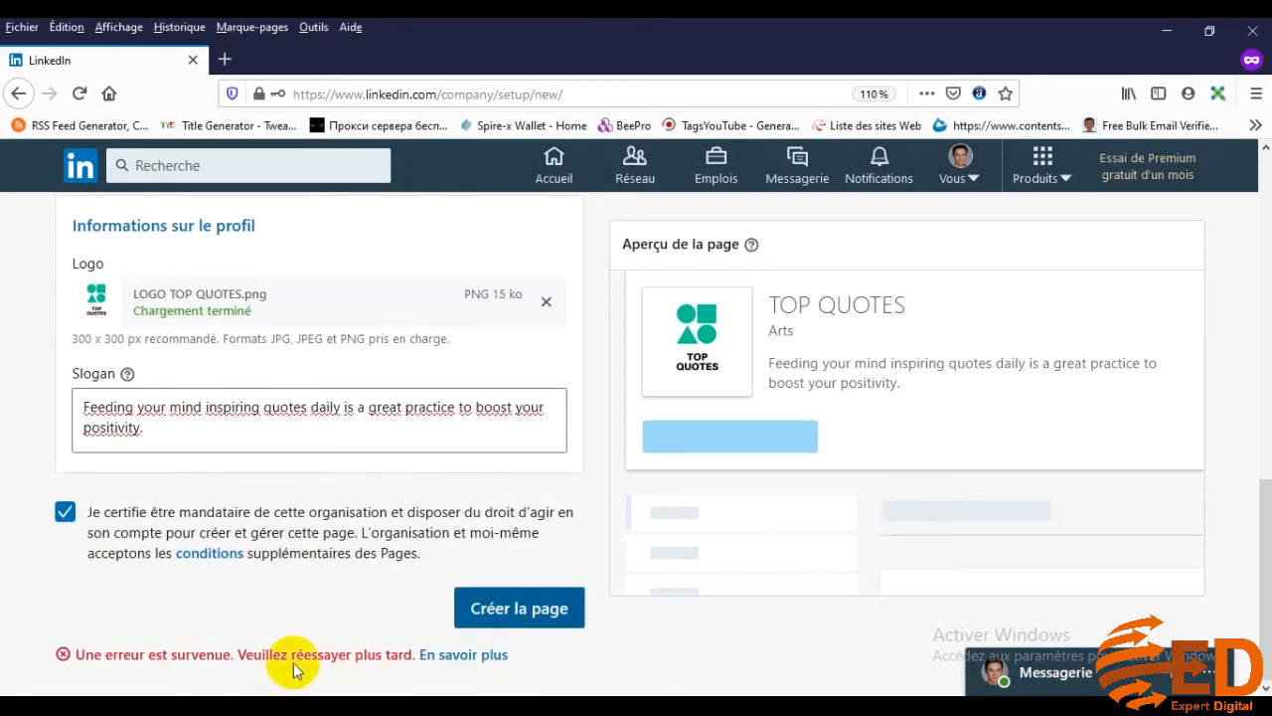
Recheck the form's name and public URL, and submit the TOP QUOTES page for creation again.
scroll(310, 598, up, 4)
scroll(310, 599, up, 4)
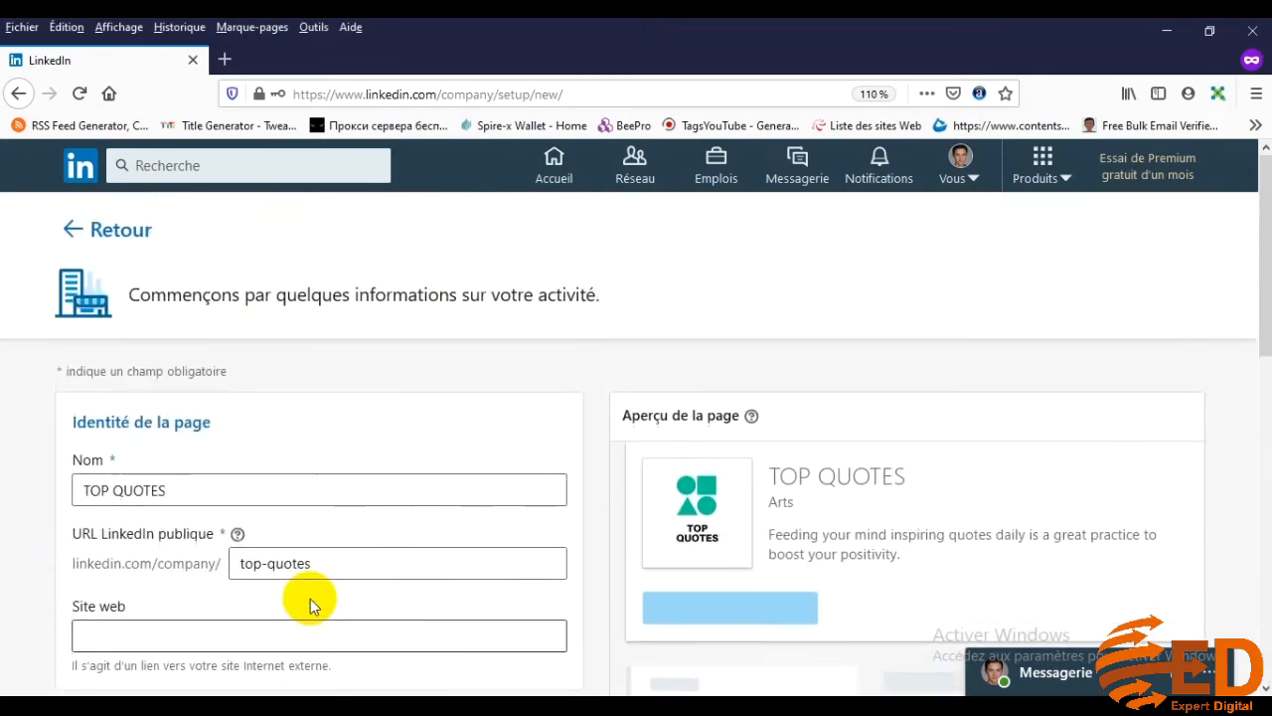
scroll(310, 598, down, 2)
scroll(310, 598, down, 6)
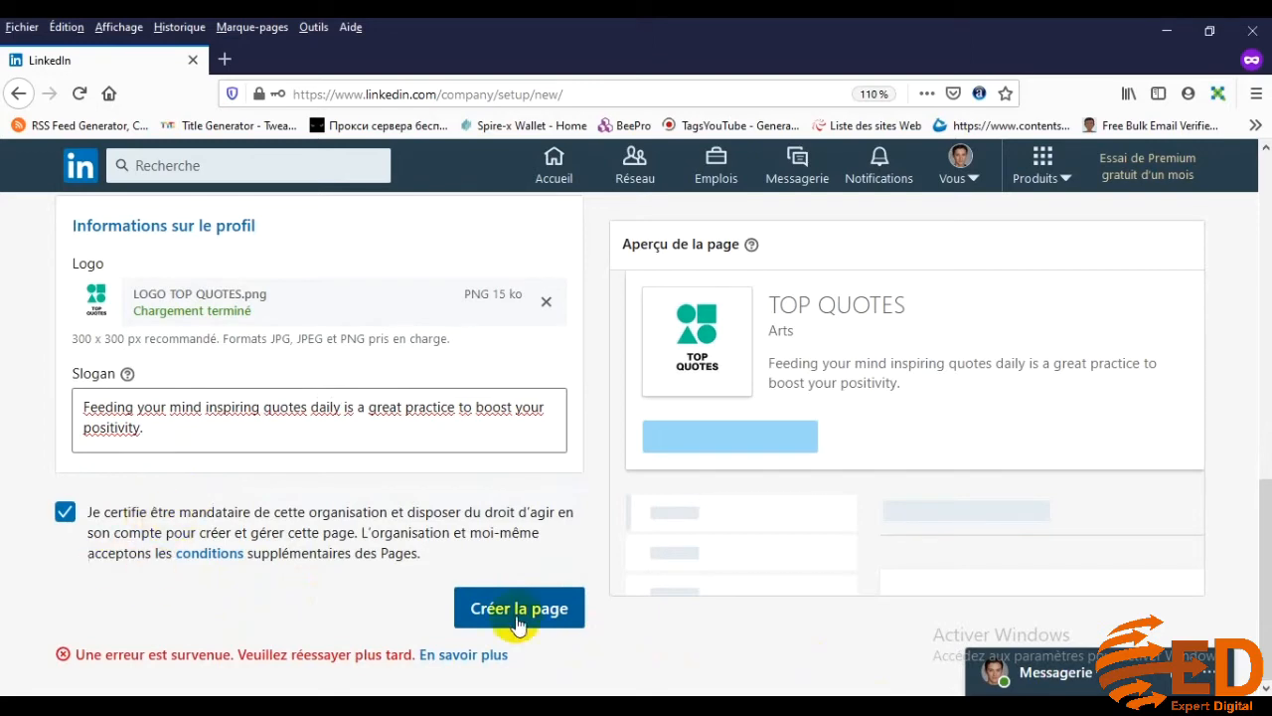
click(487, 607)
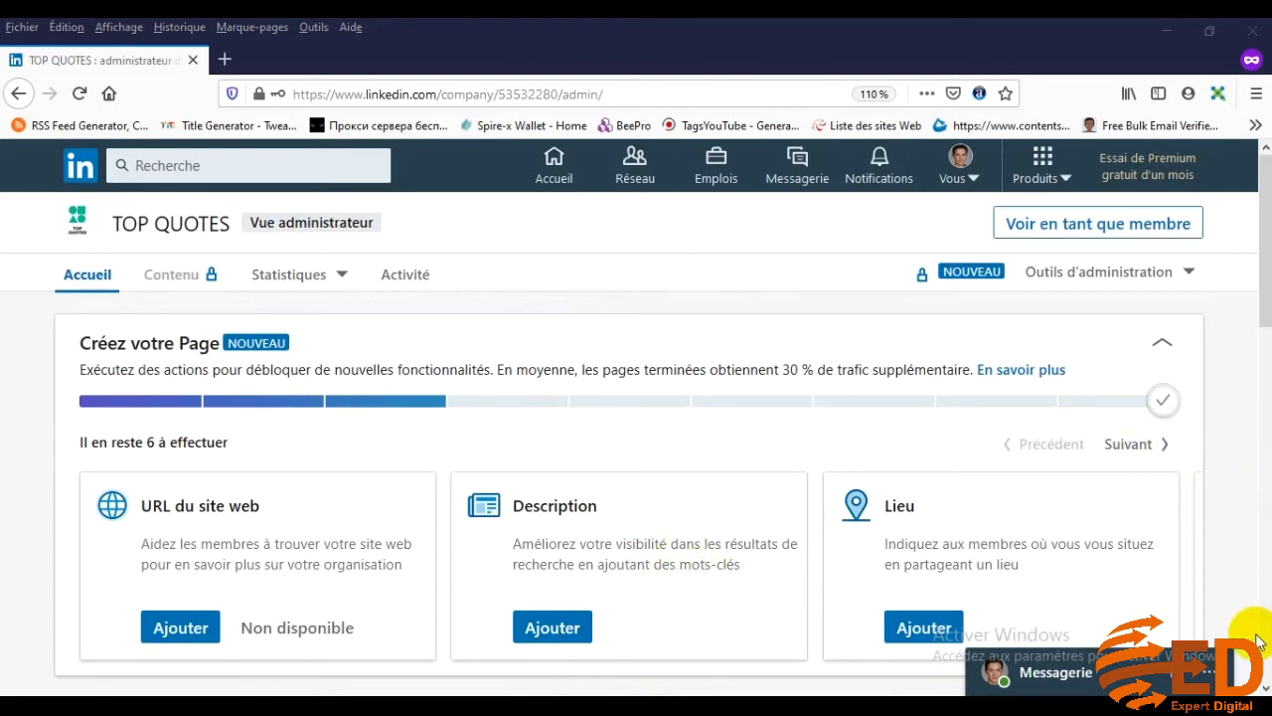
click(1030, 707)
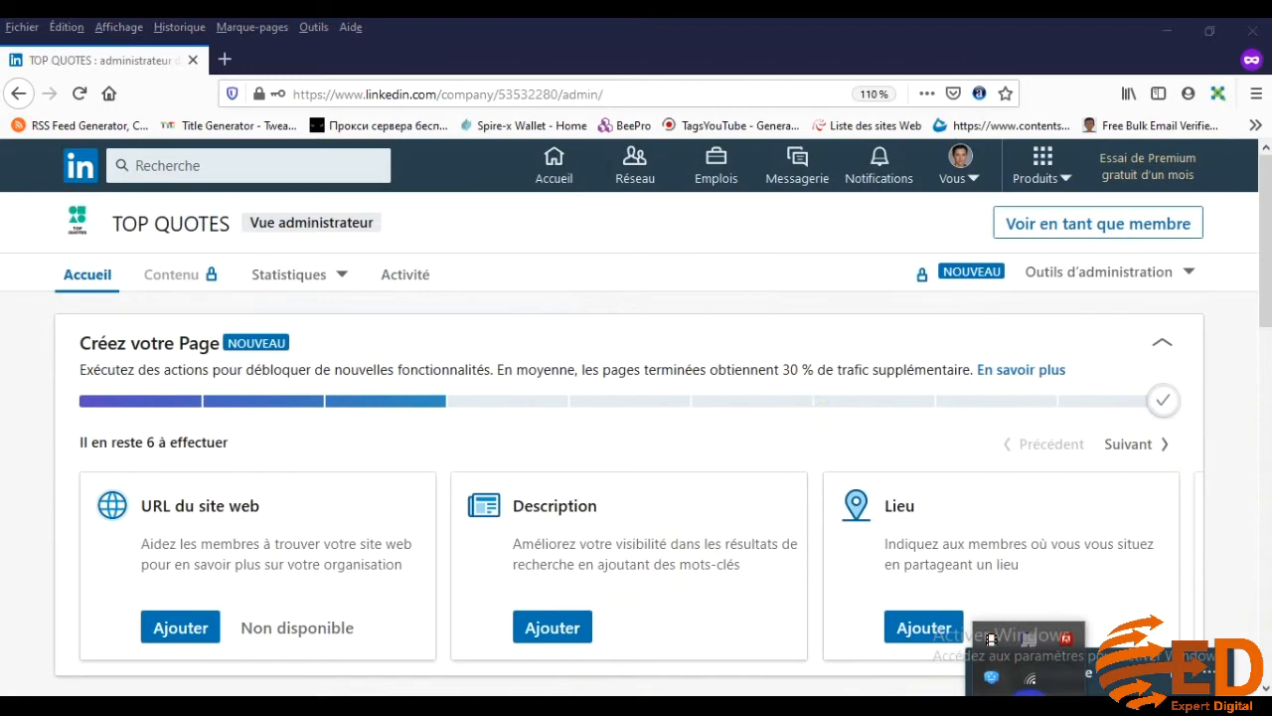
scroll(561, 440, down, 3)
scroll(540, 468, up, 1)
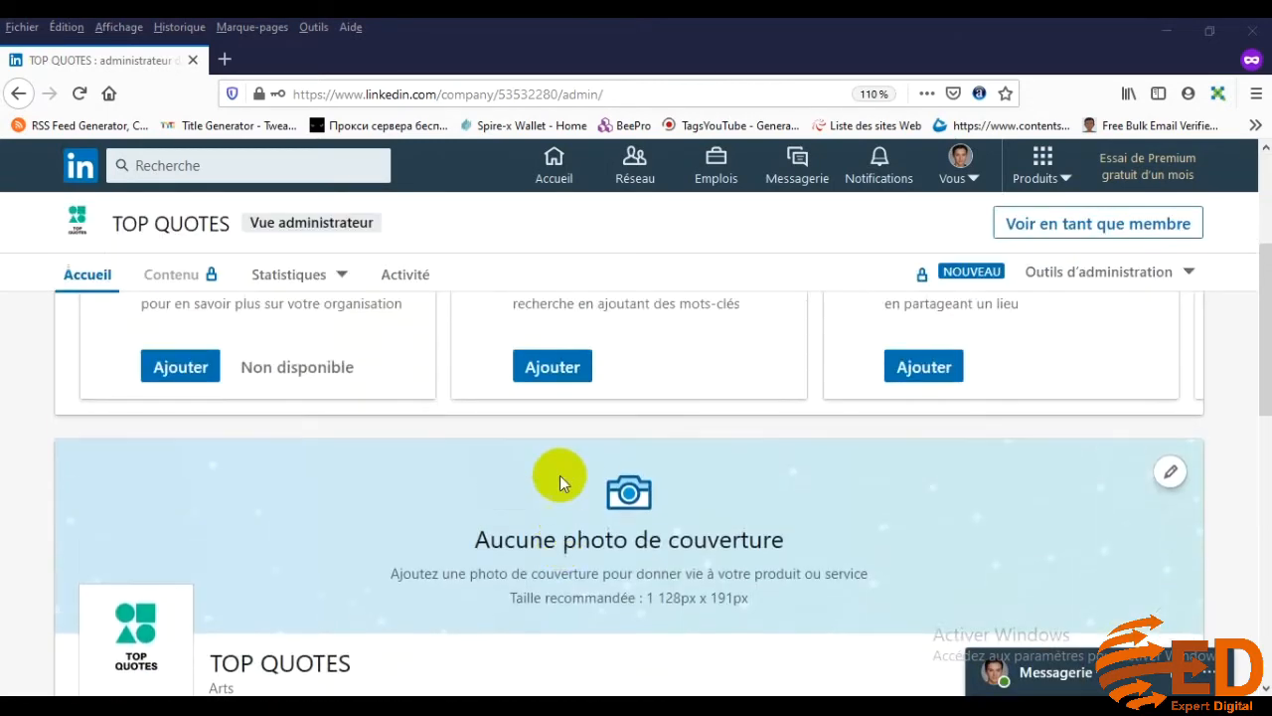
Examine the new TOP QUOTES page's admin home, including its remaining setup tasks, empty cover photo area and recommended cover size.
scroll(560, 477, up, 3)
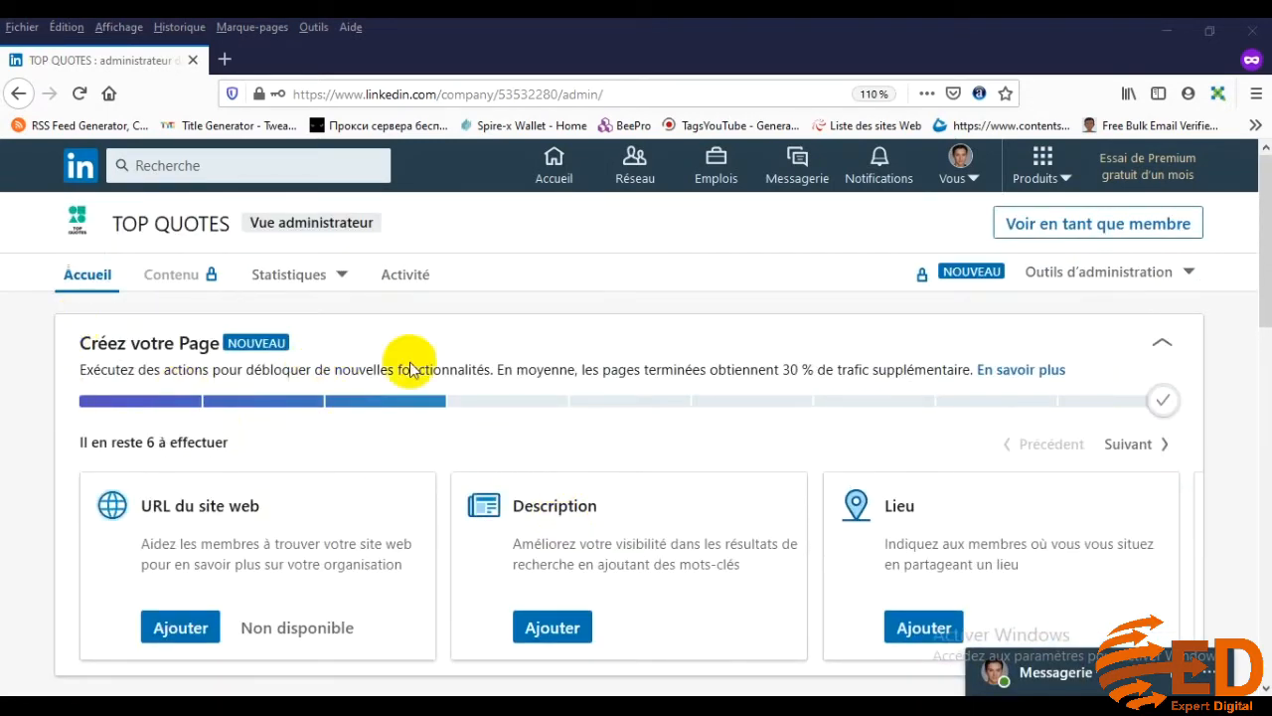
scroll(446, 462, down, 1)
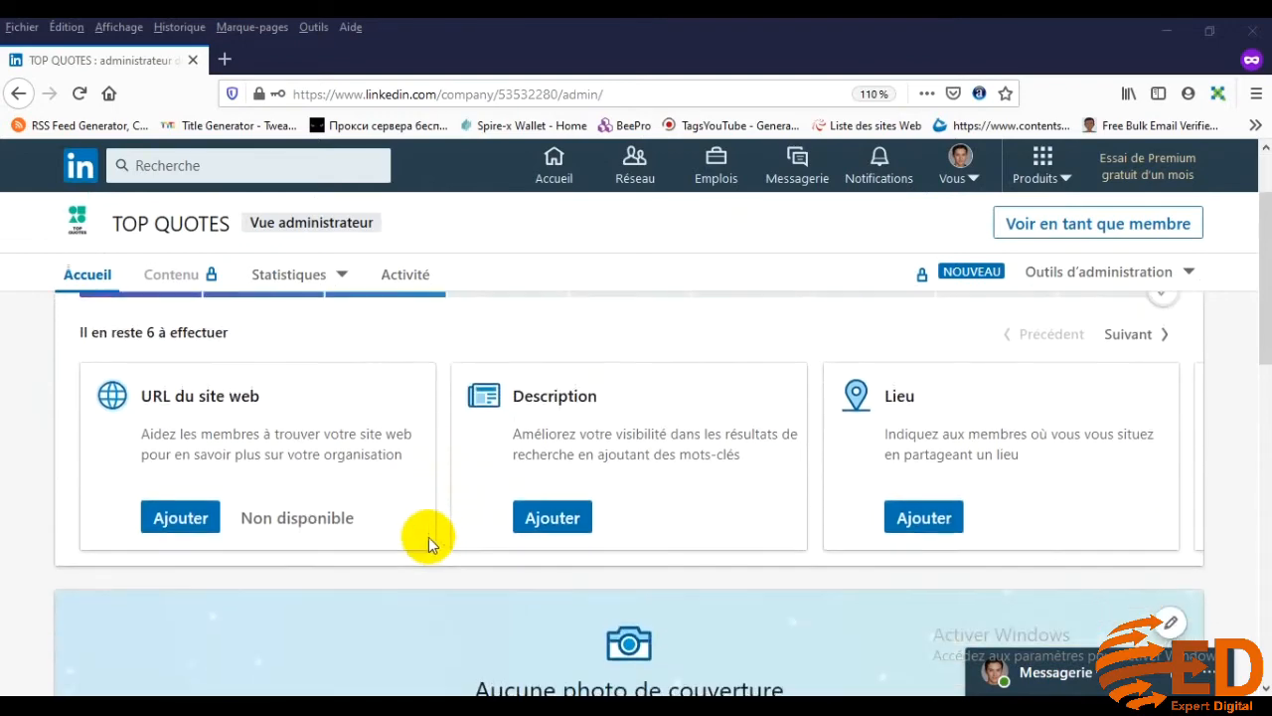
scroll(458, 557, up, 1)
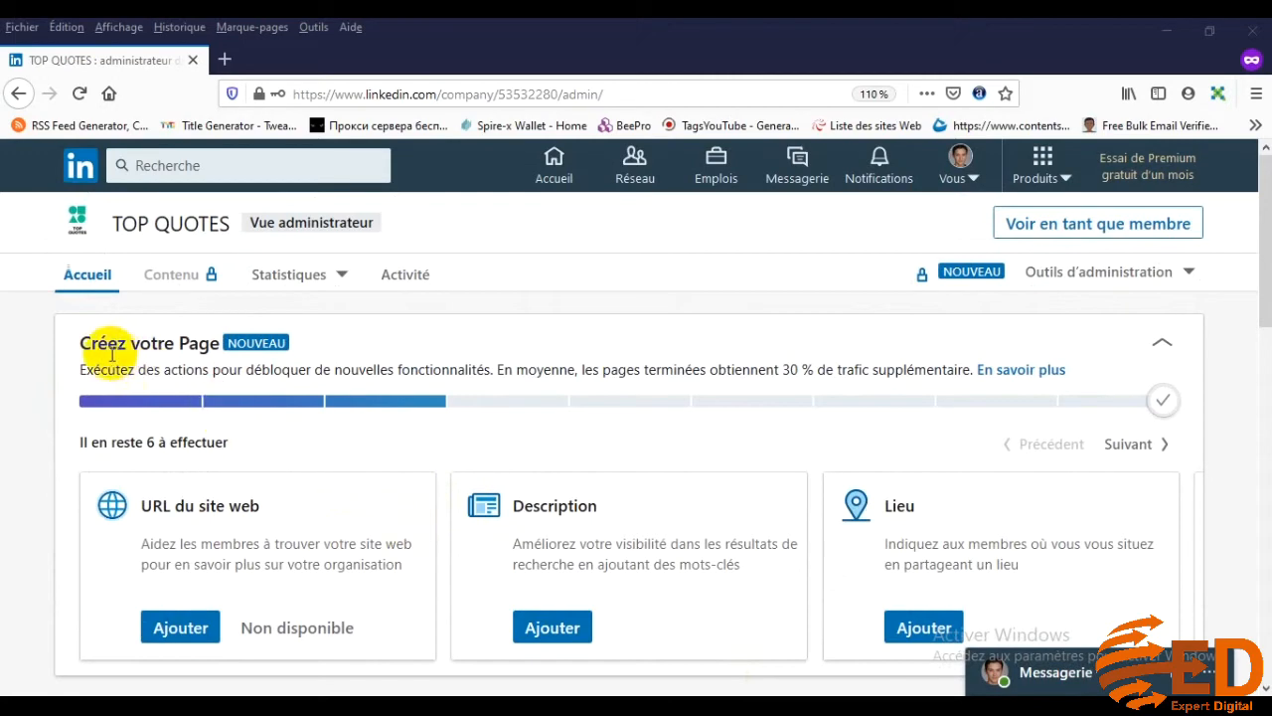
scroll(328, 363, down, 5)
scroll(454, 398, up, 3)
scroll(631, 481, down, 2)
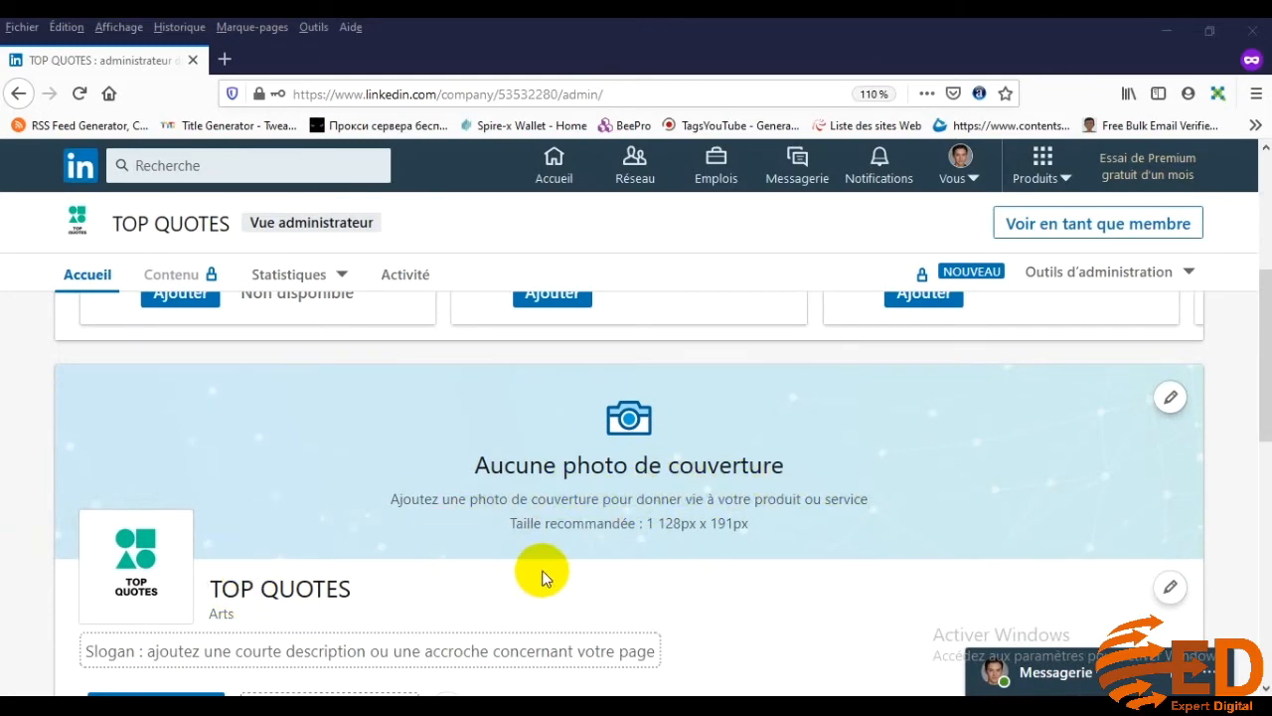
scroll(542, 571, down, 5)
scroll(545, 570, up, 5)
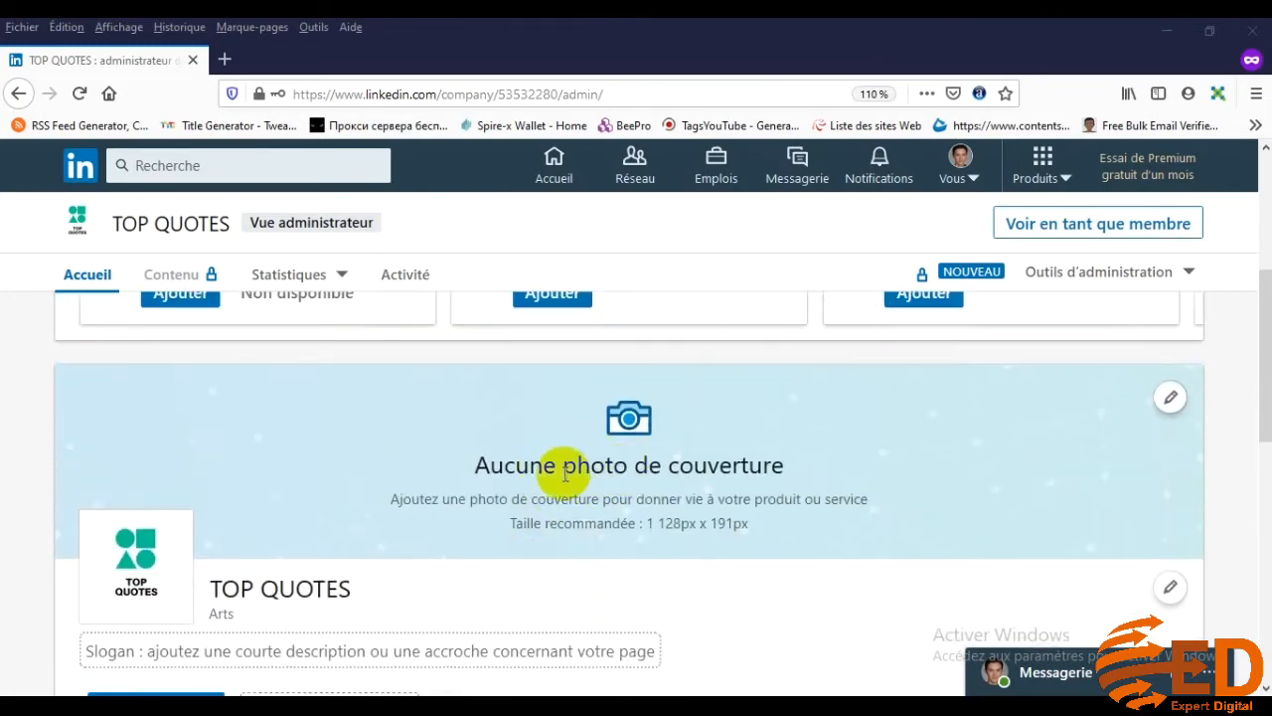
scroll(838, 449, up, 2)
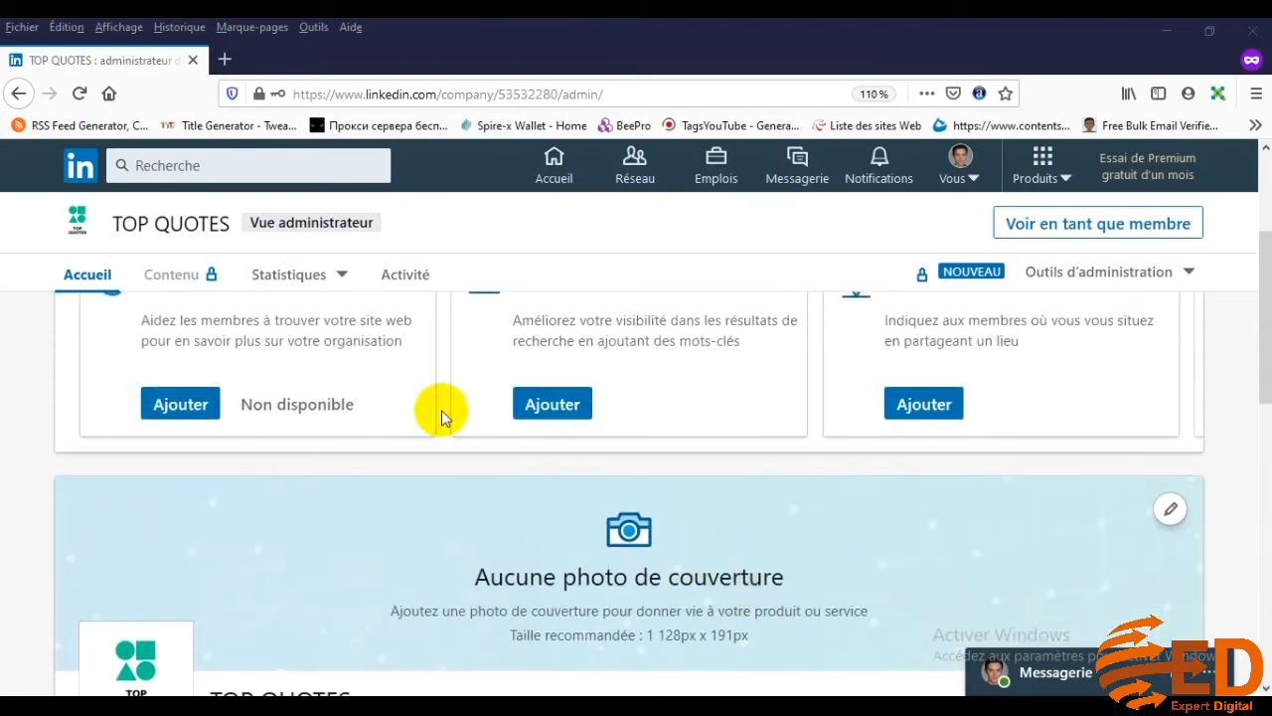
scroll(474, 474, down, 5)
scroll(106, 407, up, 3)
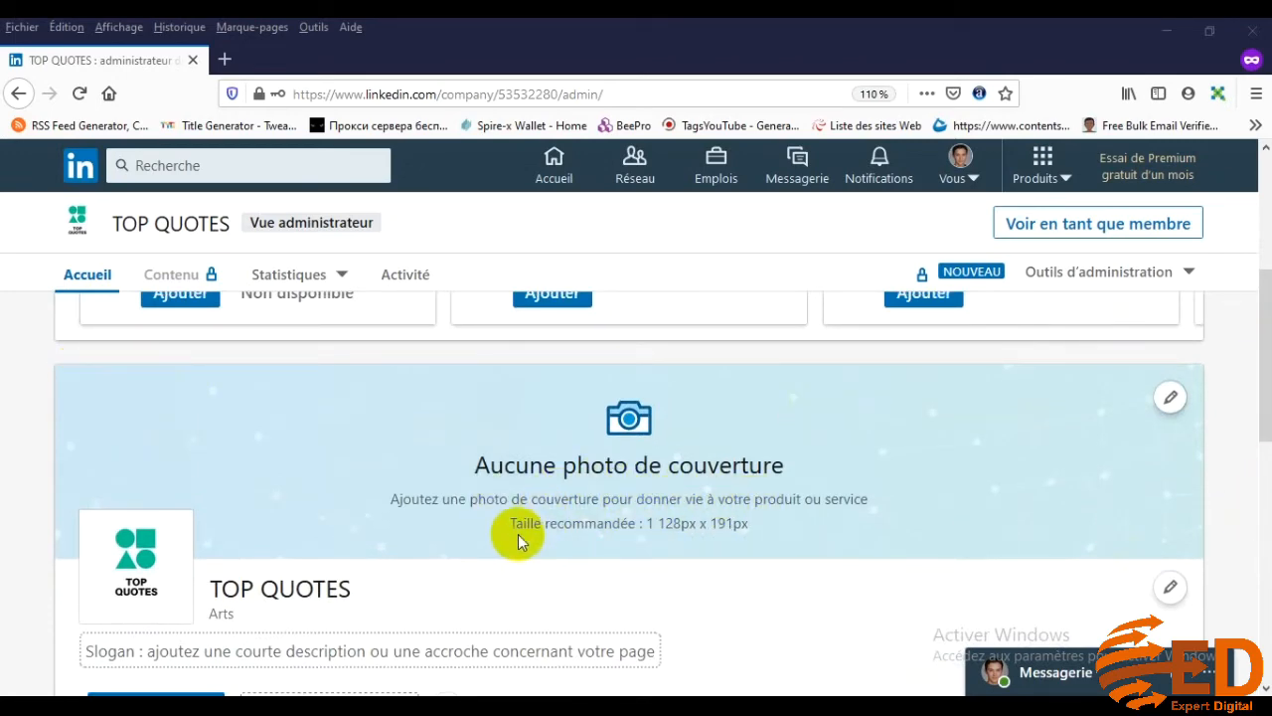
scroll(519, 537, up, 3)
scroll(518, 552, down, 2)
scroll(527, 587, down, 1)
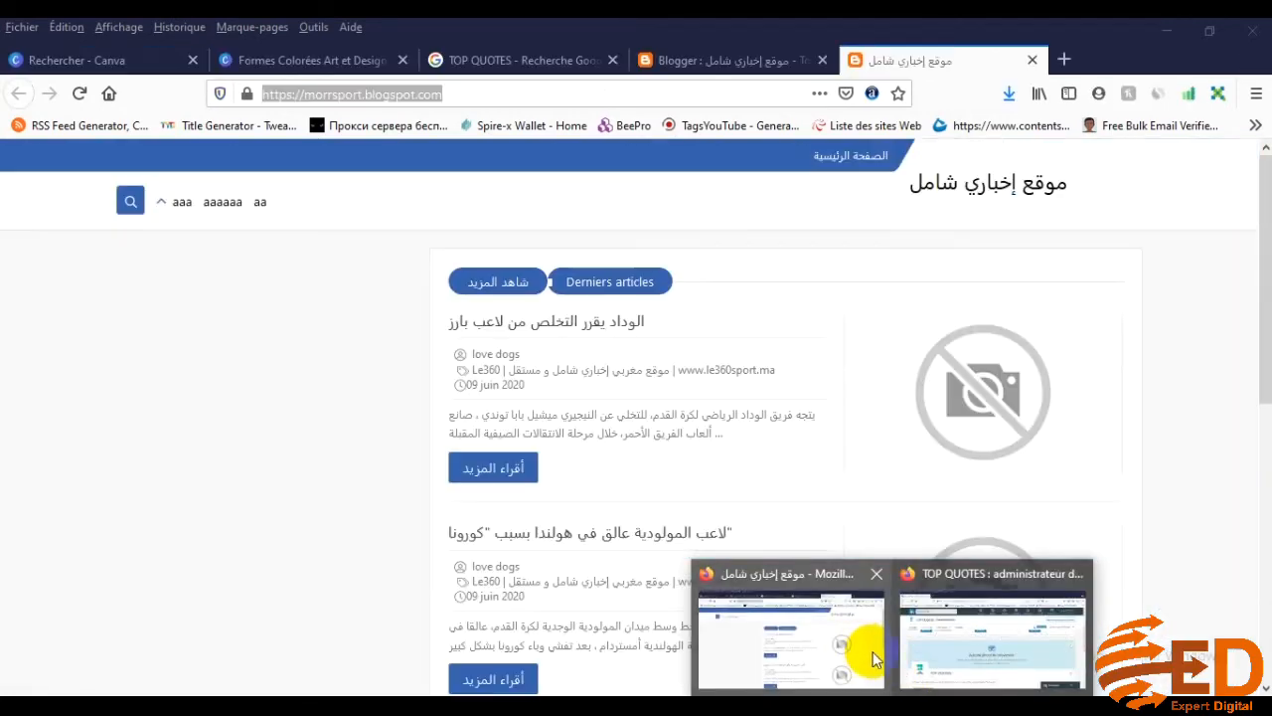
Switch to the browser window with the Canva template search and close the old logo design, Google search and blog tabs.
click(874, 646)
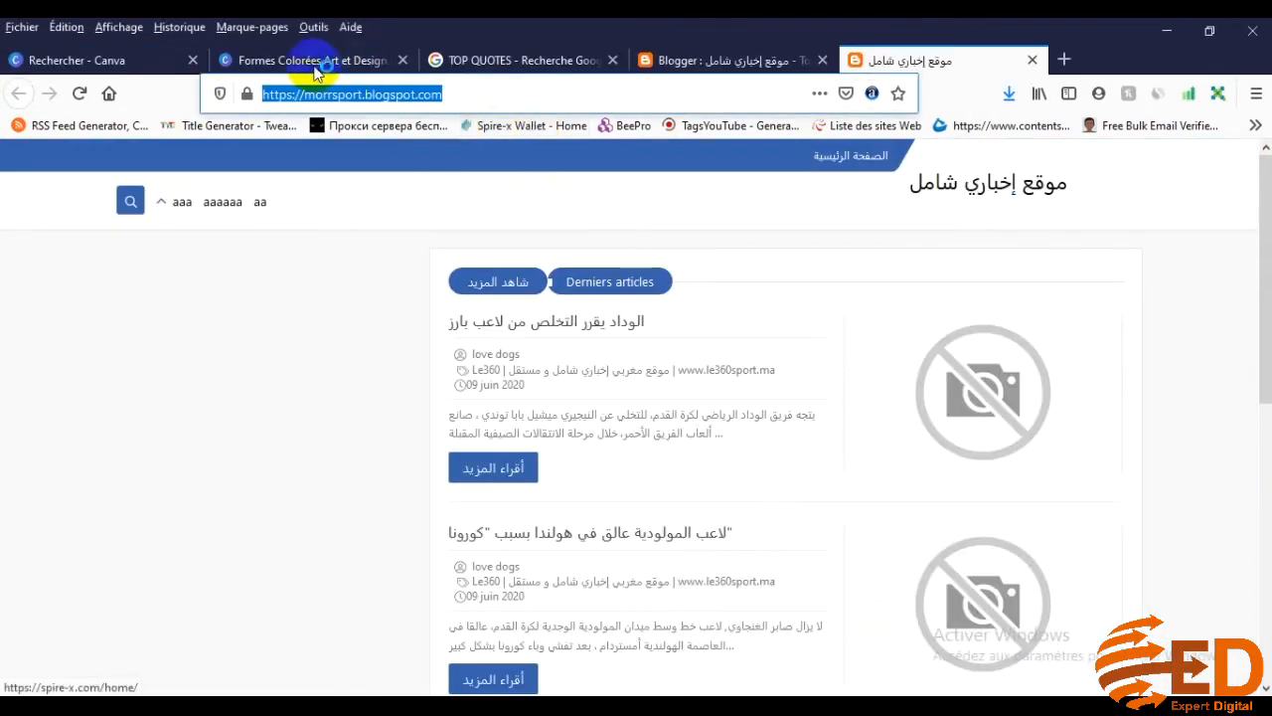
click(80, 62)
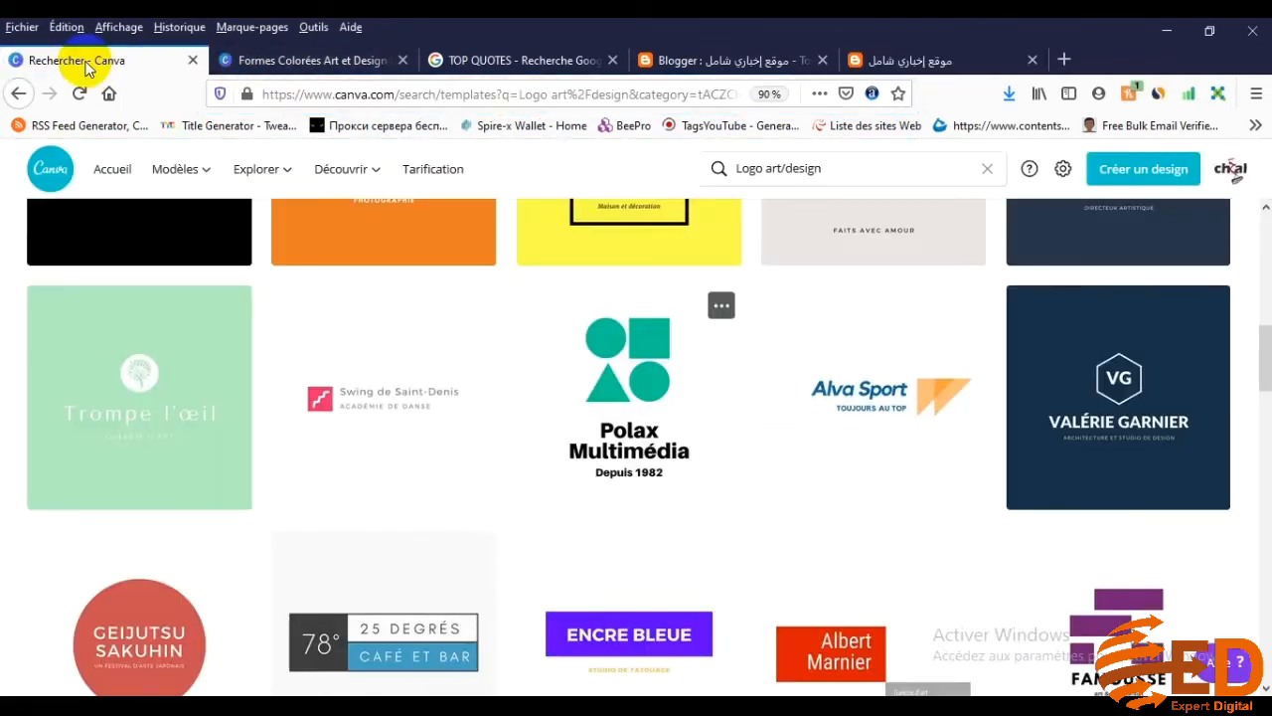
click(404, 60)
click(402, 60)
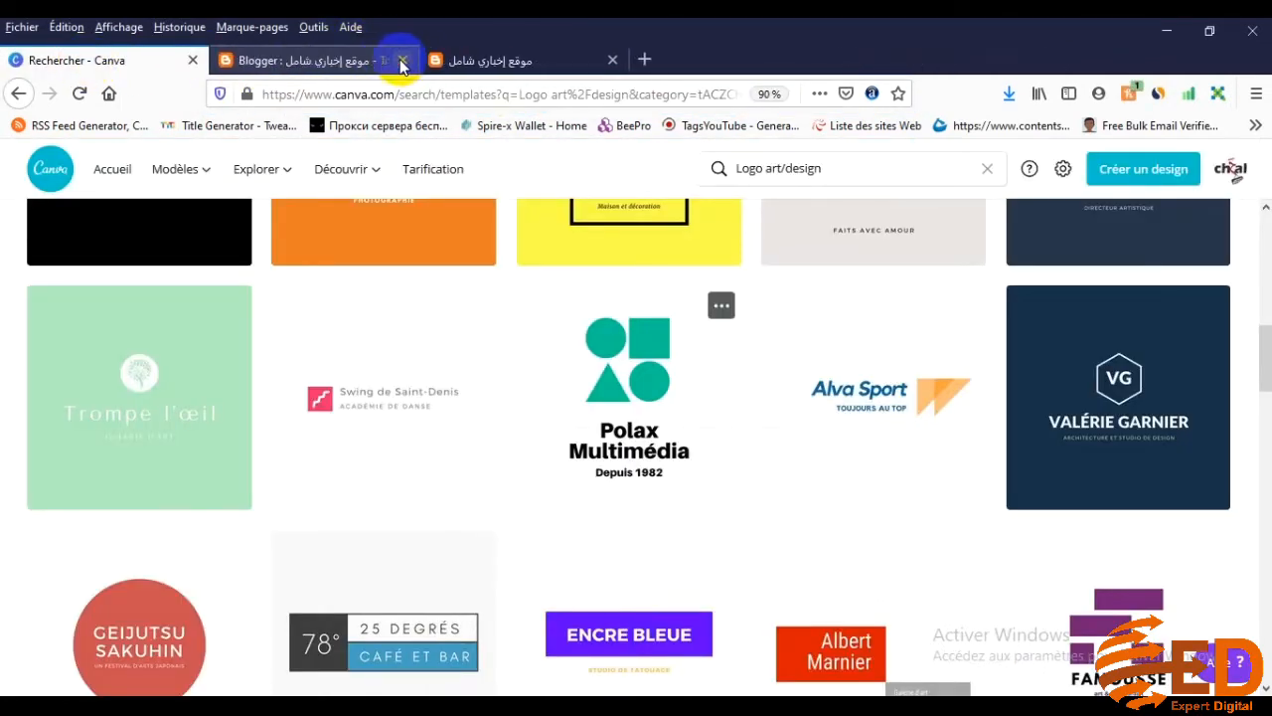
click(402, 61)
click(402, 60)
Clear the old template search and create a new Canva design of the LinkedIn banner type (Bannière LinkedIn, 1400 × 425 px).
scroll(766, 276, up, 5)
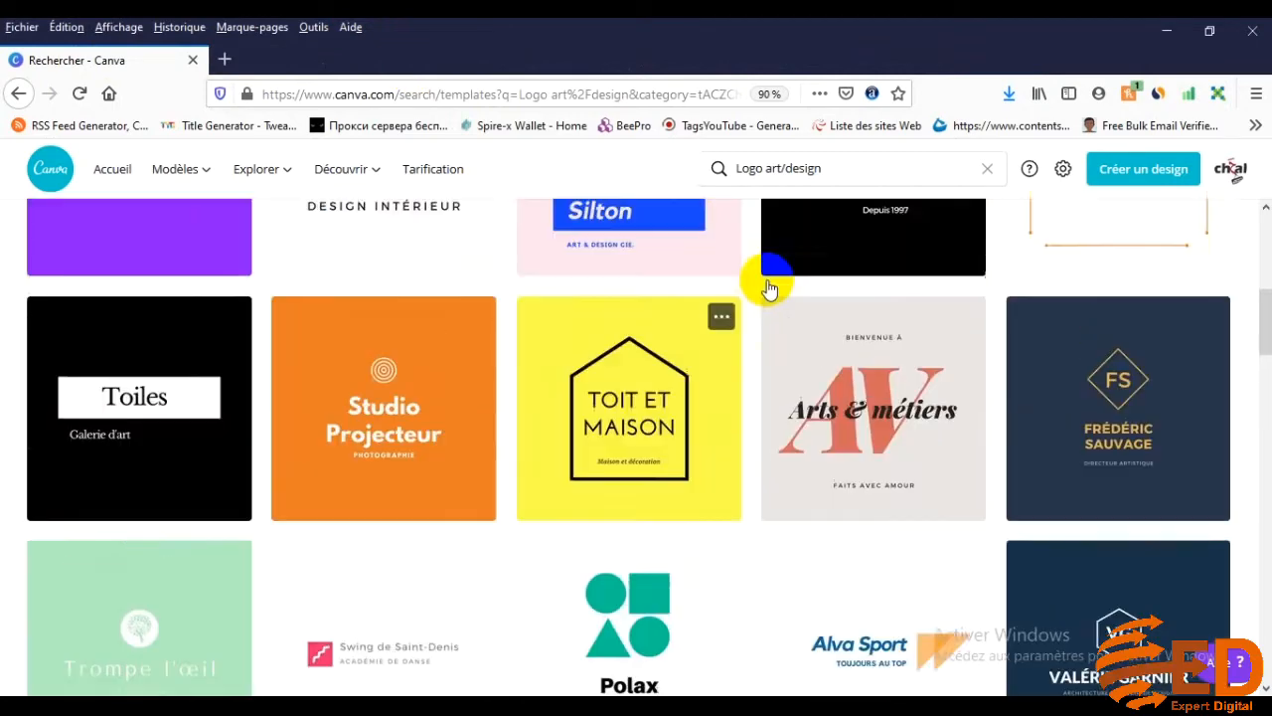
scroll(1070, 185, up, 2)
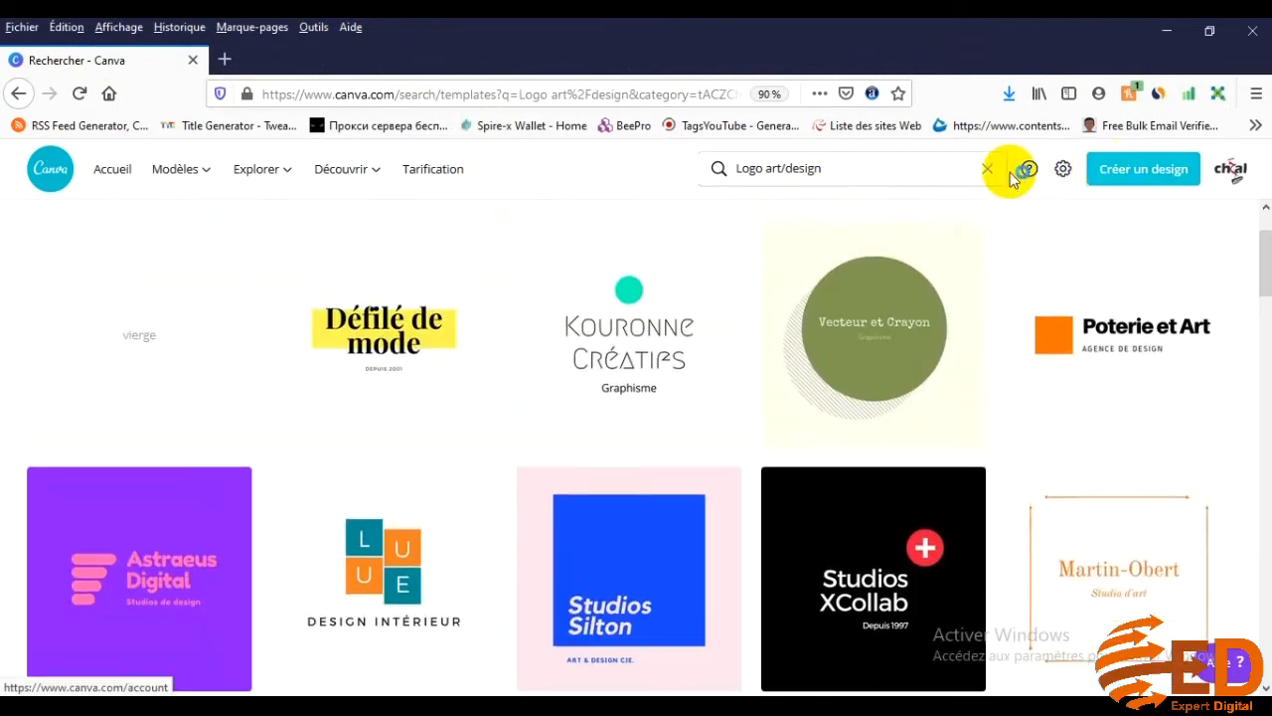
click(987, 168)
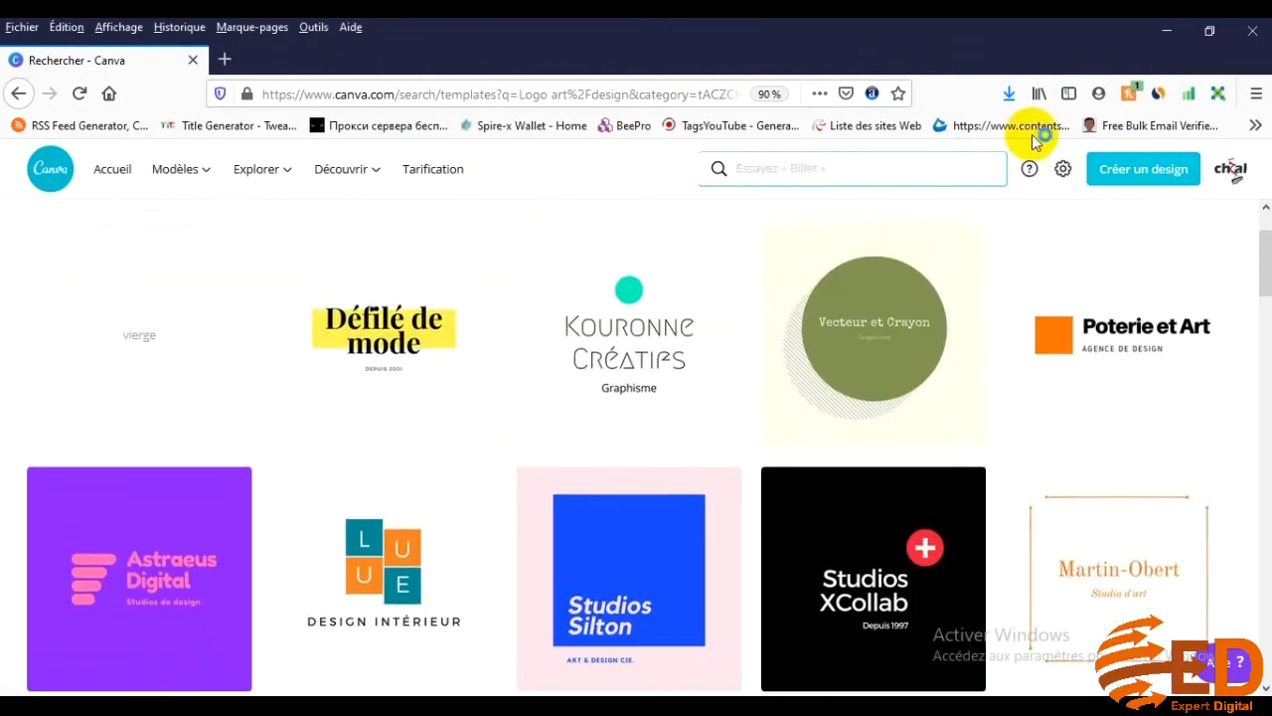
click(1151, 182)
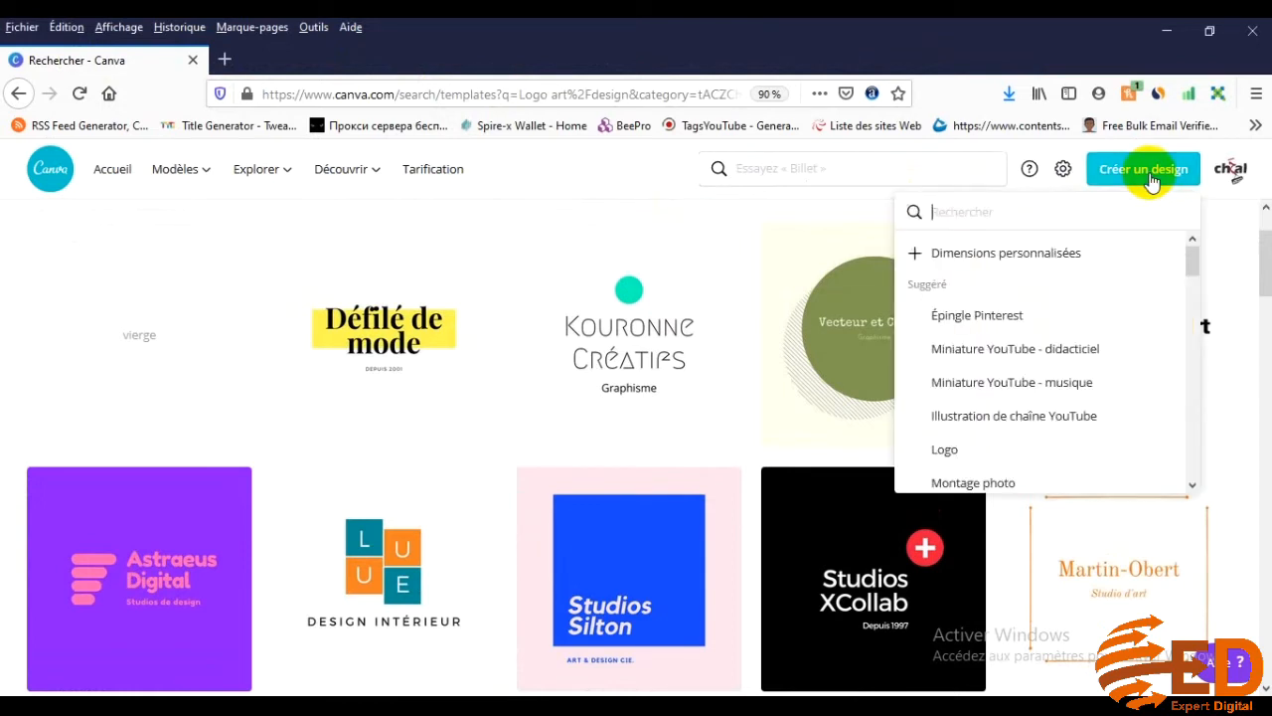
text(BANNI2)
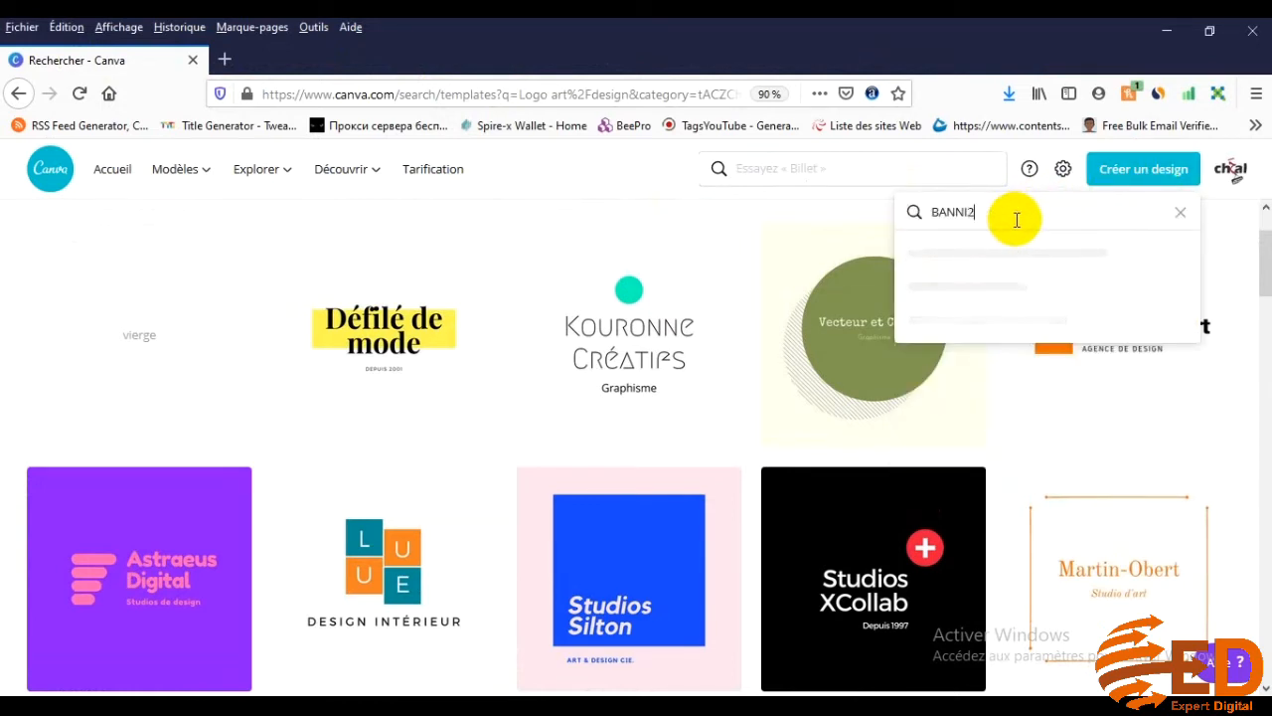
text(RE)
key(BackSpace)
key(BackSpace)
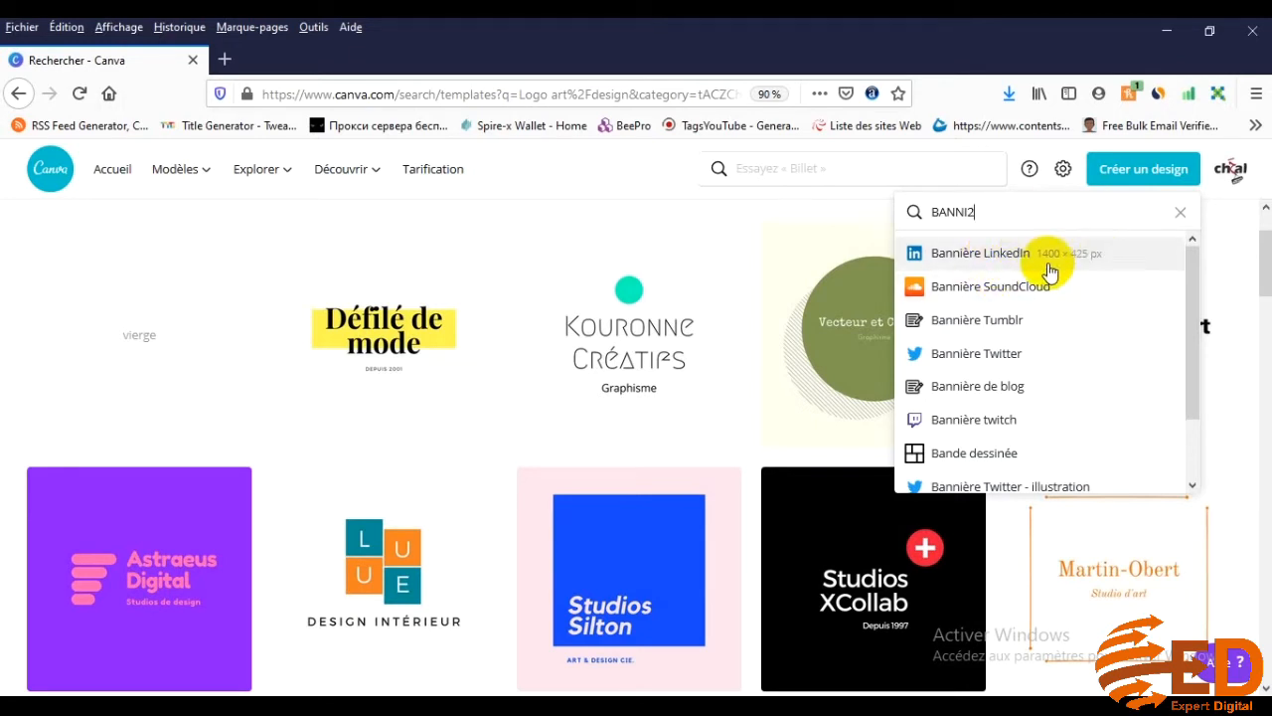
click(1013, 266)
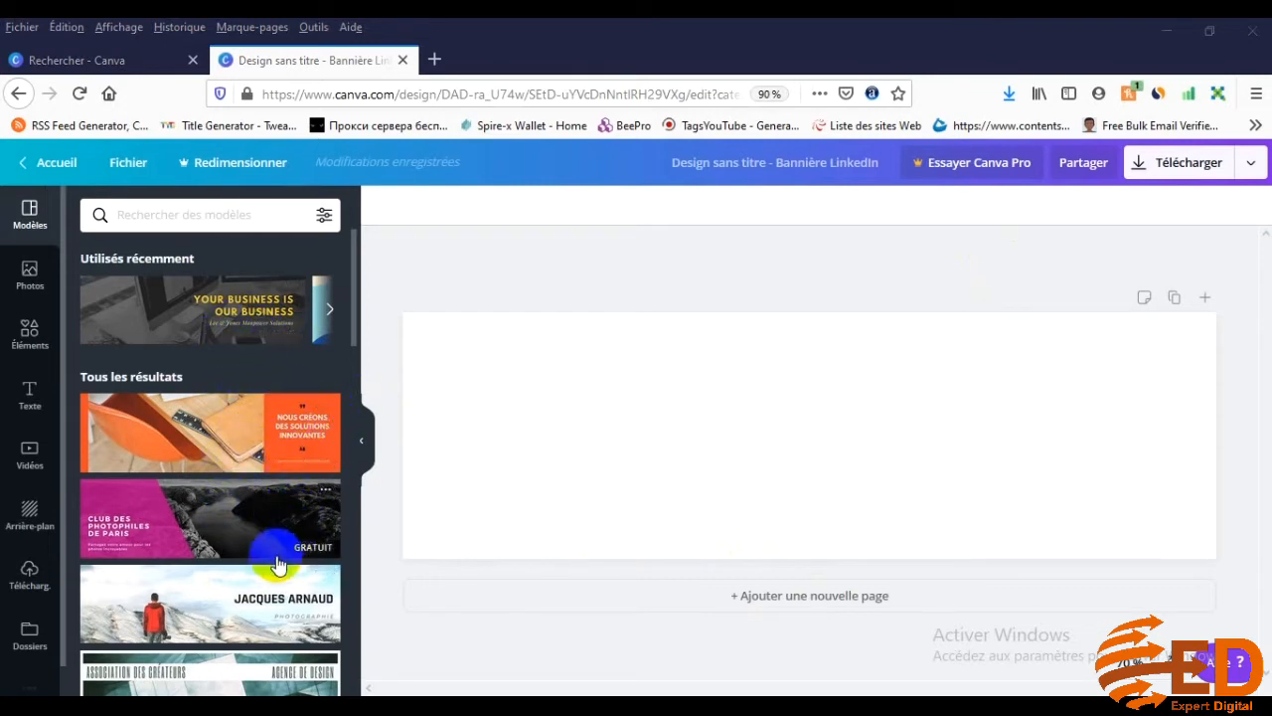
Browse the LinkedIn banner templates and apply the orange "Nous créons des solutions innovantes" template to the blank page.
scroll(277, 576, down, 5)
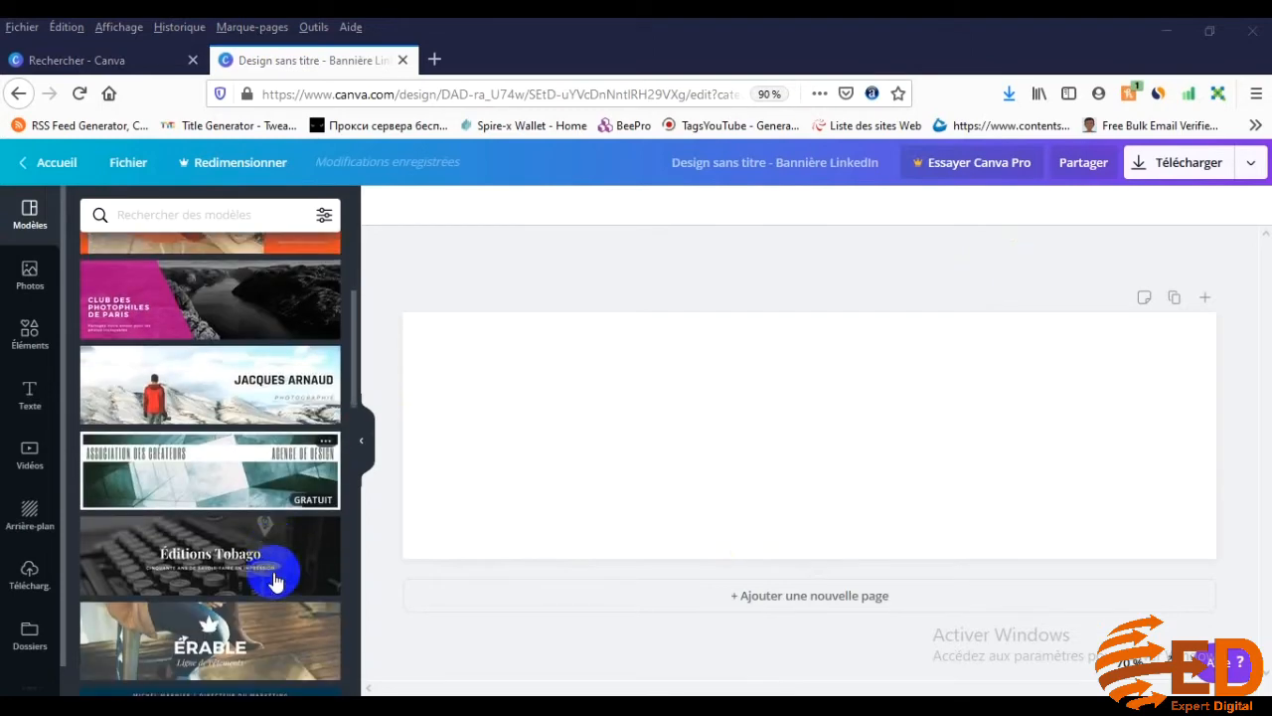
scroll(275, 585, down, 6)
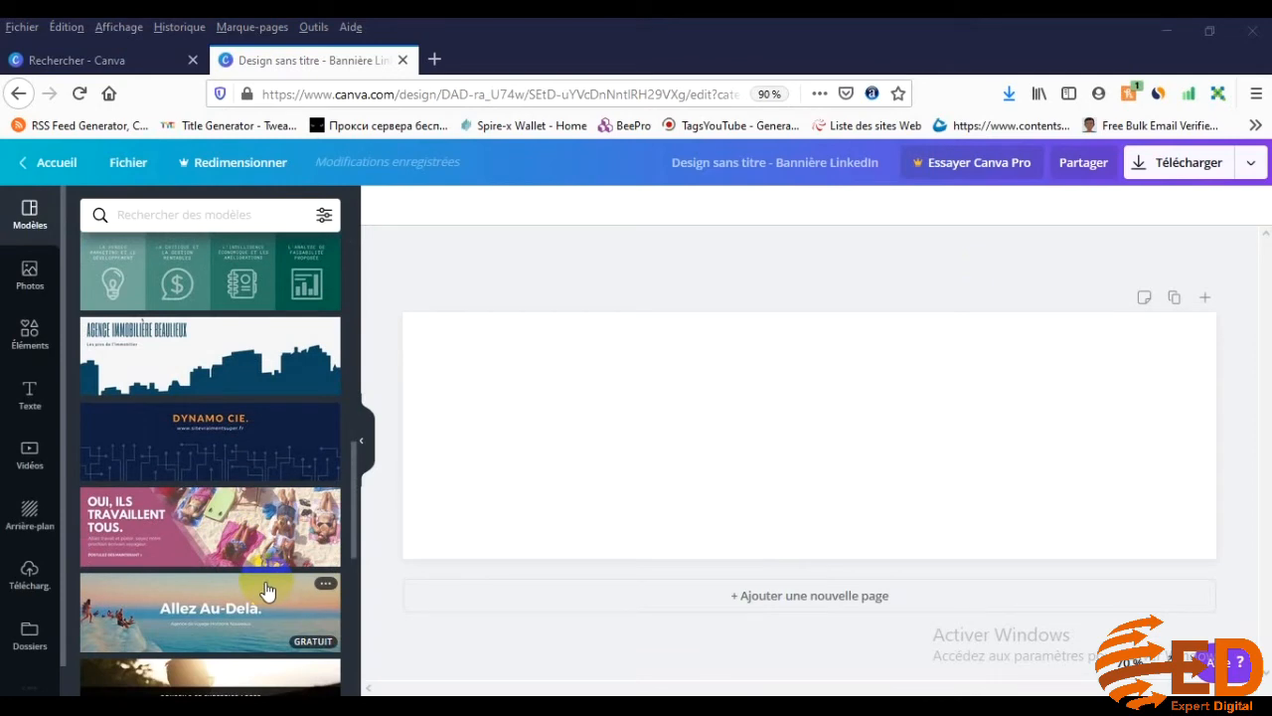
scroll(265, 592, up, 11)
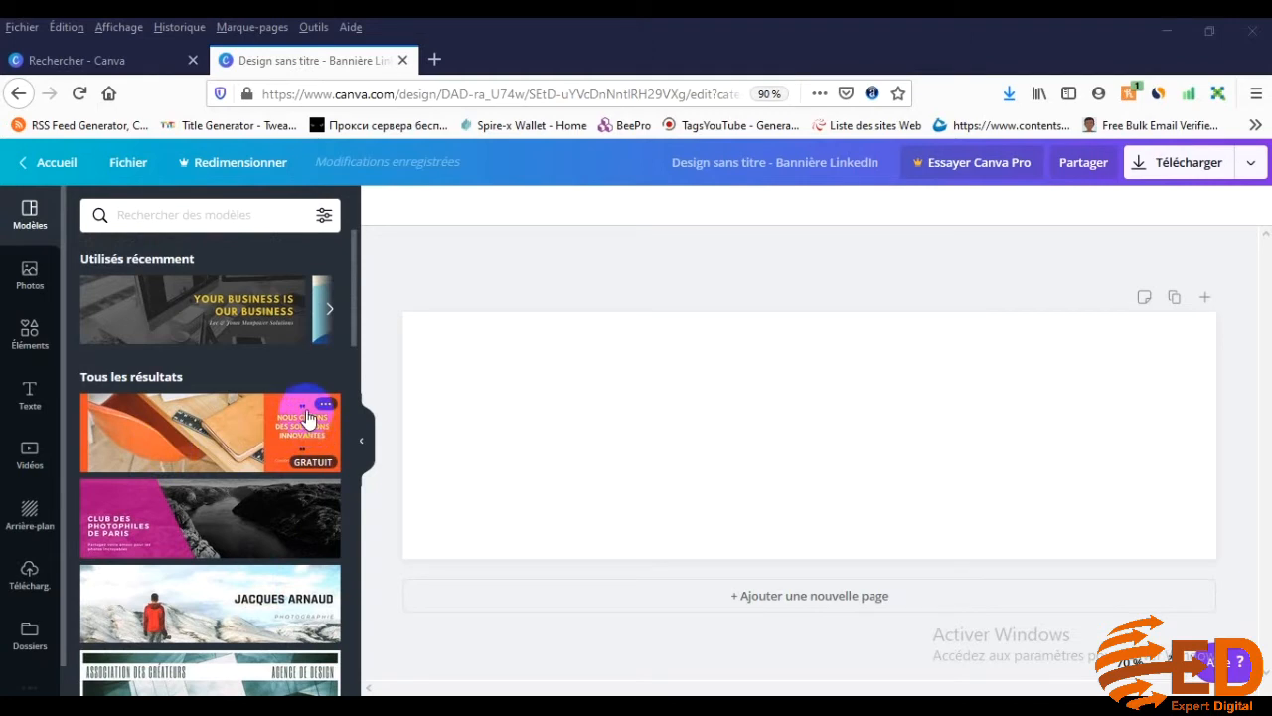
click(249, 421)
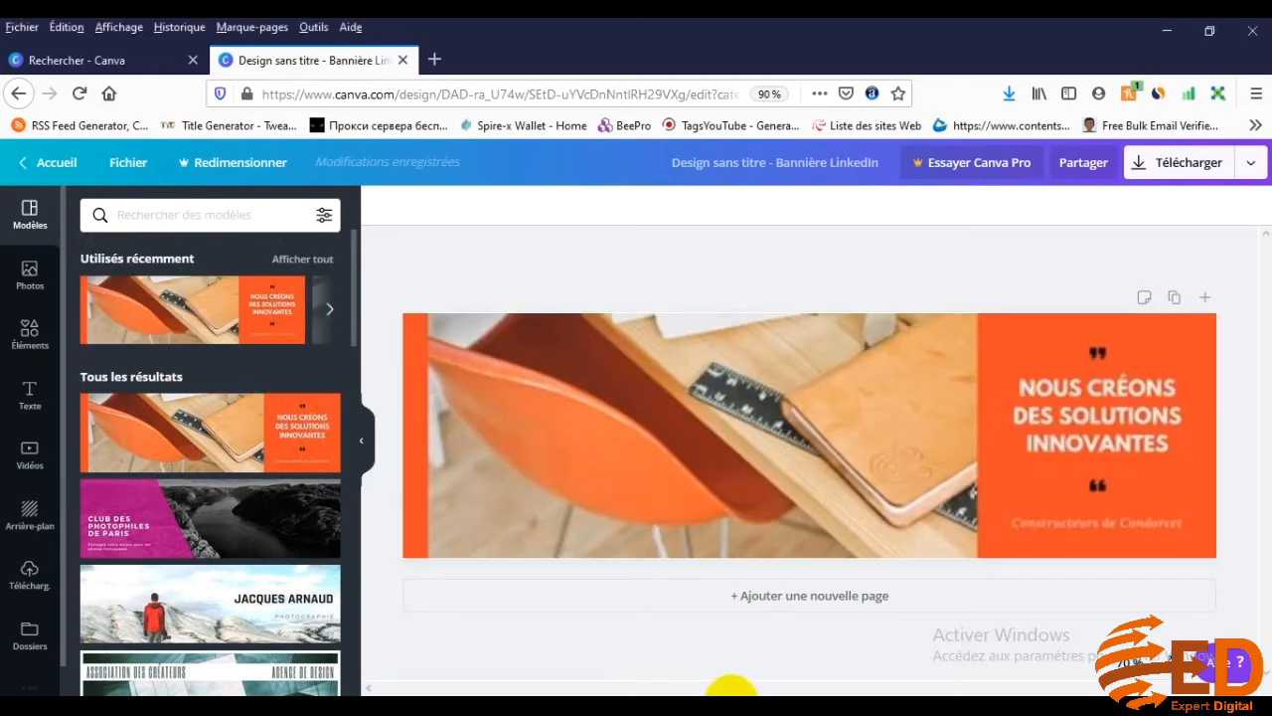
Check which banner elements can be selected, and search the photo library for "motivation".
click(1091, 415)
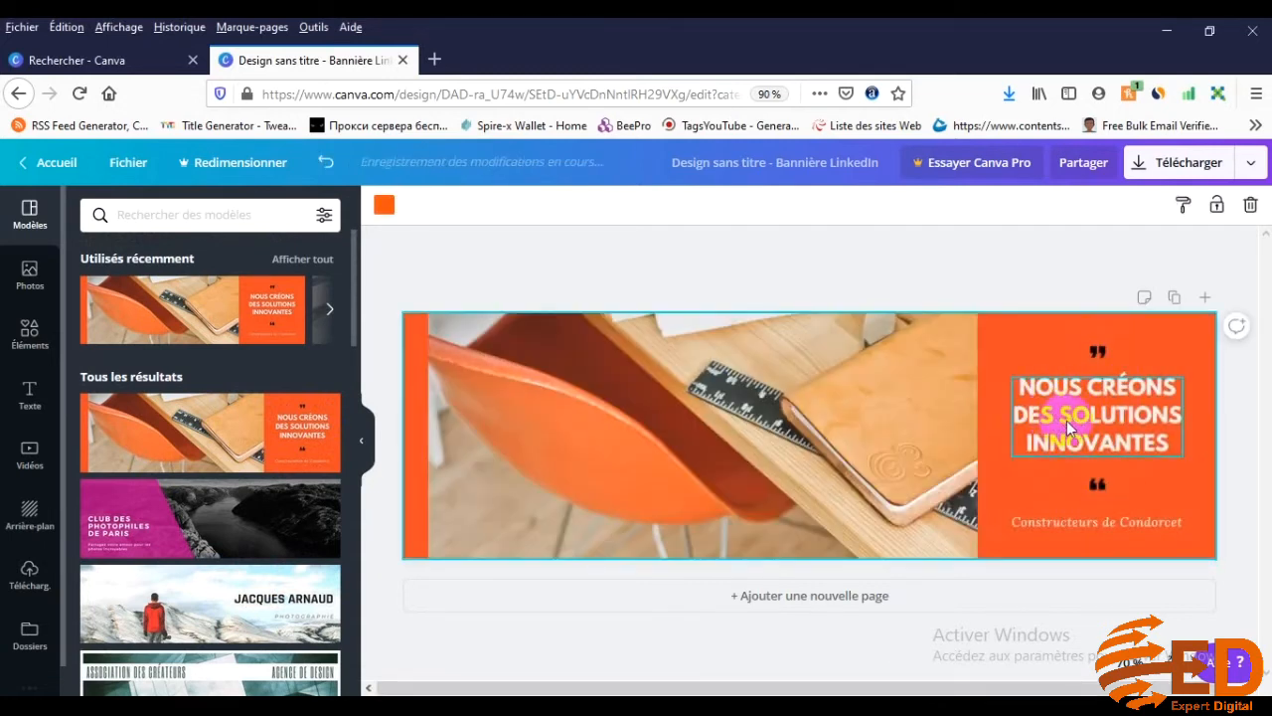
click(868, 440)
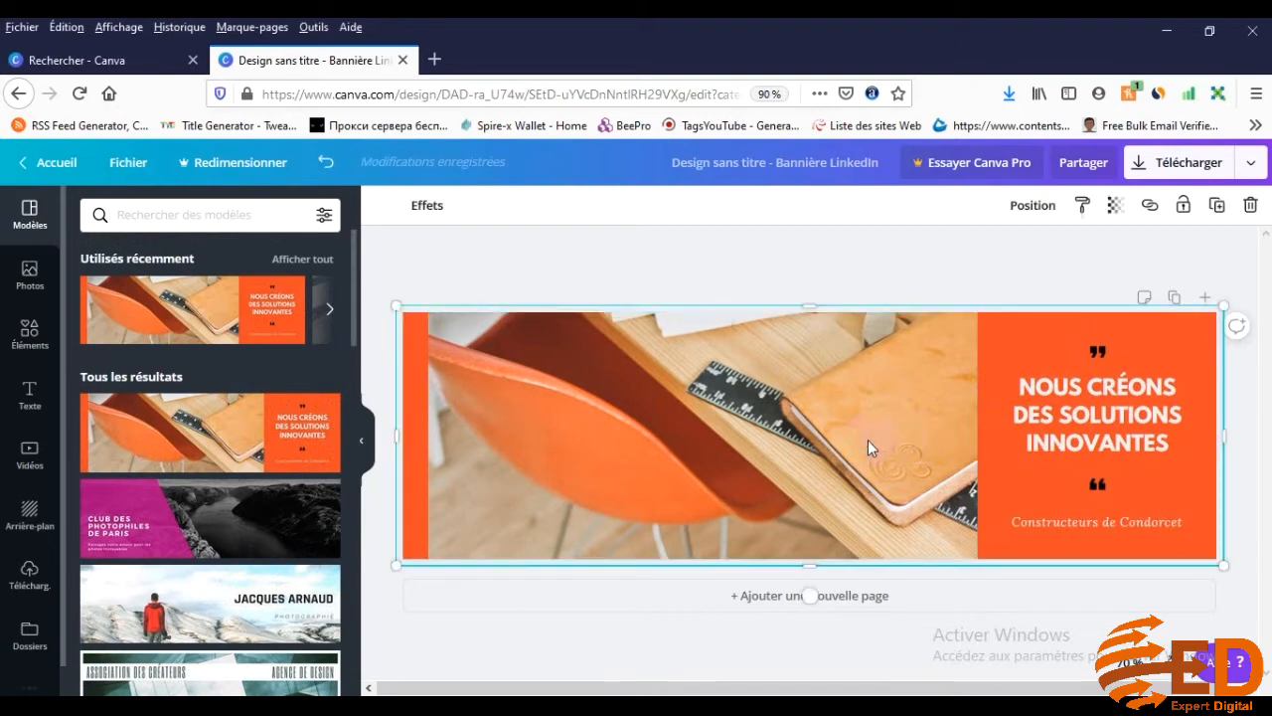
click(1035, 422)
click(610, 463)
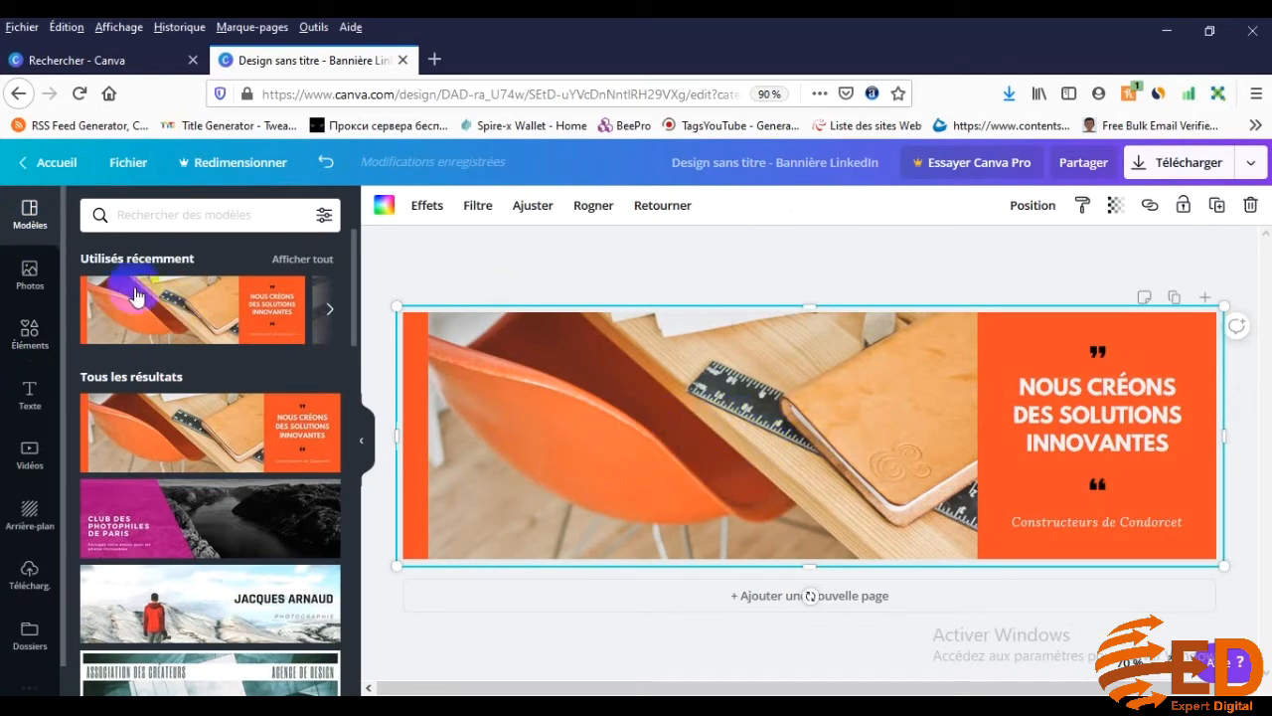
click(30, 274)
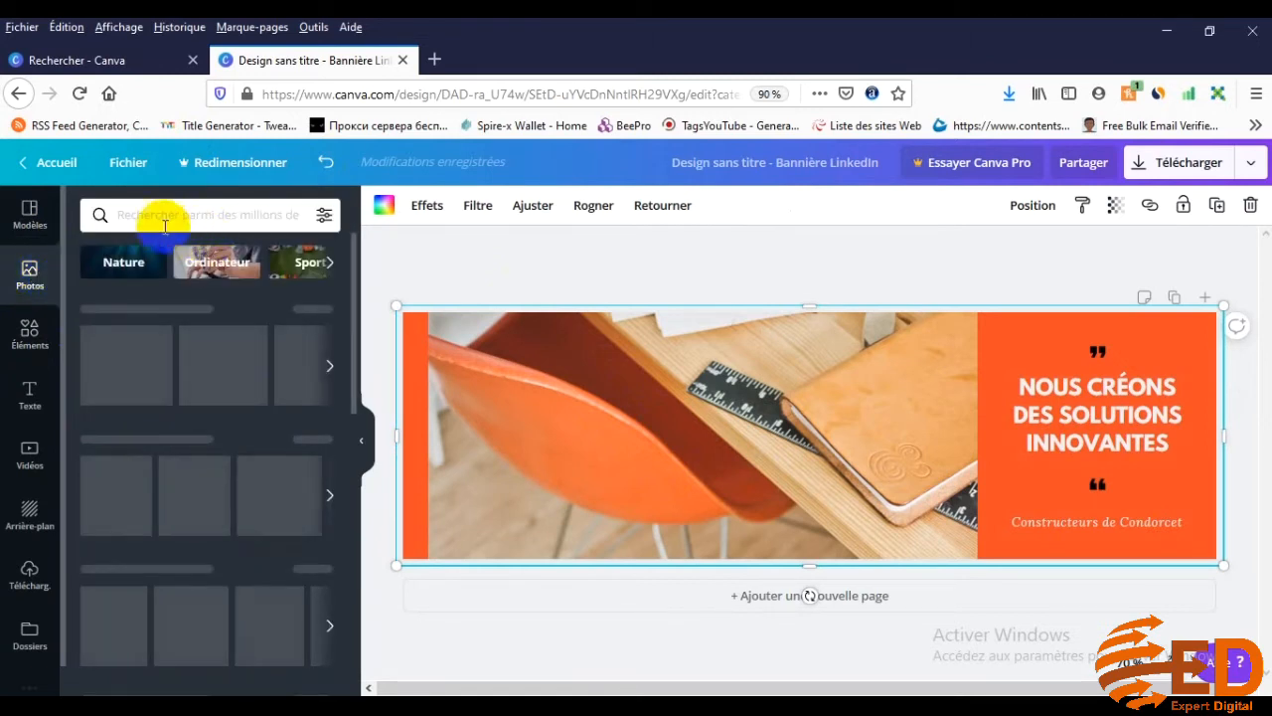
click(151, 216)
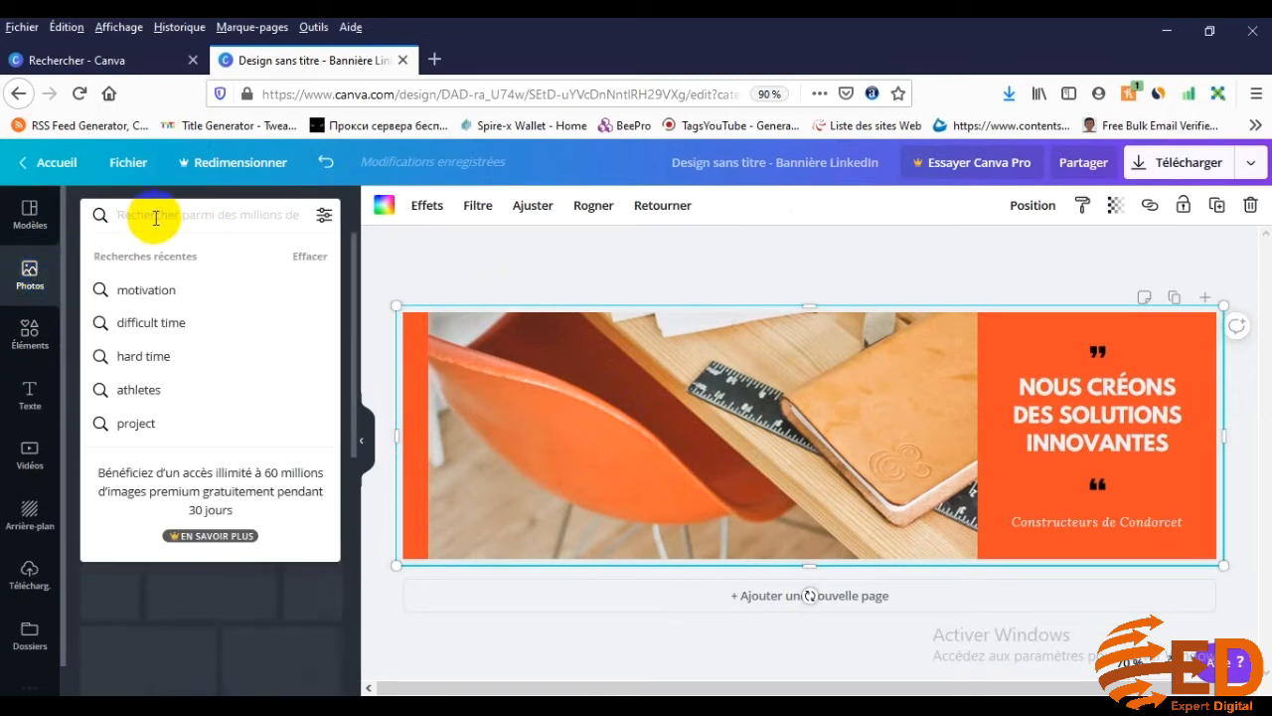
click(162, 291)
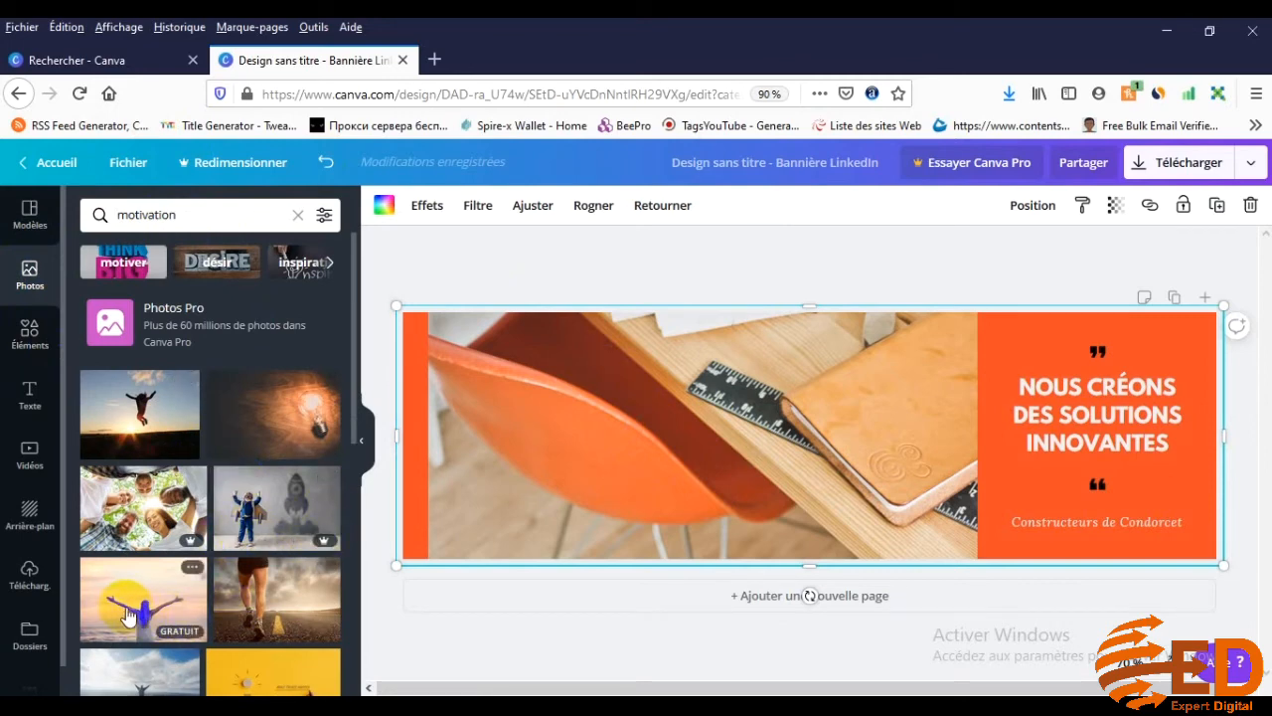
Replace the banner's chair photo with the free photo of a hiker raising both arms on a rocky overlook.
drag(120, 609, 533, 477)
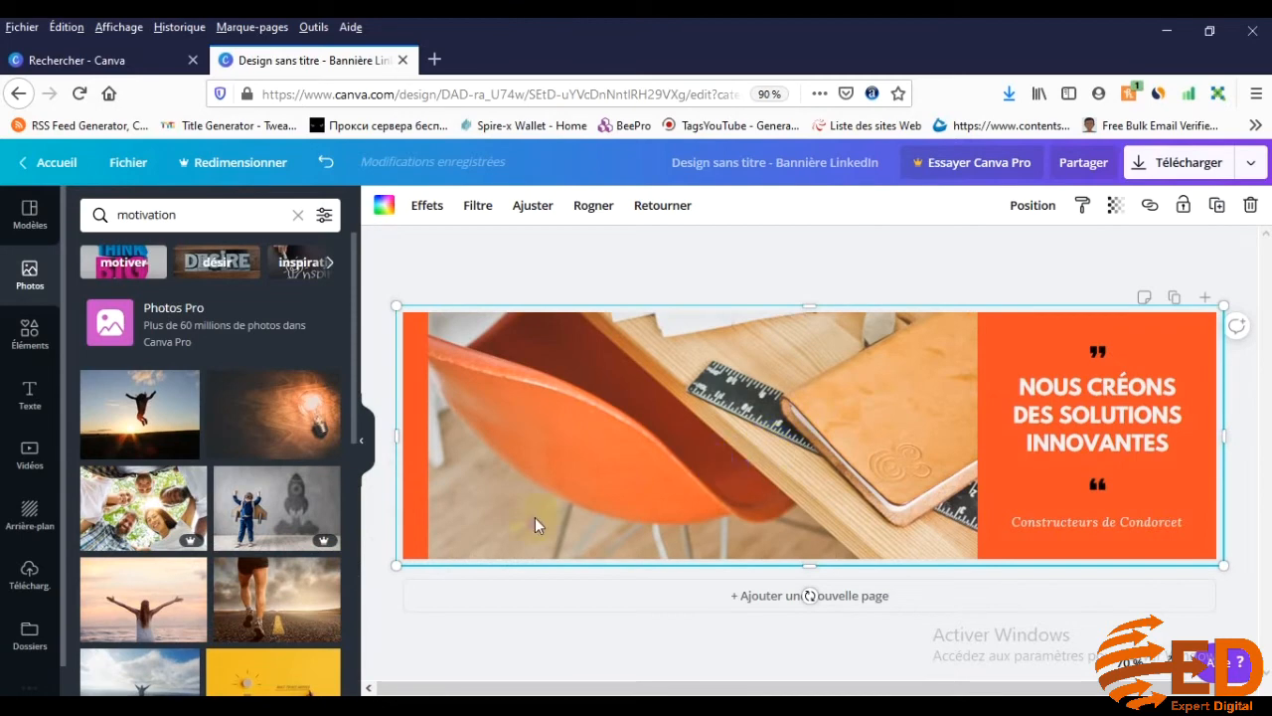
scroll(198, 526, down, 3)
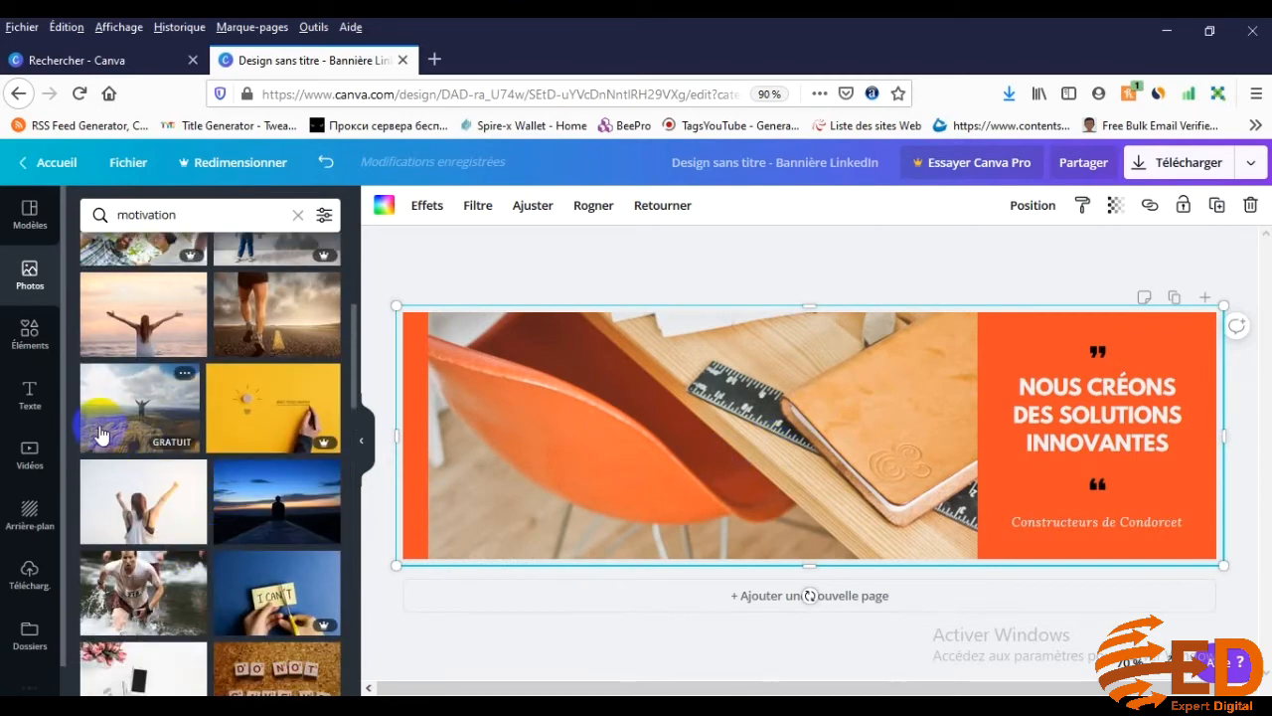
drag(104, 430, 529, 417)
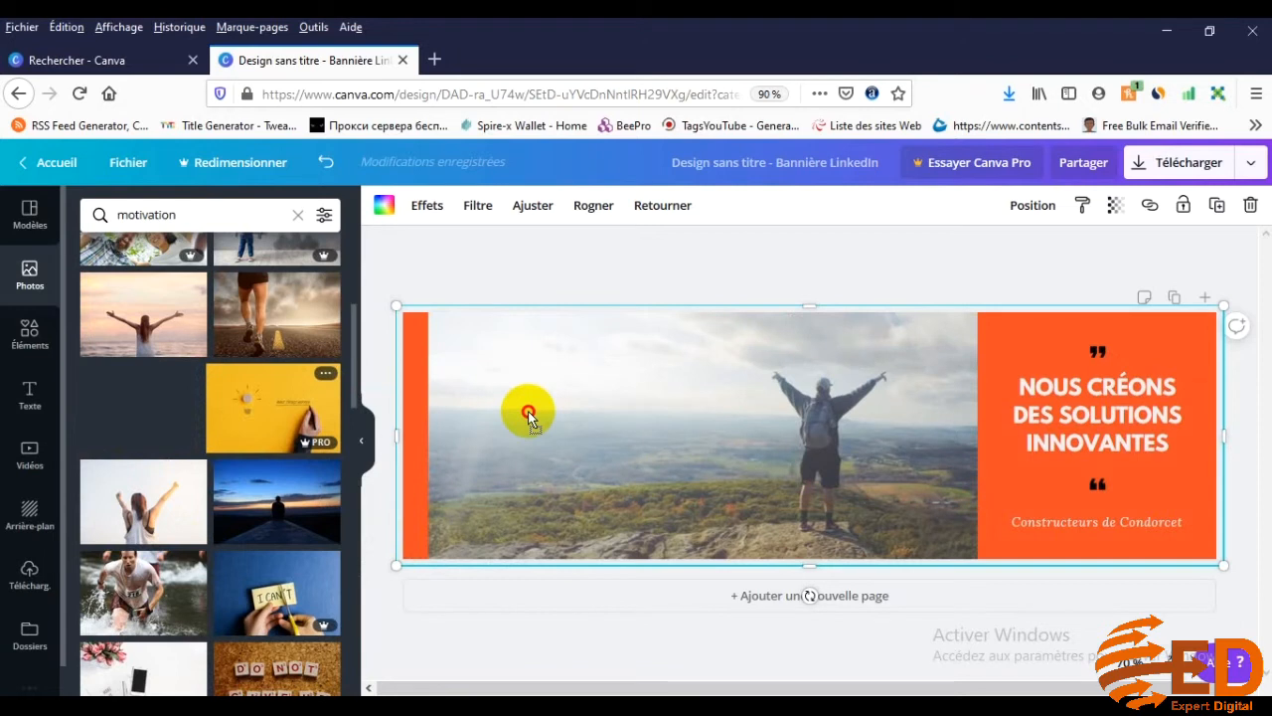
click(486, 639)
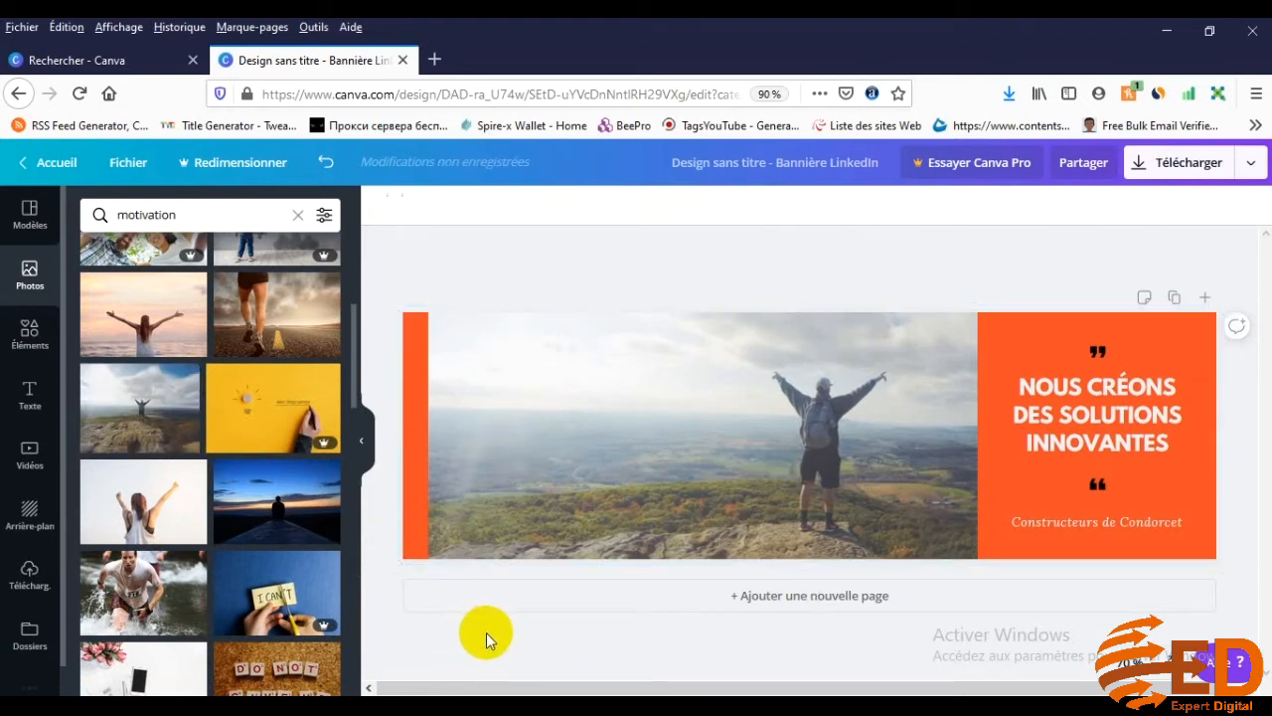
click(415, 450)
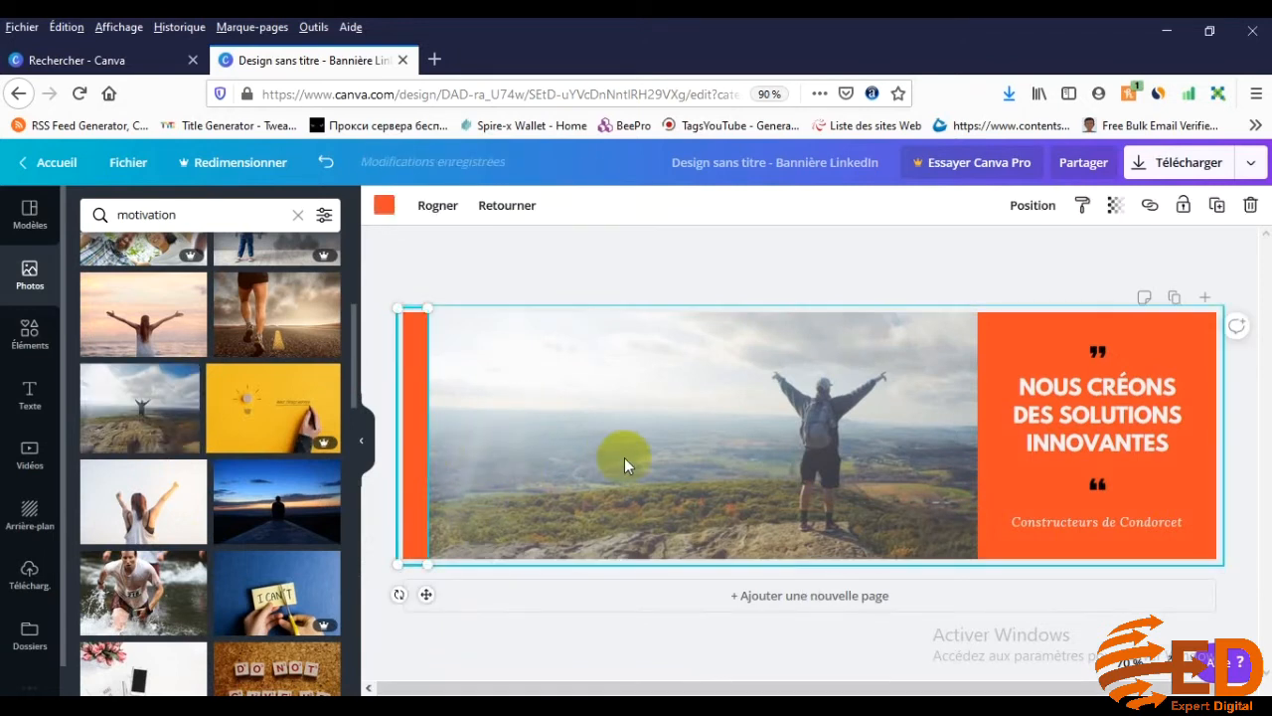
click(625, 458)
click(577, 649)
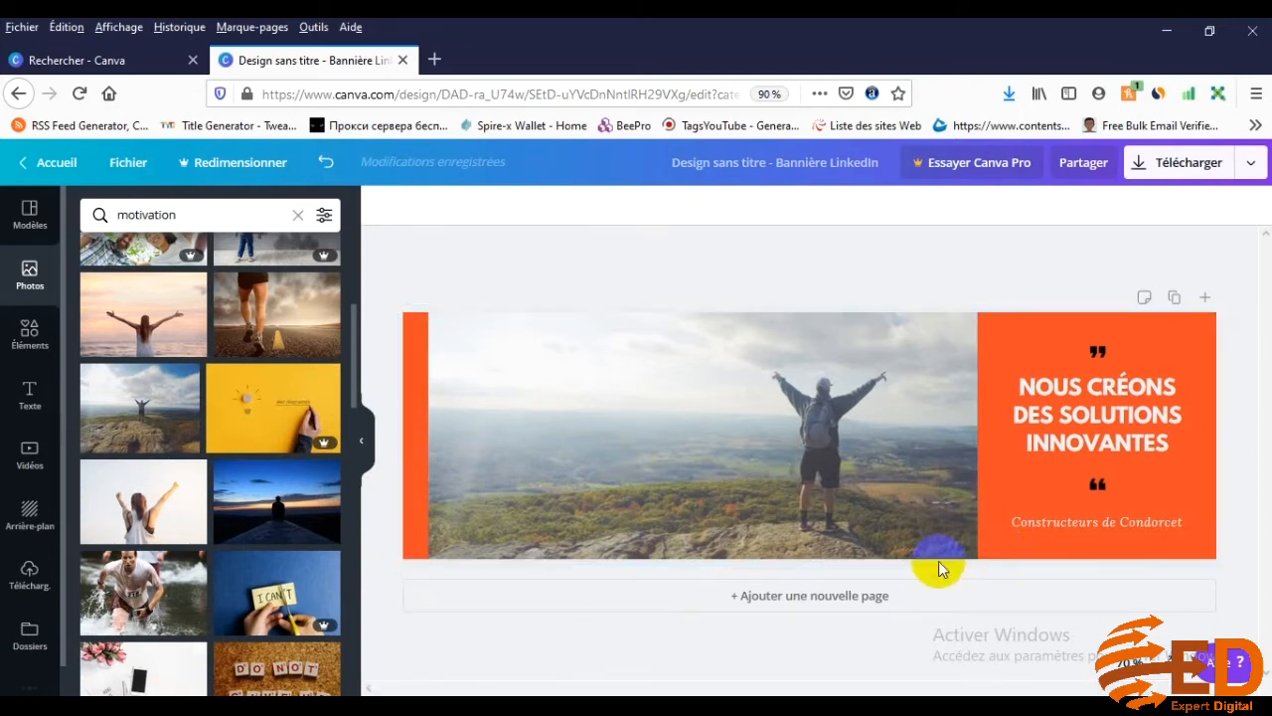
click(1113, 414)
double_click(1113, 414)
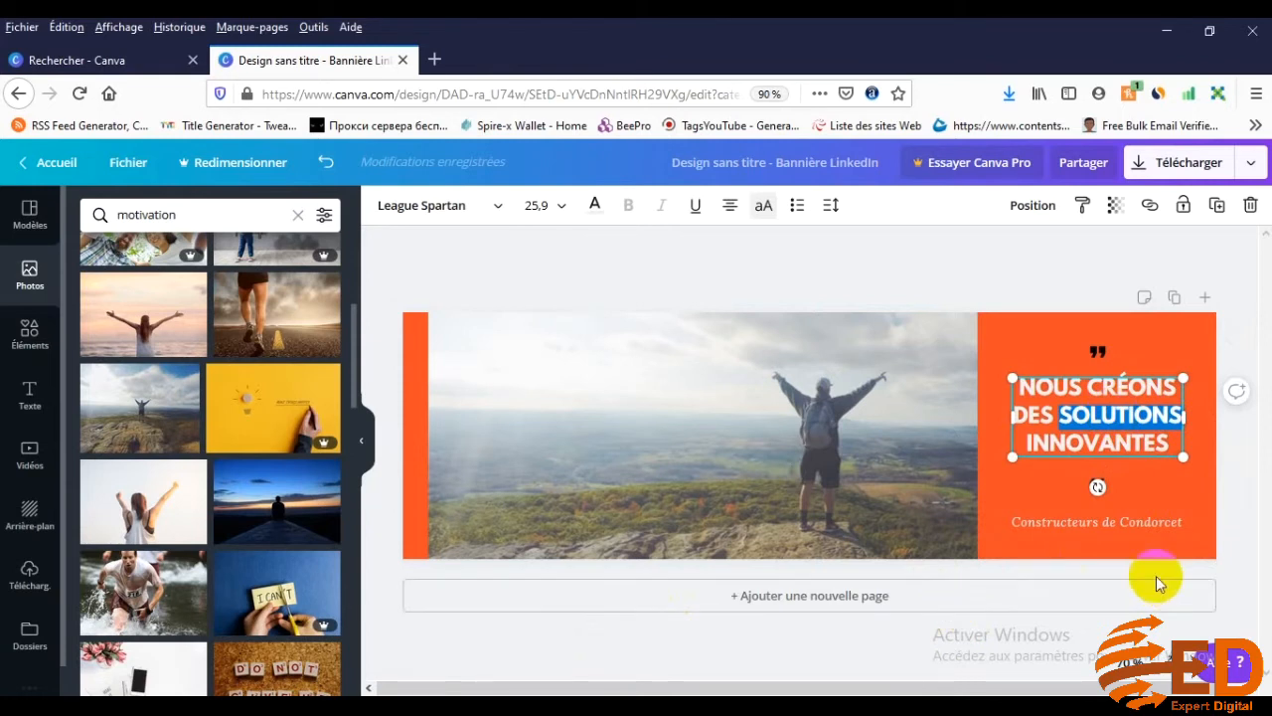
click(1232, 509)
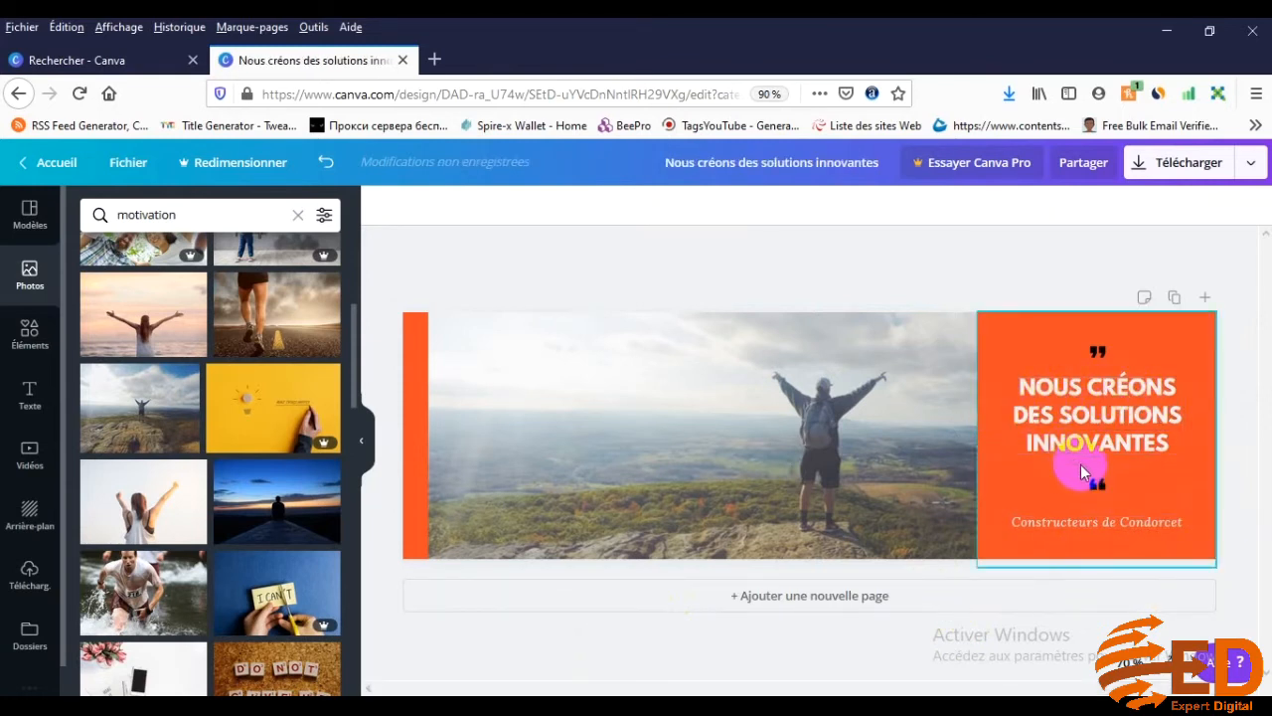
Download the banner as a PNG and save it to the Desktop as "Nous créons des solutions innovantes.png".
click(1184, 171)
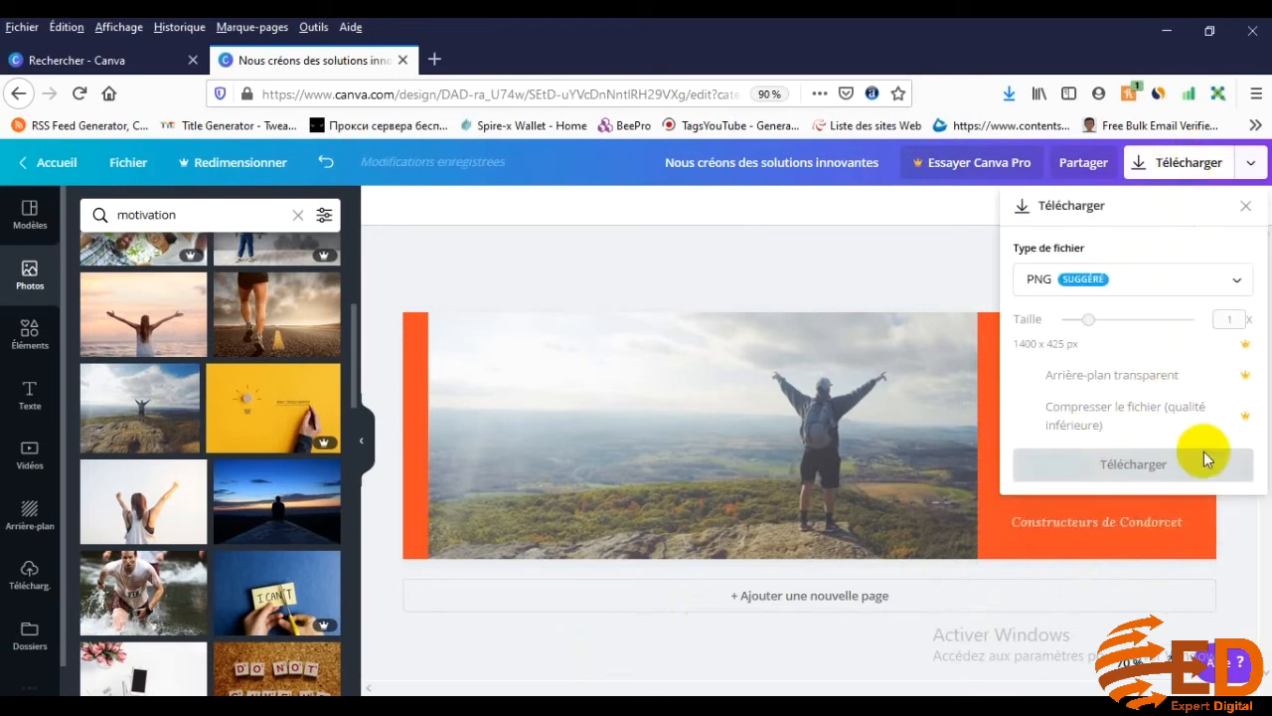
click(1129, 469)
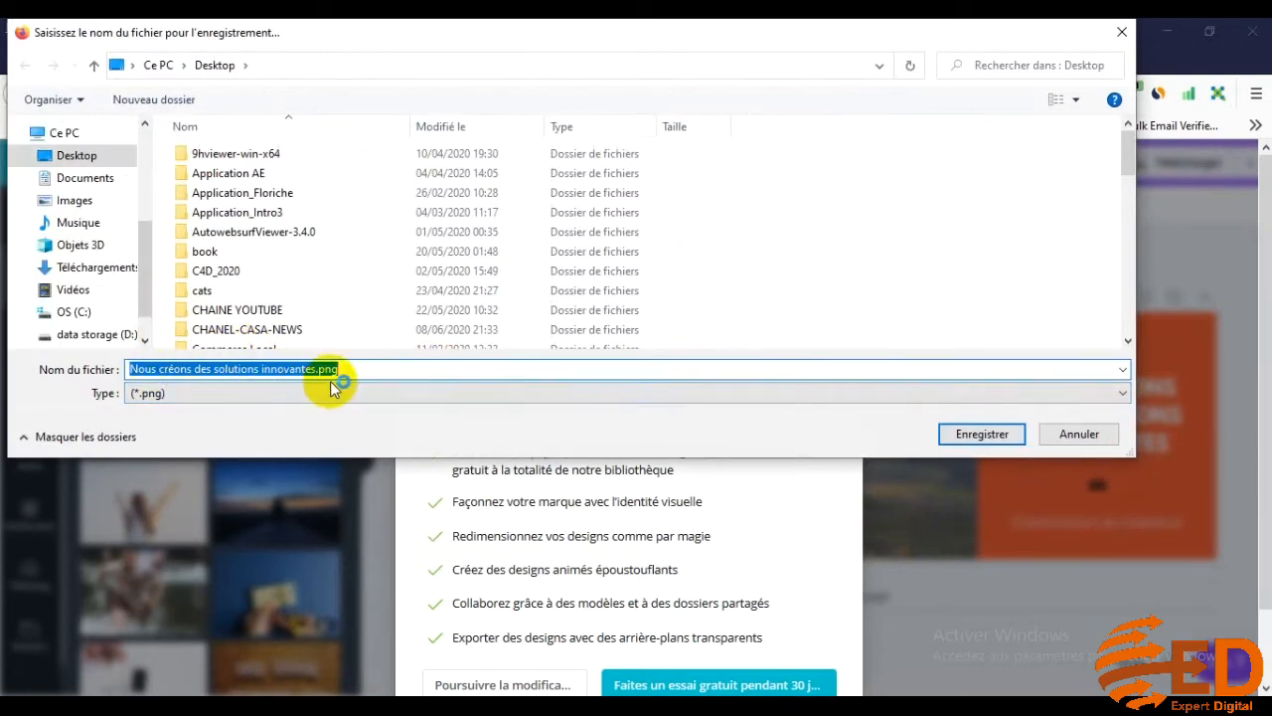
click(959, 435)
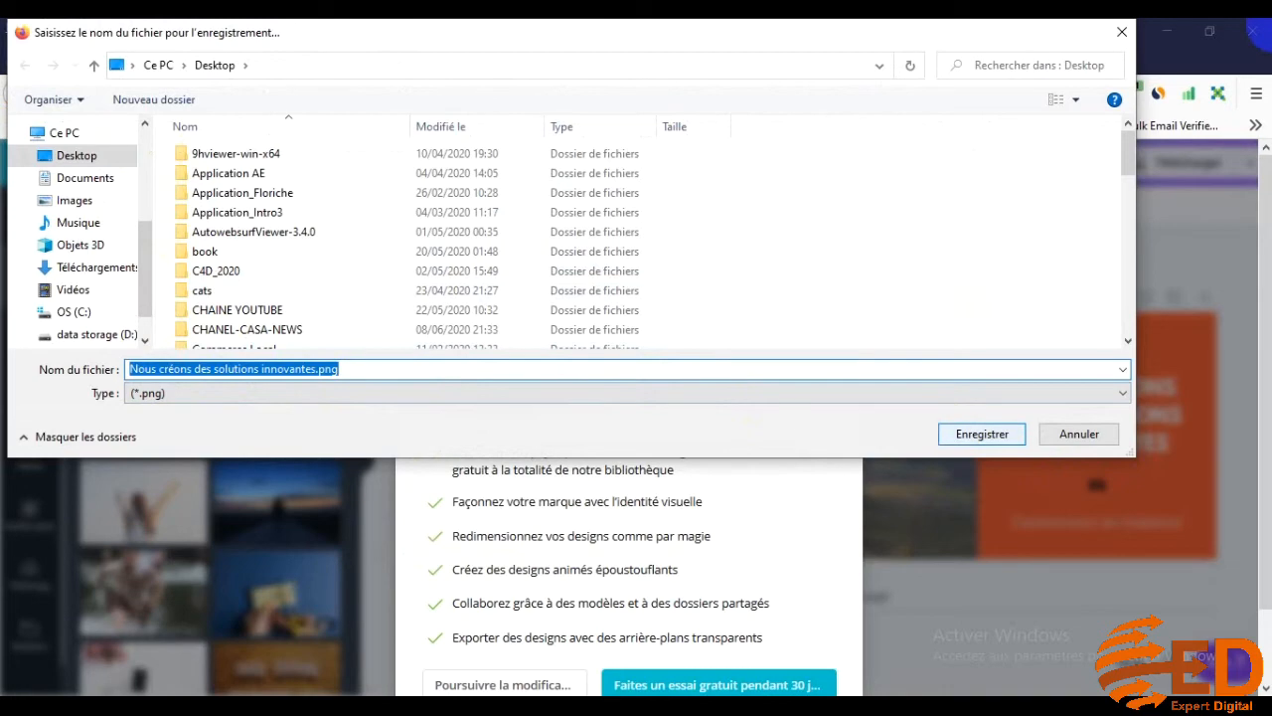
click(989, 435)
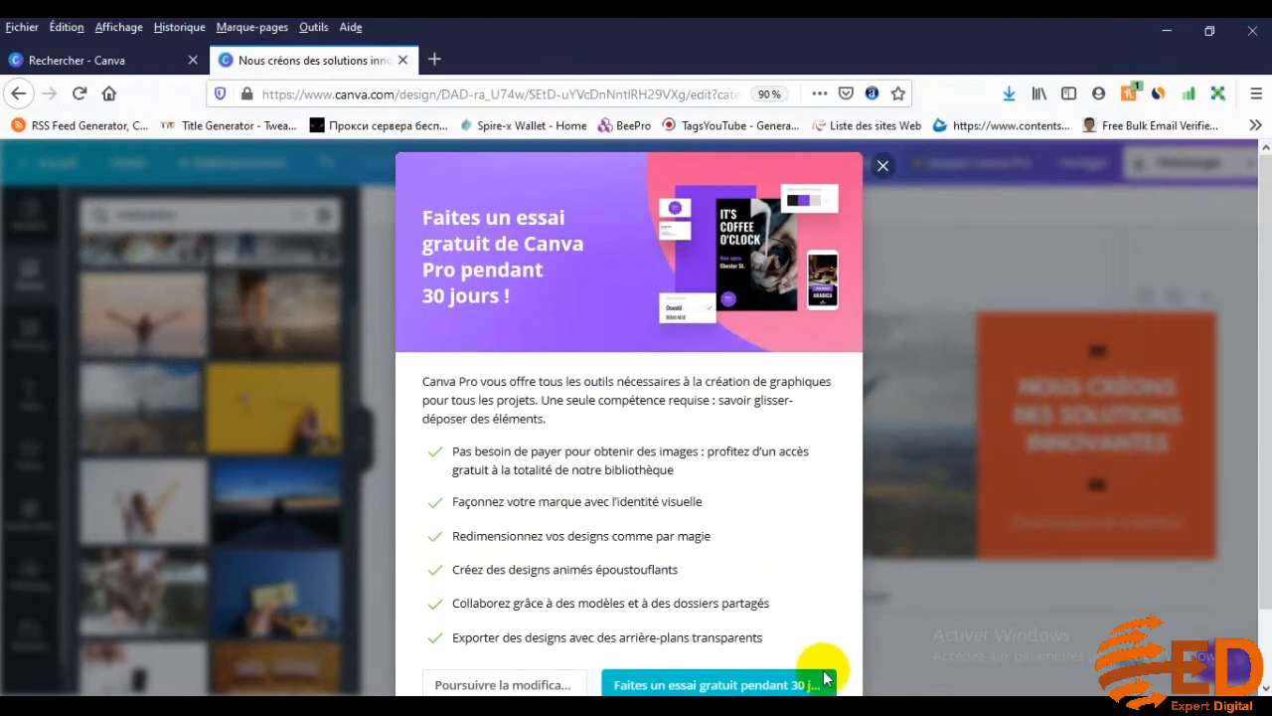
Switch to the LinkedIn page, upload "Nous créons des solutions innovantes.png" as cover photo, shift it down to show the whole headline, and save.
click(894, 707)
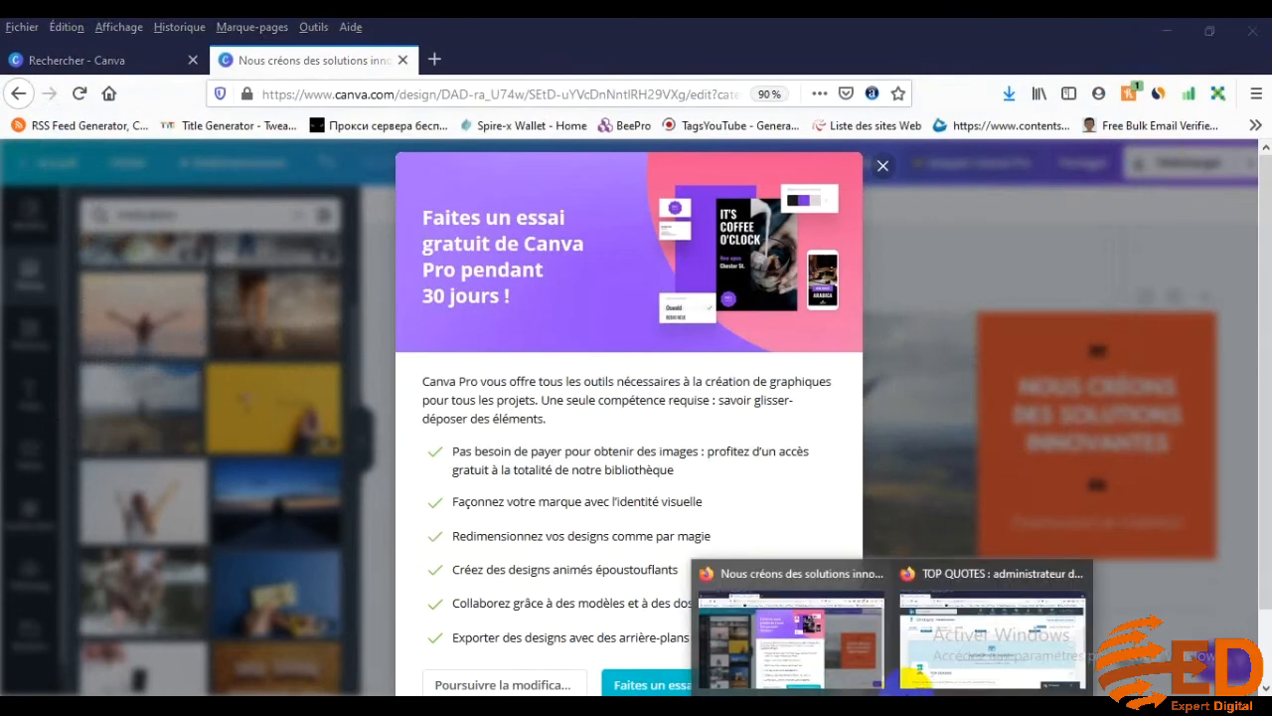
click(951, 570)
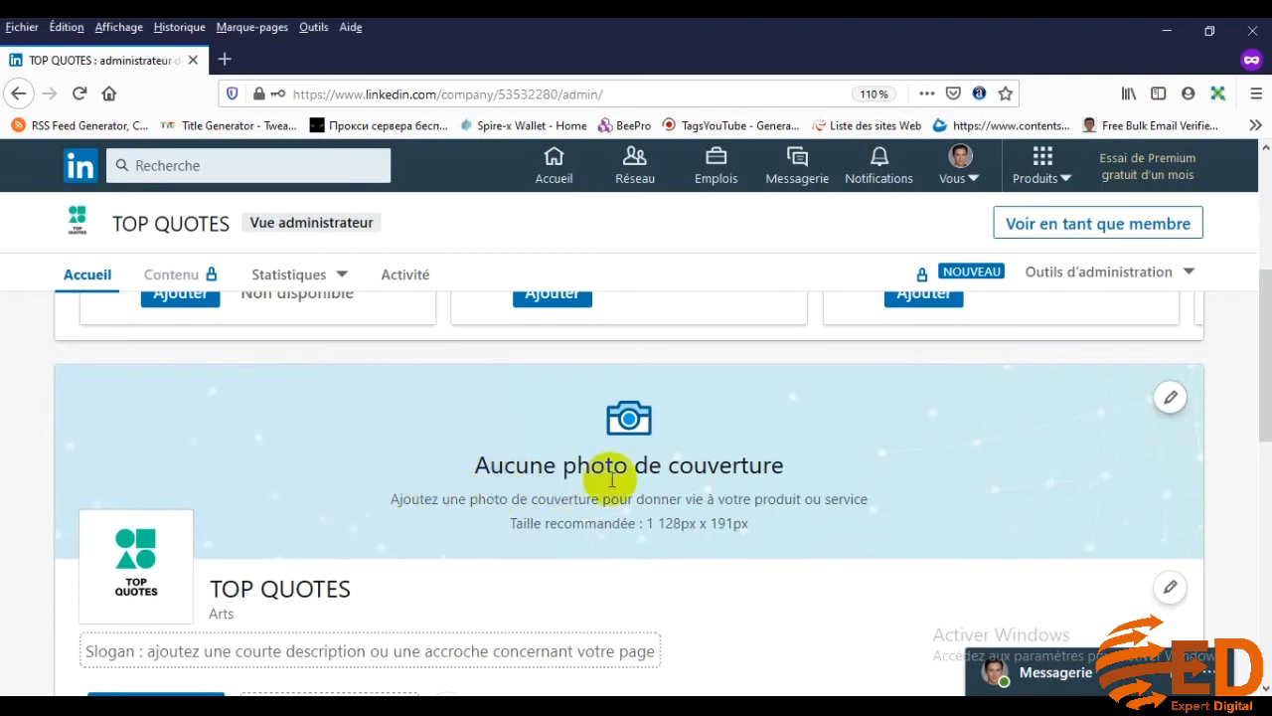
click(1168, 402)
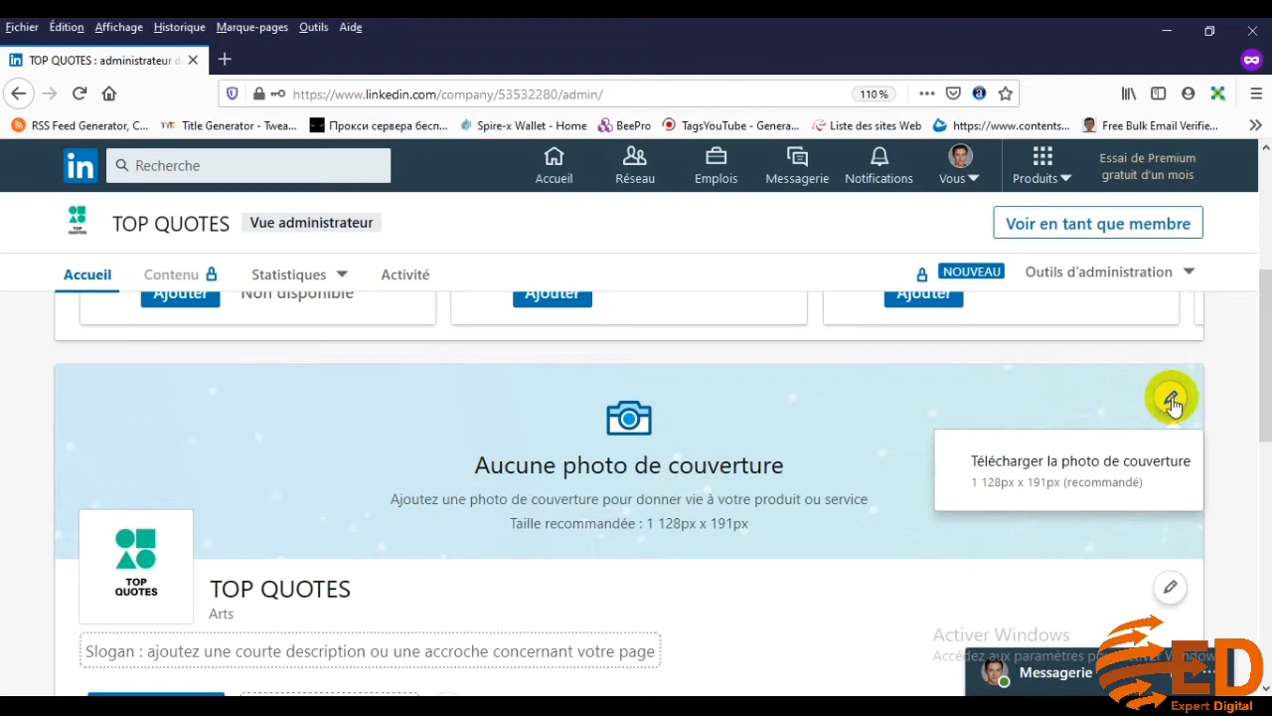
click(1106, 467)
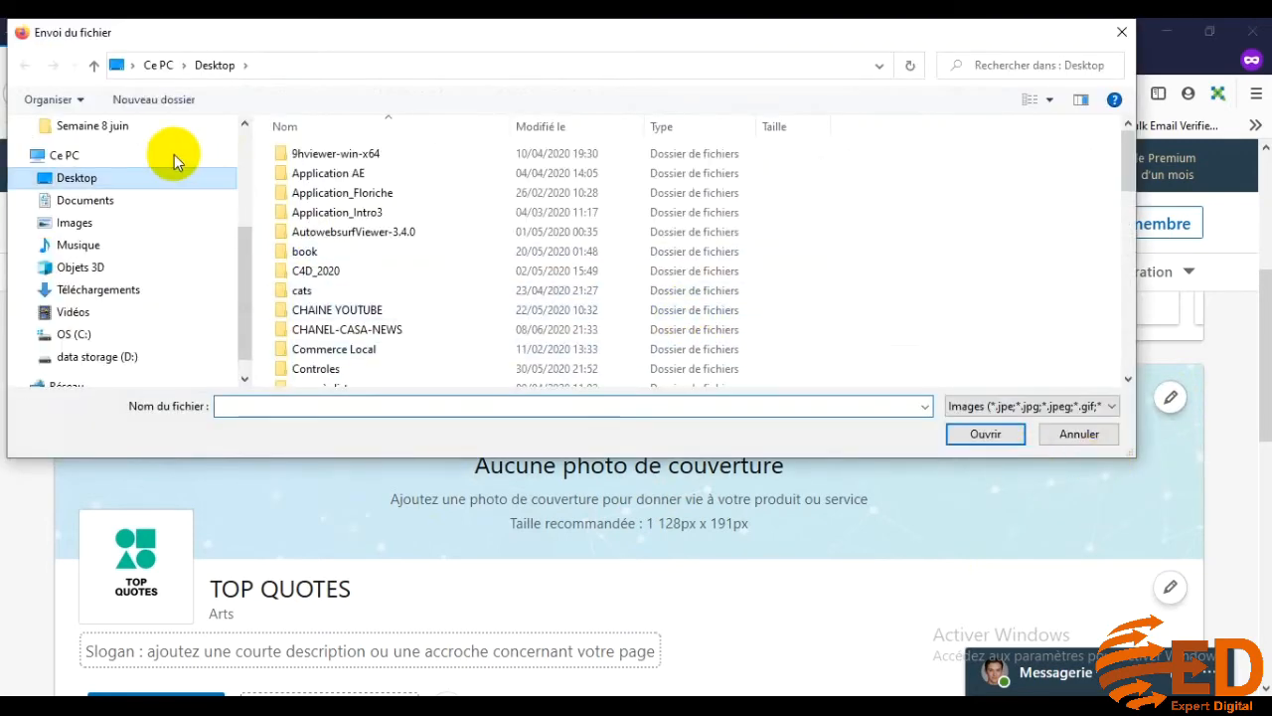
scroll(446, 277, down, 10)
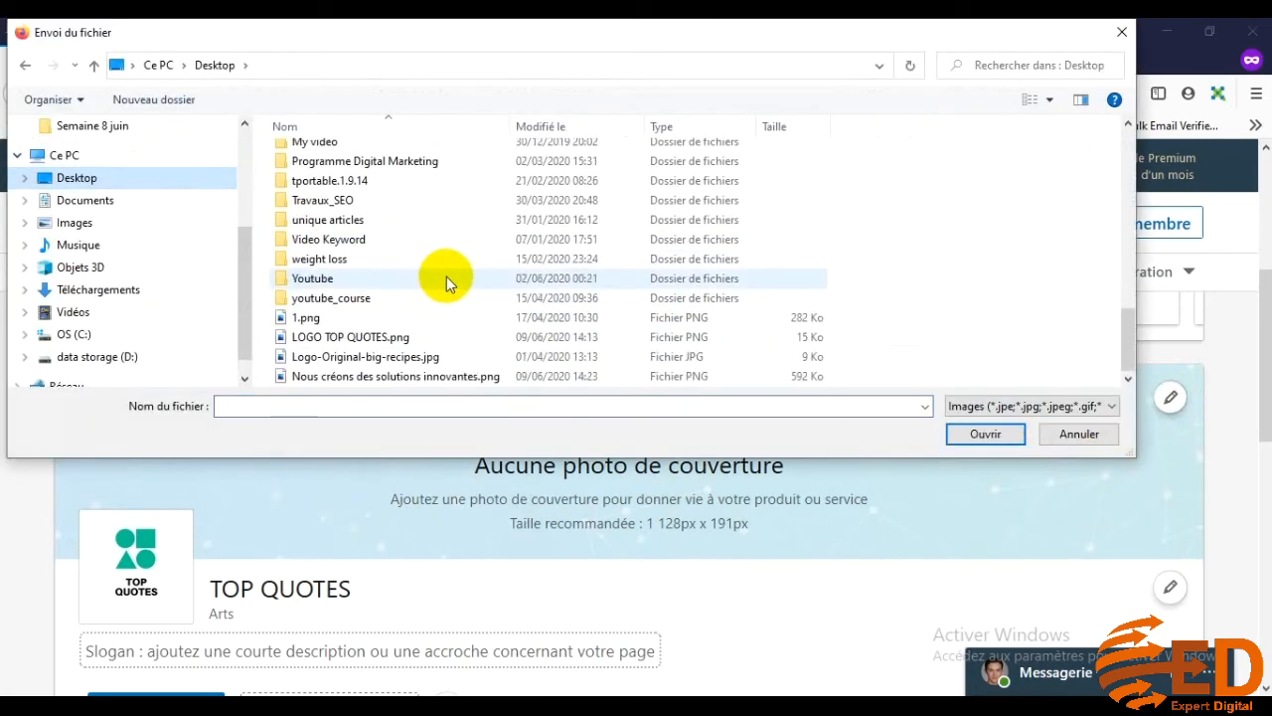
click(386, 376)
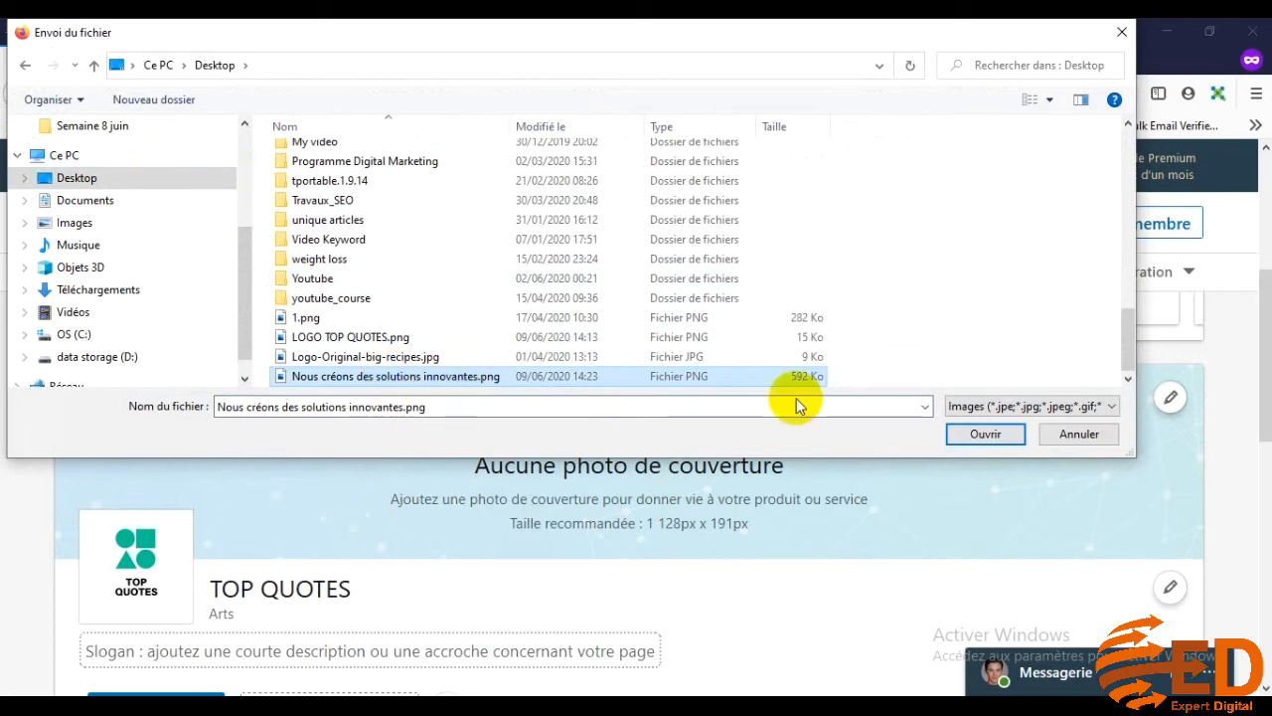
click(973, 434)
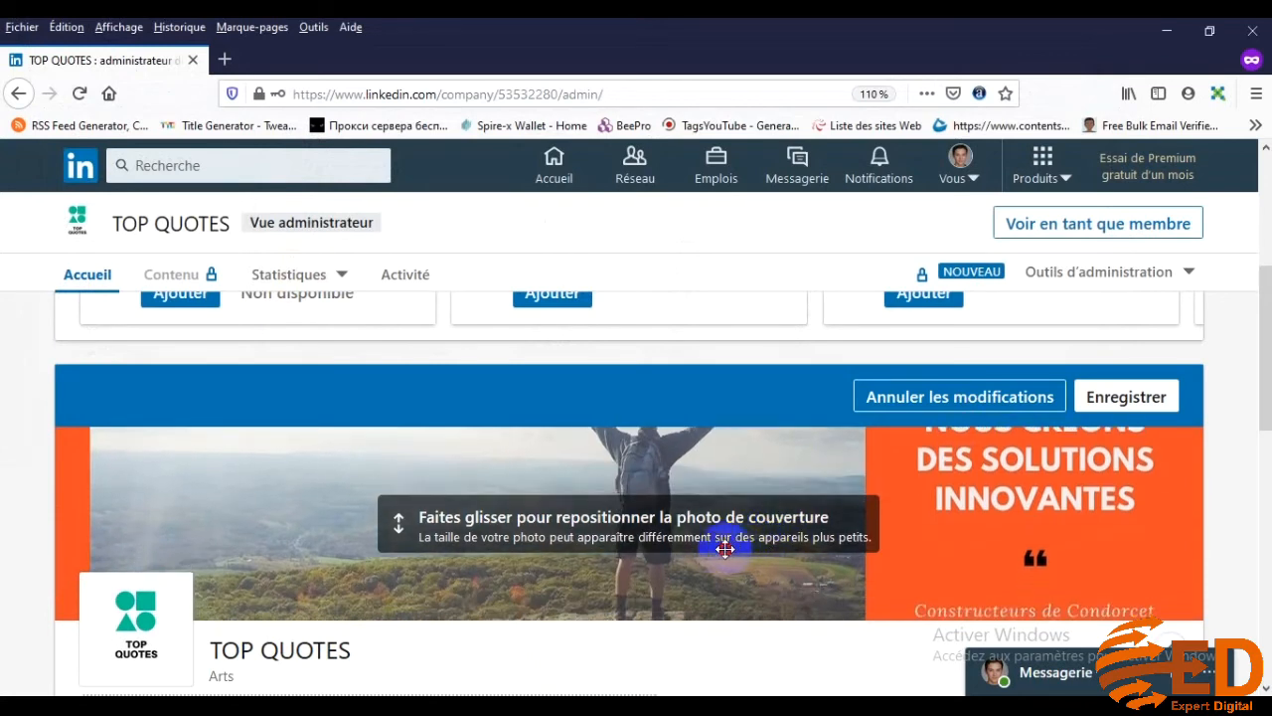
drag(718, 588, 727, 600)
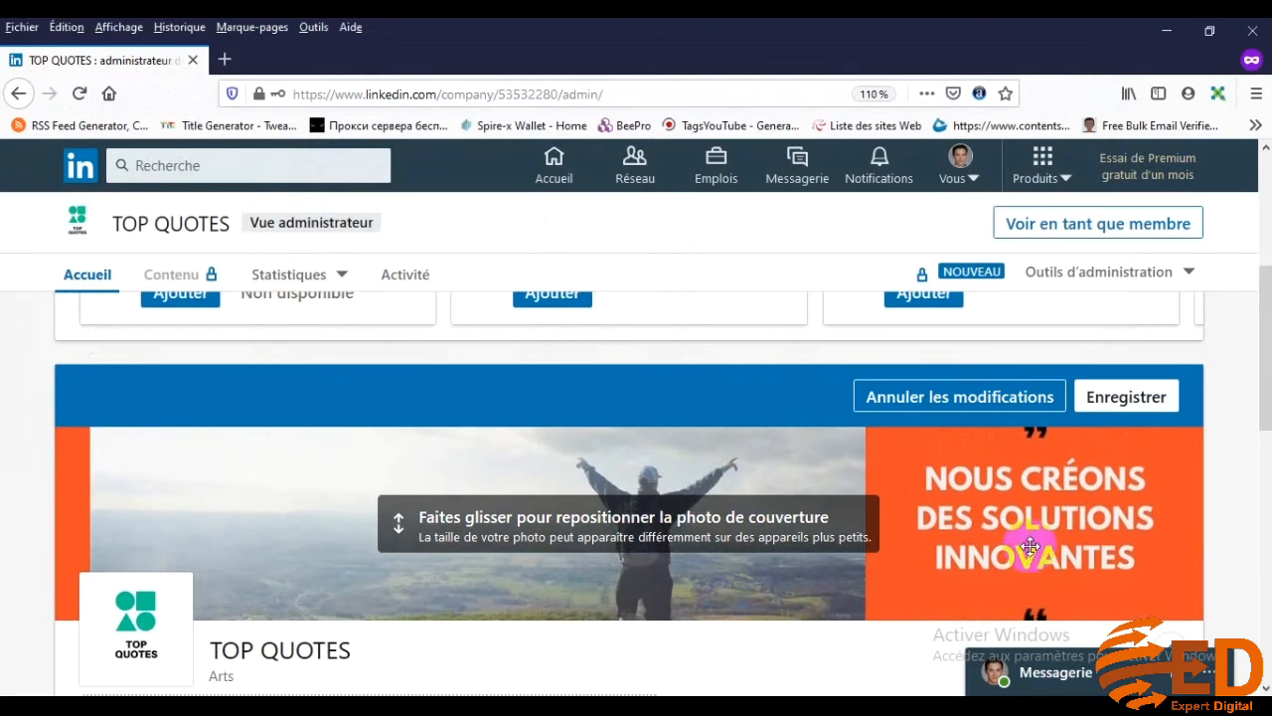
click(1113, 397)
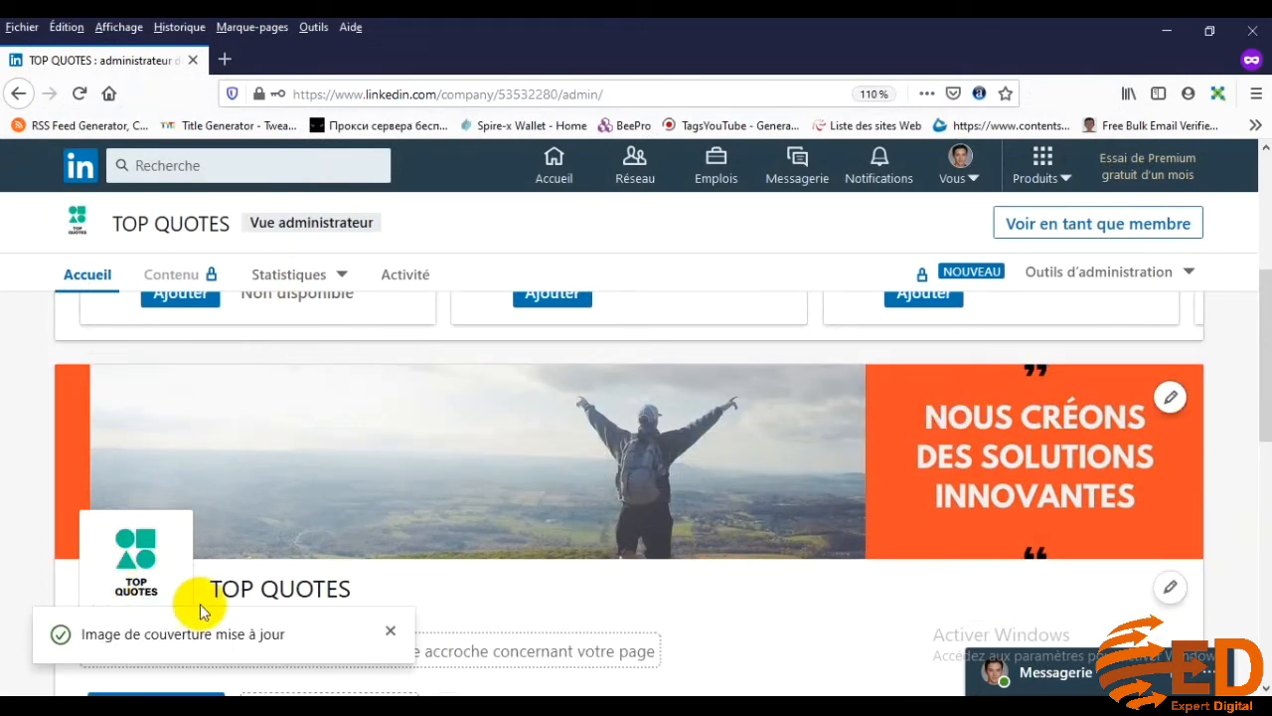
scroll(888, 463, up, 3)
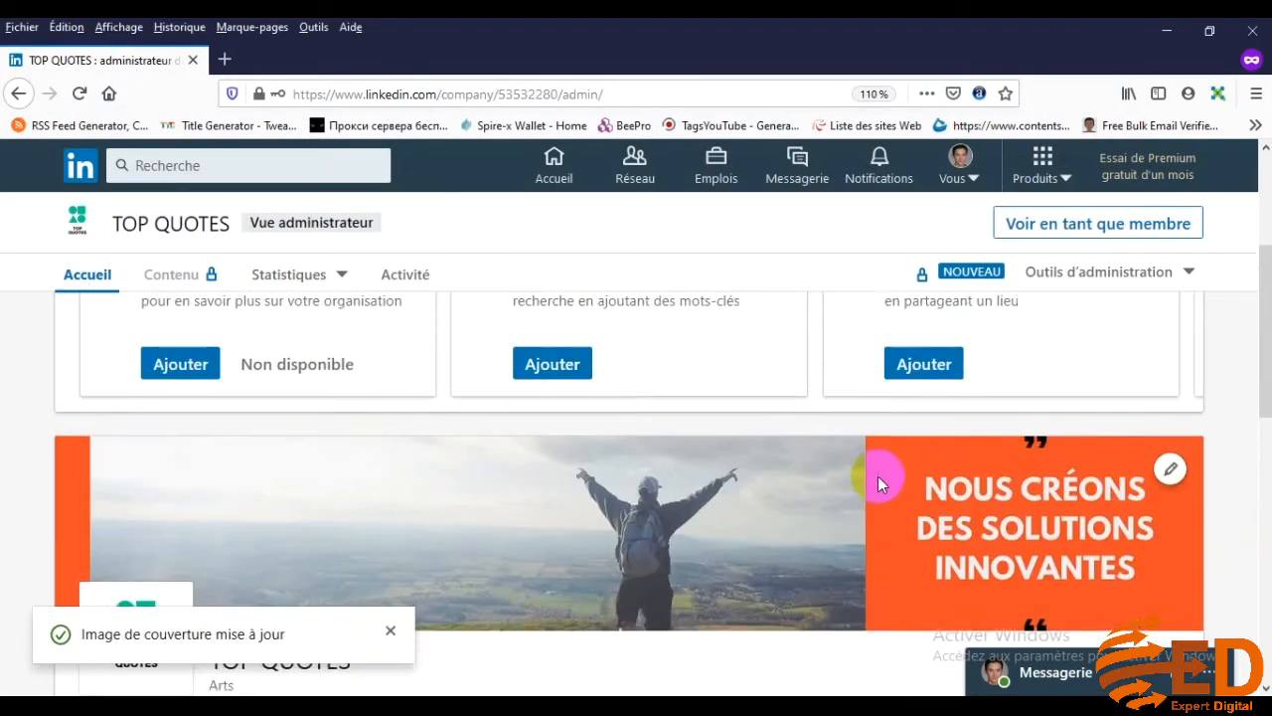
scroll(875, 474, down, 4)
scroll(894, 469, down, 2)
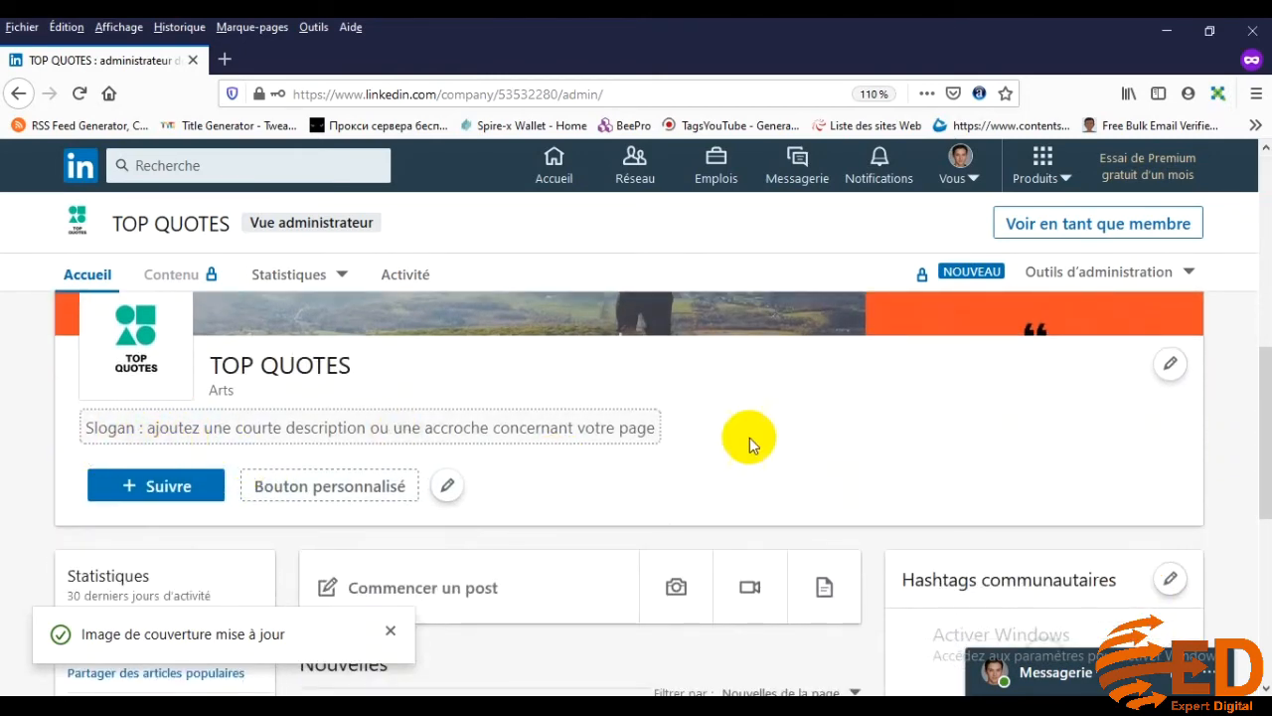
scroll(842, 433, up, 3)
scroll(842, 431, down, 2)
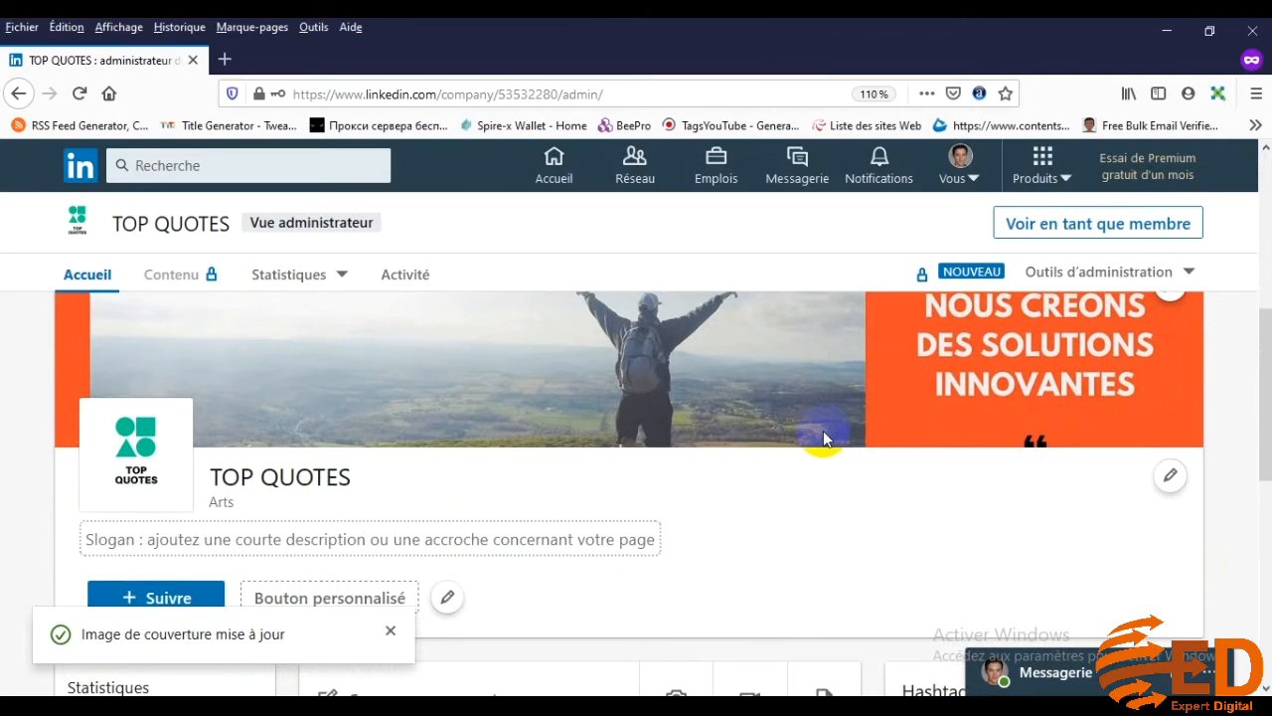
click(227, 555)
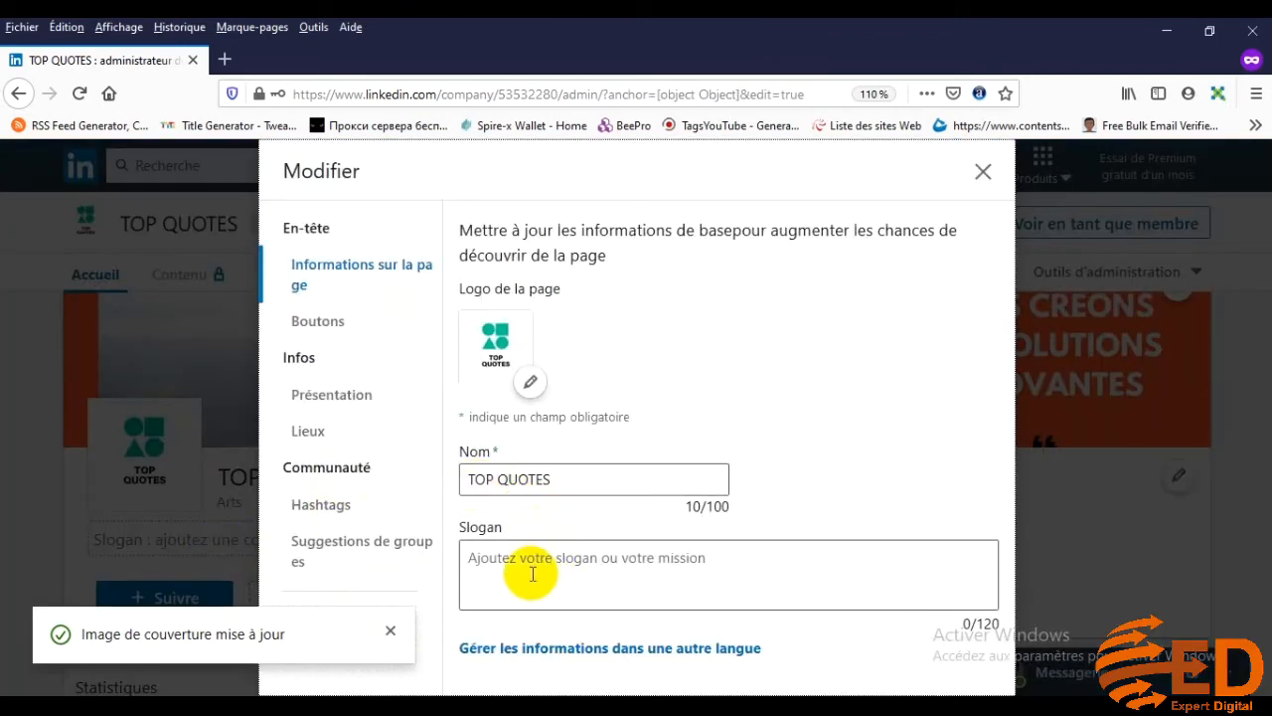
click(532, 572)
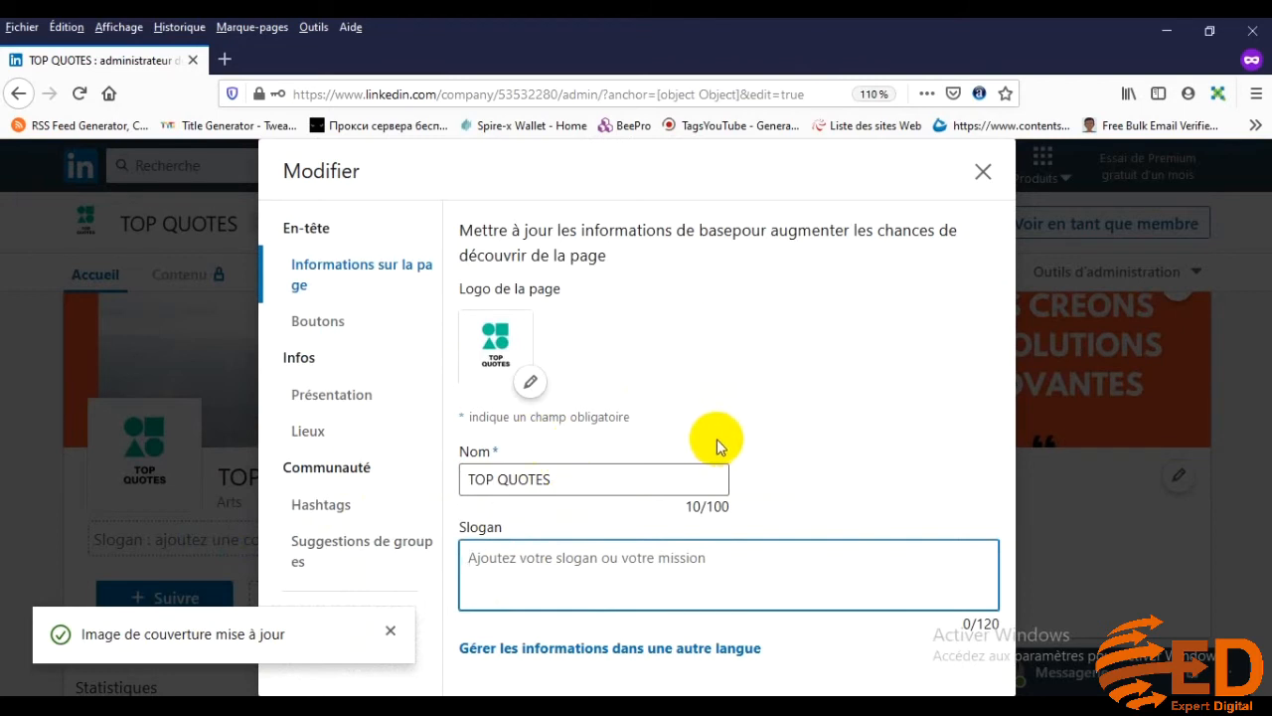
click(572, 166)
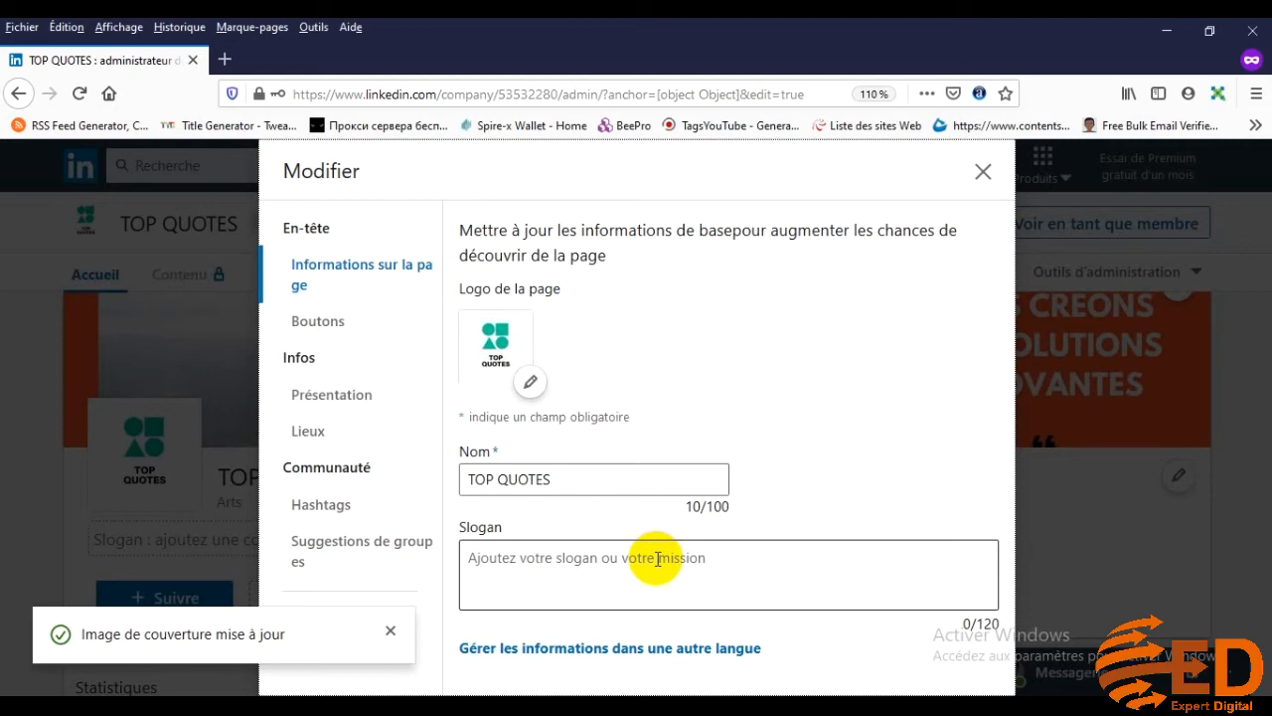
click(688, 563)
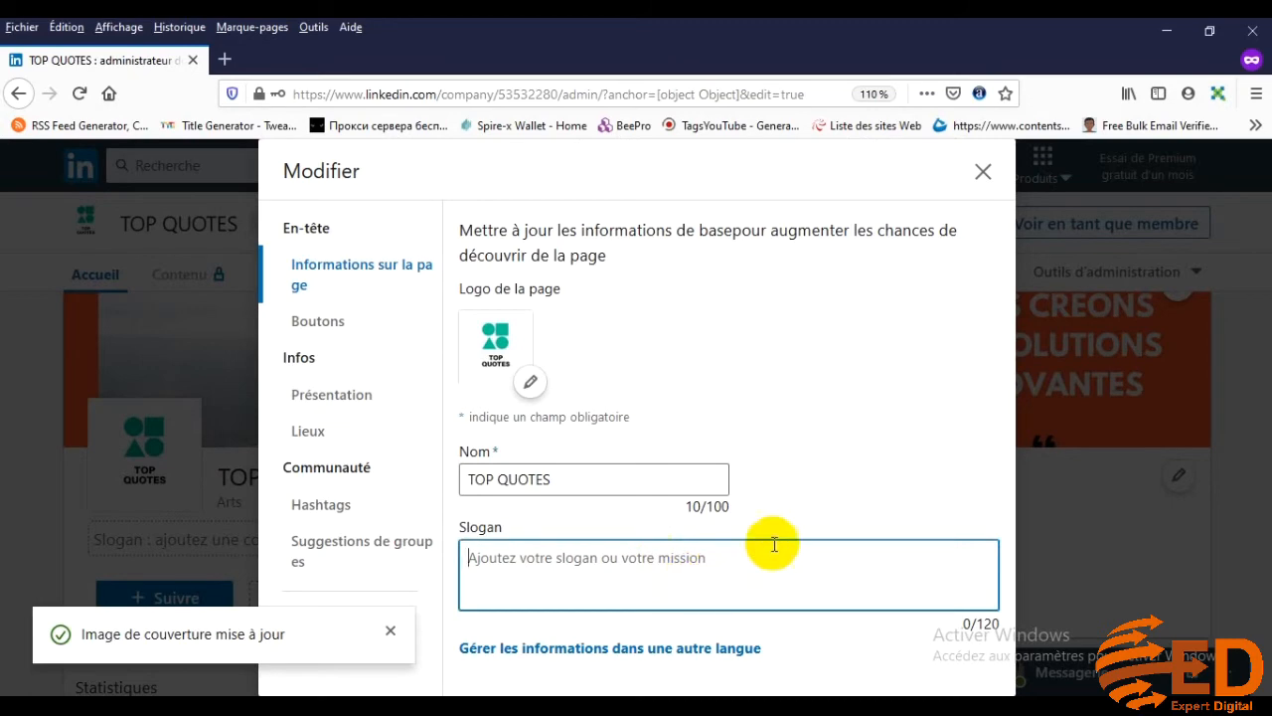
click(982, 177)
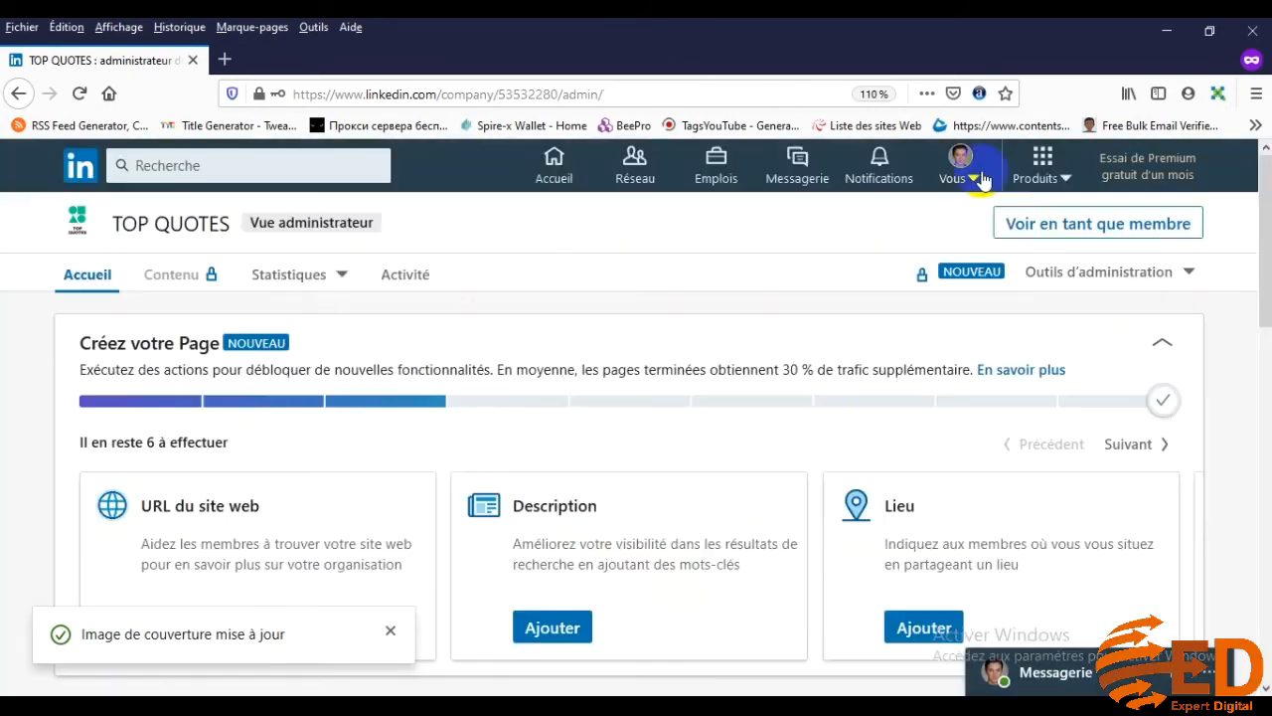
Set the page's slogan to "Nous créons des solutions innovantes.", save it, and close the page editor.
scroll(950, 510, down, 5)
scroll(951, 510, up, 3)
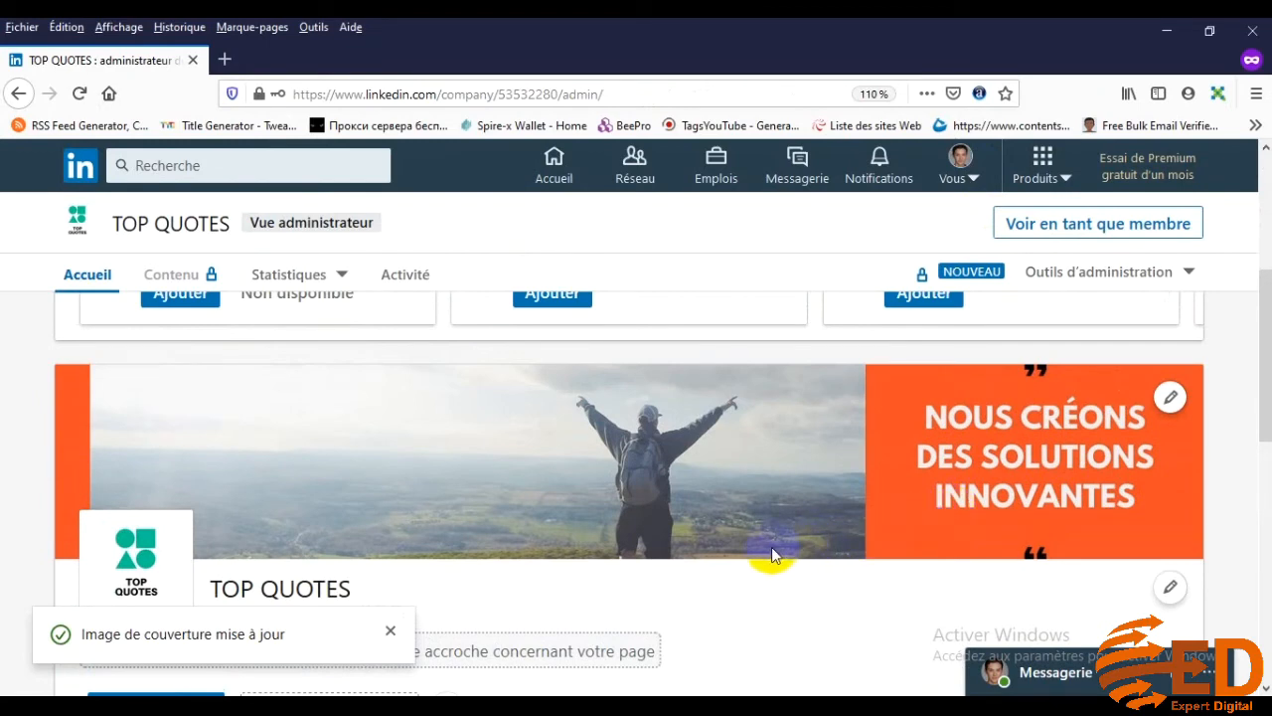
scroll(438, 587, down, 3)
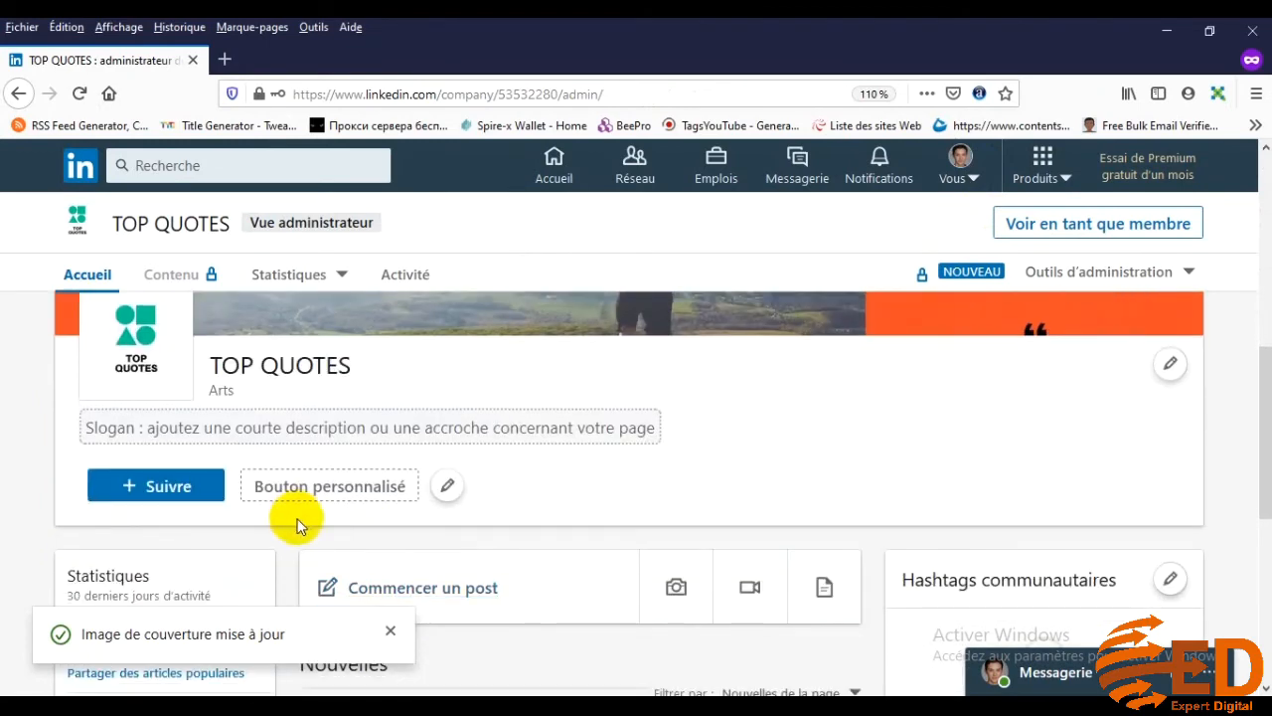
click(248, 432)
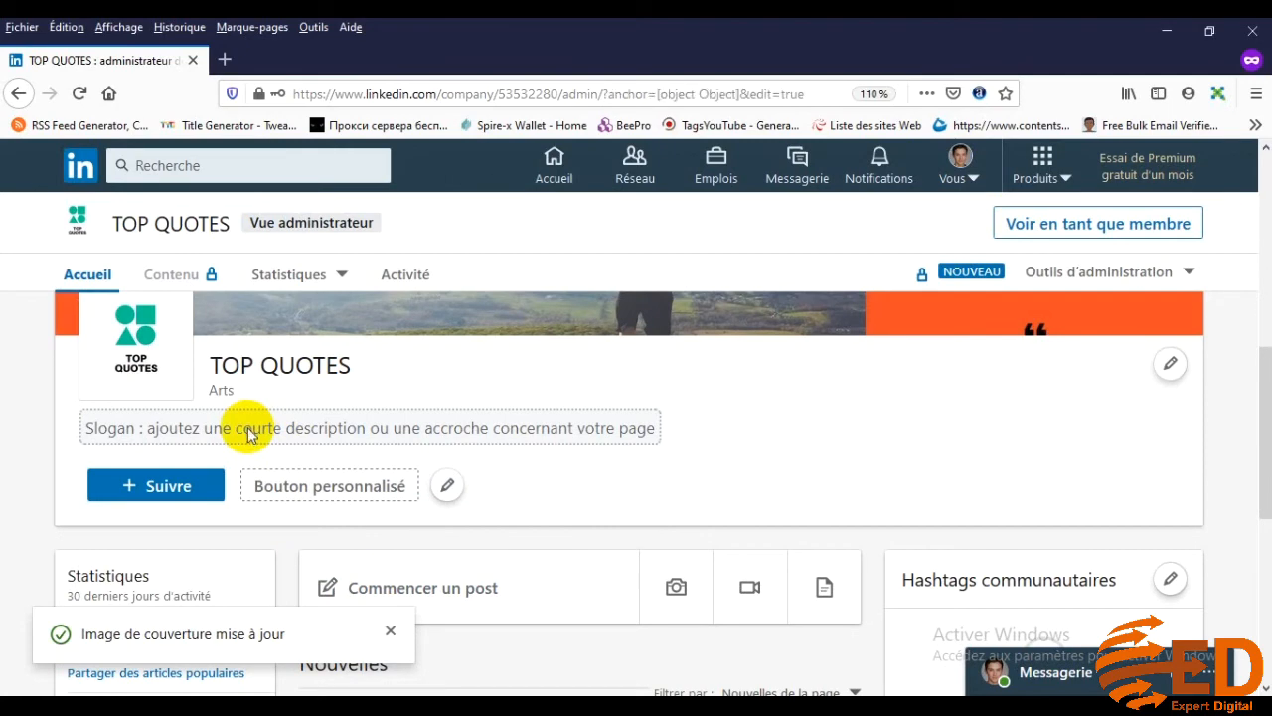
click(508, 561)
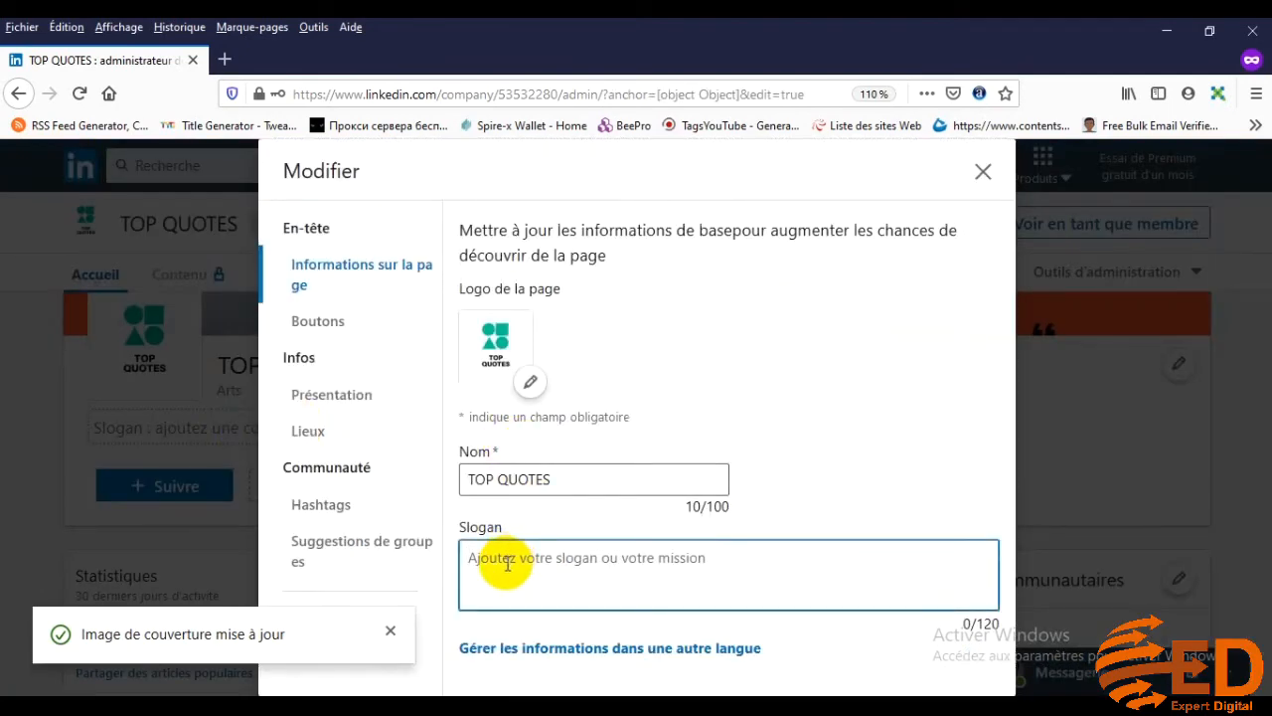
text(NO)
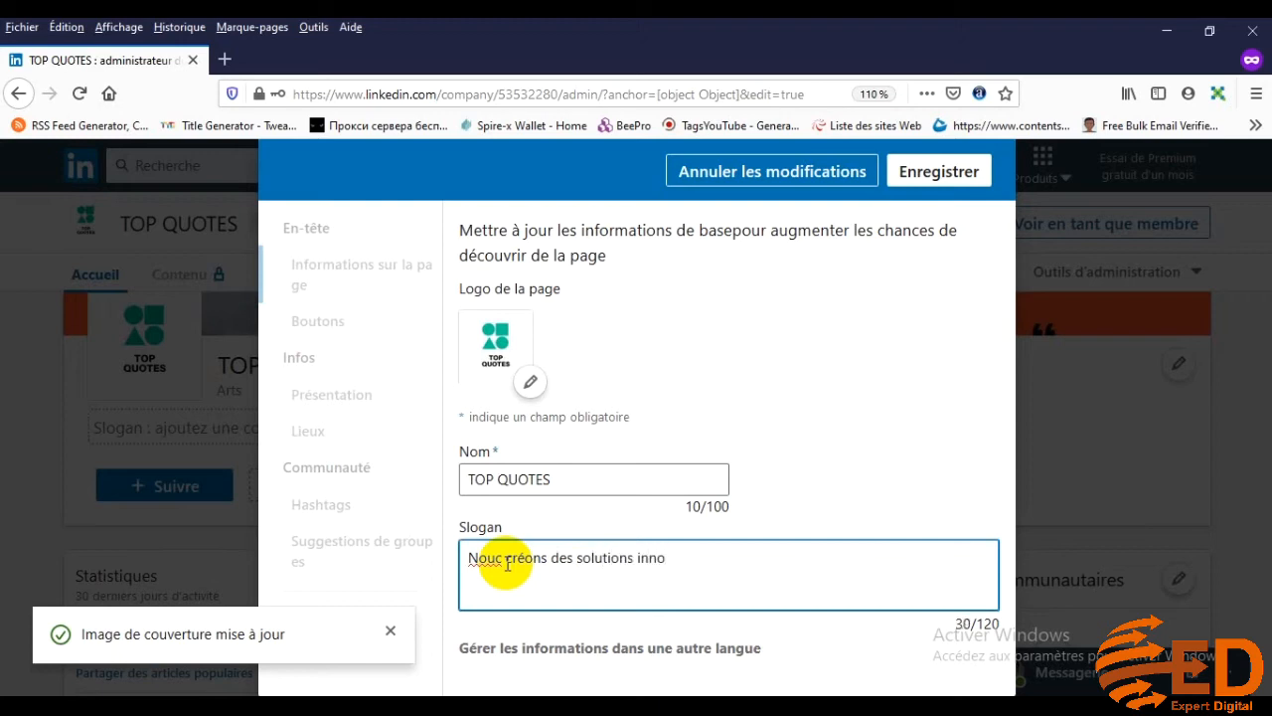
click(504, 559)
key(BackSpace)
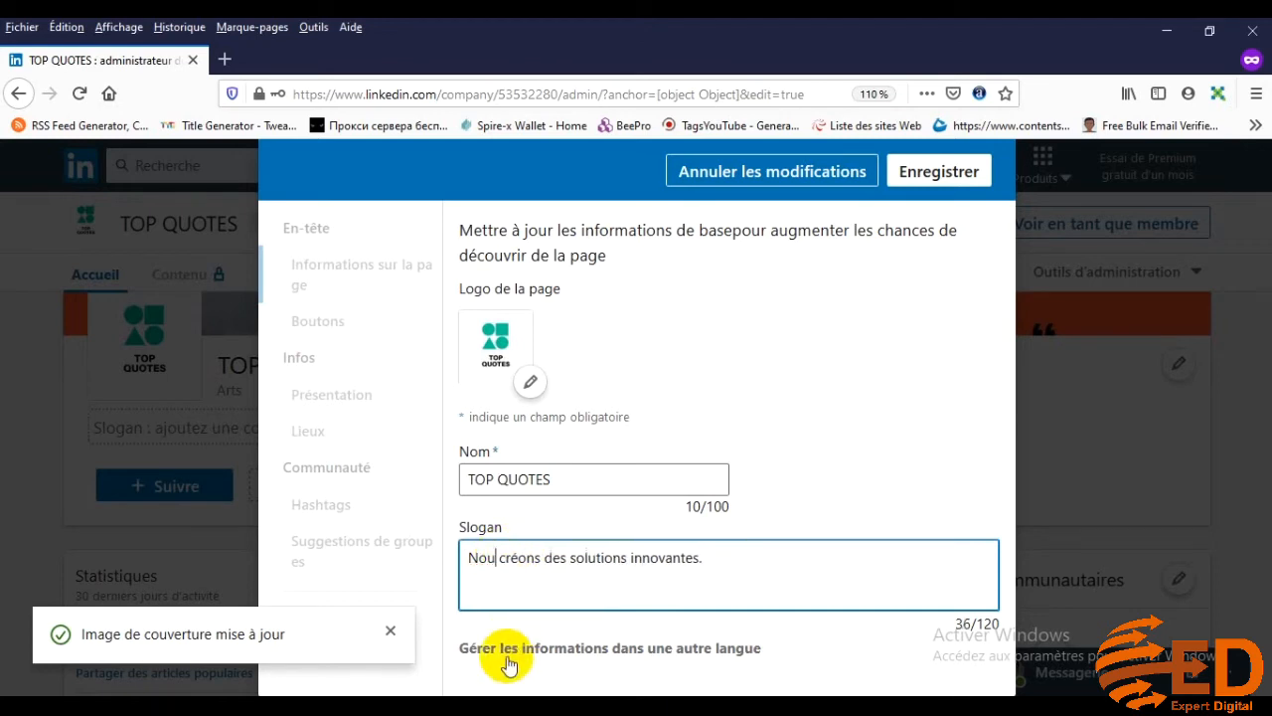
text(s)
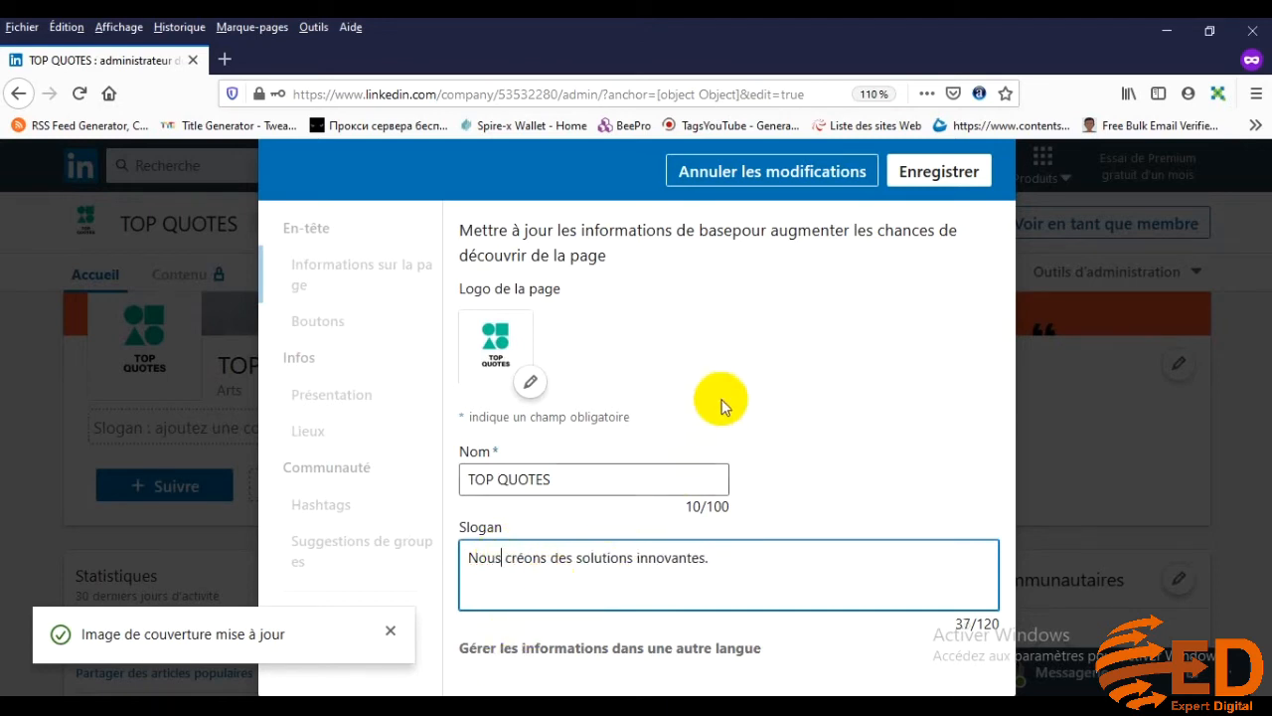
click(940, 175)
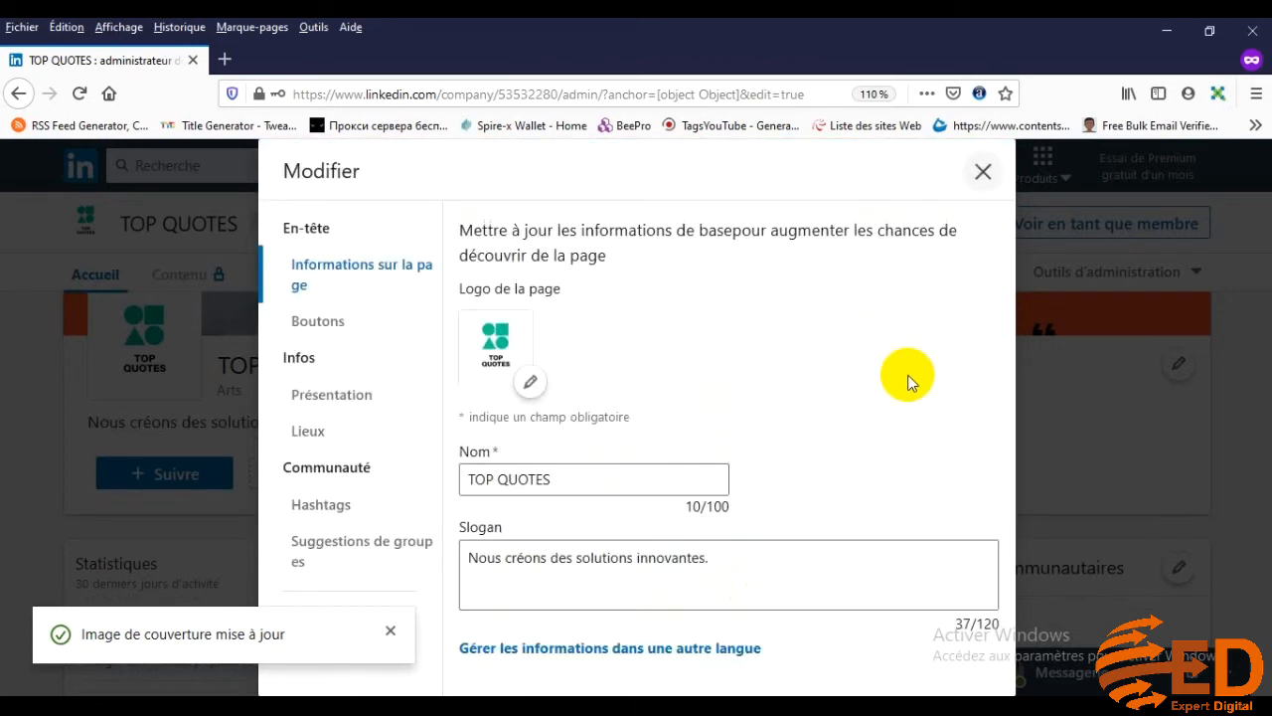
click(983, 171)
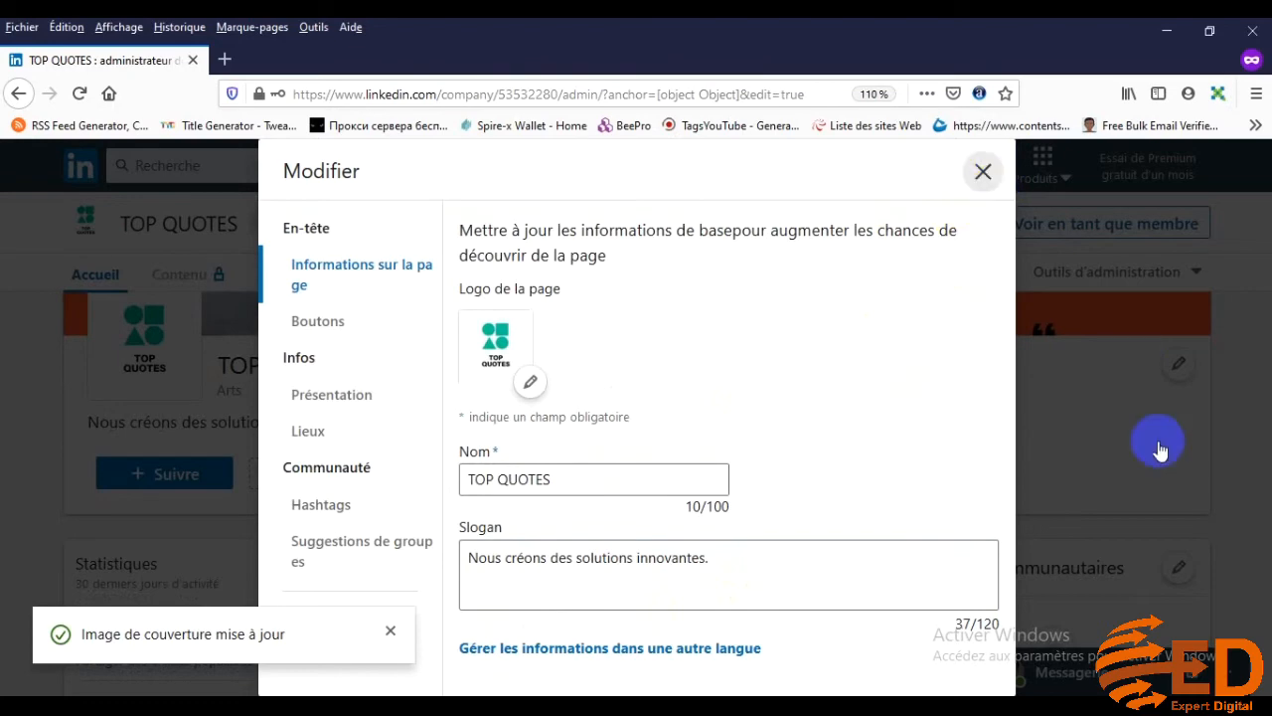
scroll(955, 503, down, 4)
scroll(956, 503, up, 2)
scroll(955, 503, down, 1)
scroll(955, 502, down, 2)
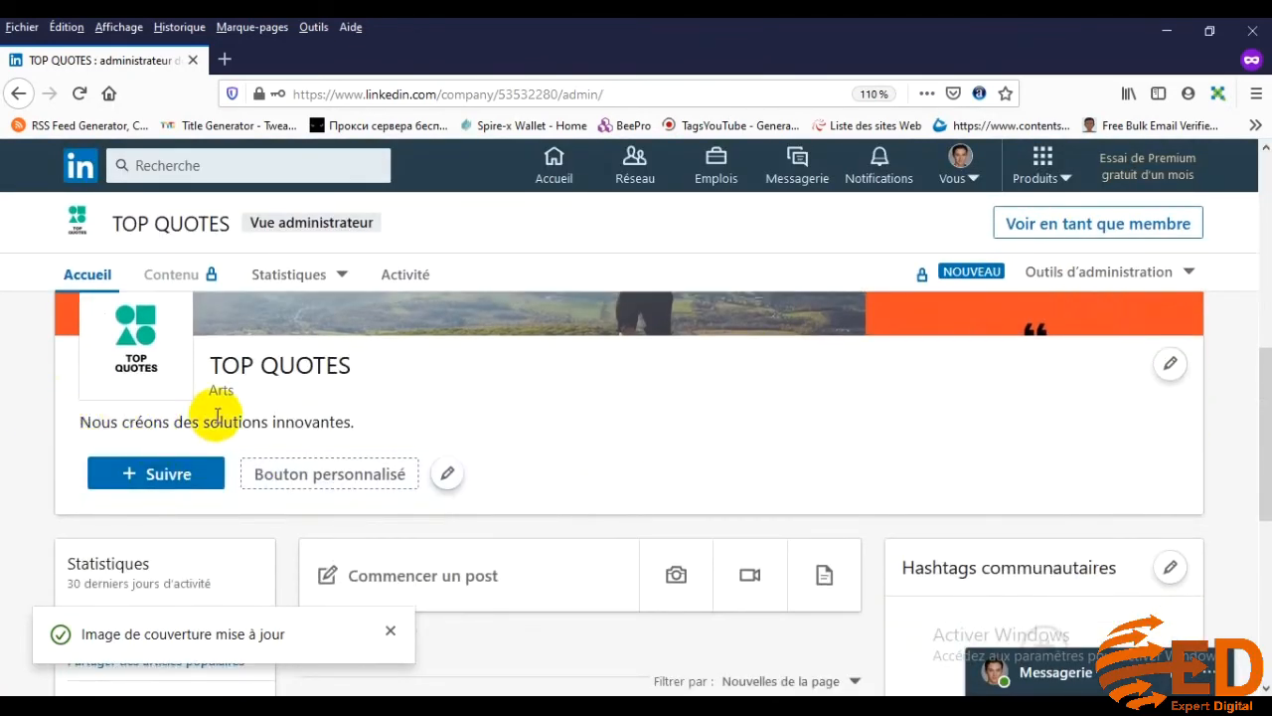
scroll(467, 457, up, 1)
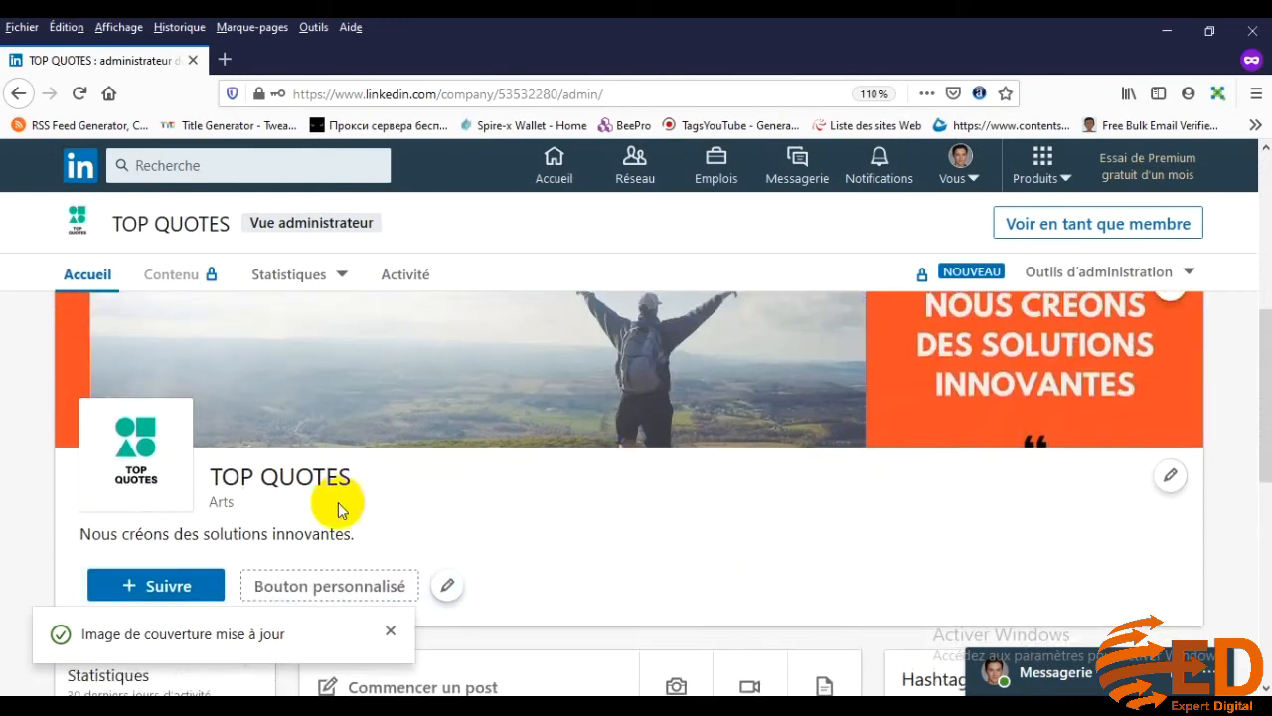
scroll(651, 522, down, 1)
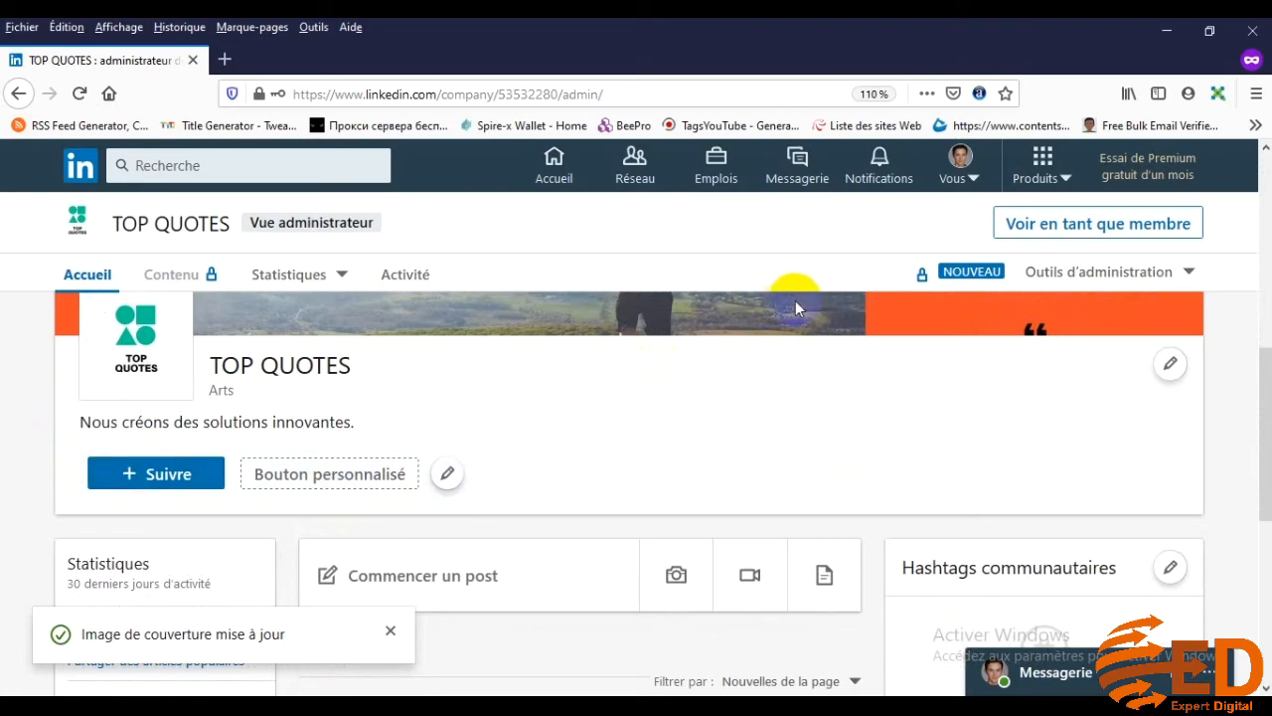
Enable the page's custom button, name it Contactez-nous, and go to its URL entry.
click(179, 472)
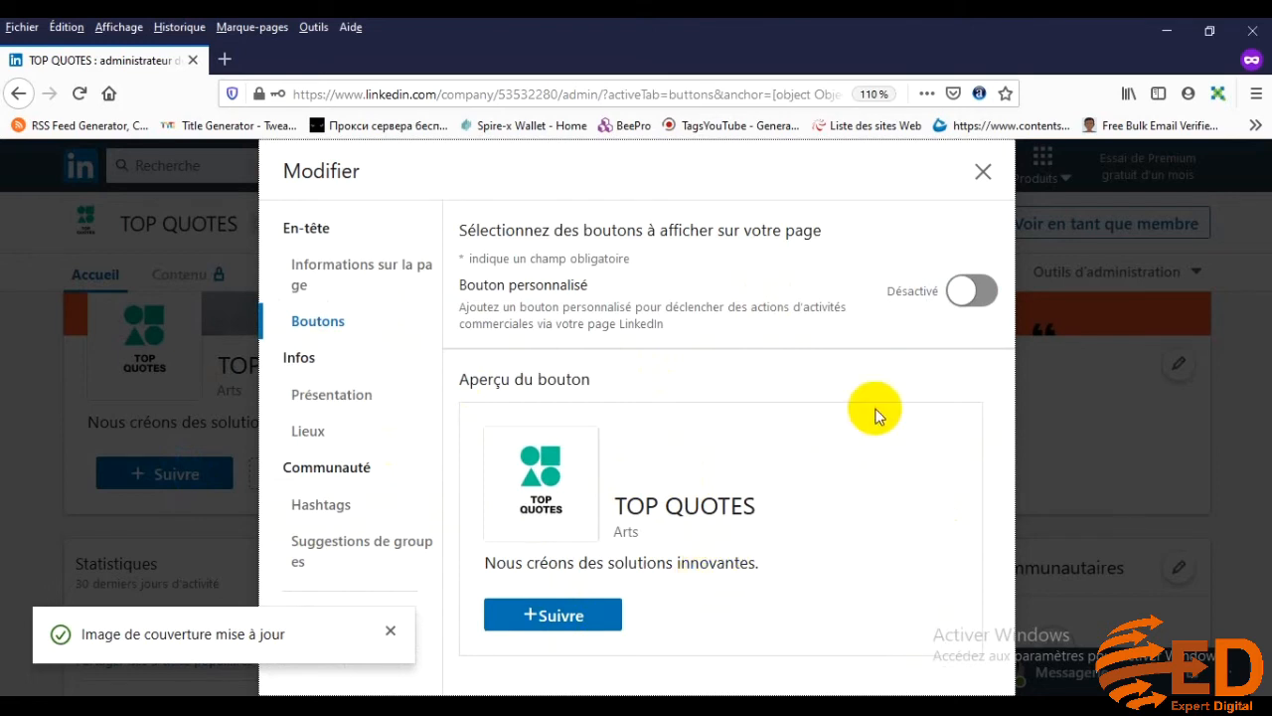
click(979, 290)
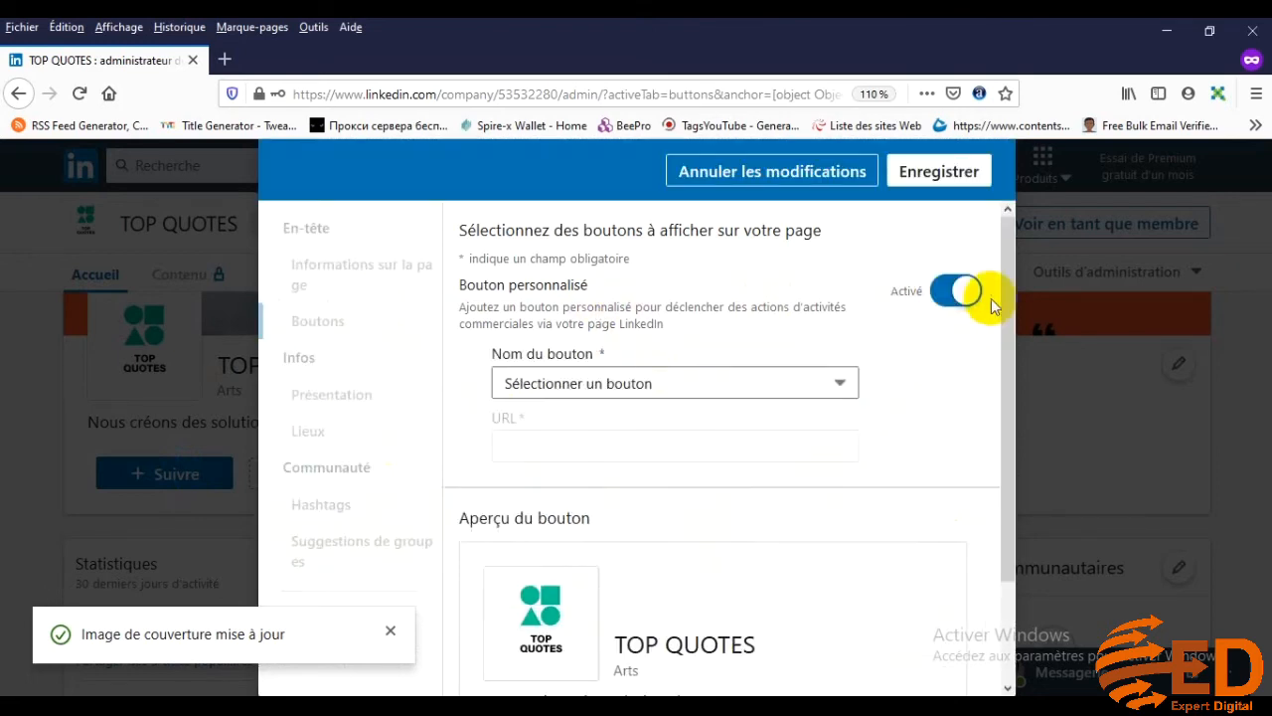
scroll(896, 406, down, 2)
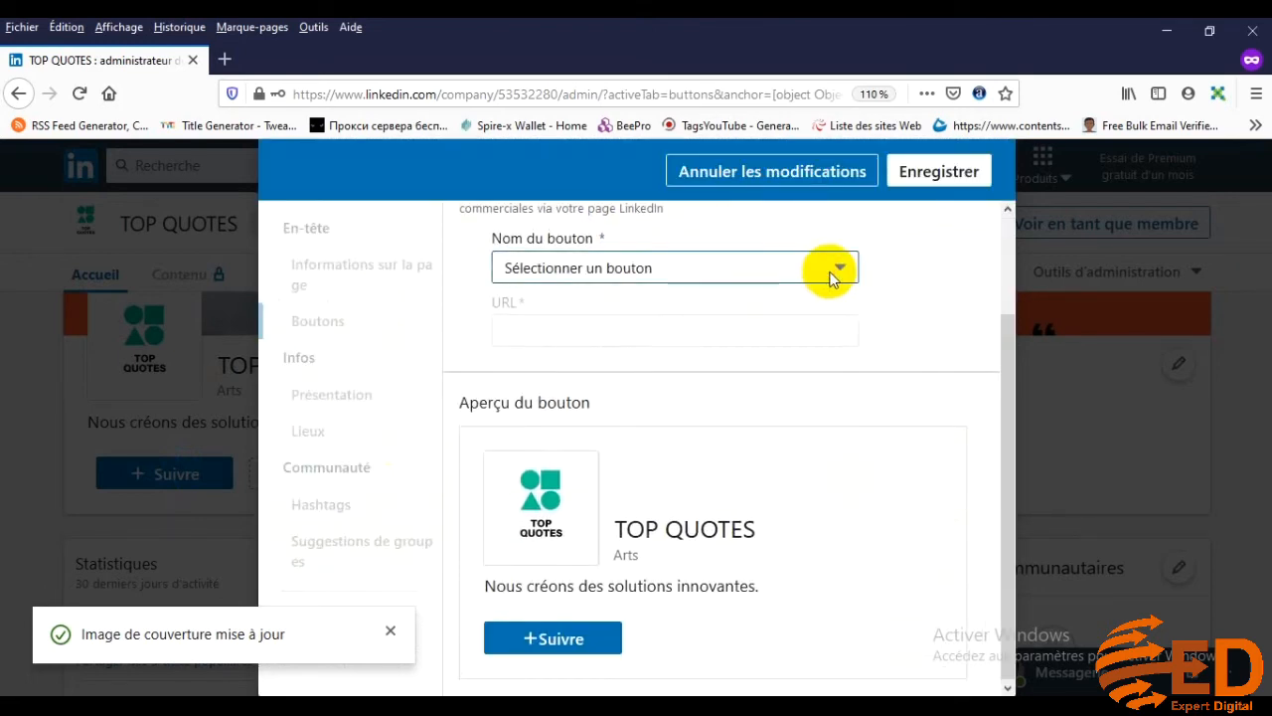
click(683, 270)
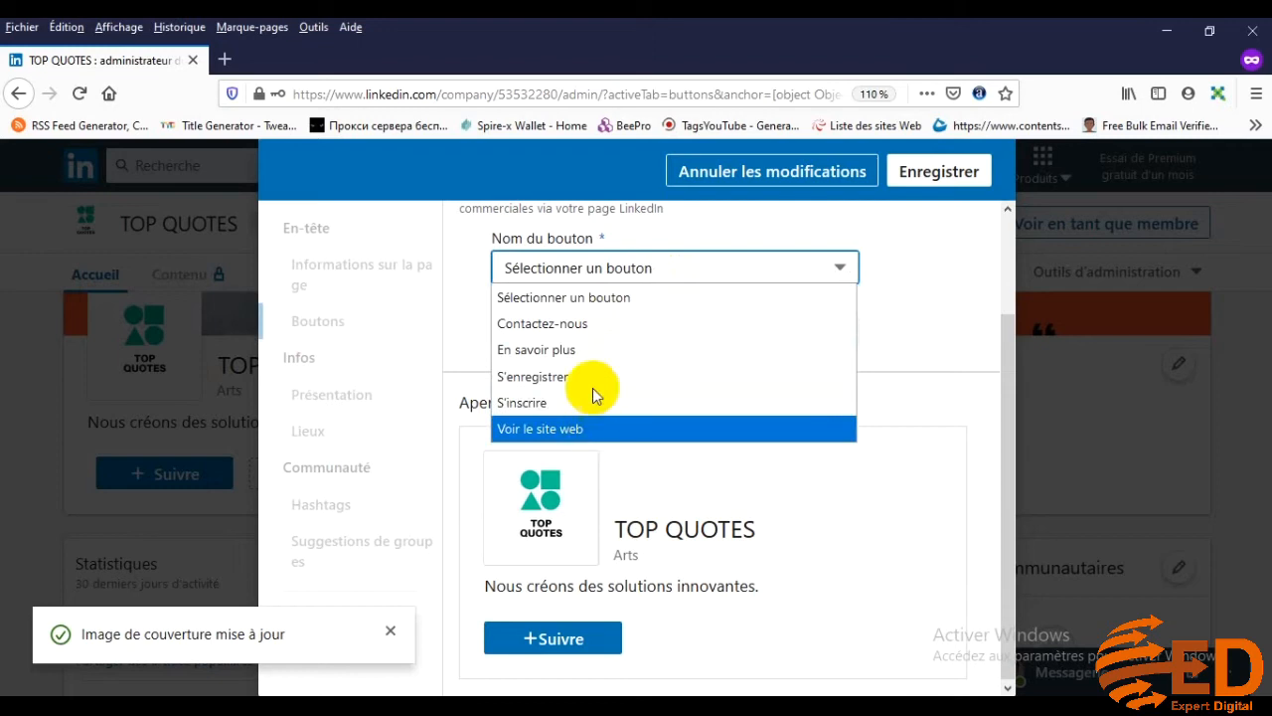
click(597, 323)
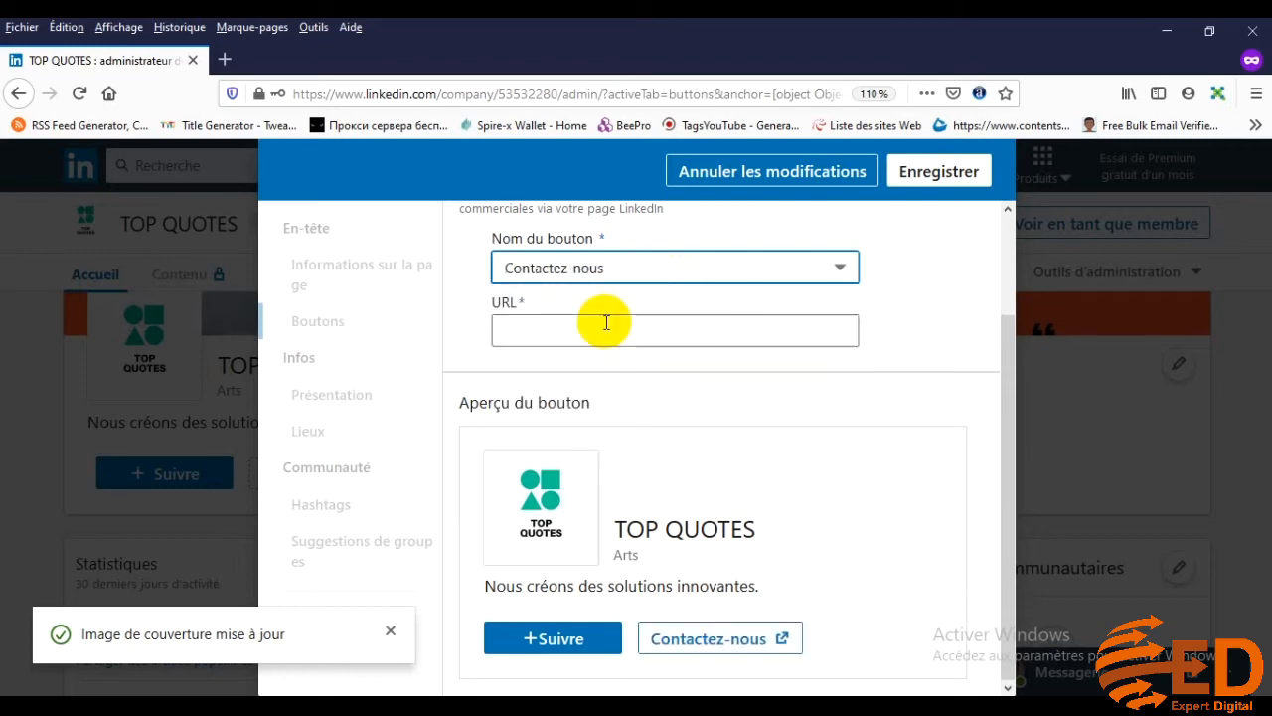
click(610, 329)
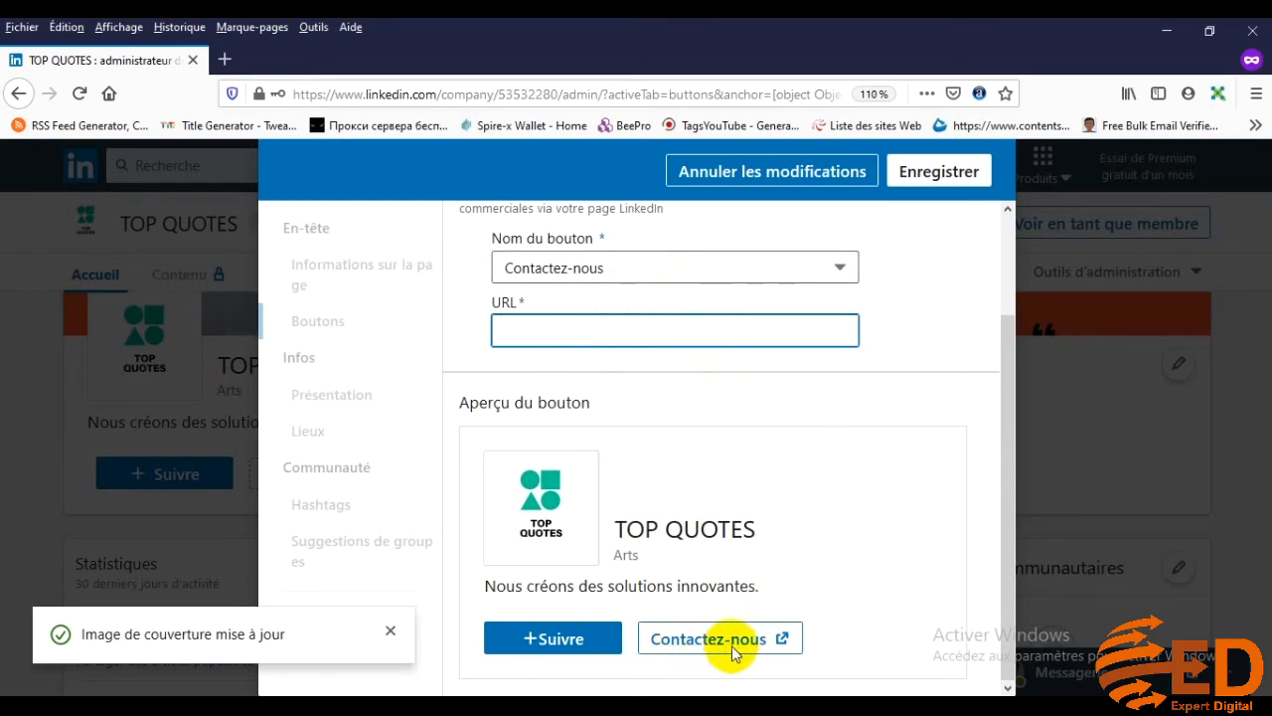
Try the alternative custom button names En savoir plus and S'enregistrer in the button preview.
click(690, 266)
click(651, 323)
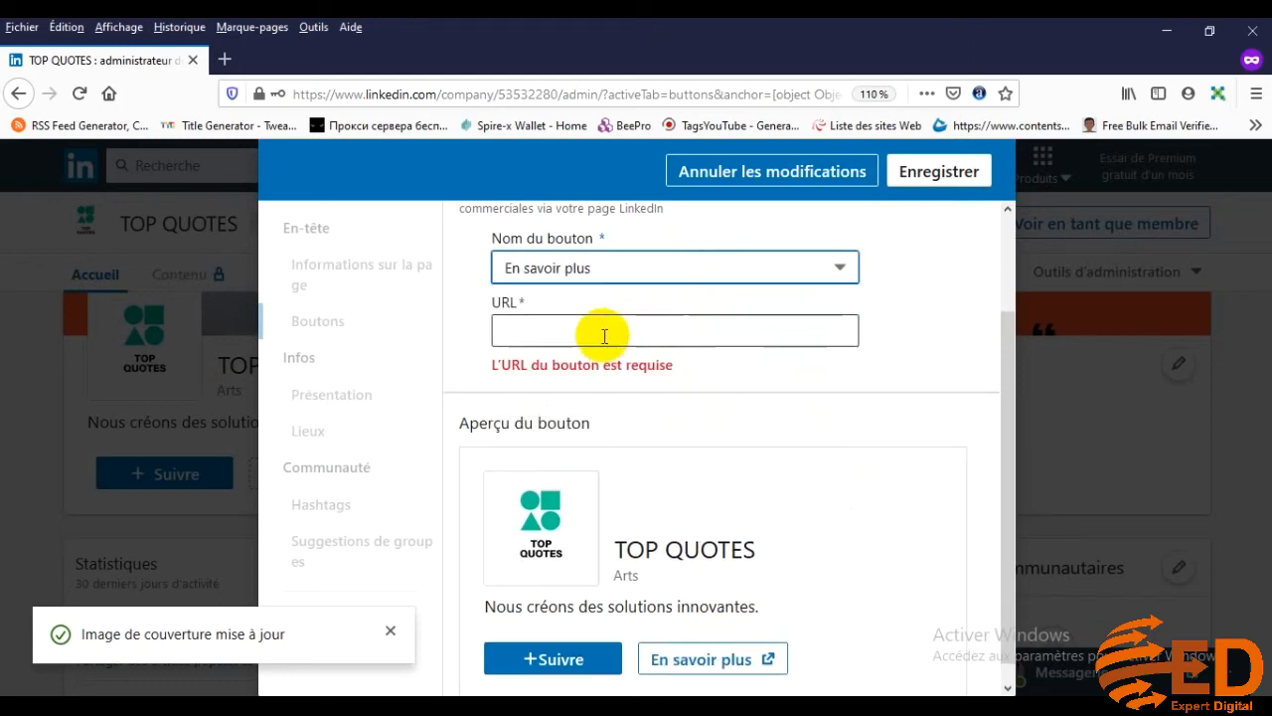
click(647, 269)
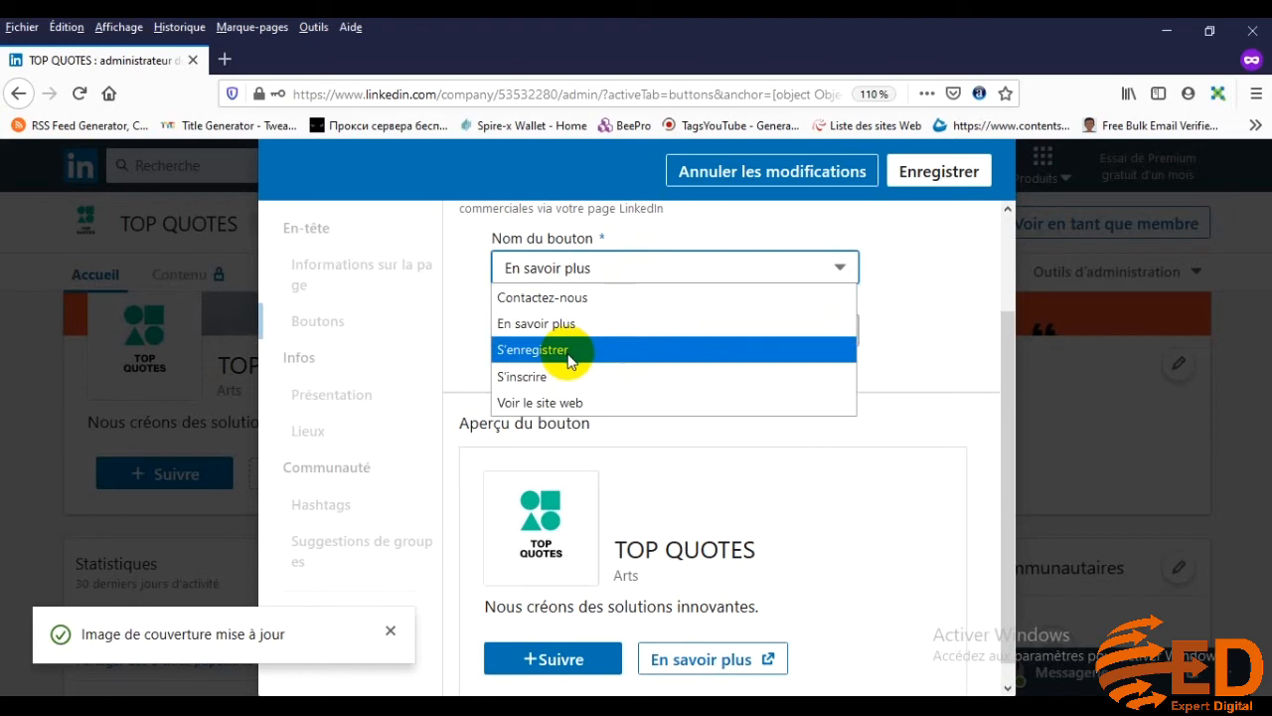
click(574, 350)
click(616, 276)
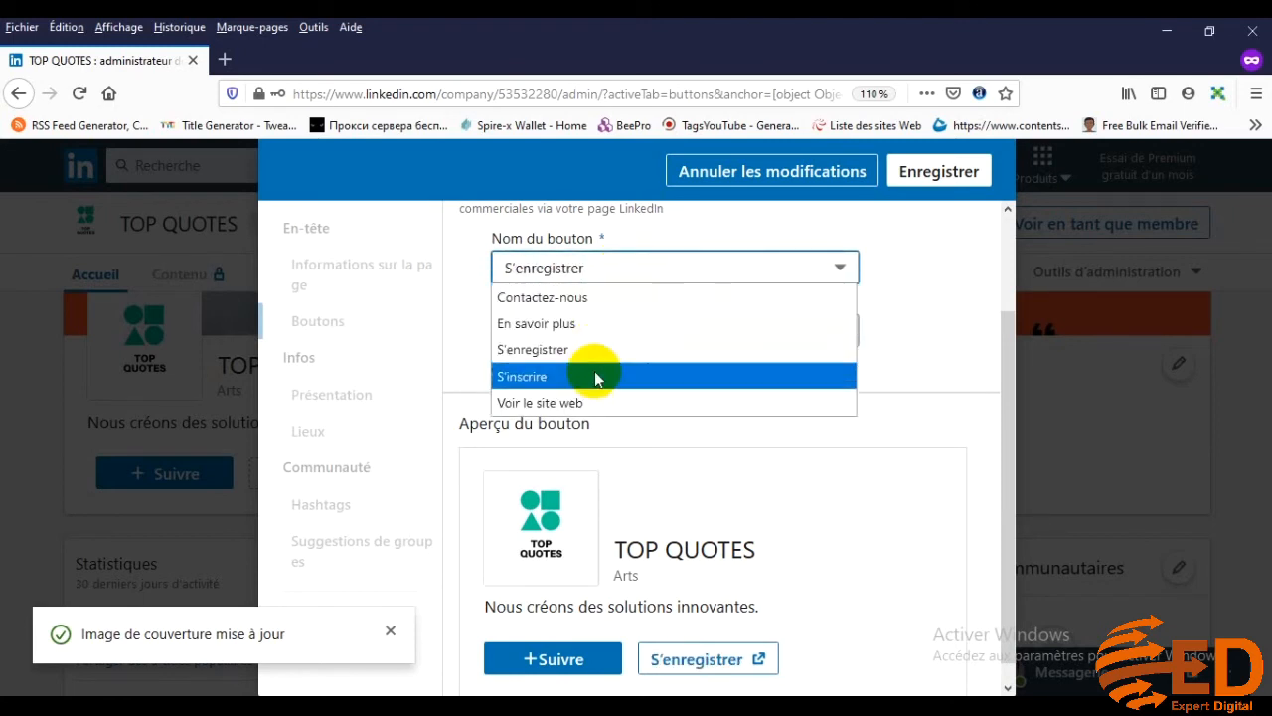
click(879, 350)
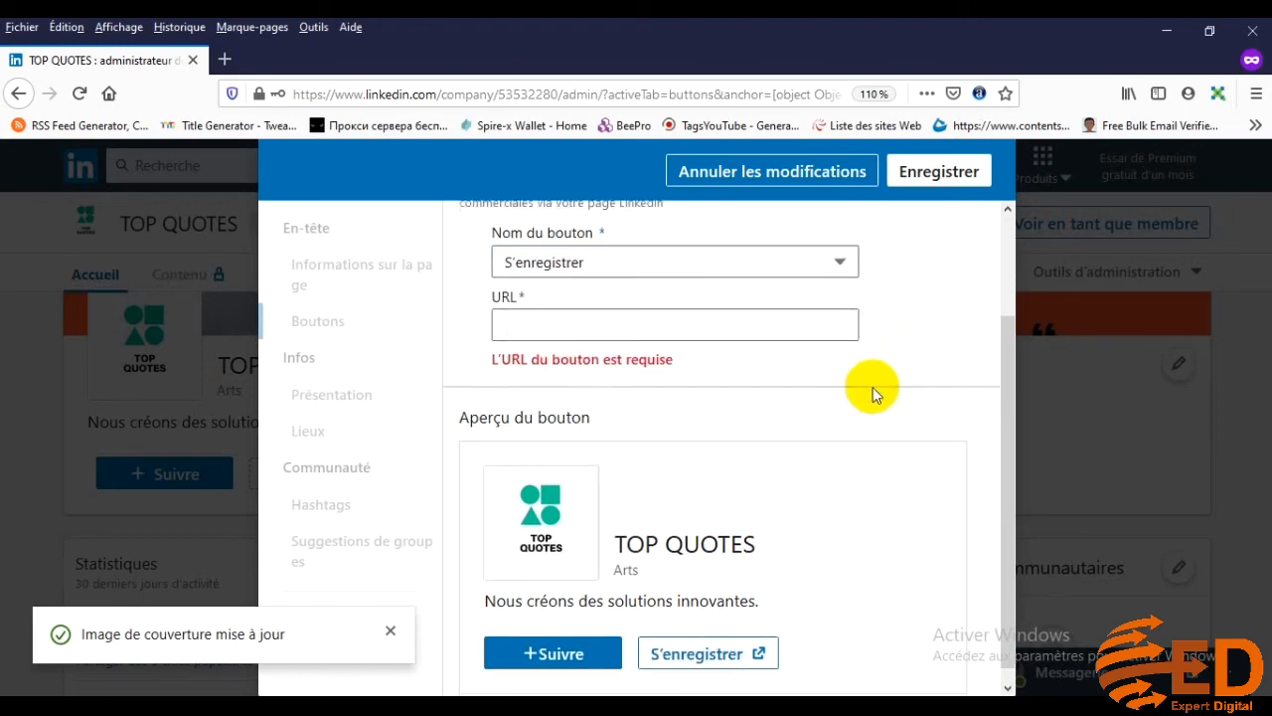
scroll(873, 388, down, 1)
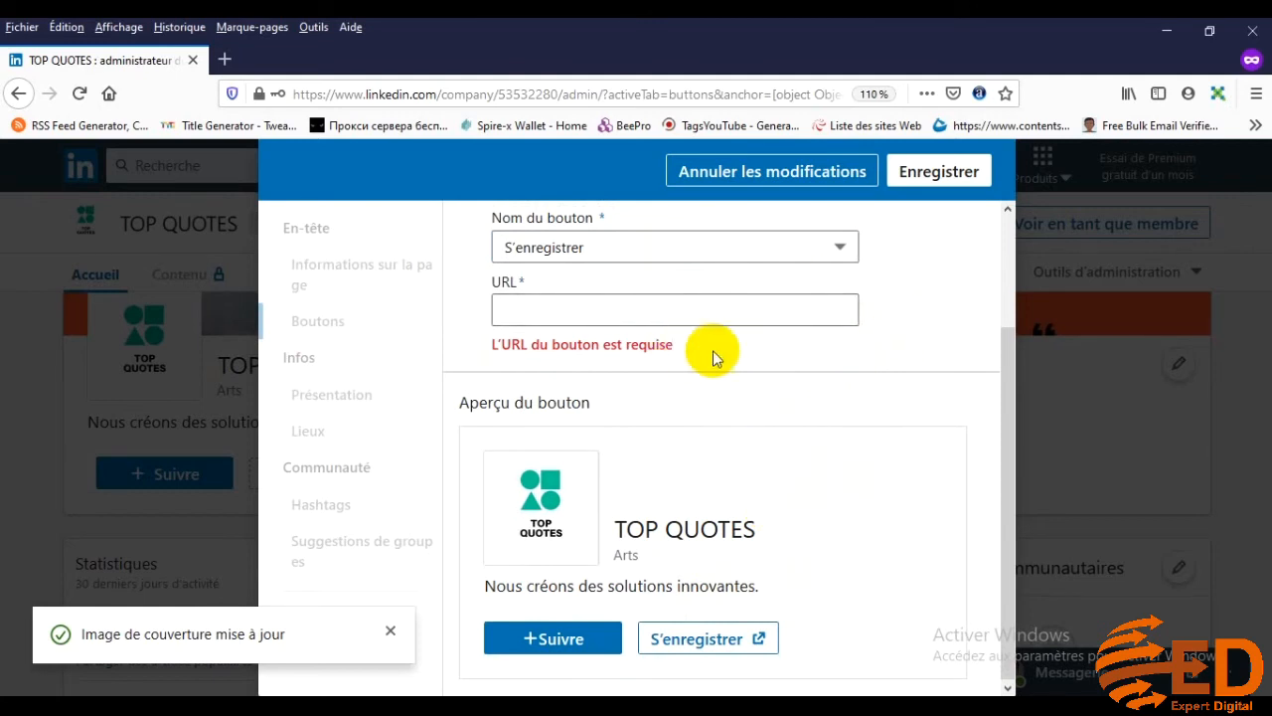
Discard the custom button changes and close the page editor.
scroll(857, 354, up, 3)
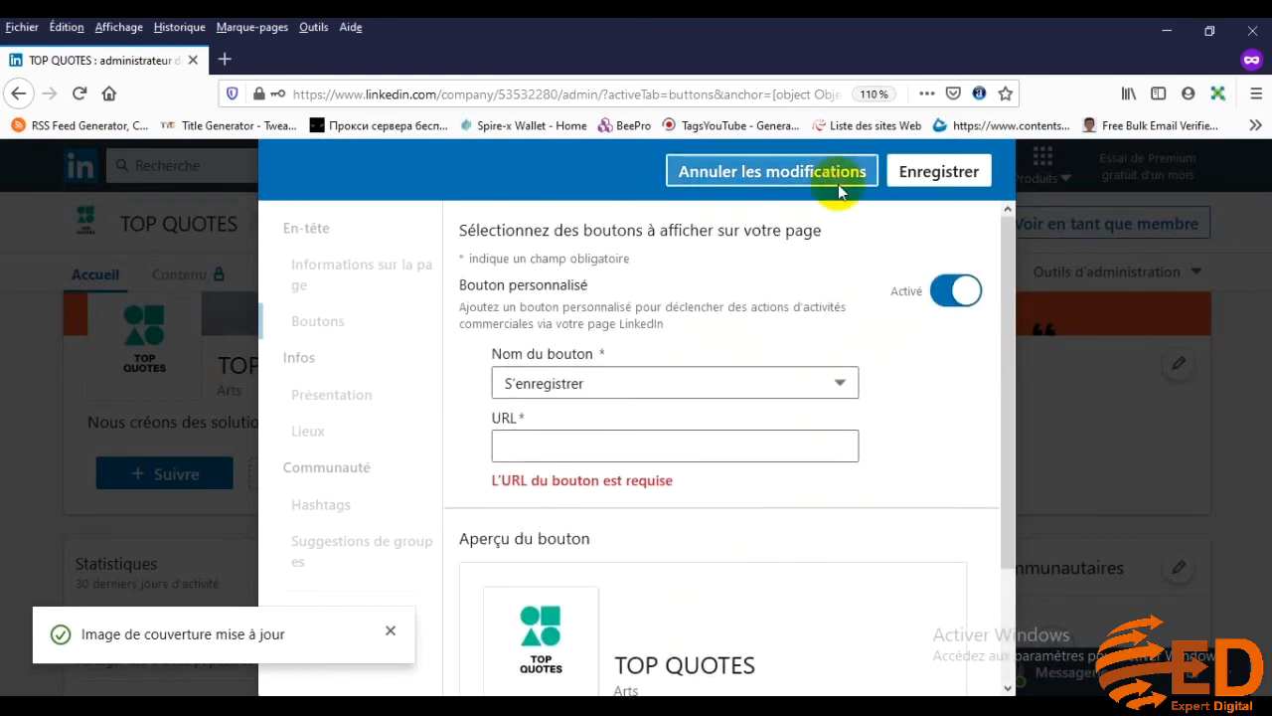
click(831, 185)
click(983, 177)
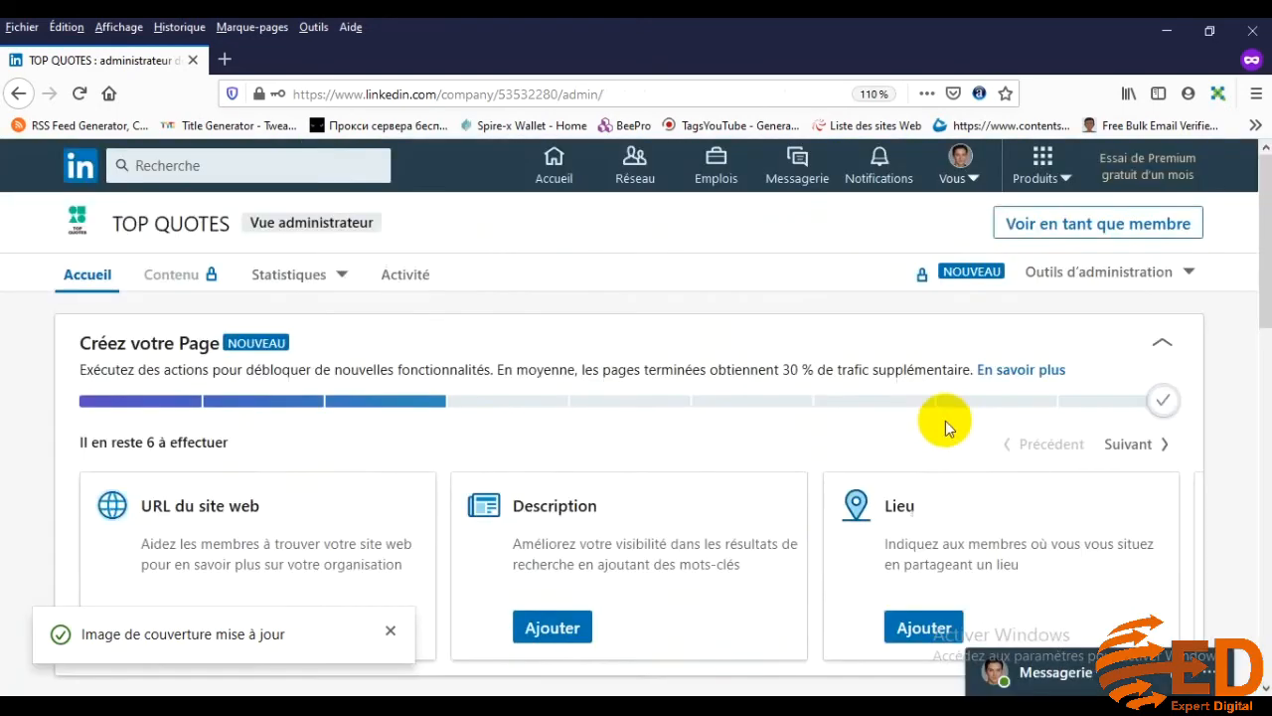
Start adding a location from the page's setup checklist and set its country to Maroc.
scroll(651, 513, down, 5)
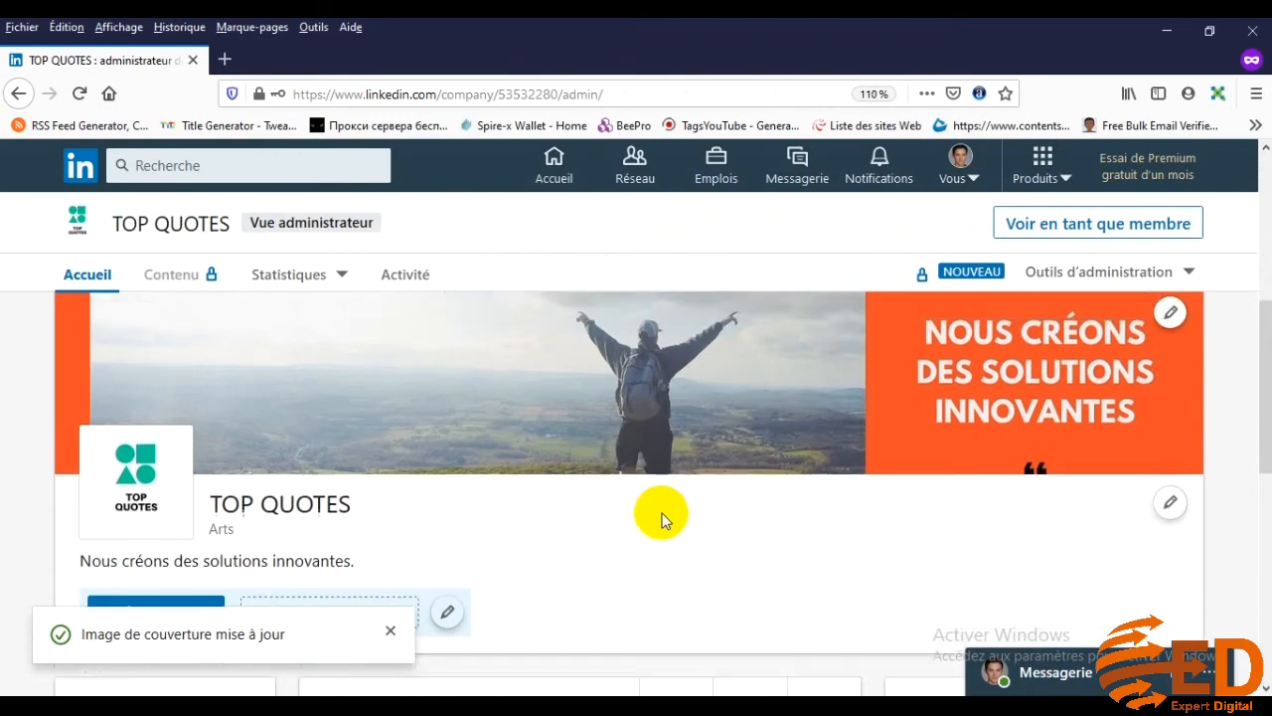
scroll(662, 514, up, 2)
scroll(582, 463, down, 5)
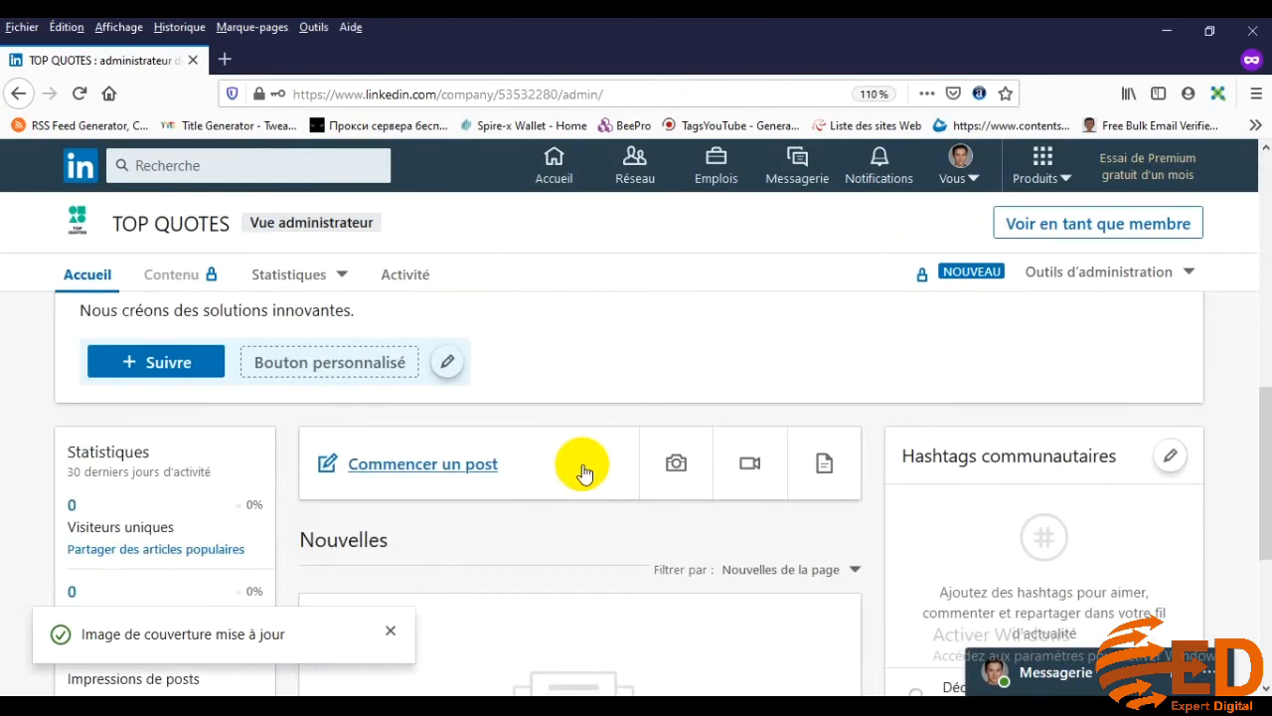
scroll(589, 467, up, 5)
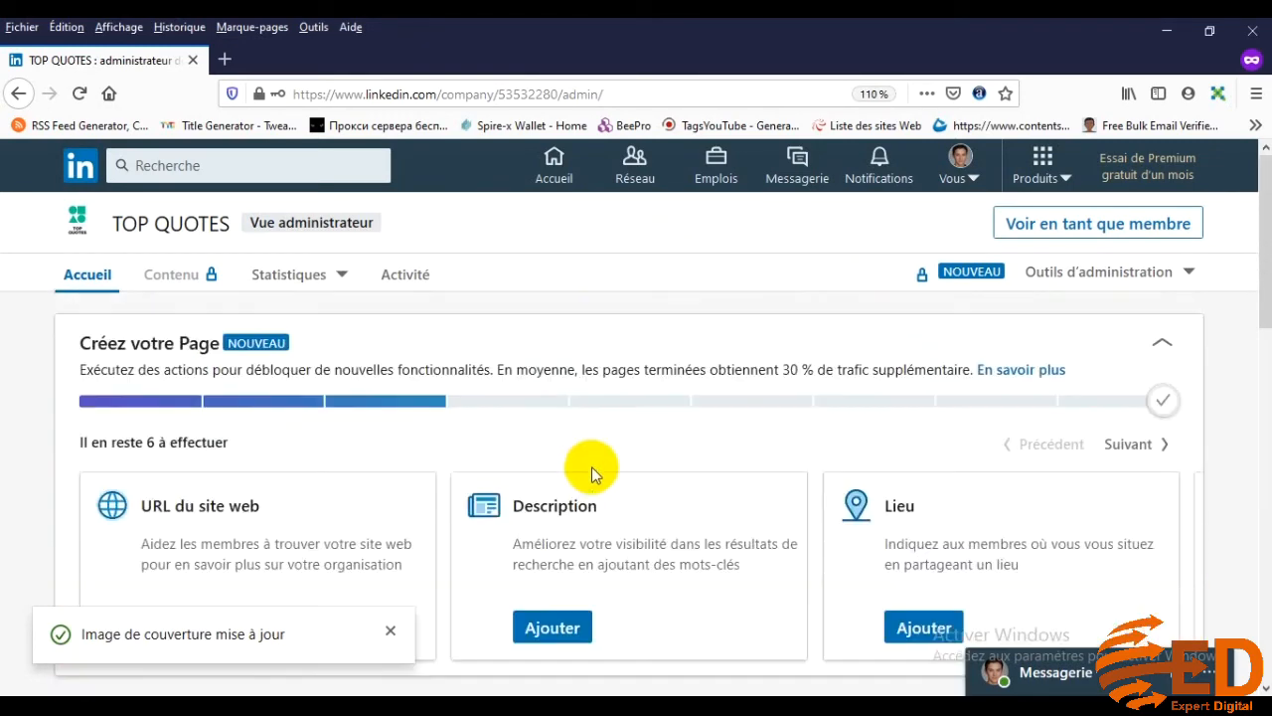
scroll(592, 470, down, 3)
scroll(572, 484, up, 1)
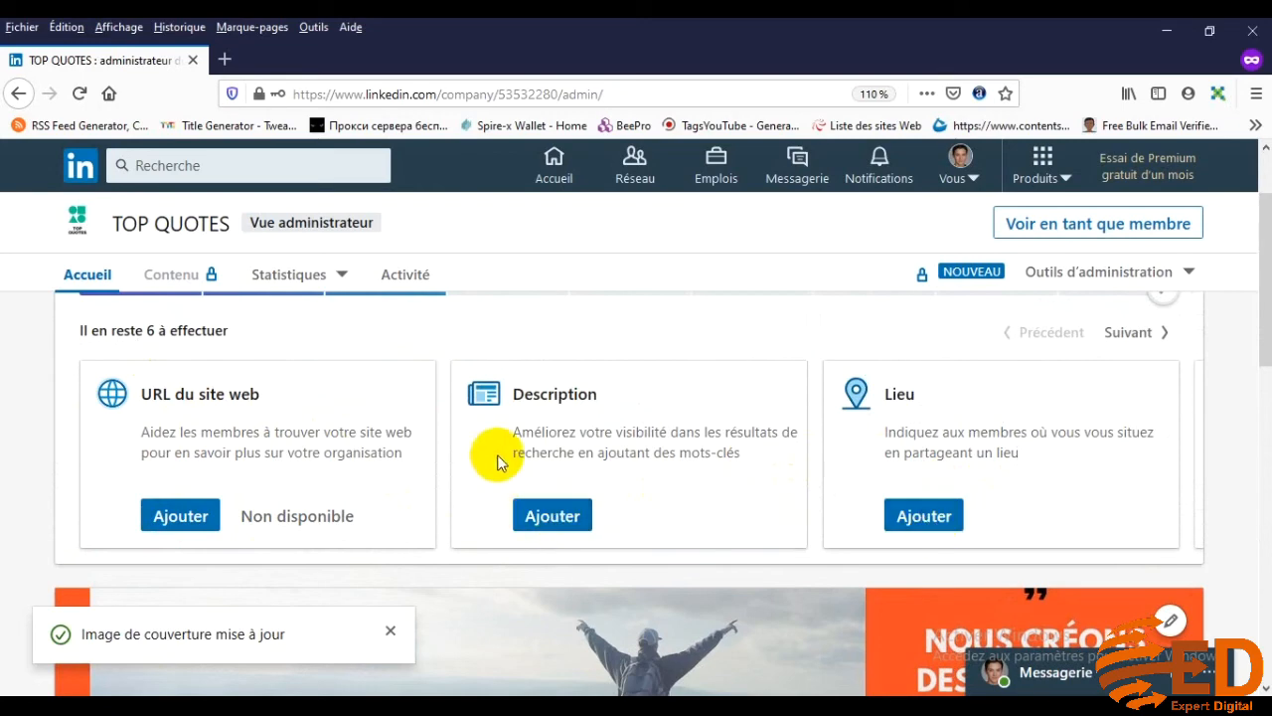
click(924, 516)
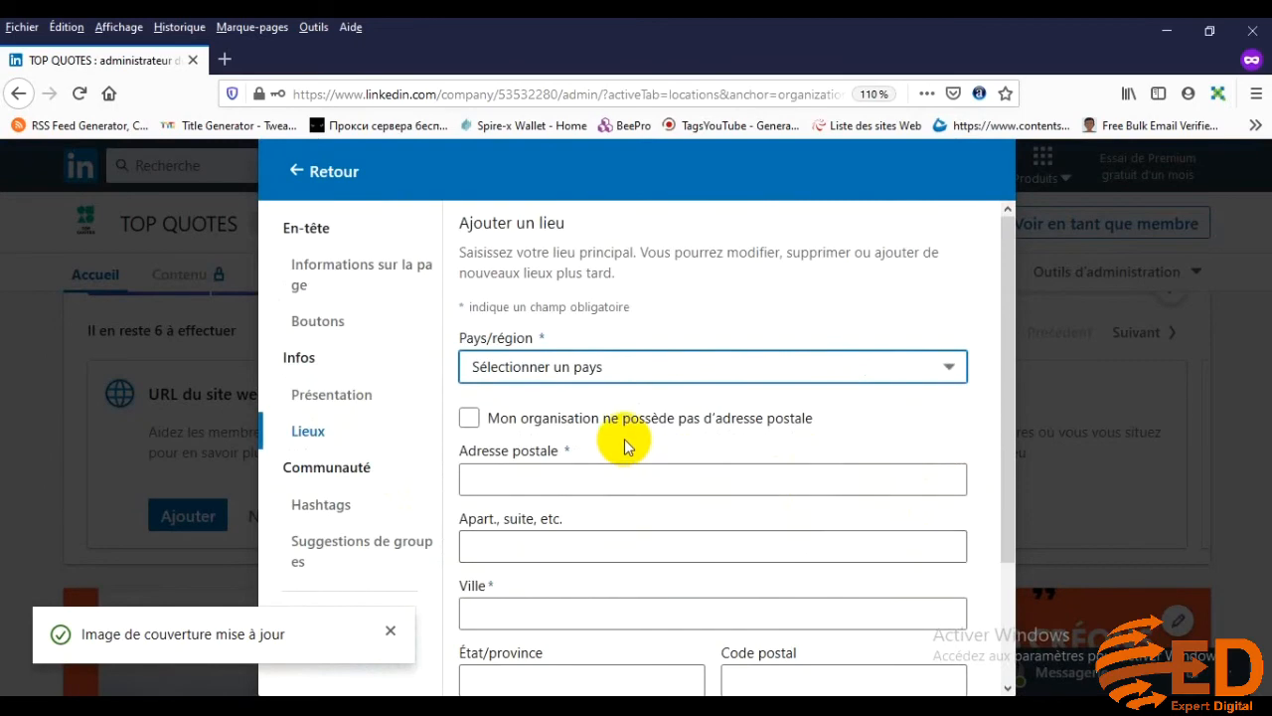
click(664, 367)
click(662, 421)
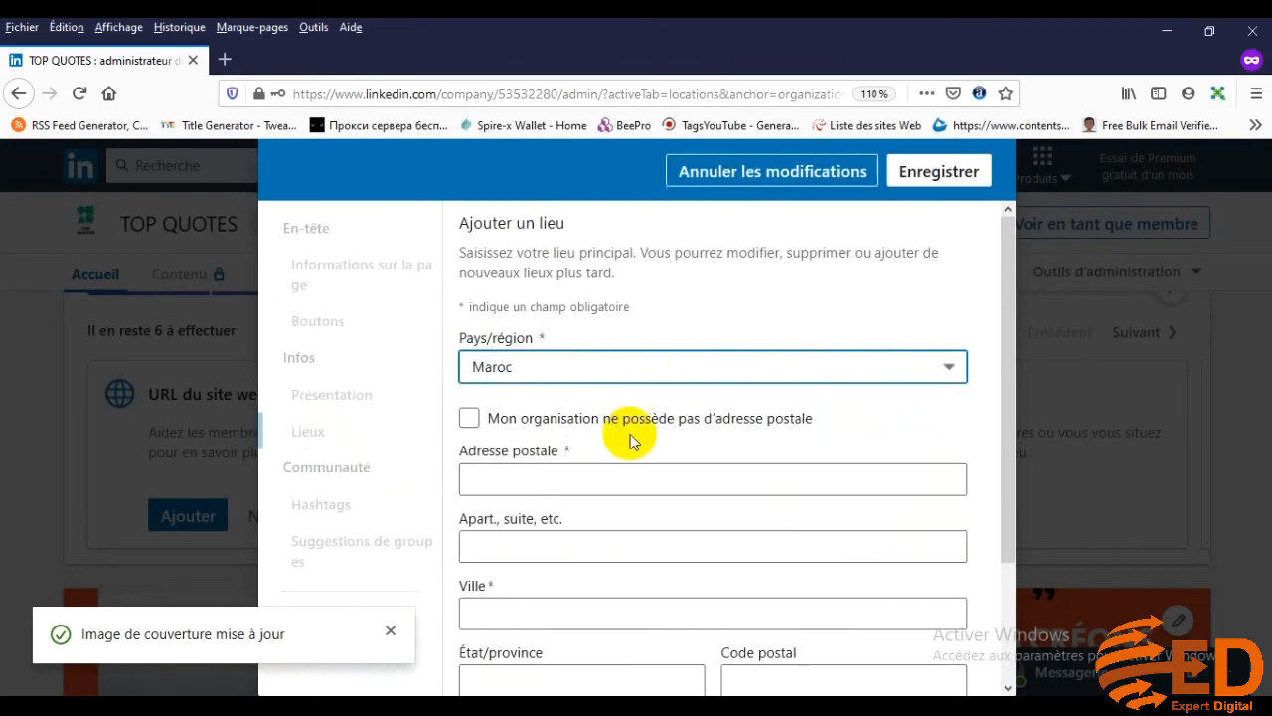
Mark the location as belonging to an organisation without a postal address.
scroll(752, 538, down, 1)
scroll(752, 538, down, 1)
scroll(762, 500, up, 2)
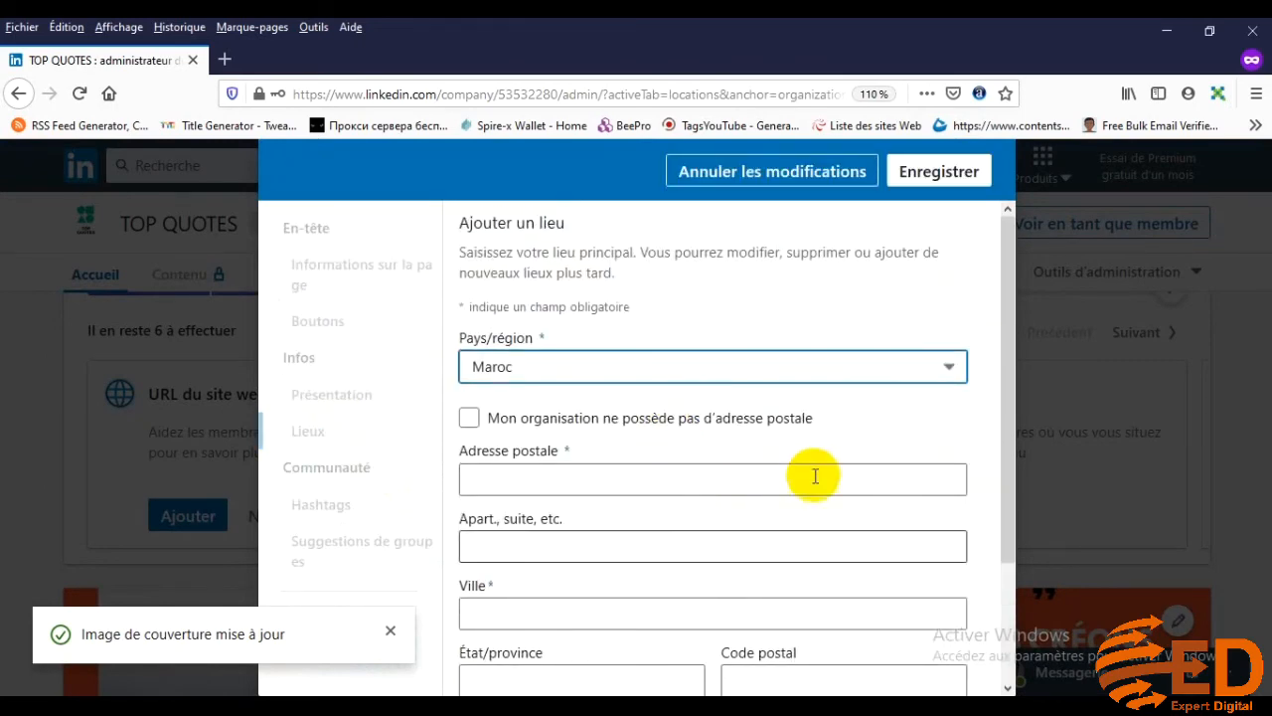
click(939, 179)
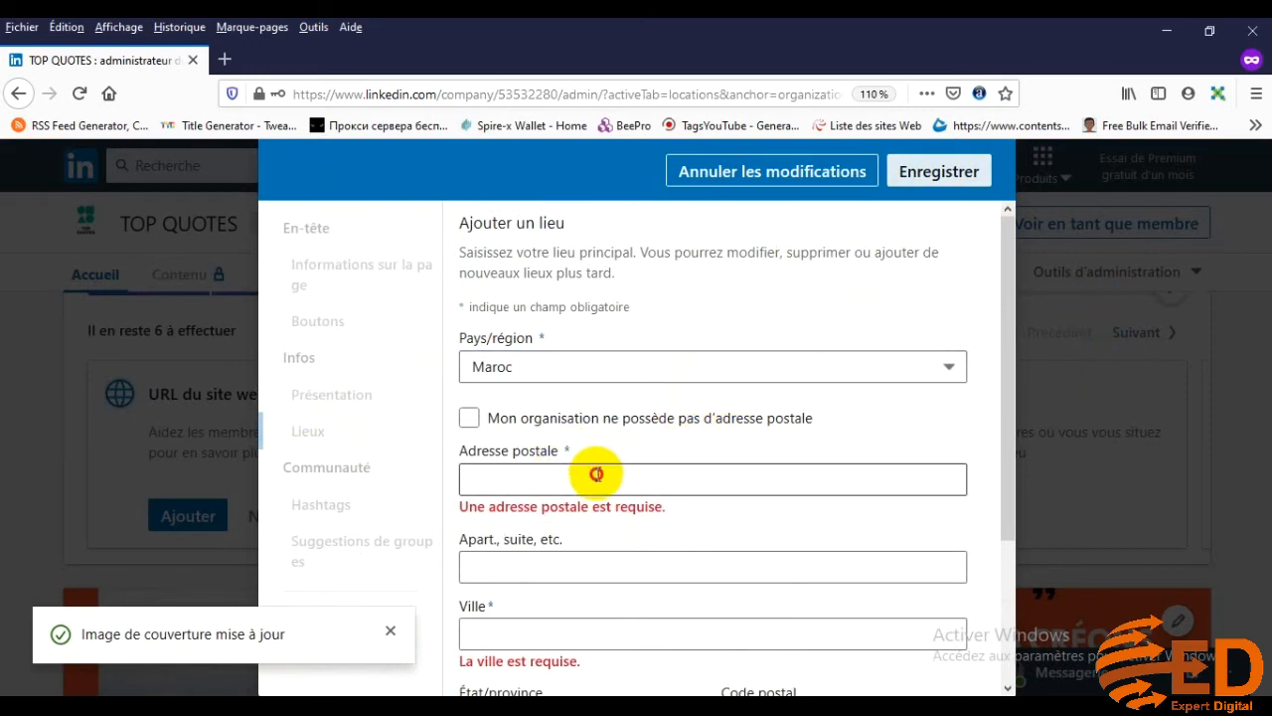
click(603, 481)
text(2 mars)
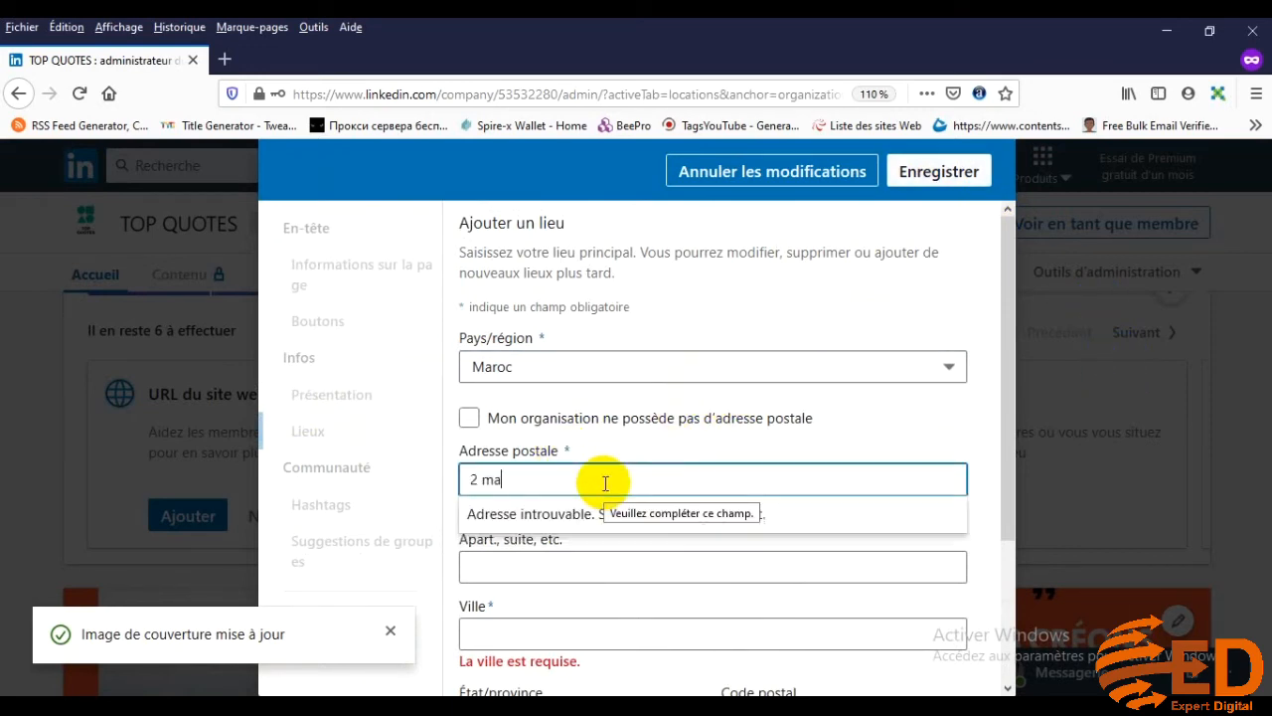
click(869, 429)
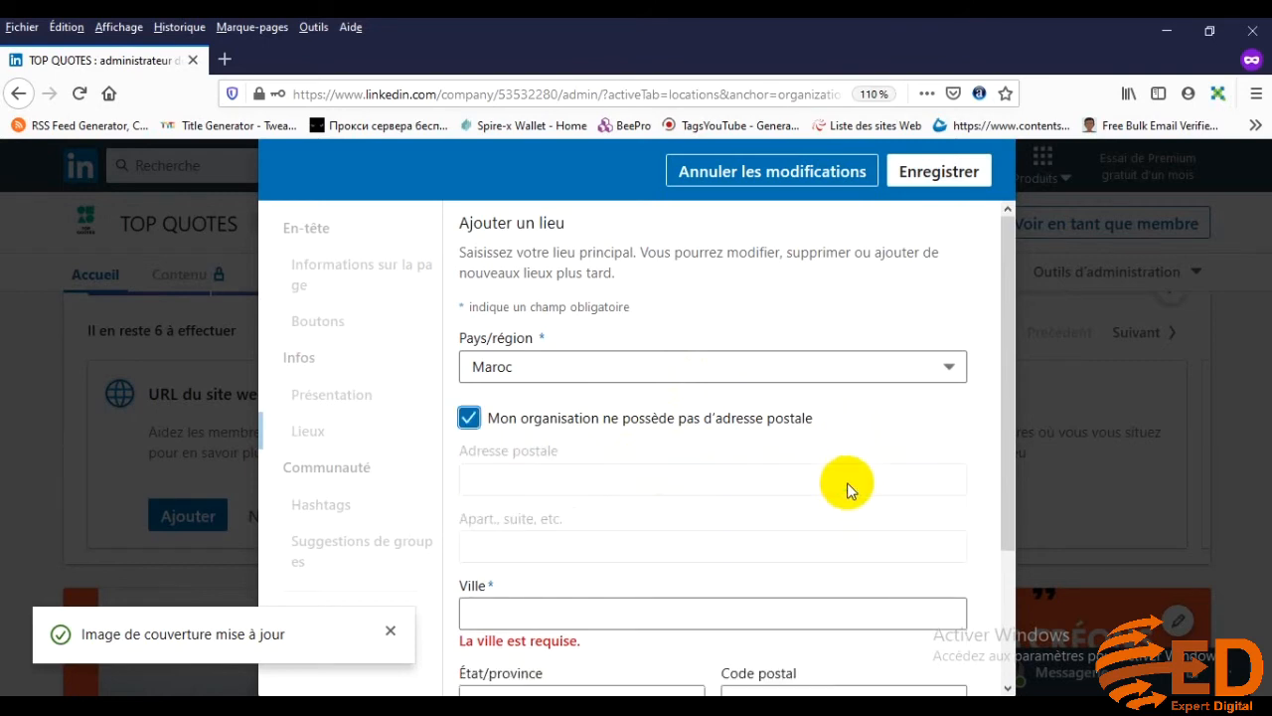
Set the location's city to casablanca, province to grand casablanca and postal code to 20000, save it, and close the page editor.
scroll(847, 485, down, 3)
click(650, 446)
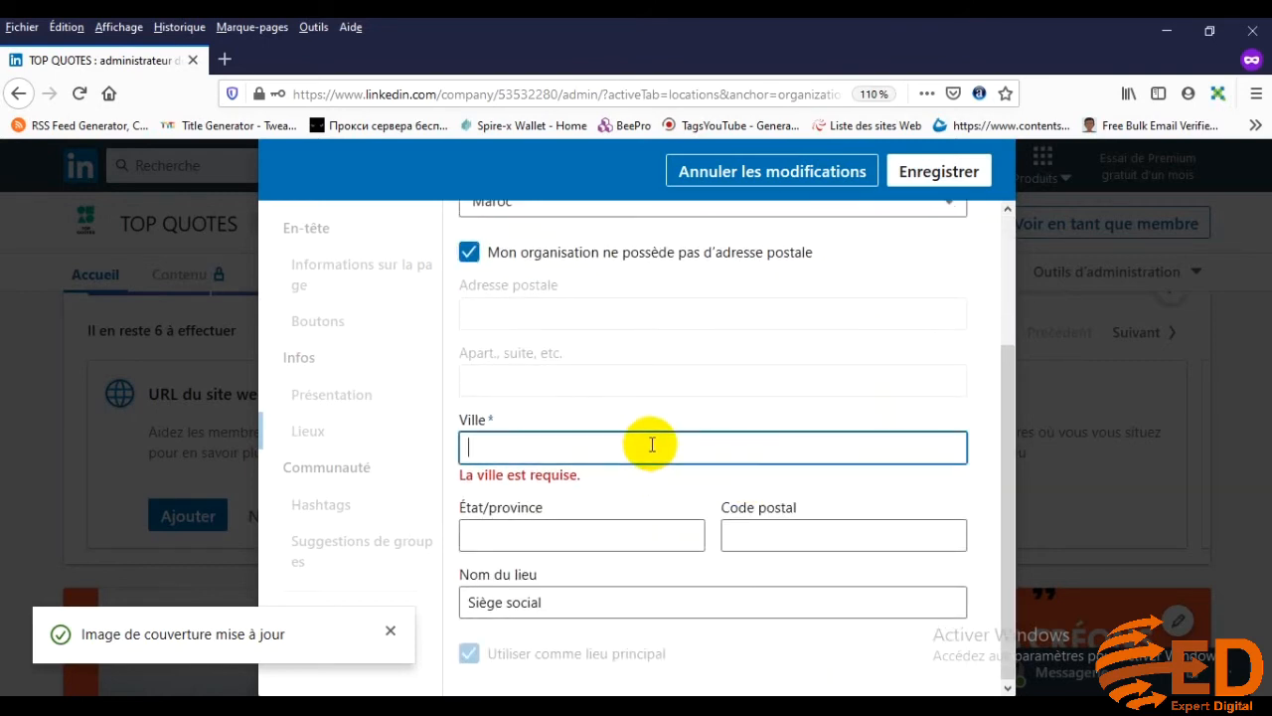
text(casa)
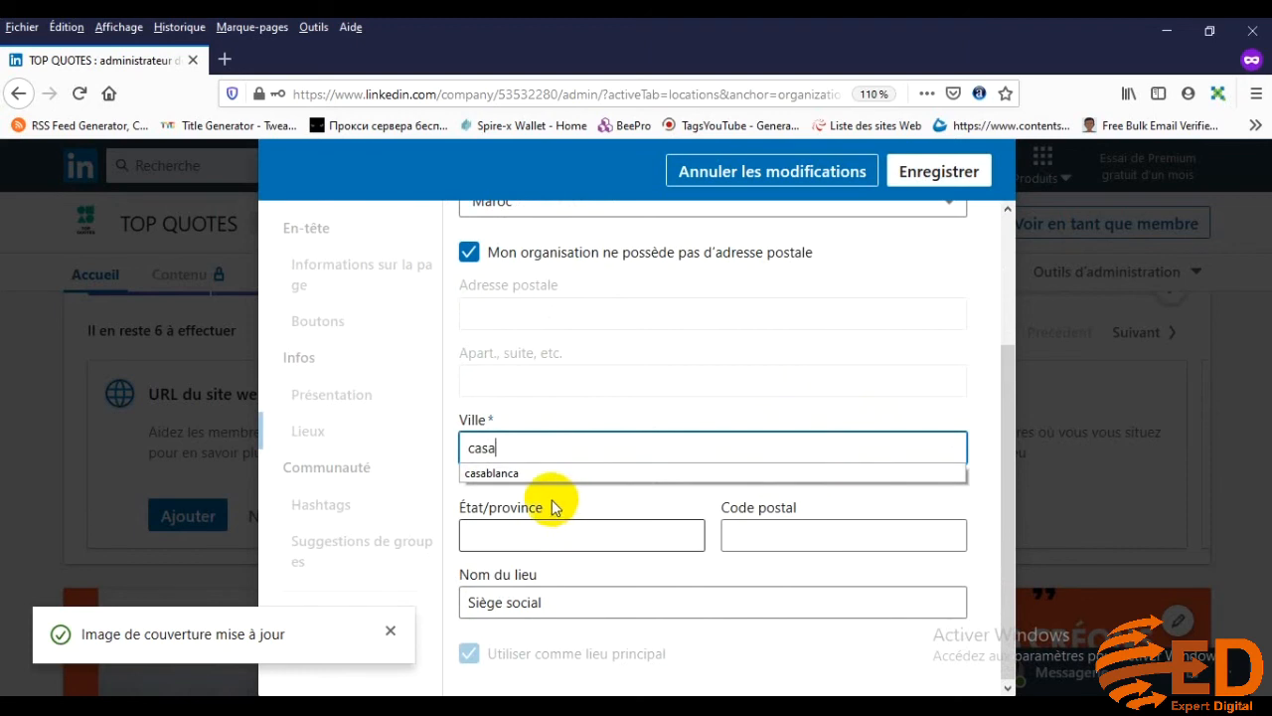
click(524, 475)
click(529, 529)
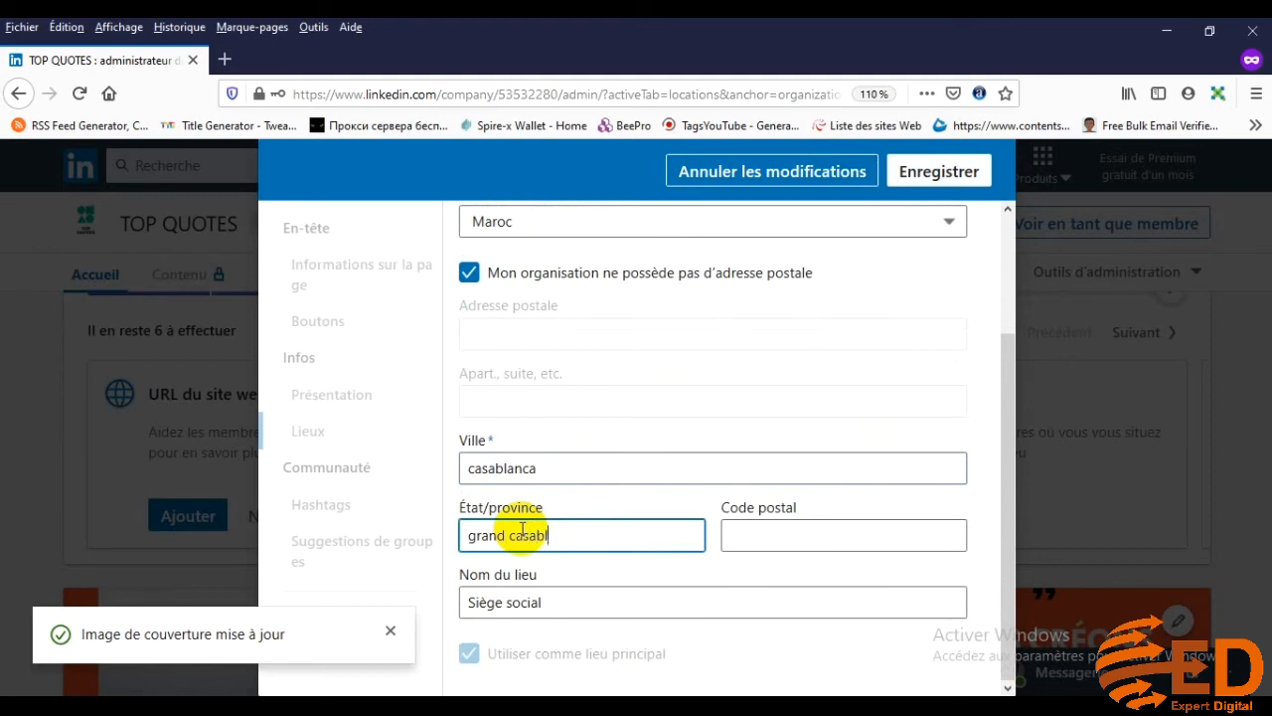
click(732, 533)
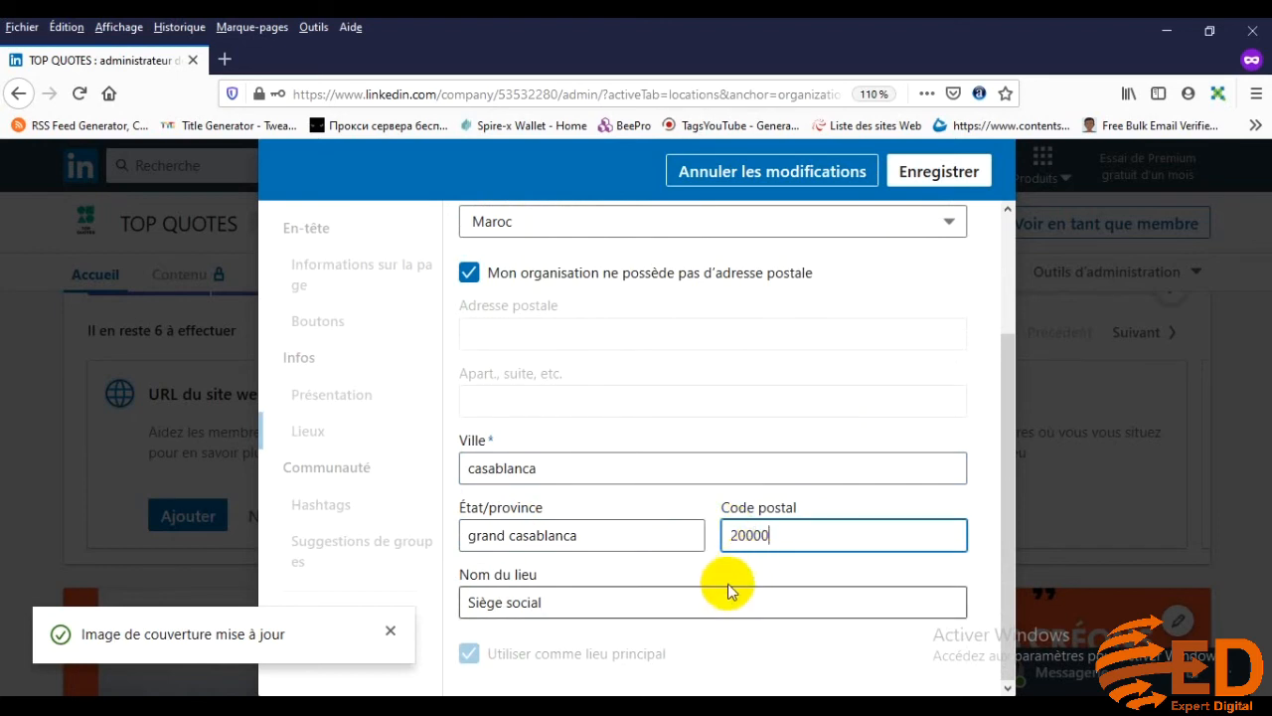
click(656, 603)
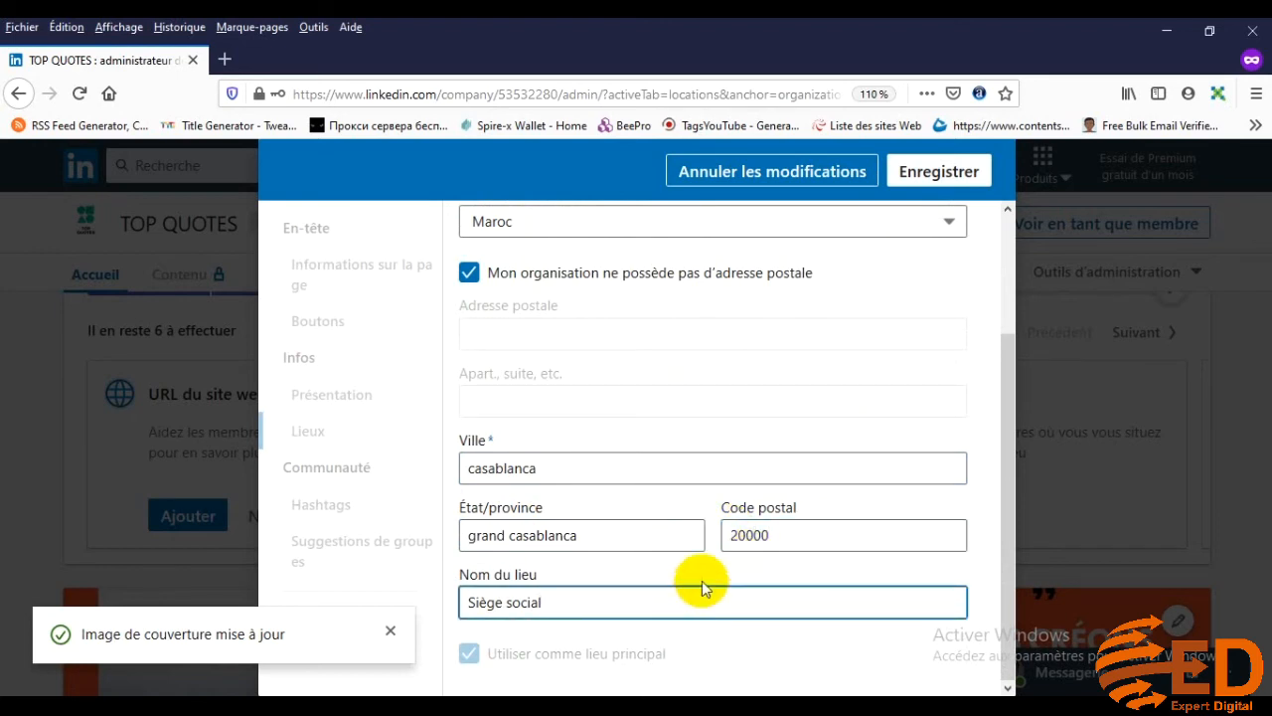
click(944, 171)
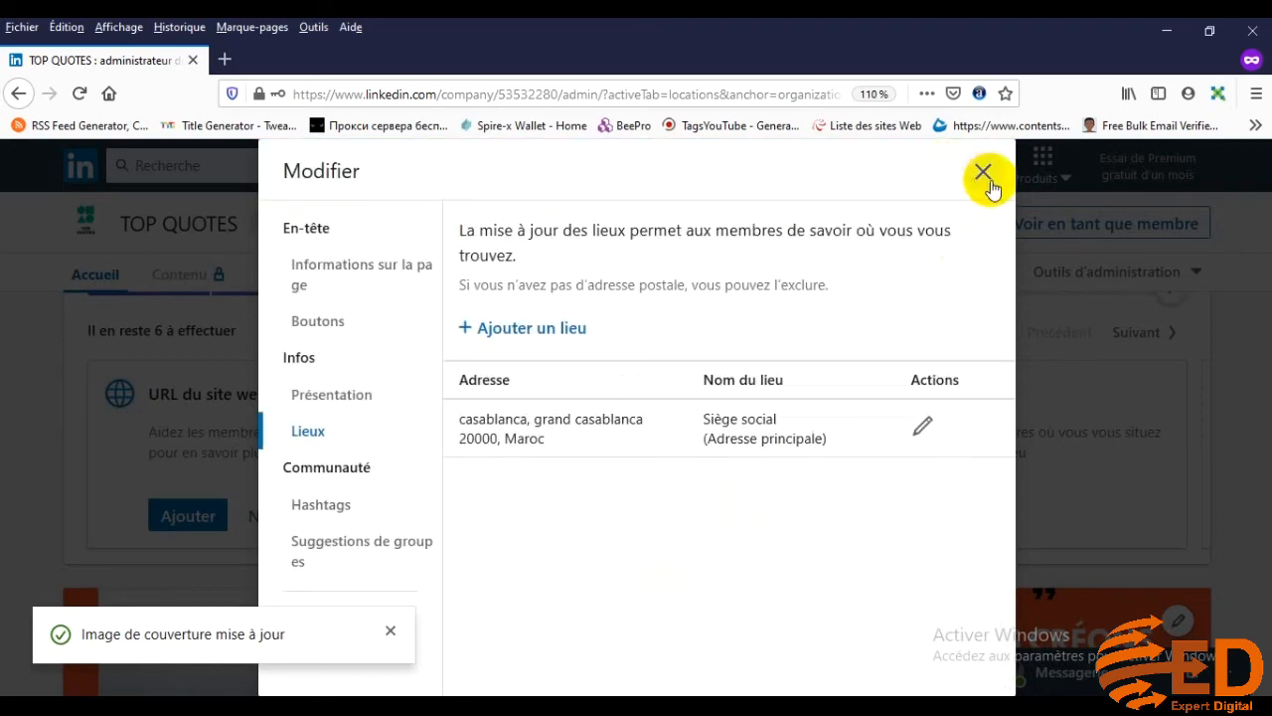
click(984, 172)
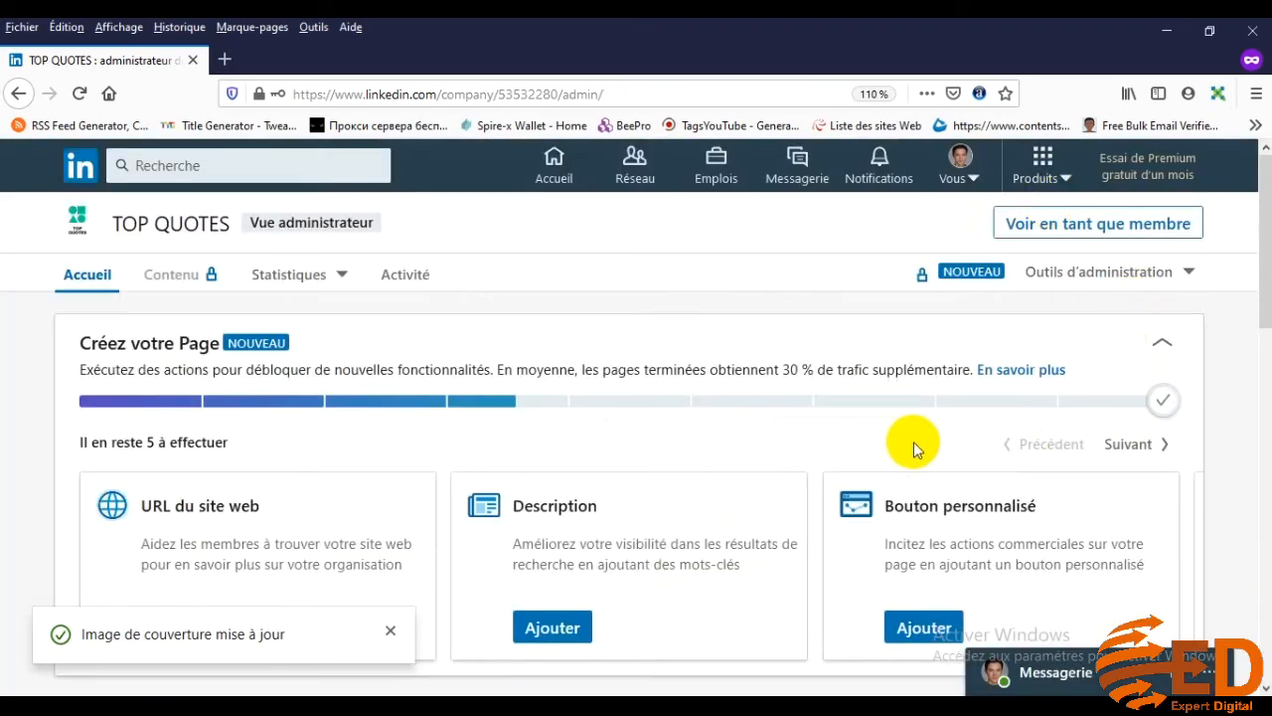
Dismiss the cover image notification and look over the page's setup cards, header, statistics and news area.
scroll(685, 425, down, 2)
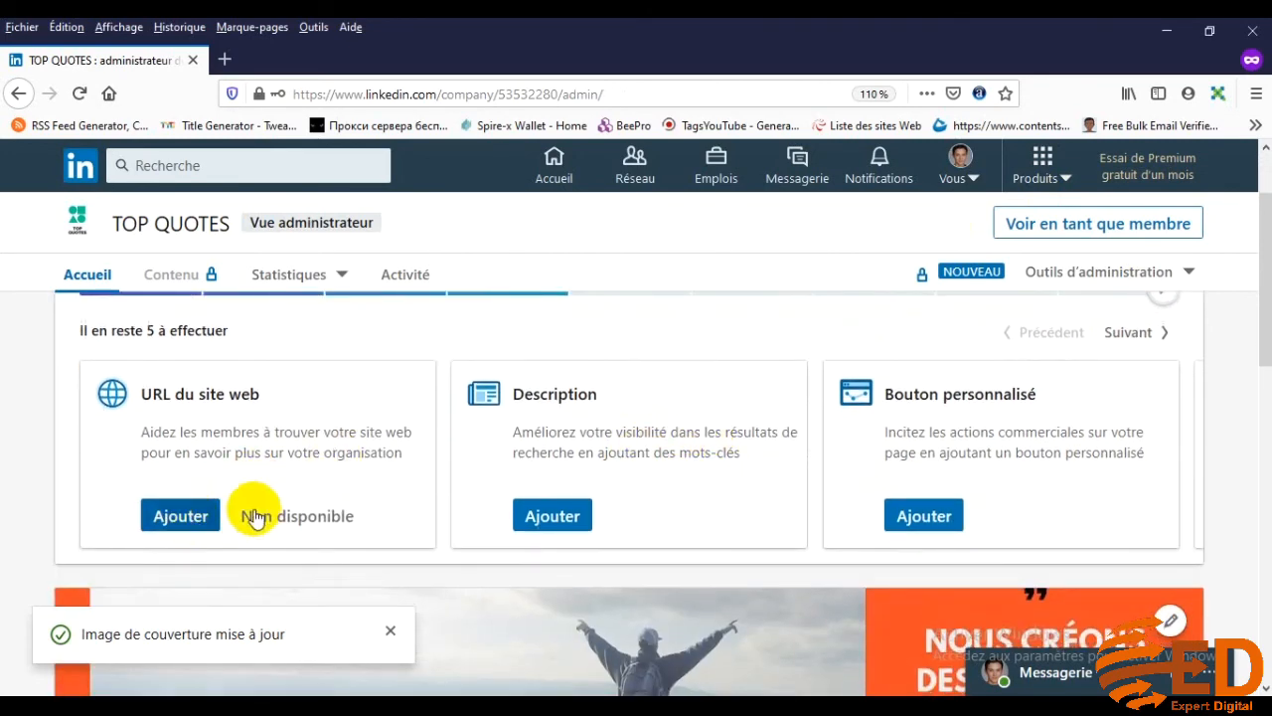
scroll(628, 515, down, 3)
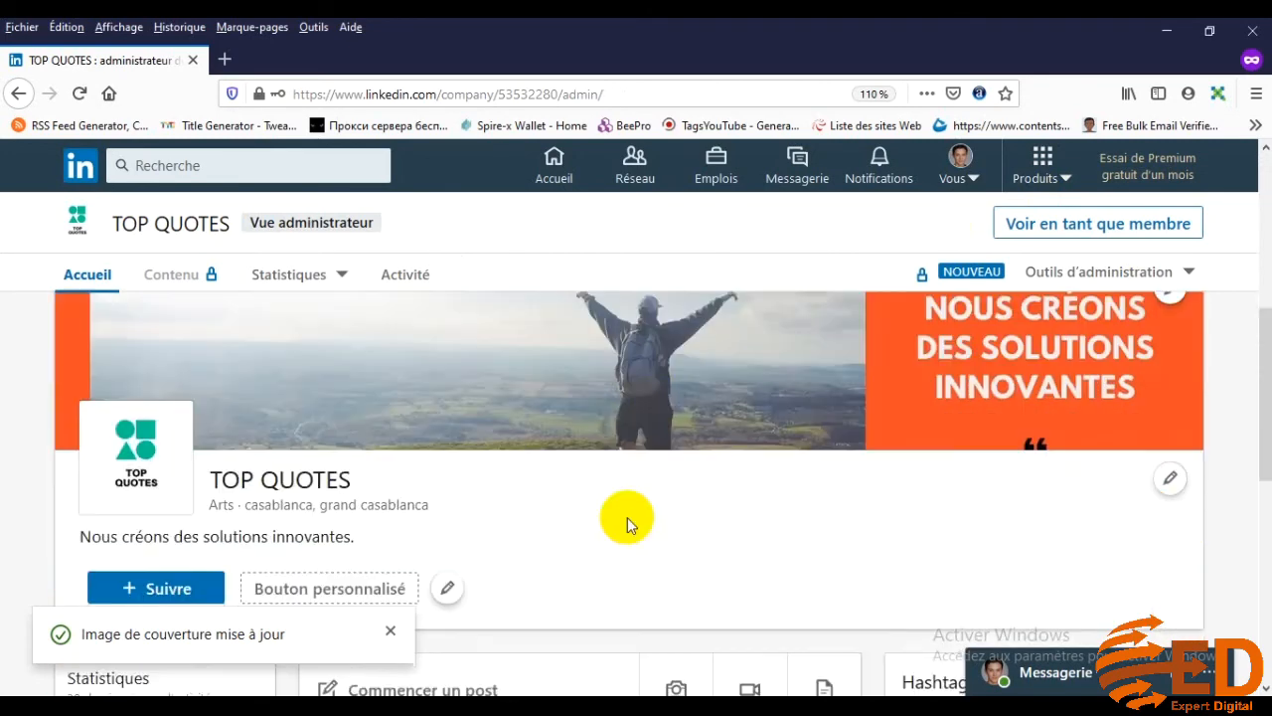
click(389, 630)
scroll(610, 473, down, 2)
scroll(616, 477, down, 2)
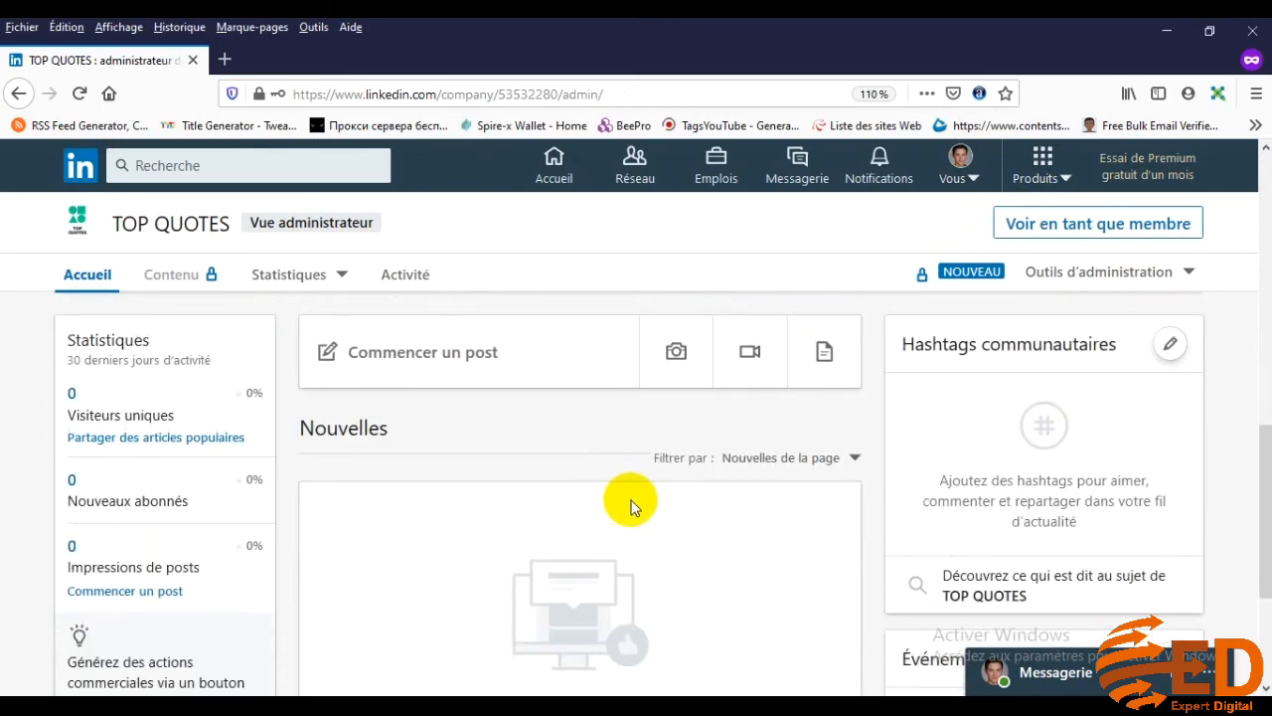
scroll(661, 492, up, 1)
scroll(680, 487, up, 1)
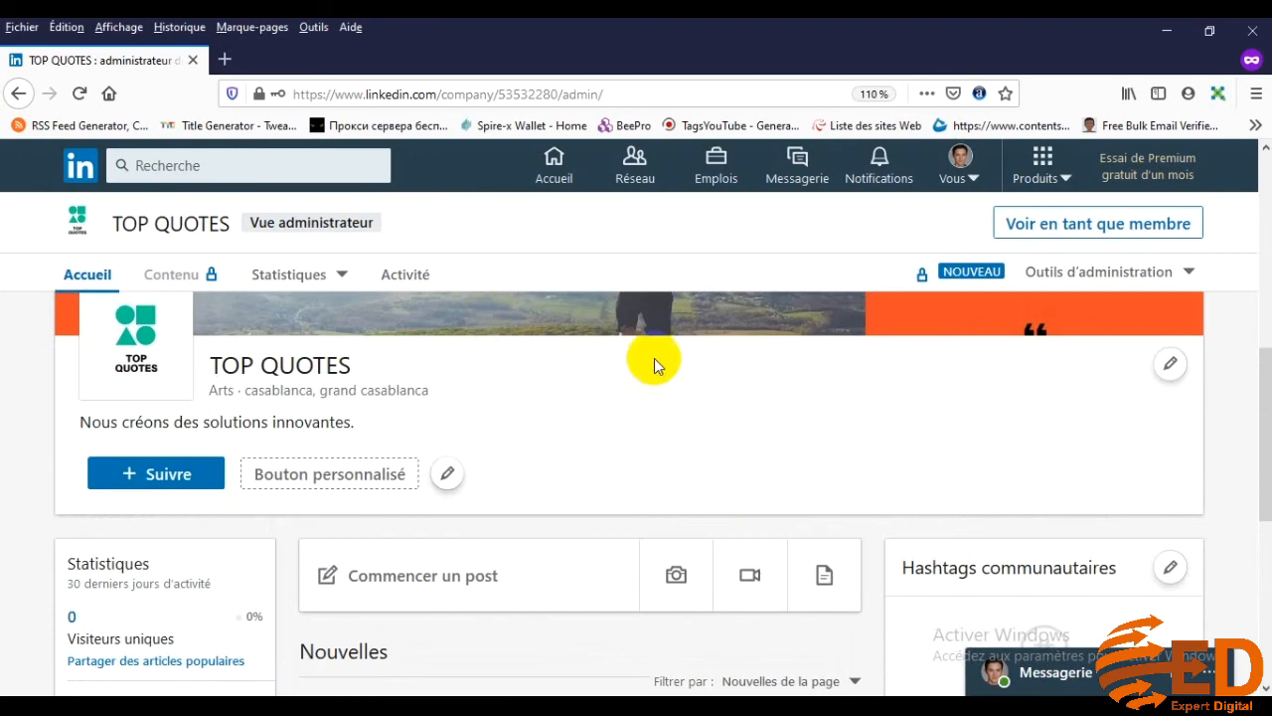
scroll(641, 438, up, 2)
scroll(656, 448, down, 3)
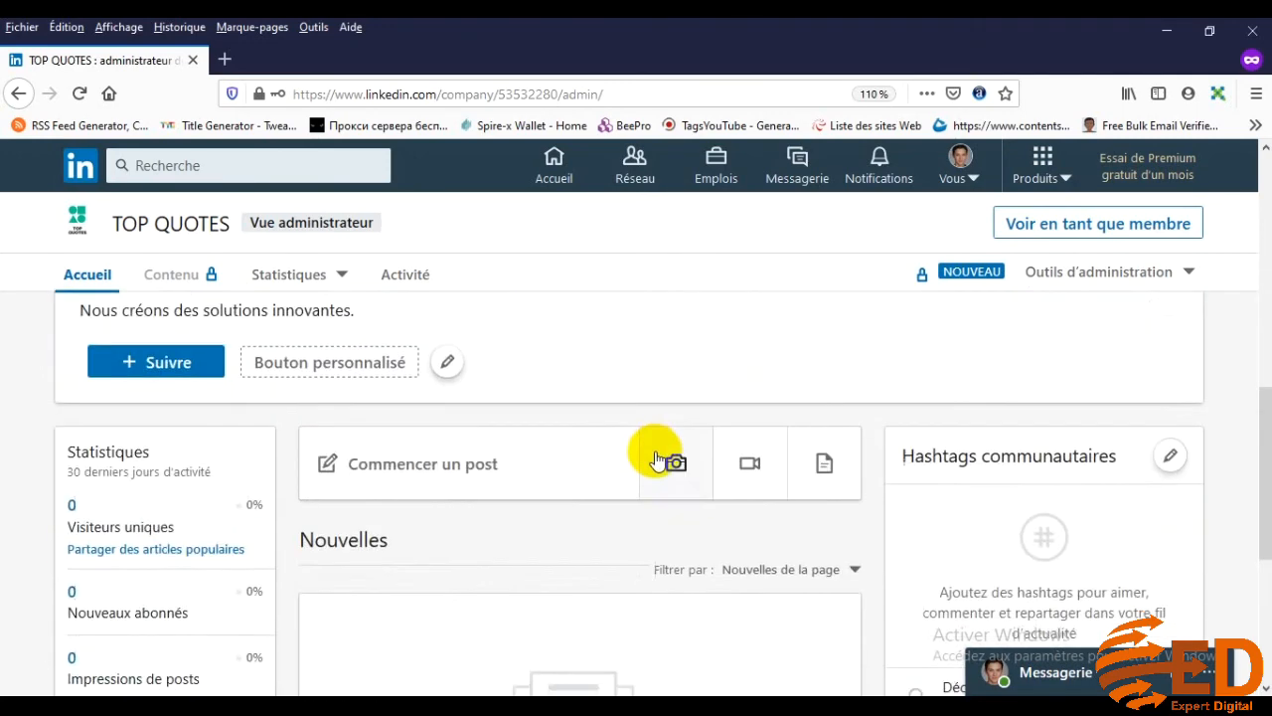
Start a new post on the company page and choose to add a photo to it.
scroll(661, 457, up, 3)
scroll(821, 514, down, 4)
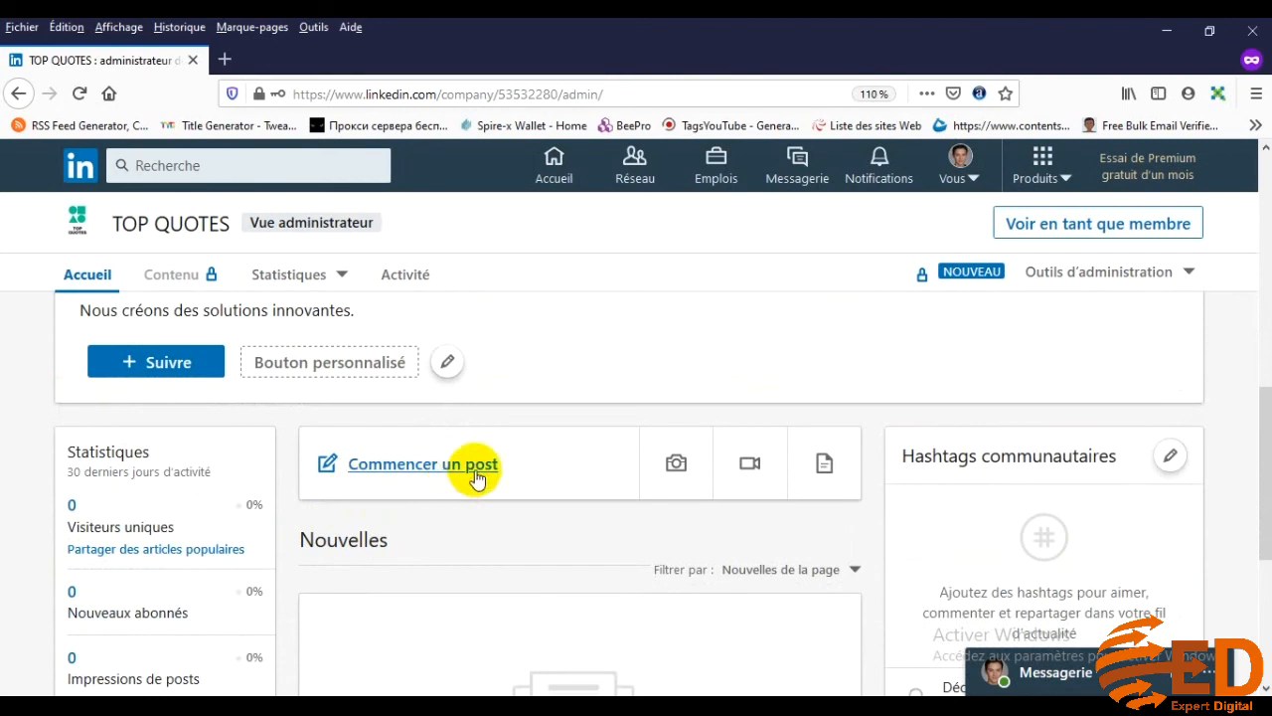
click(425, 475)
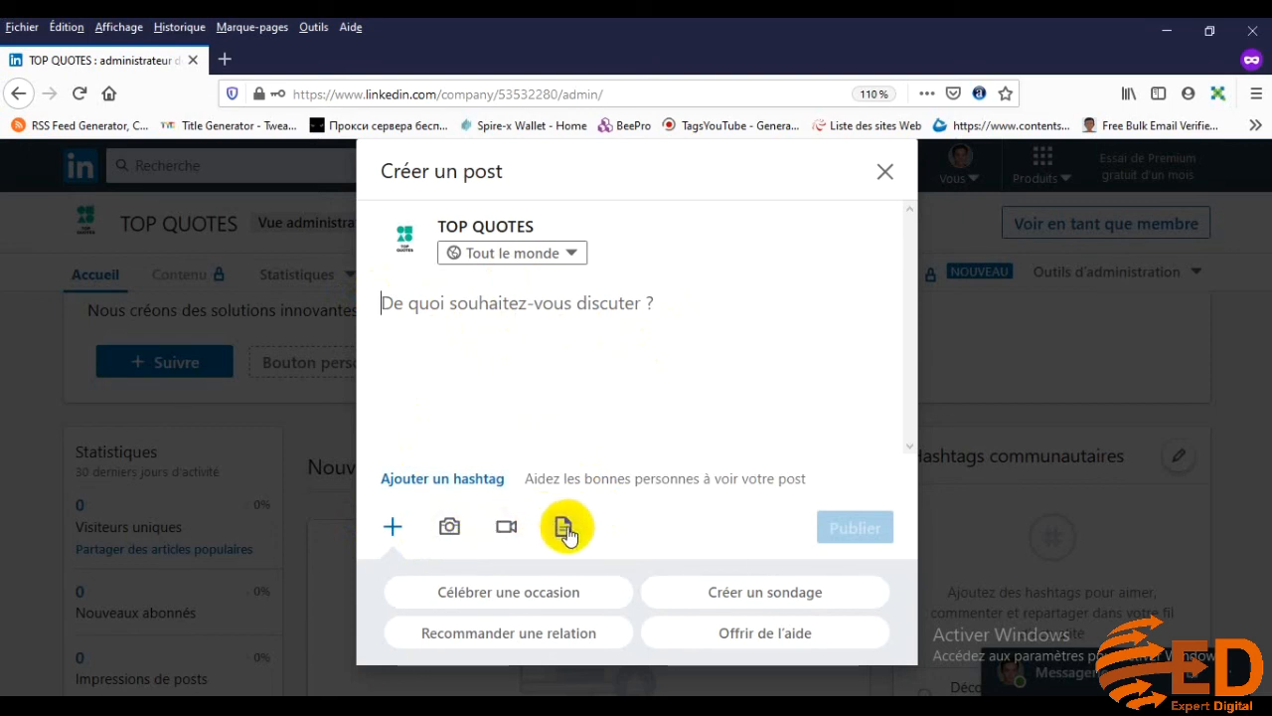
click(449, 526)
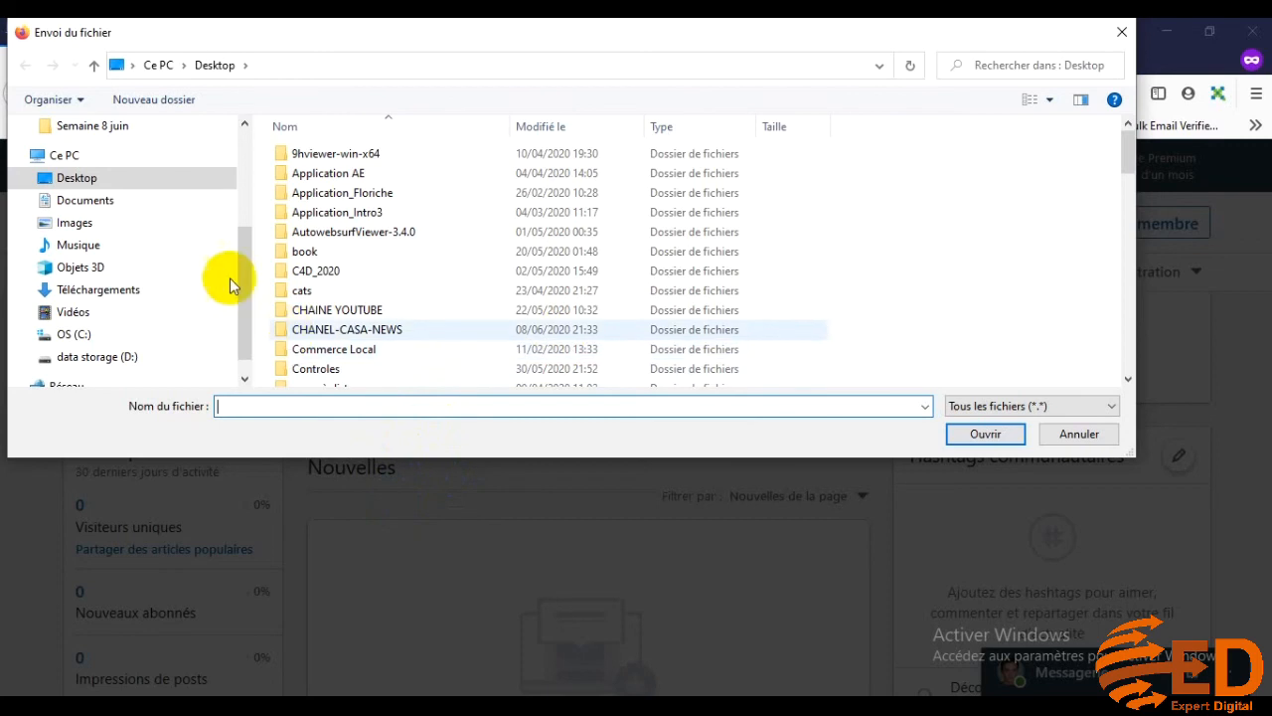
Browse to the Family quotes folder inside Quotes on the data storage (D:) drive.
drag(244, 268, 245, 307)
click(140, 338)
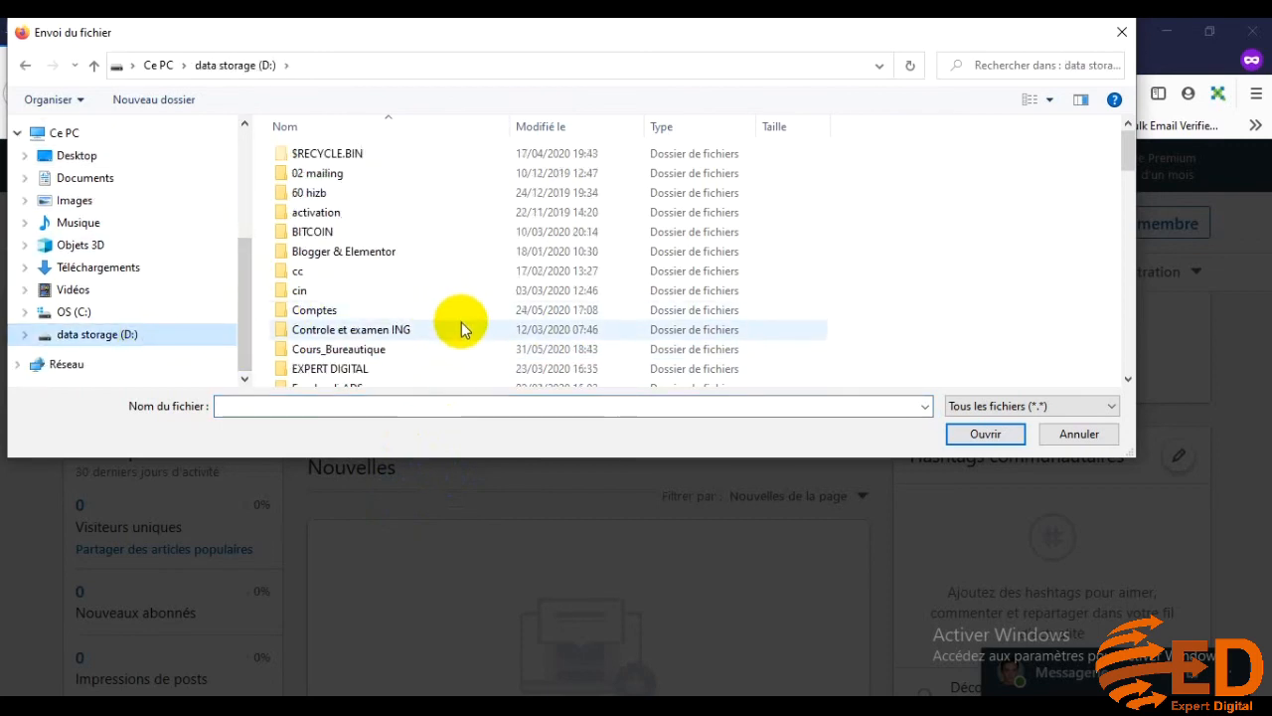
scroll(461, 322, down, 2)
scroll(462, 328, down, 2)
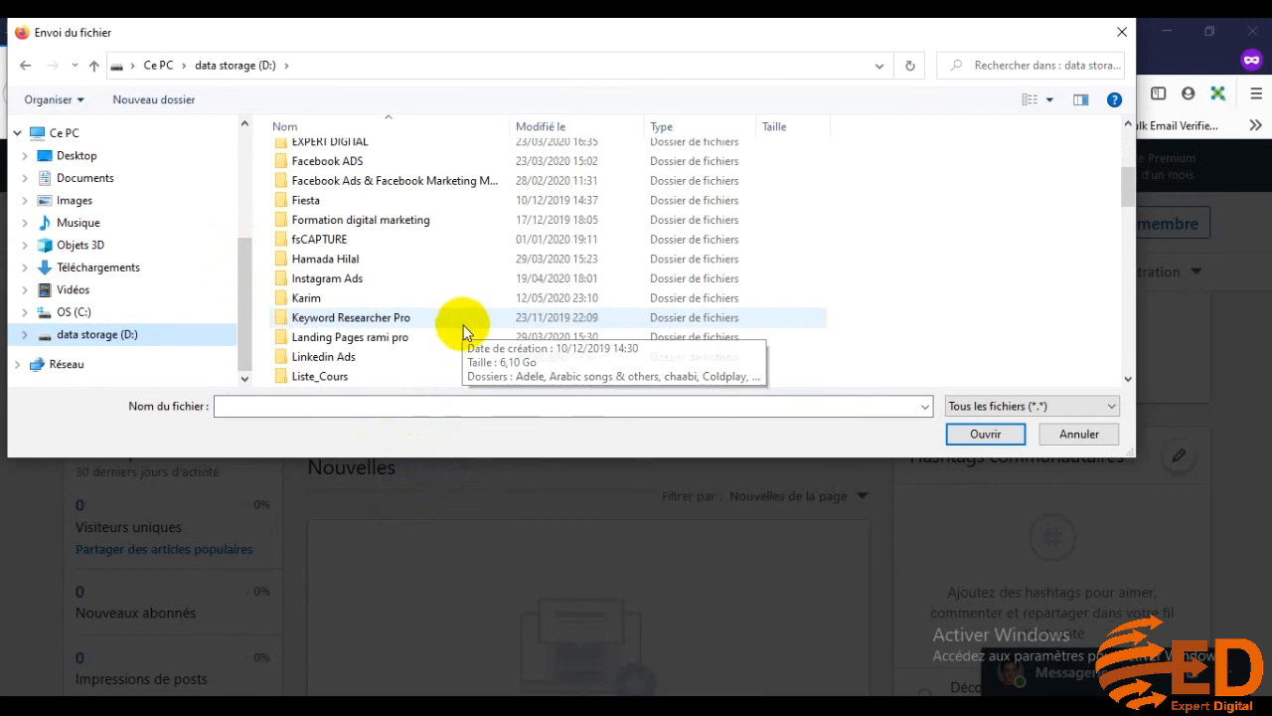
scroll(462, 328, down, 1)
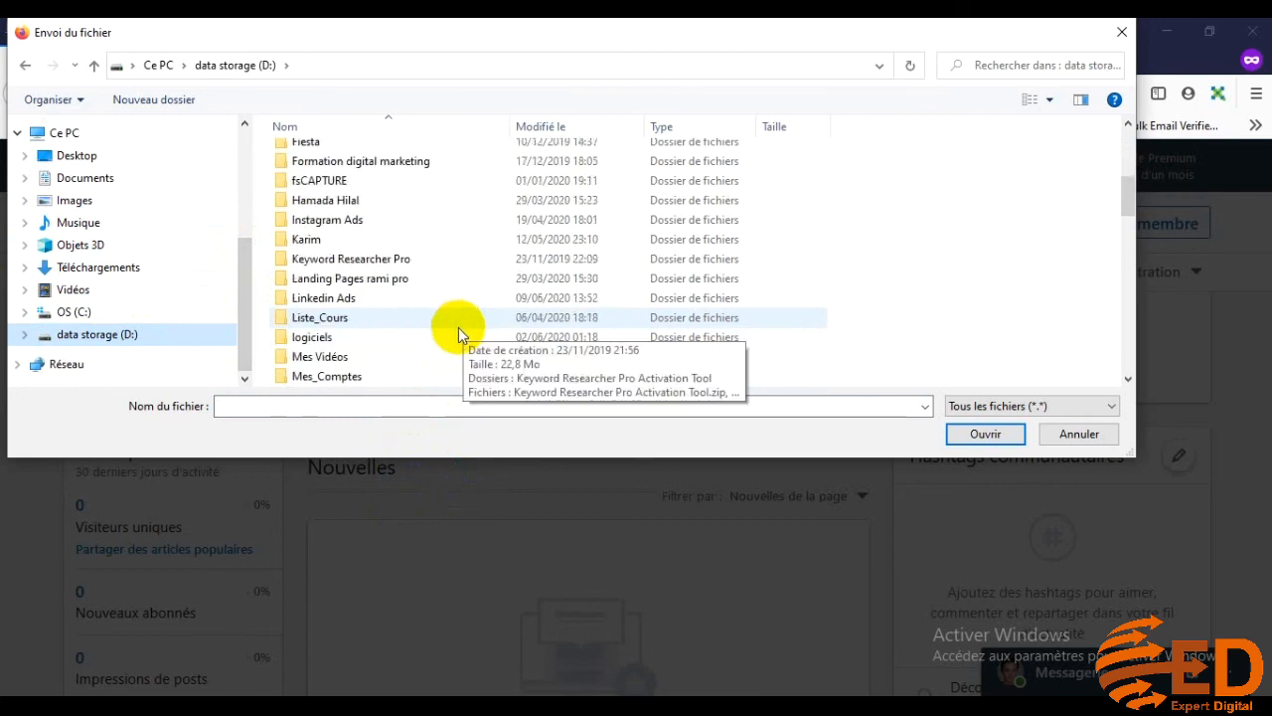
scroll(458, 327, down, 5)
scroll(323, 286, up, 1)
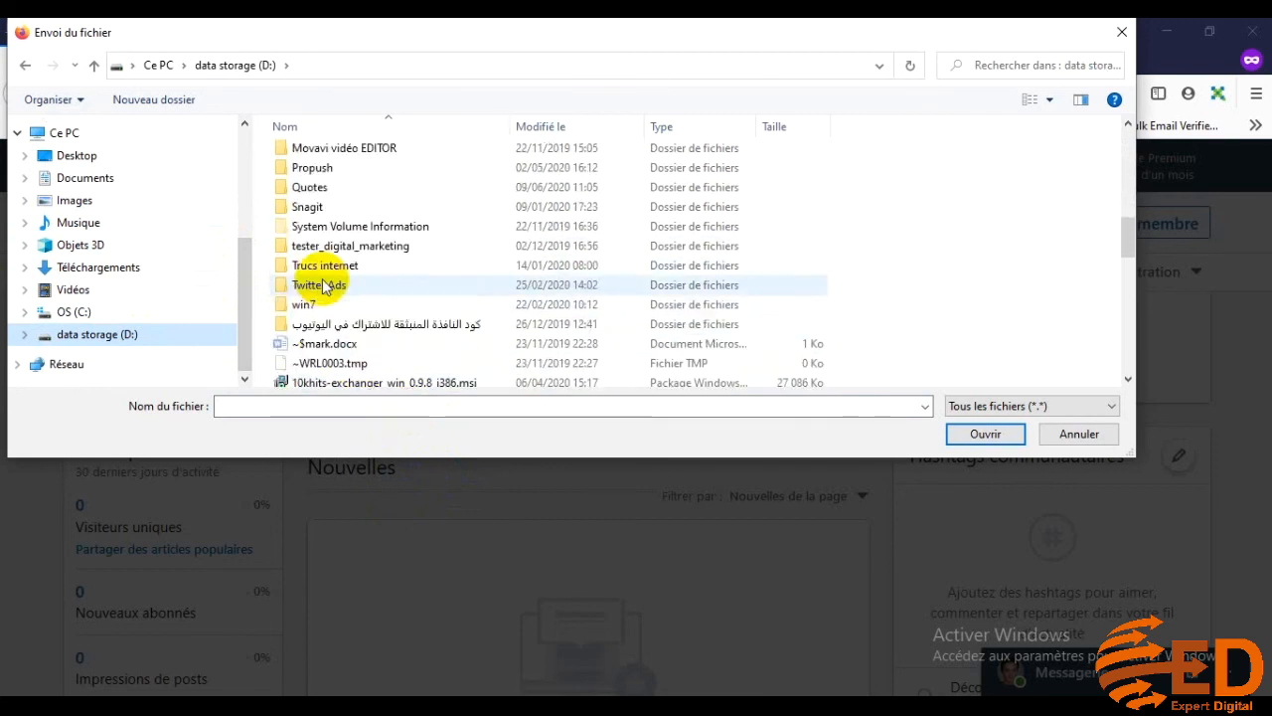
double_click(316, 186)
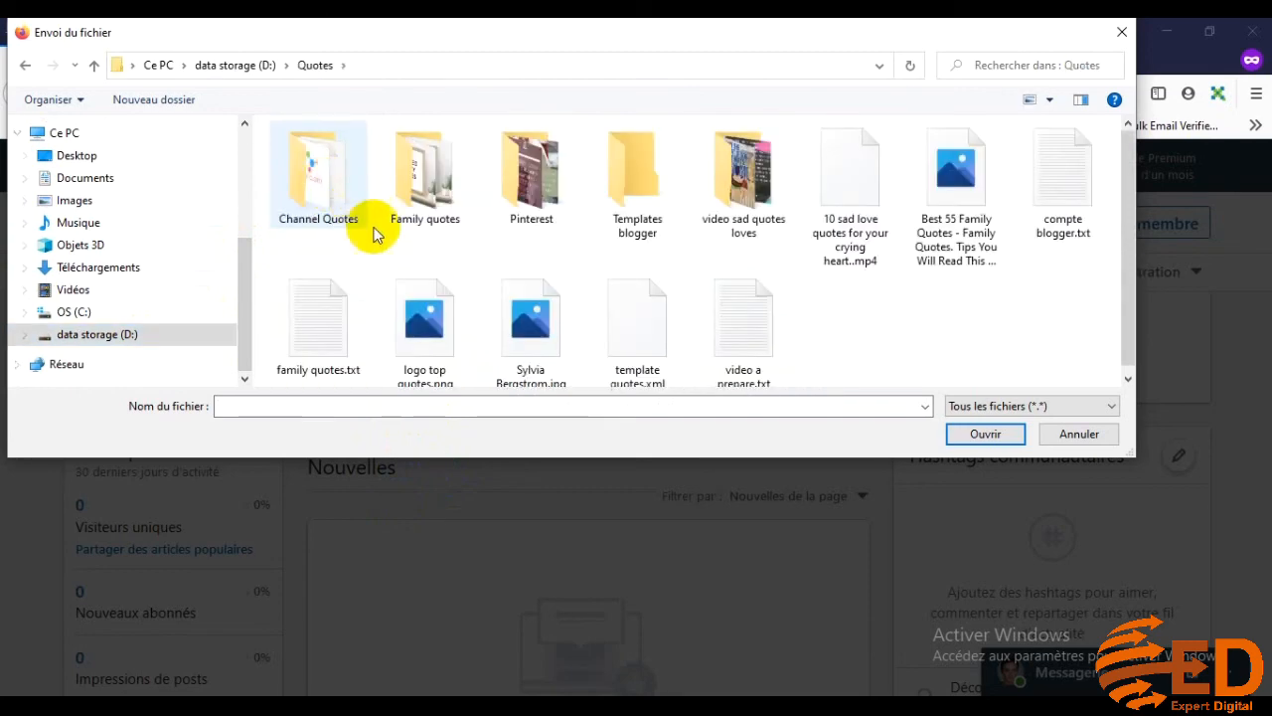
double_click(424, 186)
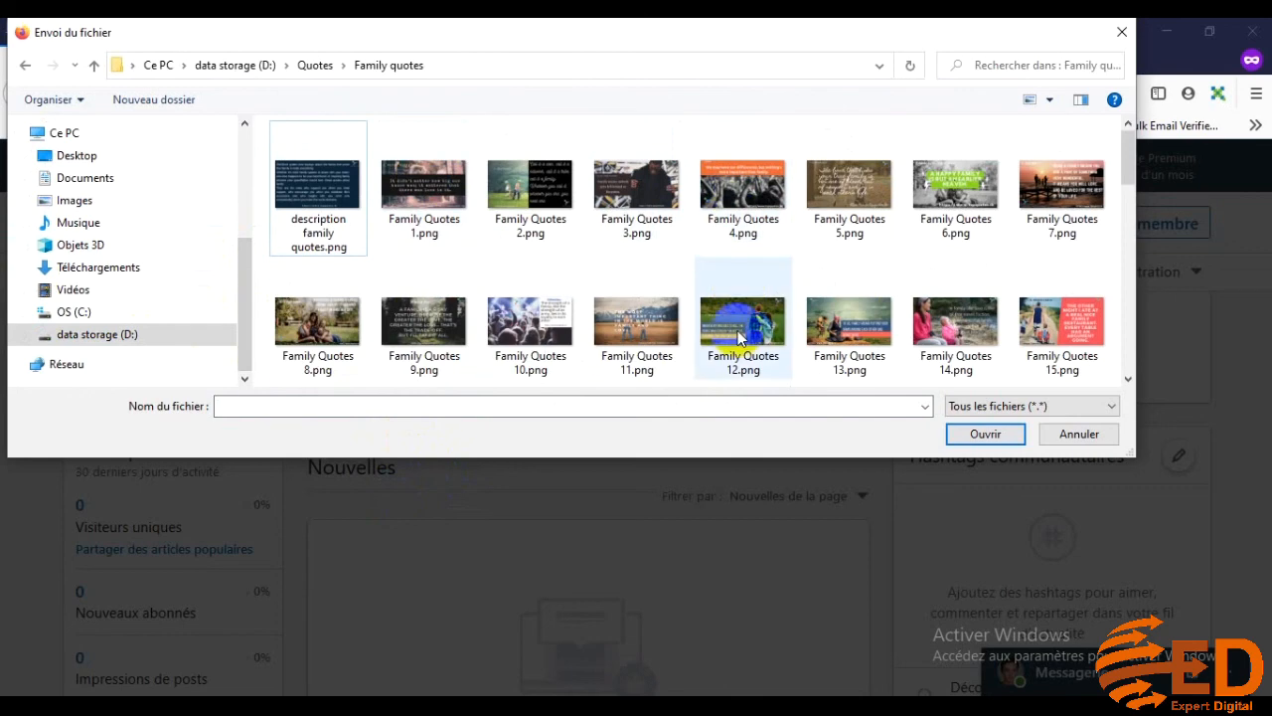
Attach the image Family Quotes 13.png to the post and accept it without edits.
scroll(925, 289, down, 1)
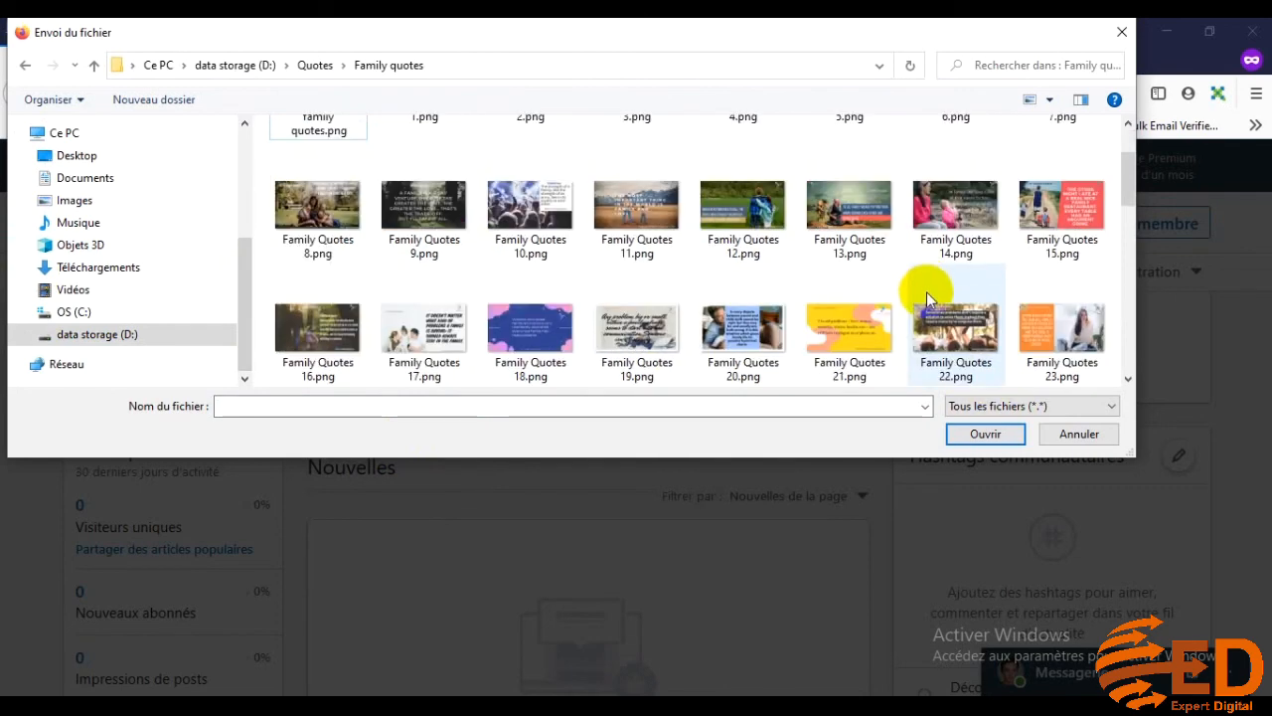
scroll(926, 291, up, 1)
click(880, 333)
click(984, 434)
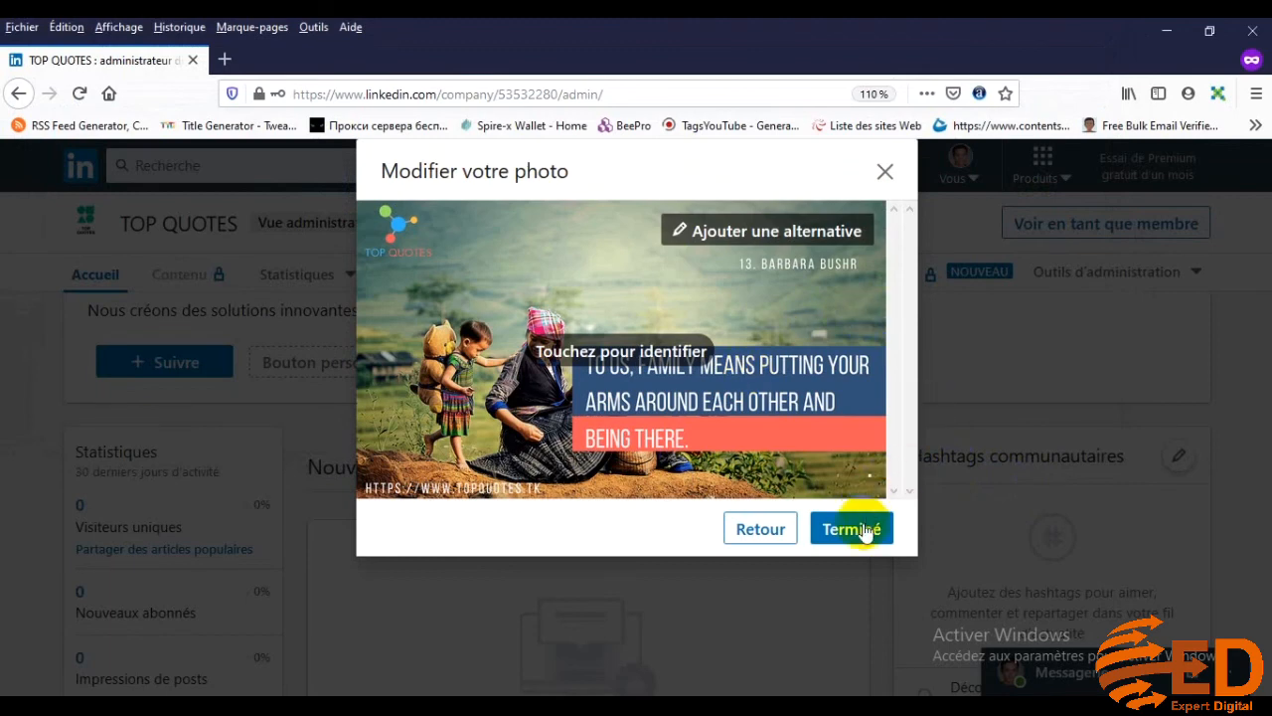
click(881, 537)
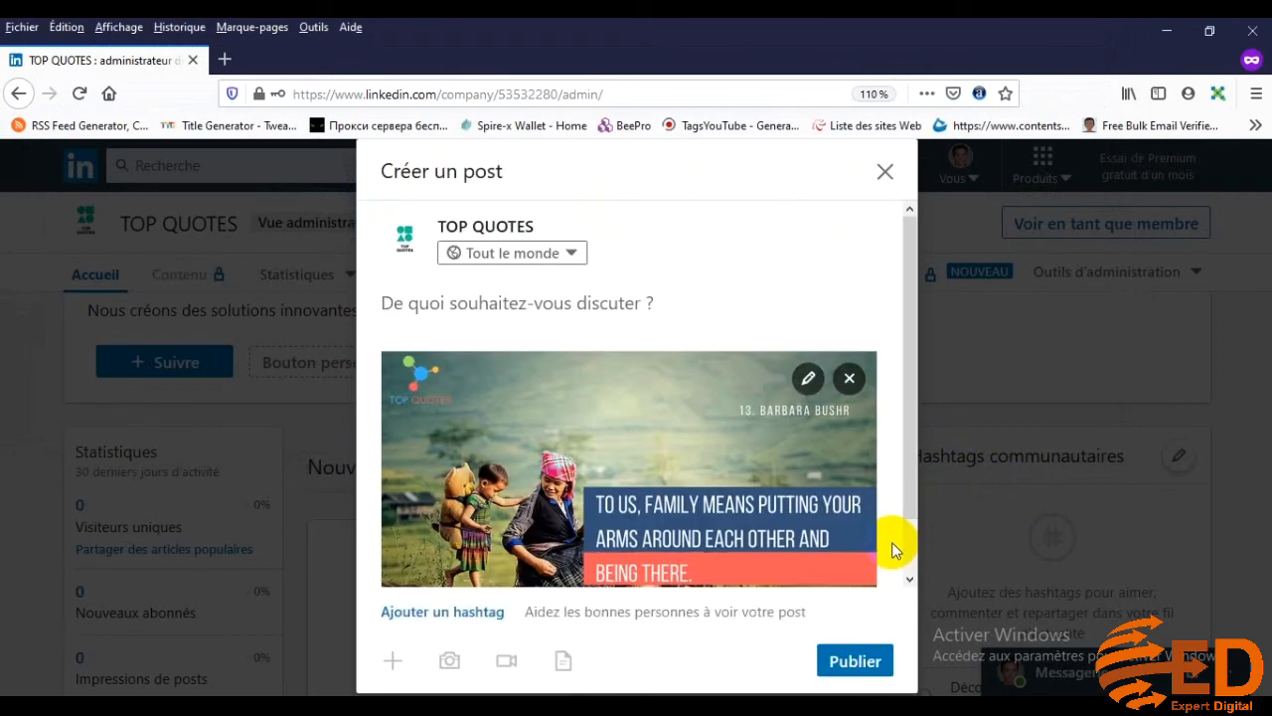
Add the hashtags #quotes and #citations to the post and publish it.
scroll(821, 441, down, 1)
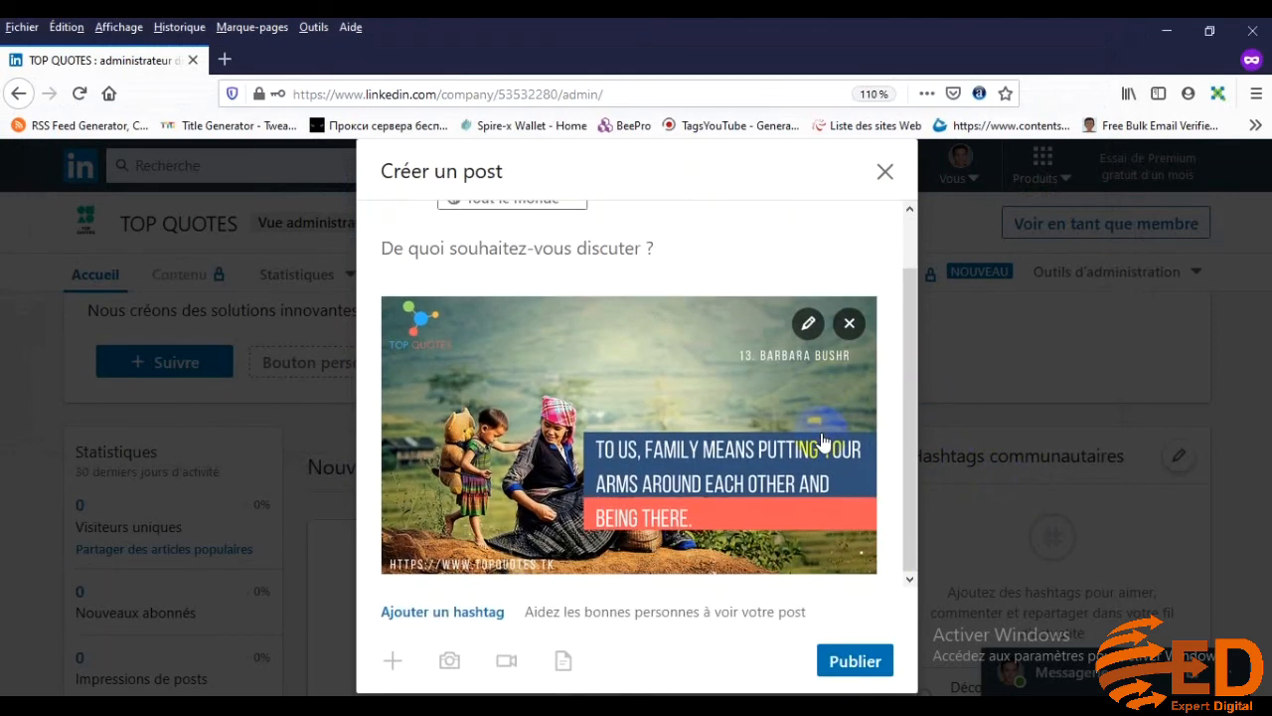
scroll(821, 440, up, 1)
scroll(665, 343, down, 1)
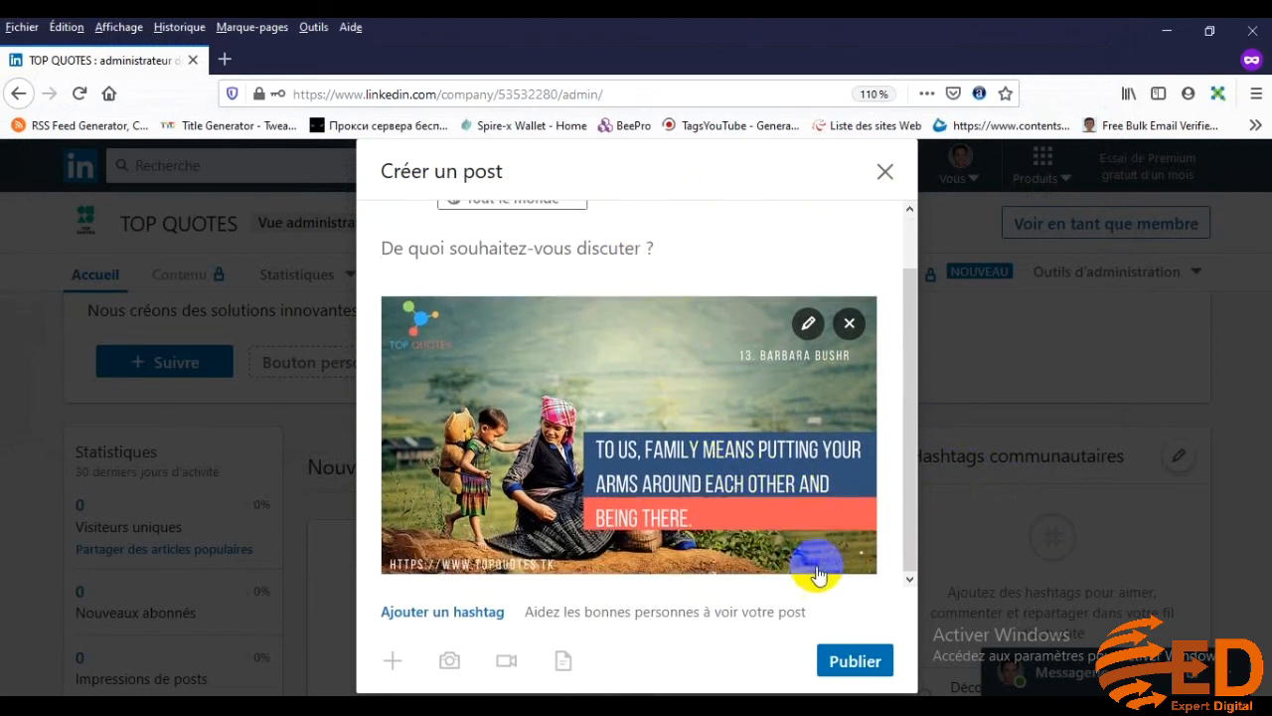
click(473, 622)
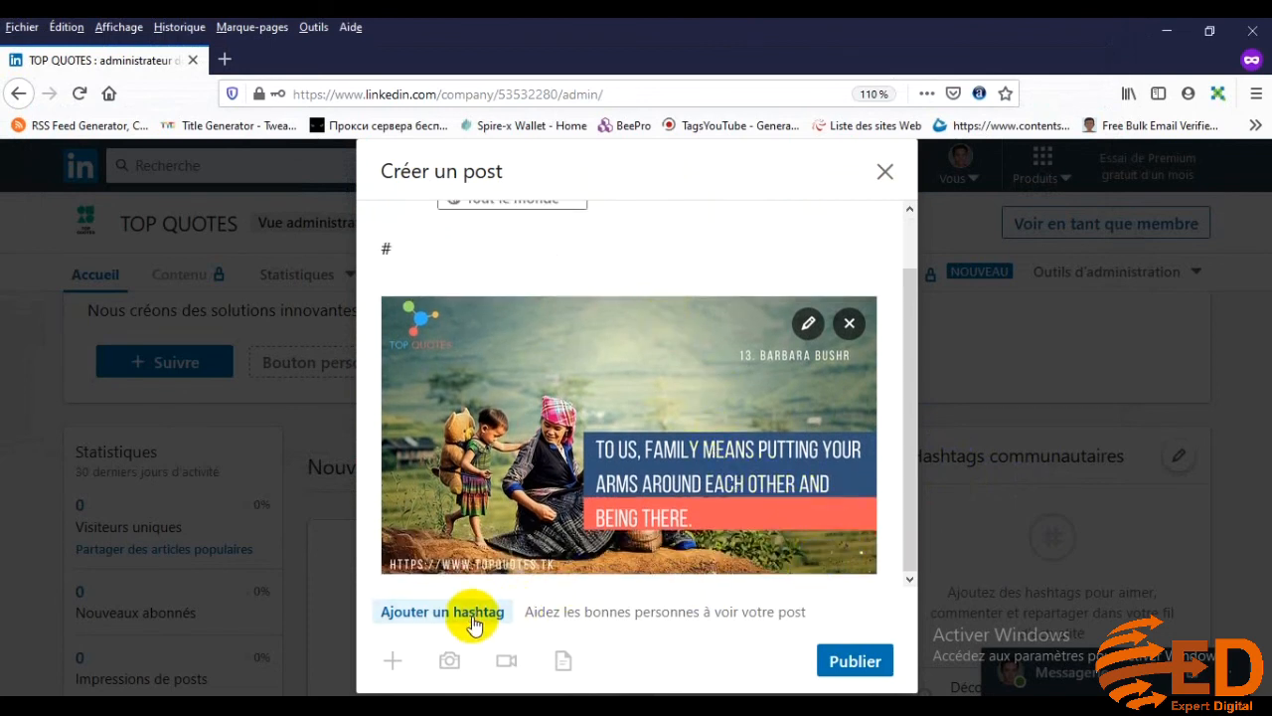
text(quotes)
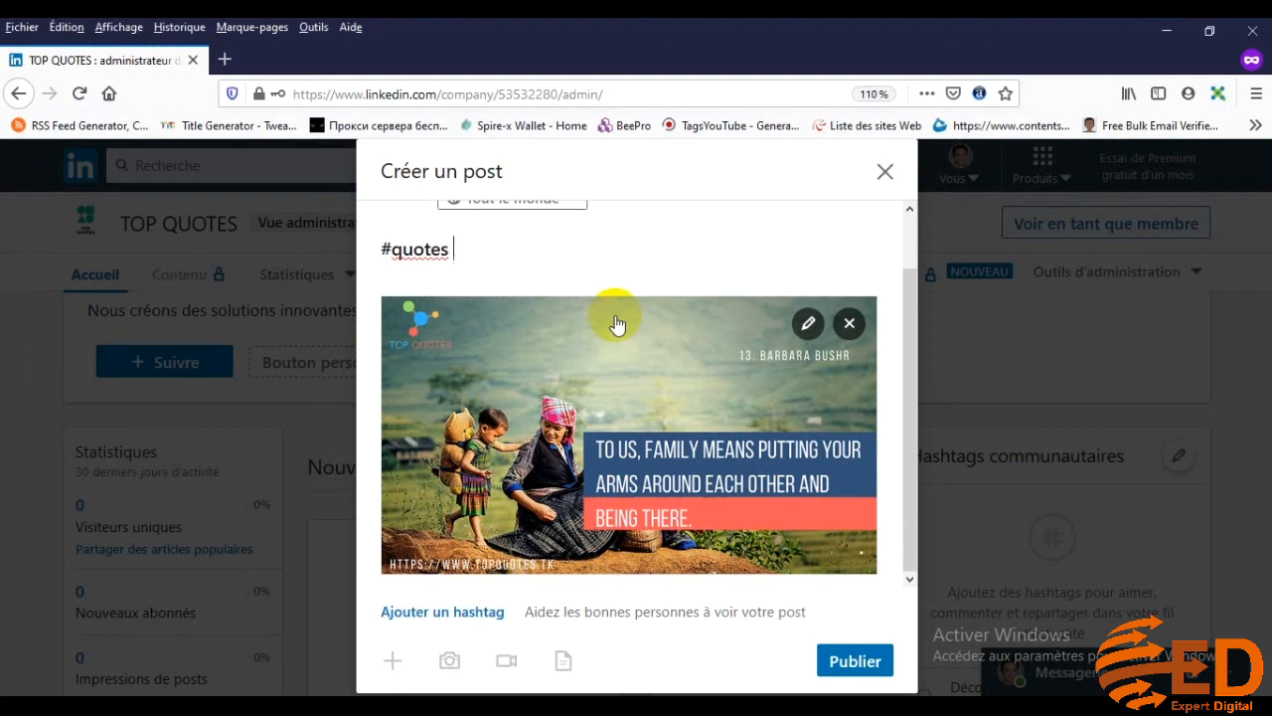
text(#citation)
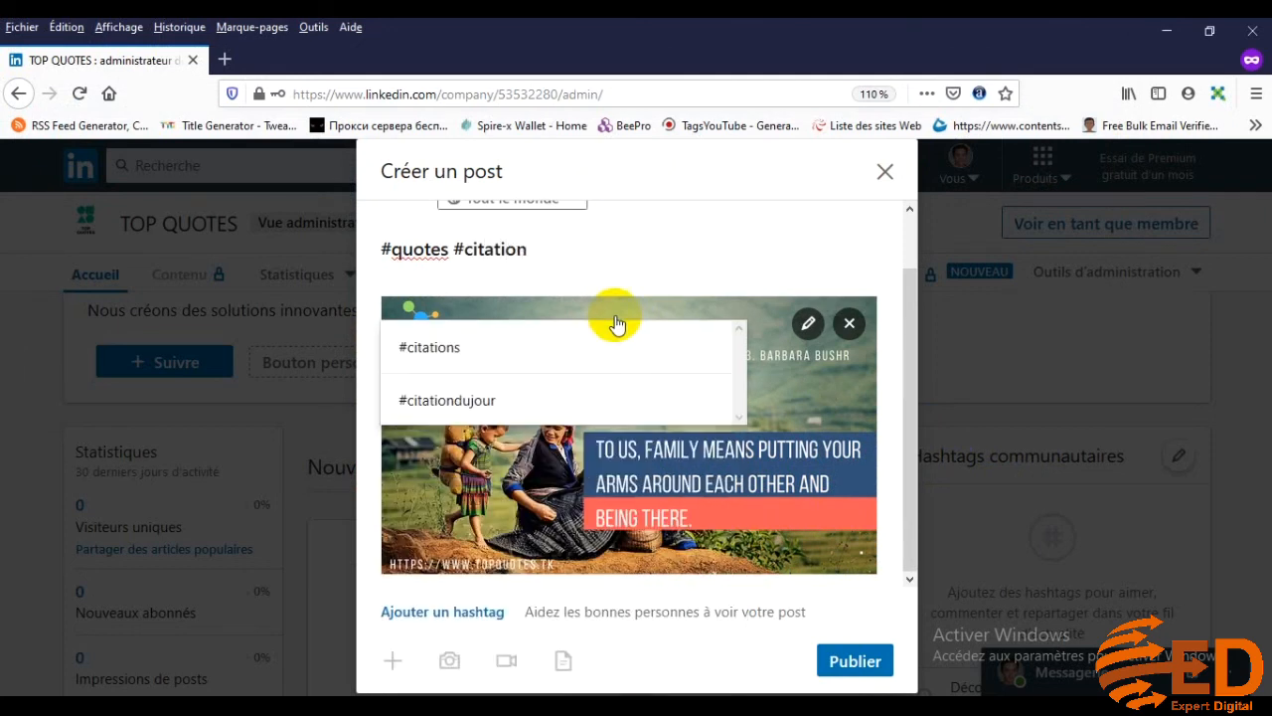
click(442, 368)
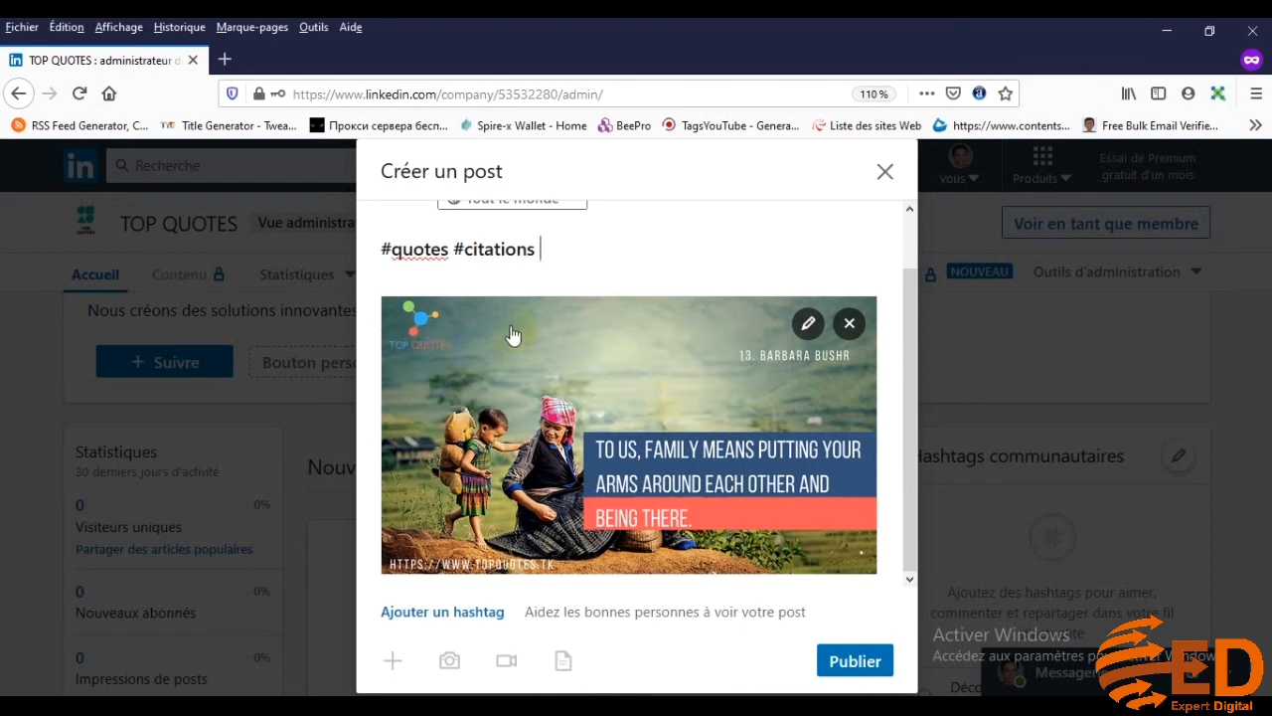
click(851, 658)
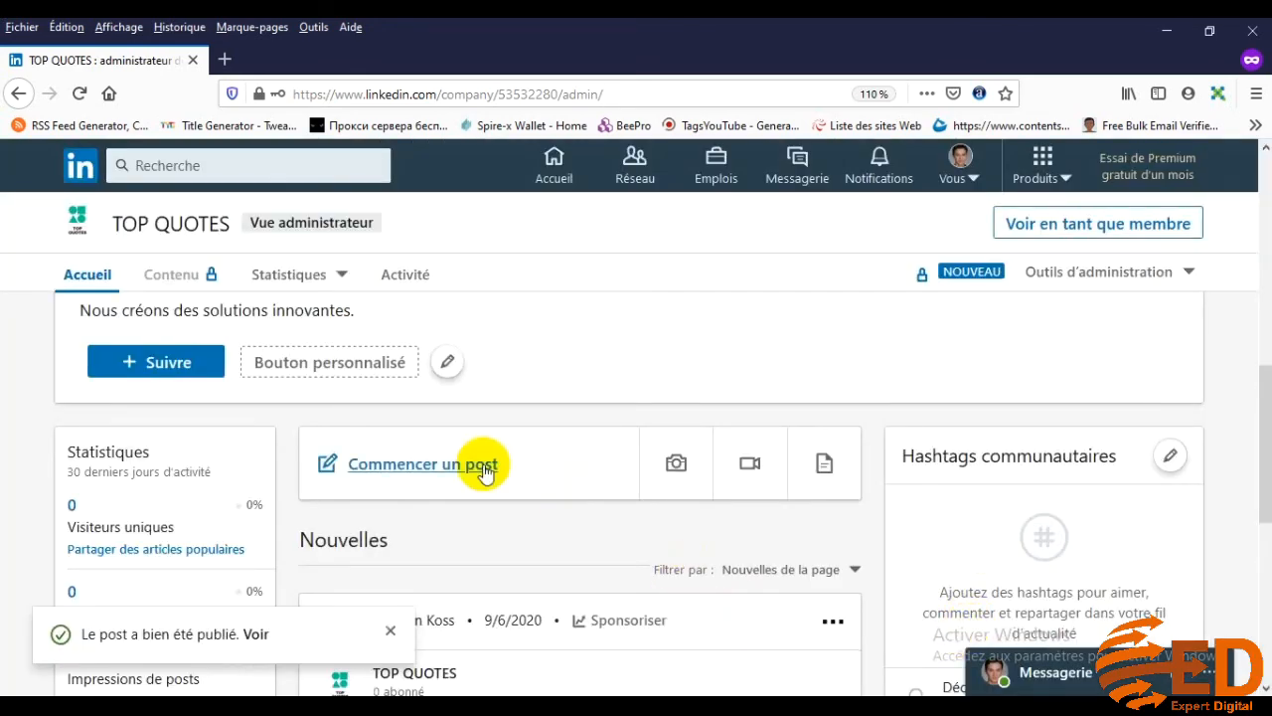
Dismiss the publication notification and review the published post in the page's news feed.
scroll(488, 514, down, 3)
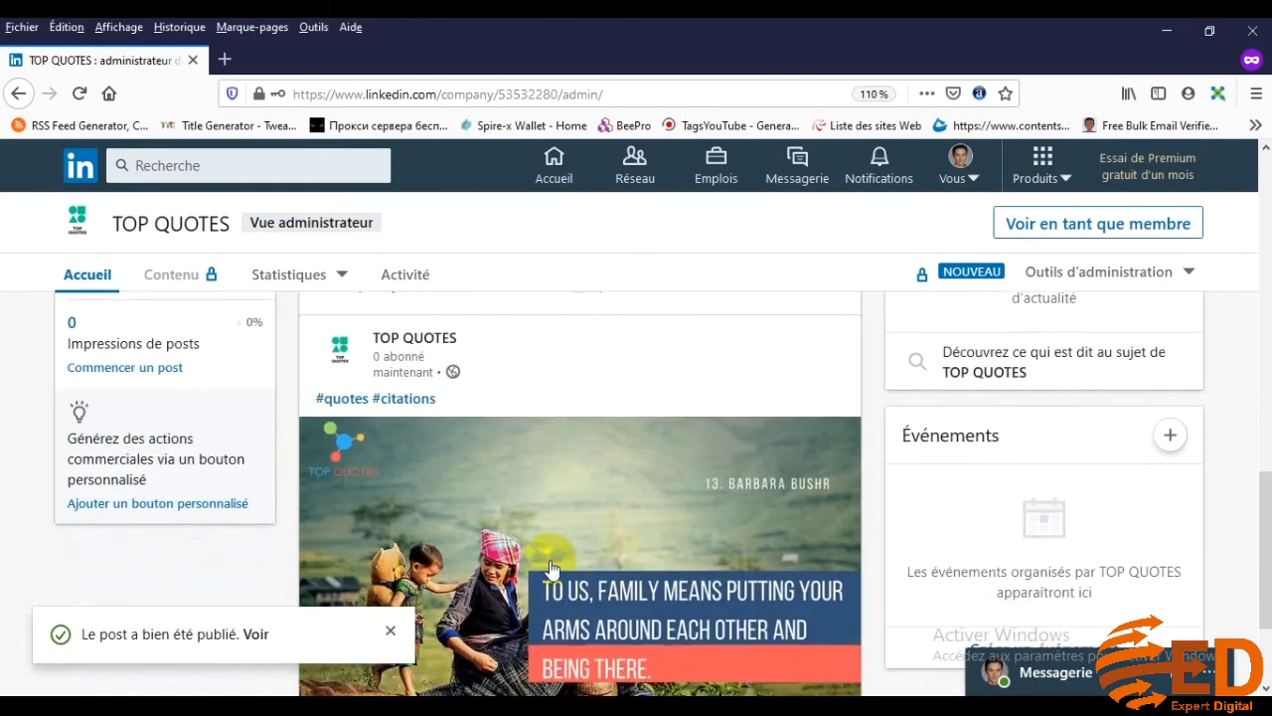
click(391, 632)
scroll(560, 392, down, 1)
scroll(656, 510, up, 6)
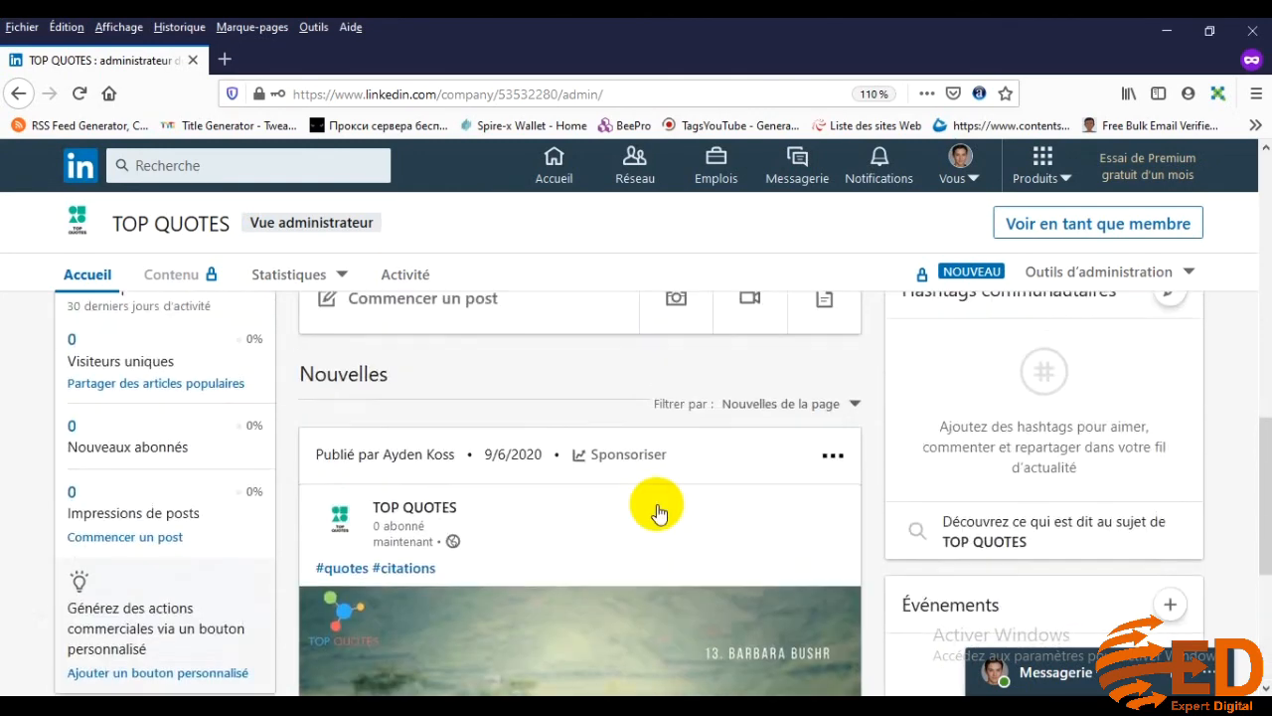
scroll(657, 519, down, 6)
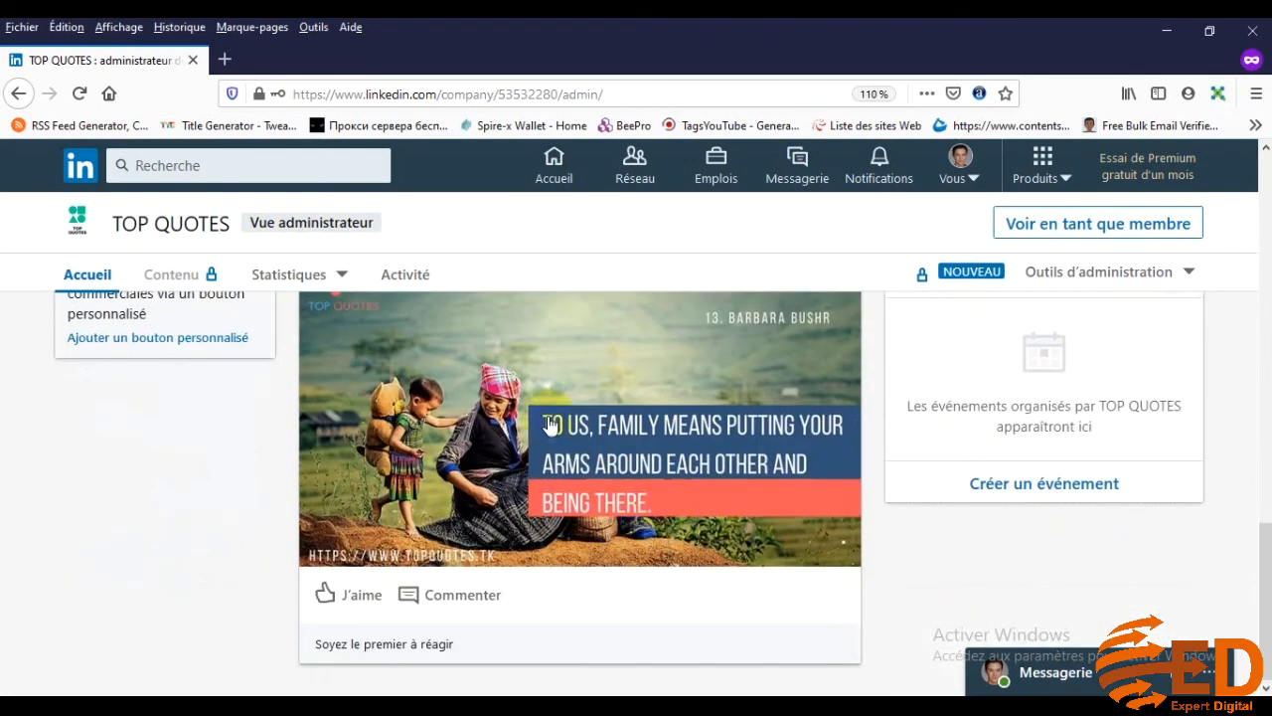
scroll(531, 511, up, 2)
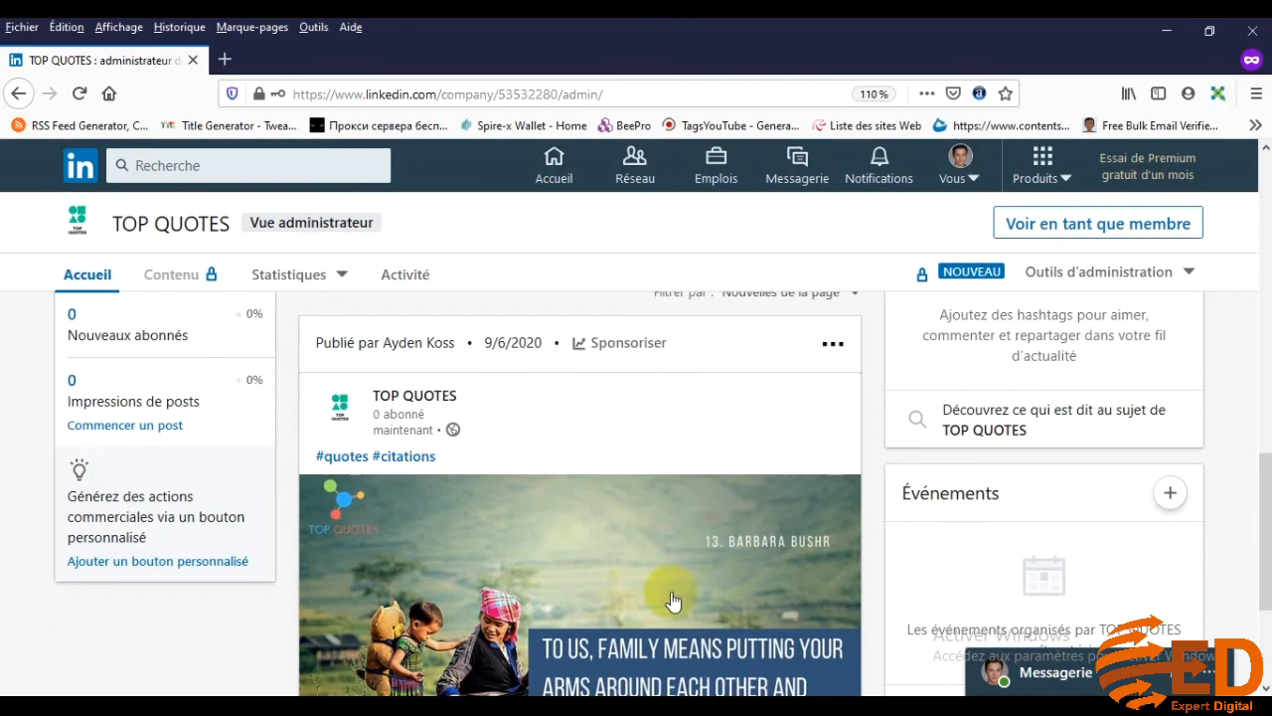
scroll(593, 548, down, 2)
scroll(593, 550, down, 1)
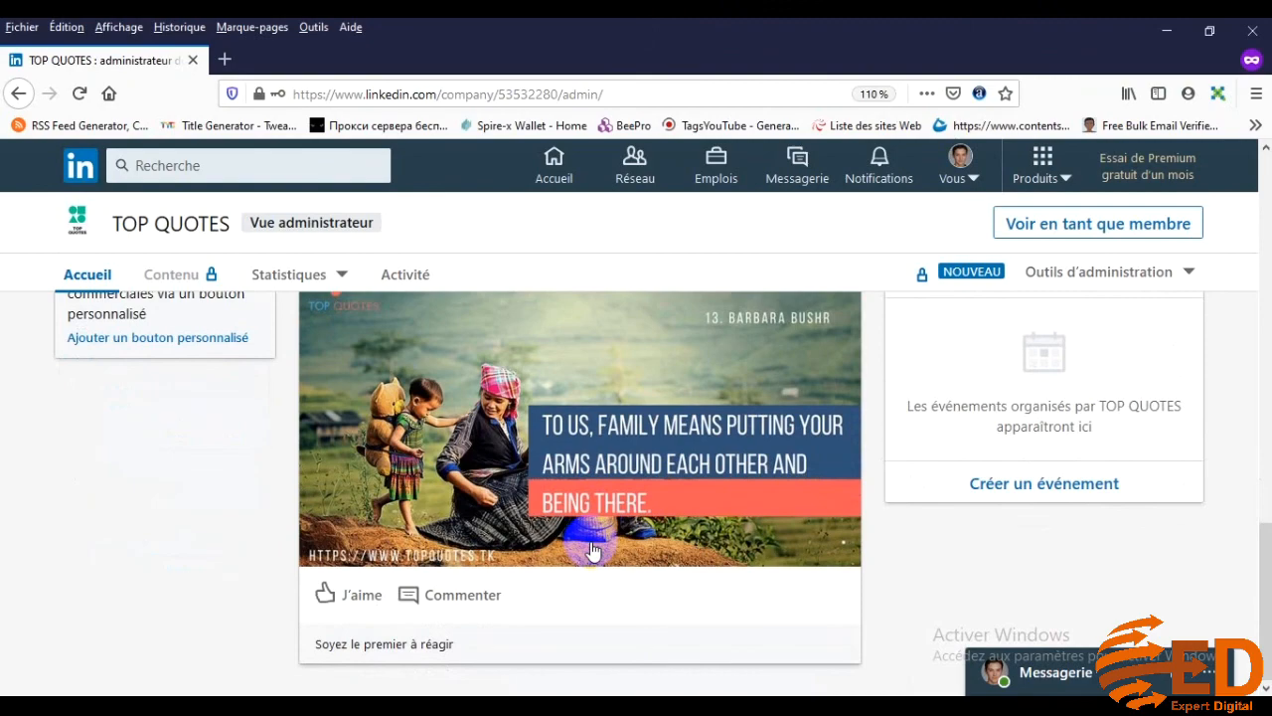
scroll(593, 557, up, 7)
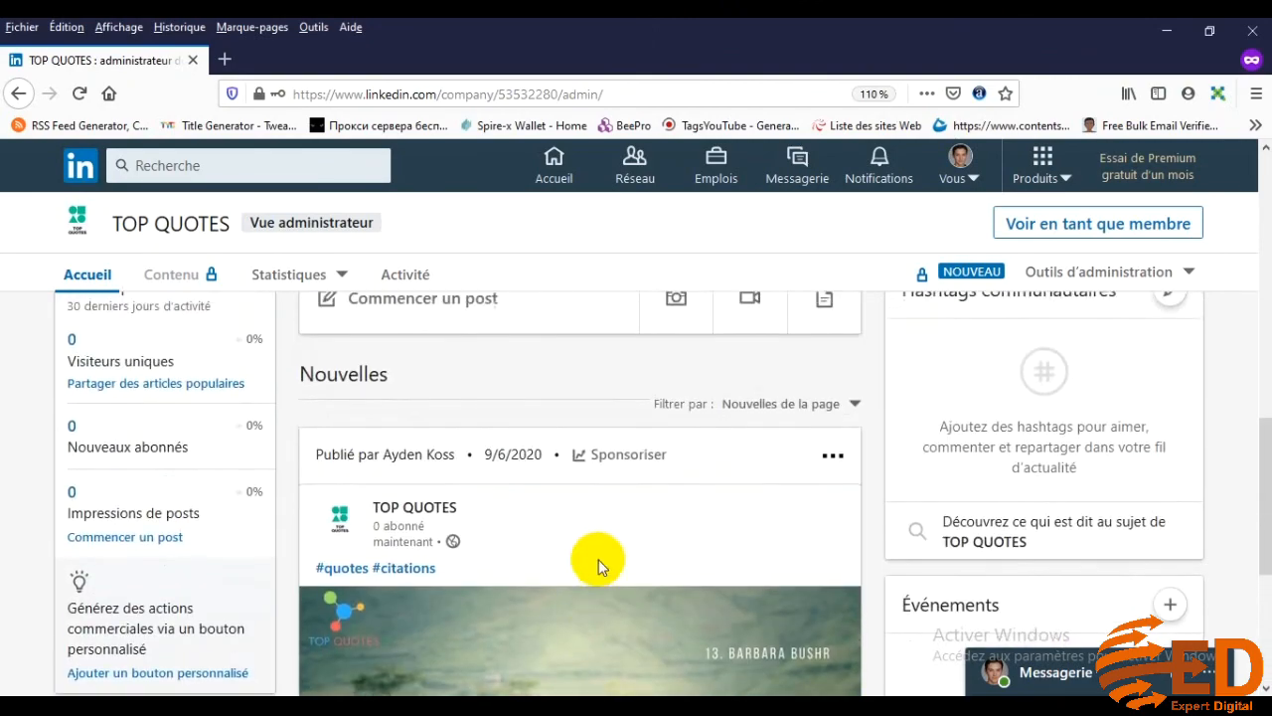
scroll(601, 572, down, 3)
Look over the page's setup cards, cover banner, company header and post area.
scroll(602, 577, up, 6)
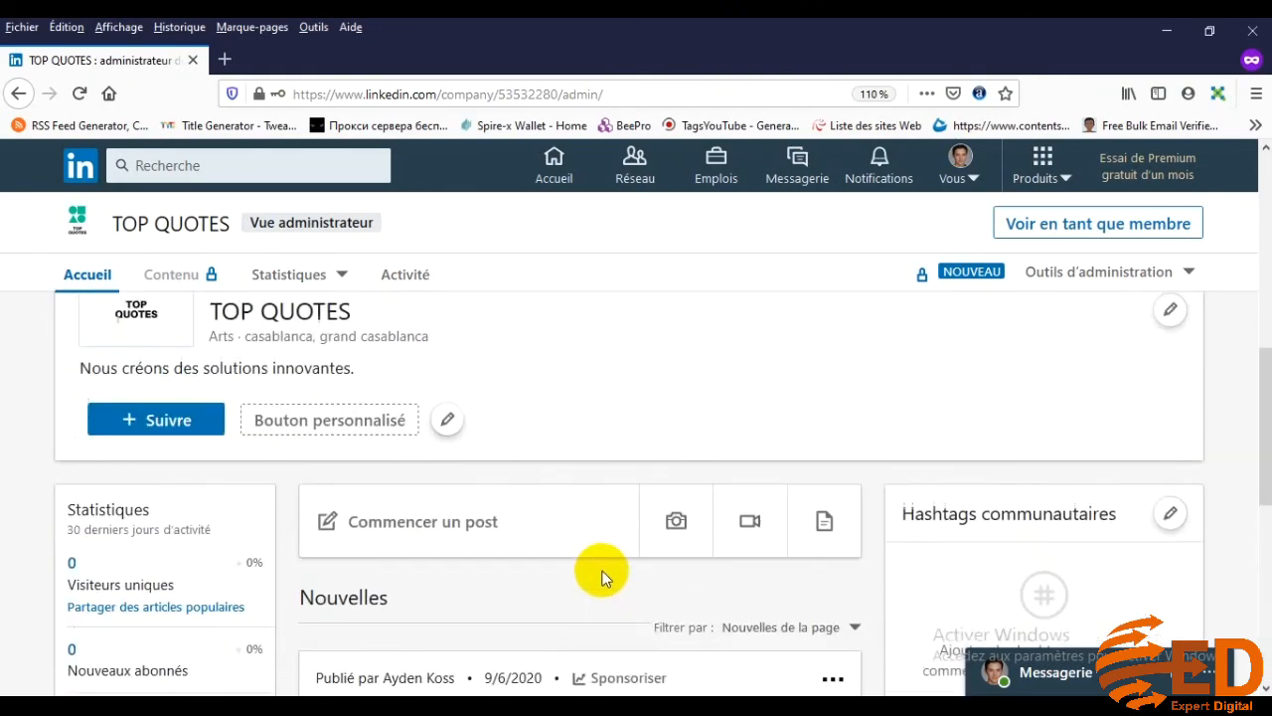
scroll(674, 586, down, 3)
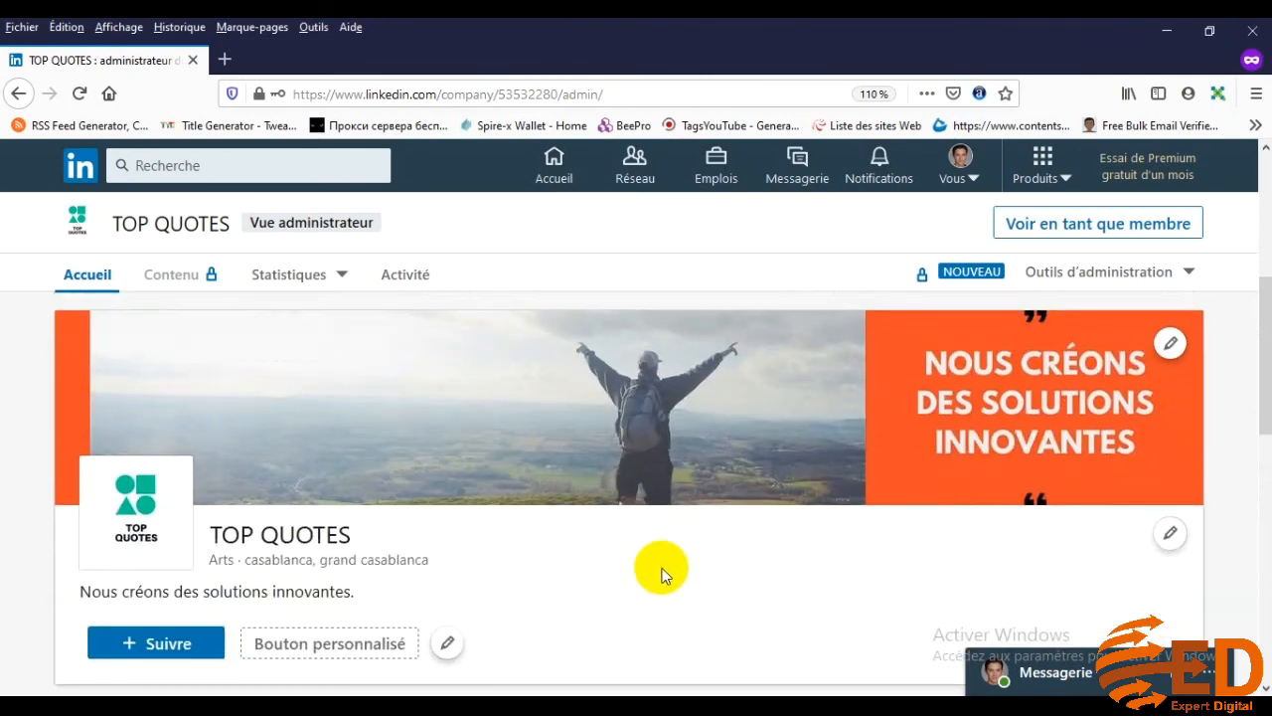
scroll(660, 573, down, 3)
scroll(662, 571, up, 6)
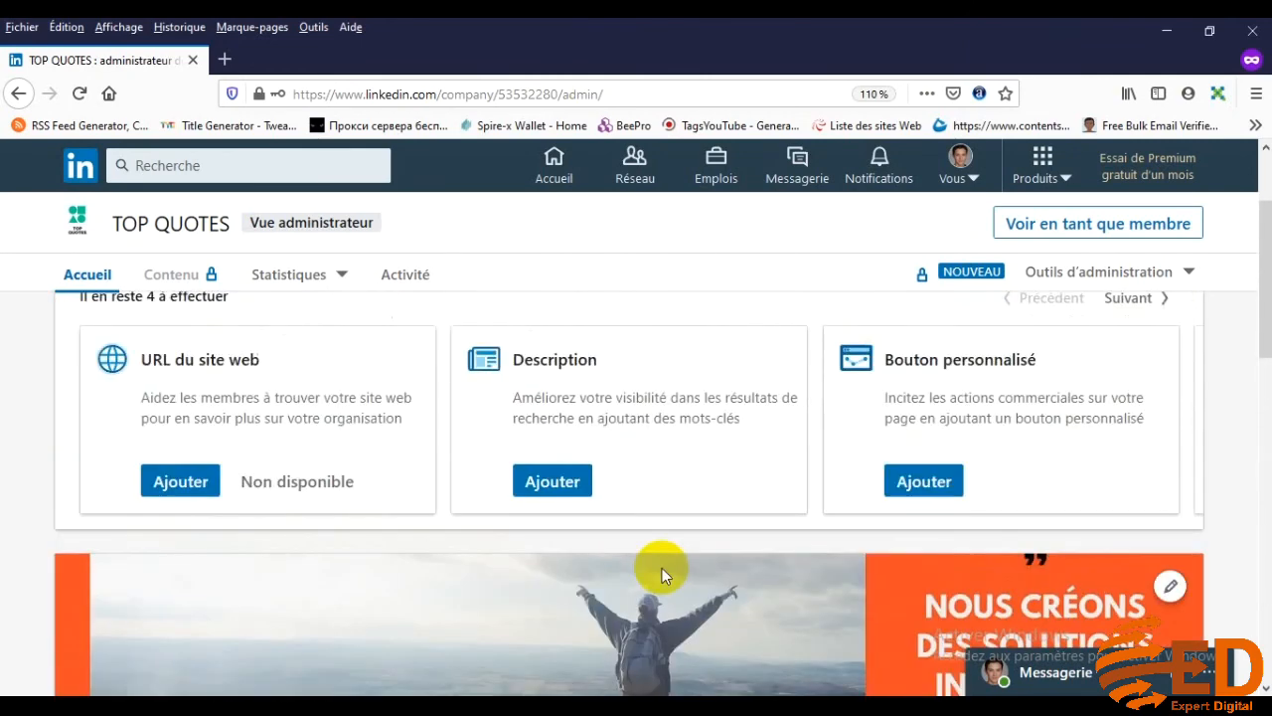
scroll(662, 571, down, 6)
scroll(666, 573, down, 4)
scroll(670, 569, up, 8)
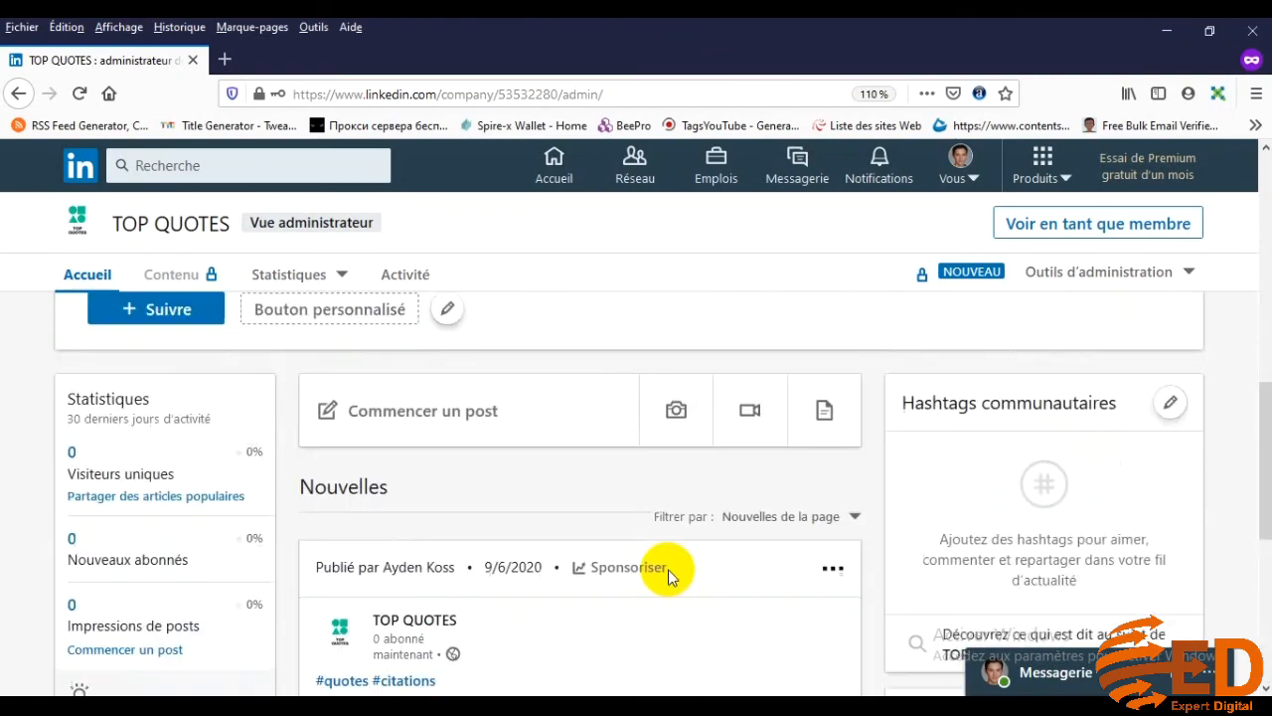
Switch to the Word guide and review its sections on posting, the cover, the logo and the company information.
mouse_move(936, 709)
click(936, 595)
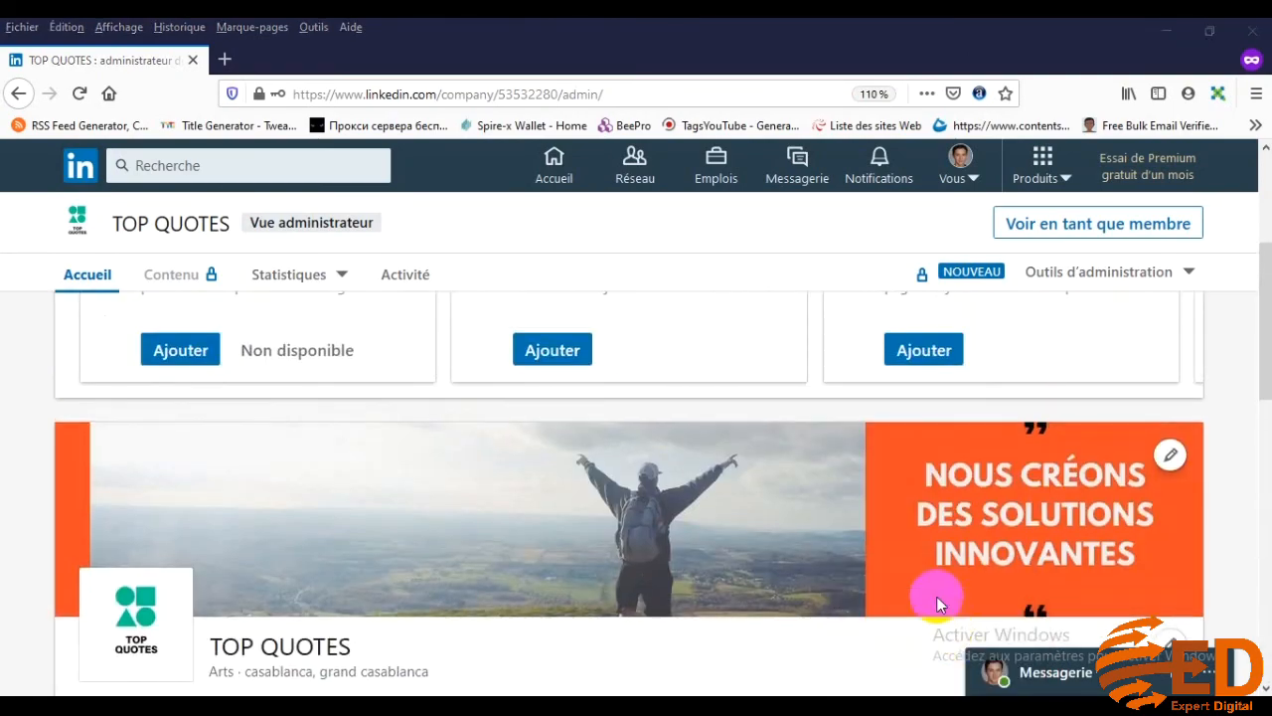
scroll(832, 489, up, 5)
scroll(832, 487, up, 5)
scroll(831, 487, down, 6)
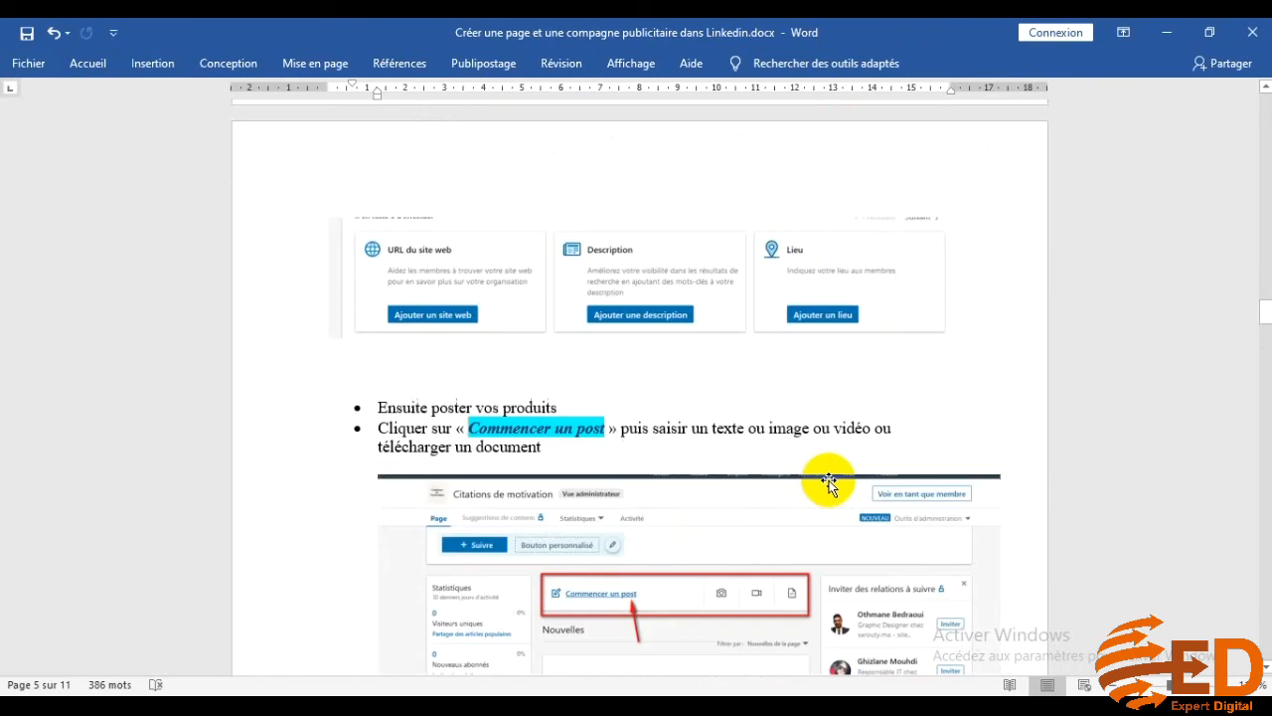
scroll(832, 485, up, 7)
scroll(832, 485, up, 12)
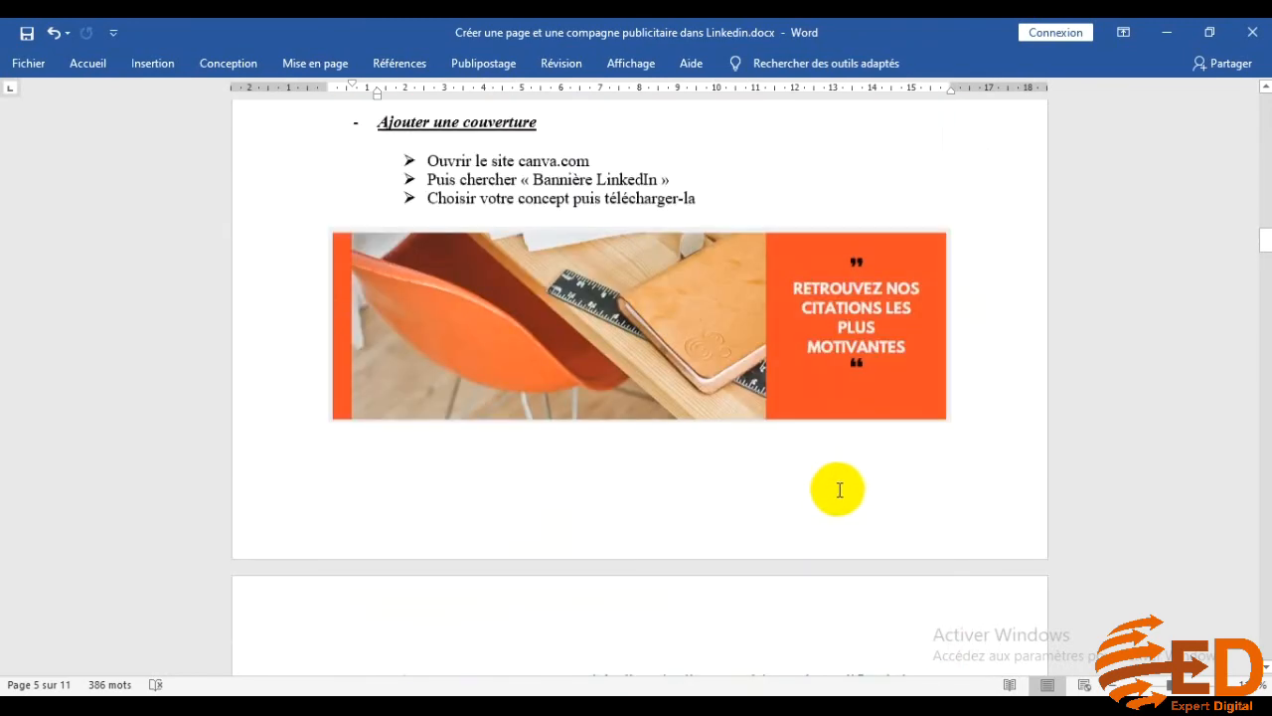
scroll(844, 485, up, 3)
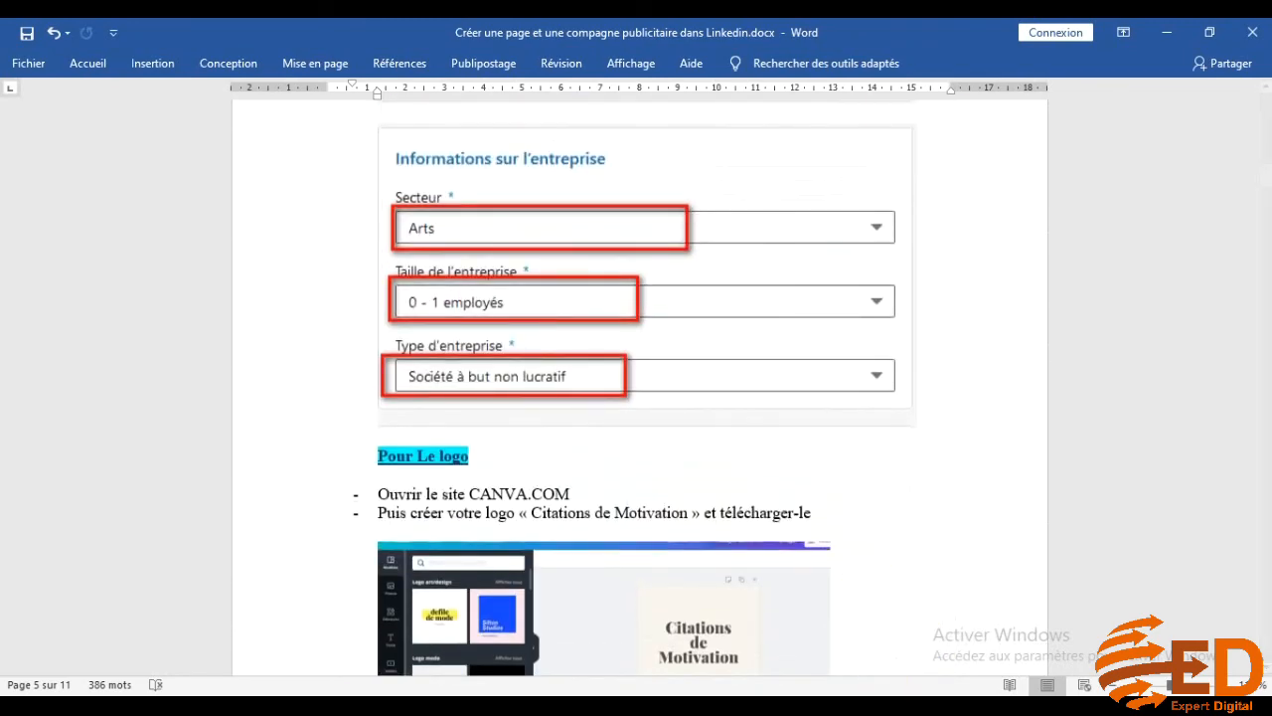
Return to the LinkedIn company page in the browser and check its remaining setup cards and header.
click(979, 586)
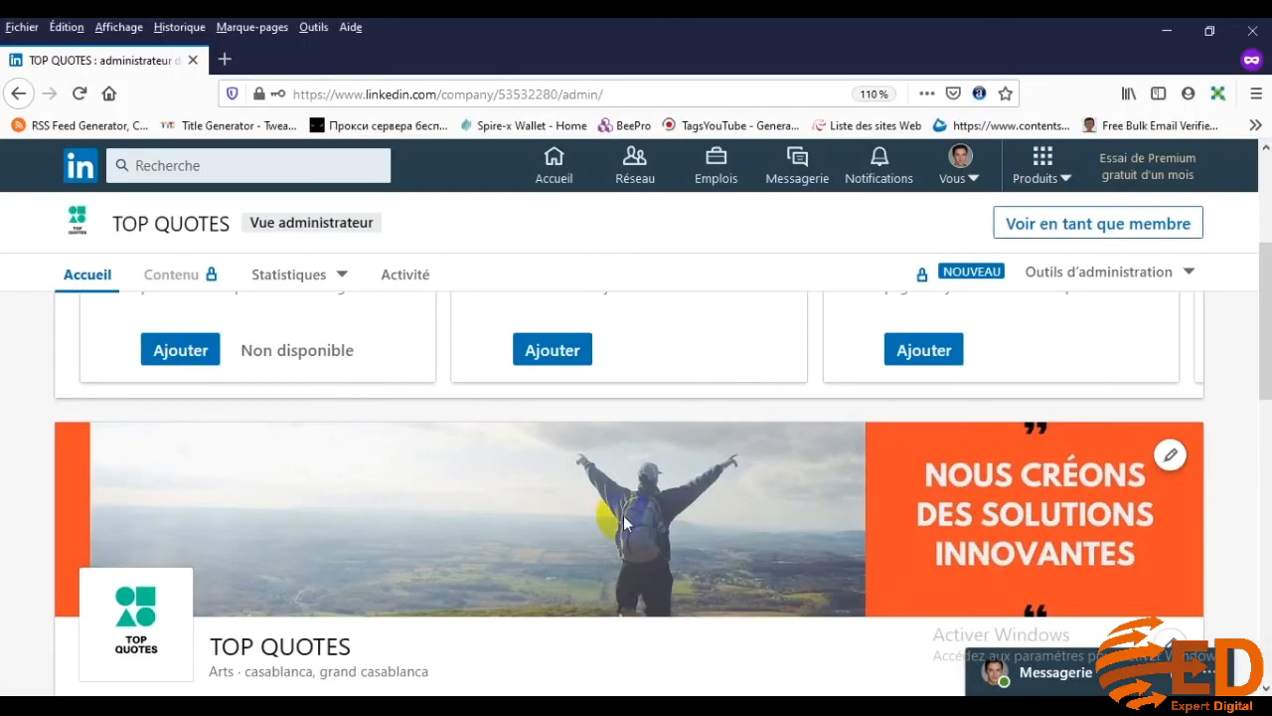
scroll(623, 504, up, 3)
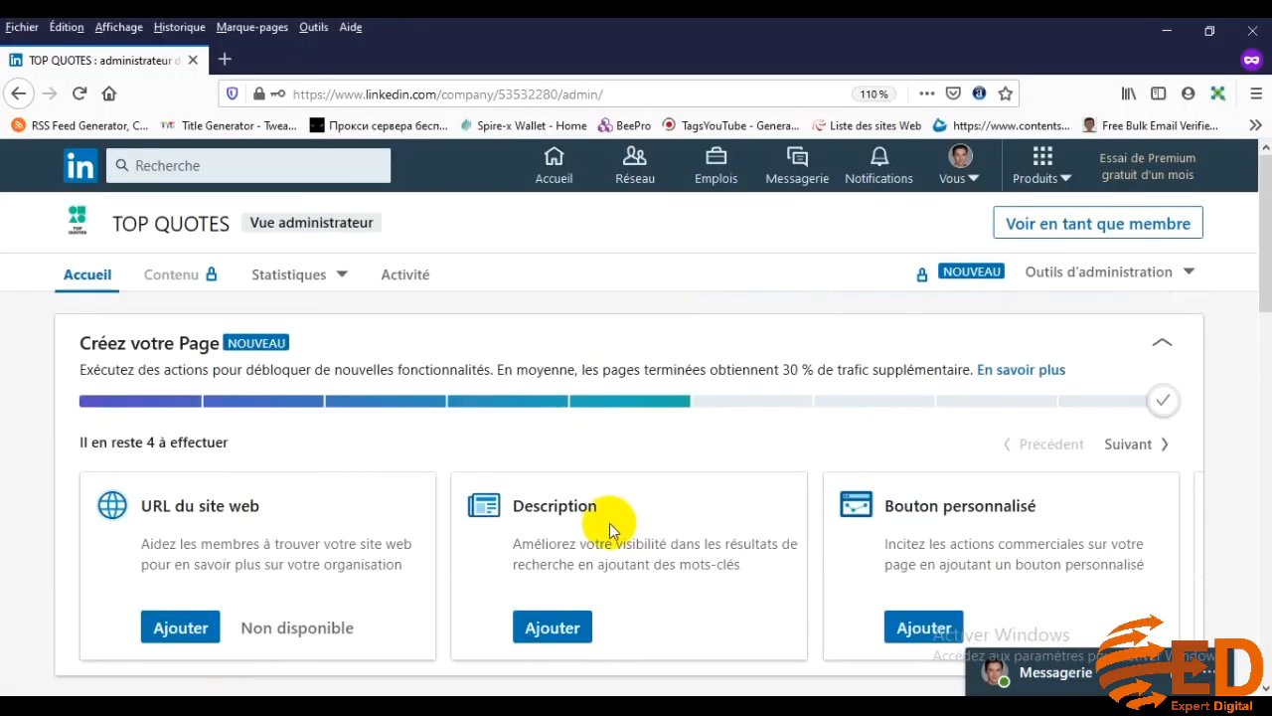
scroll(610, 527, down, 4)
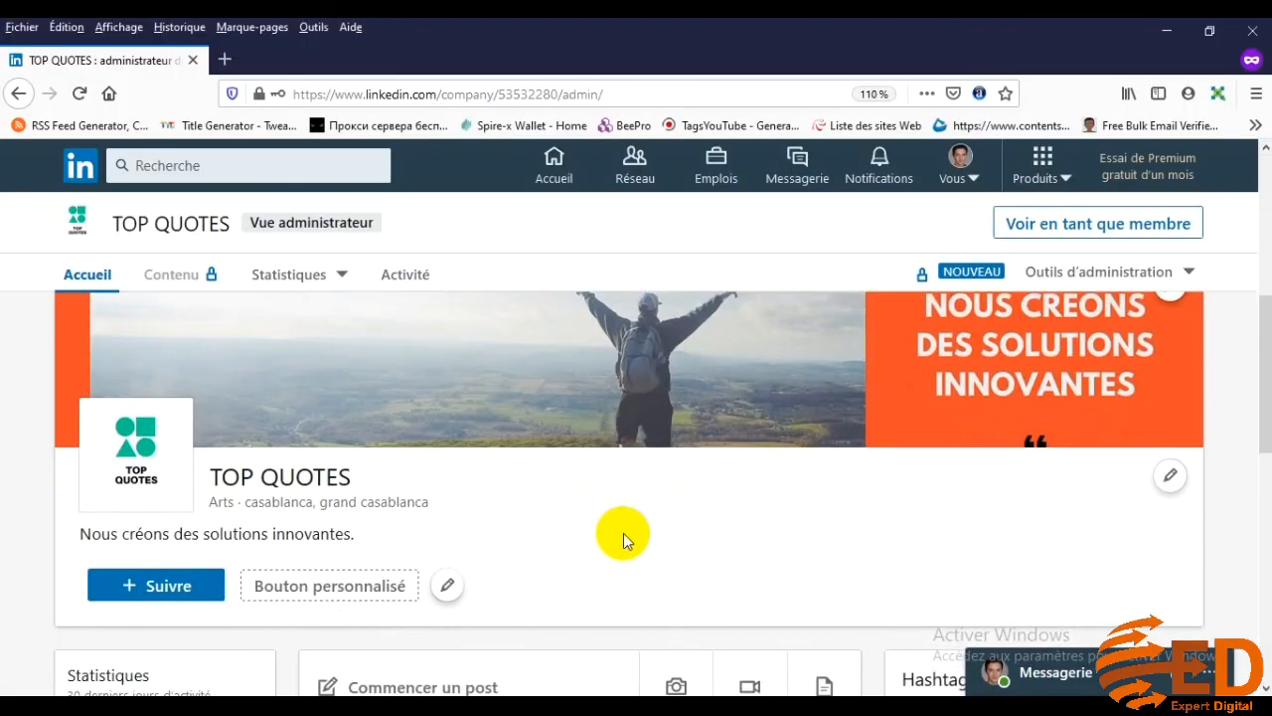